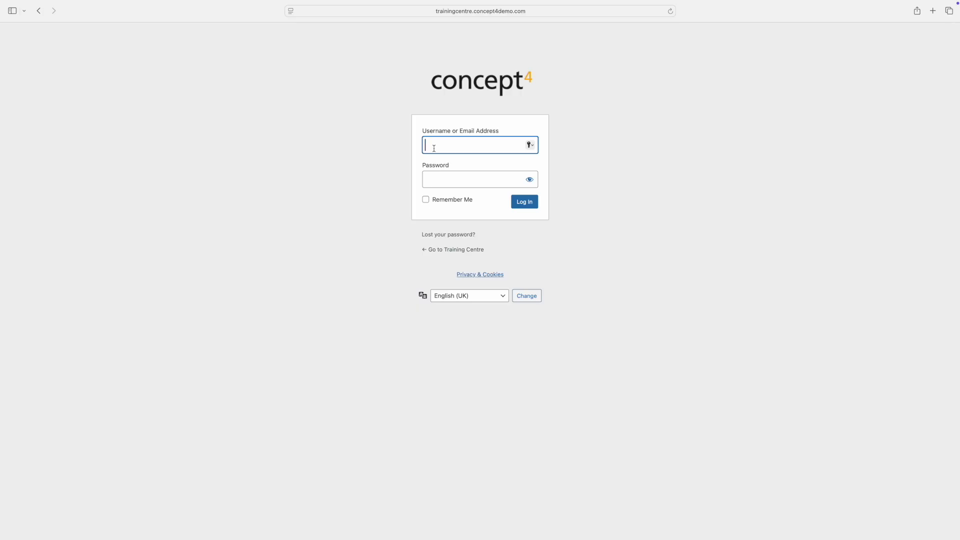
Step: Log in to the Training Centre site with the account's username and password
text(concept4.mohsin)
key(Tab)
text(*********)
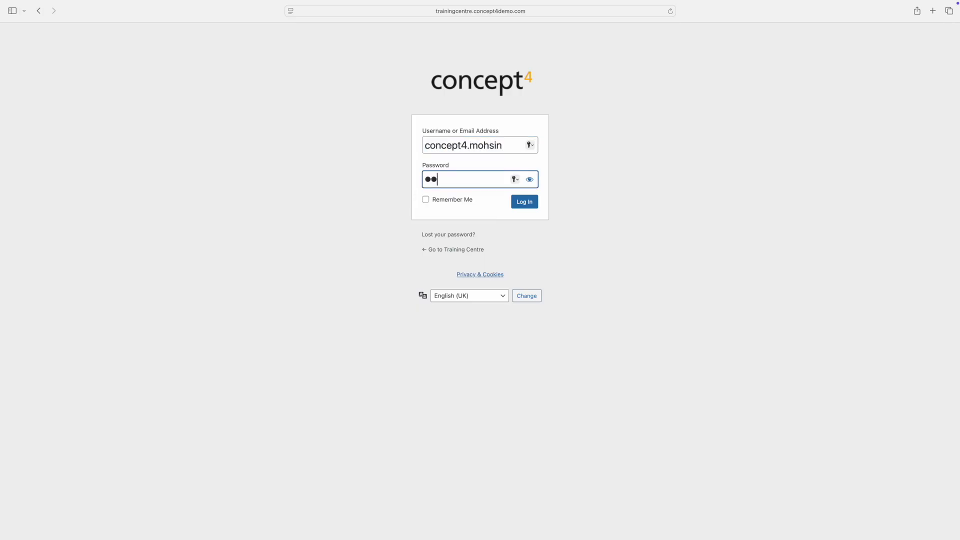
key(Return)
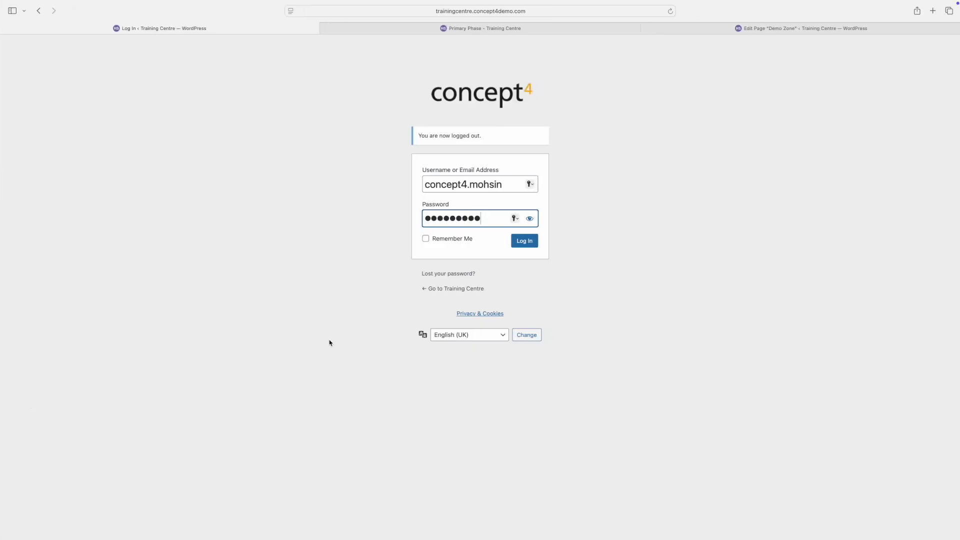
click(523, 243)
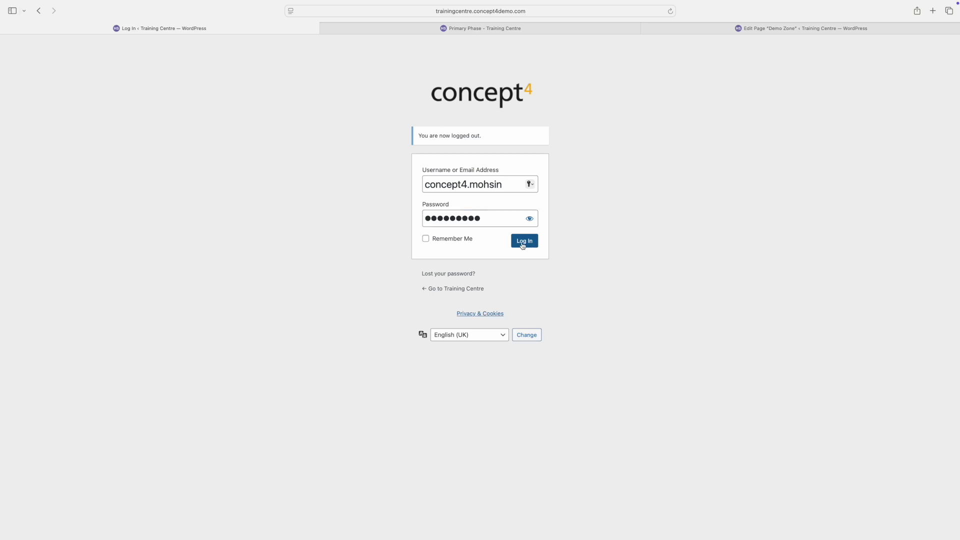
Step: Save the password in the browser and start a Quick Draft titled 'remember this!'
click(482, 294)
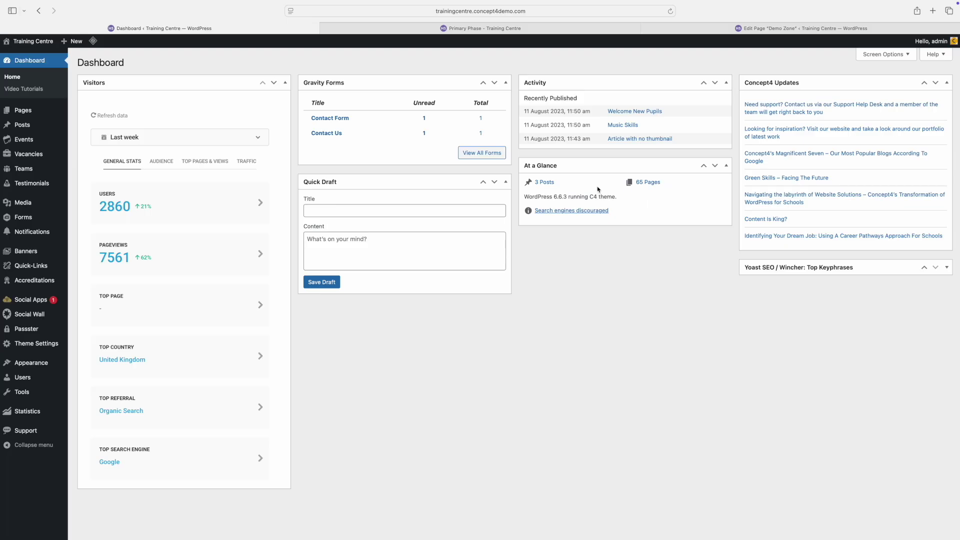
click(465, 214)
text(remember this!)
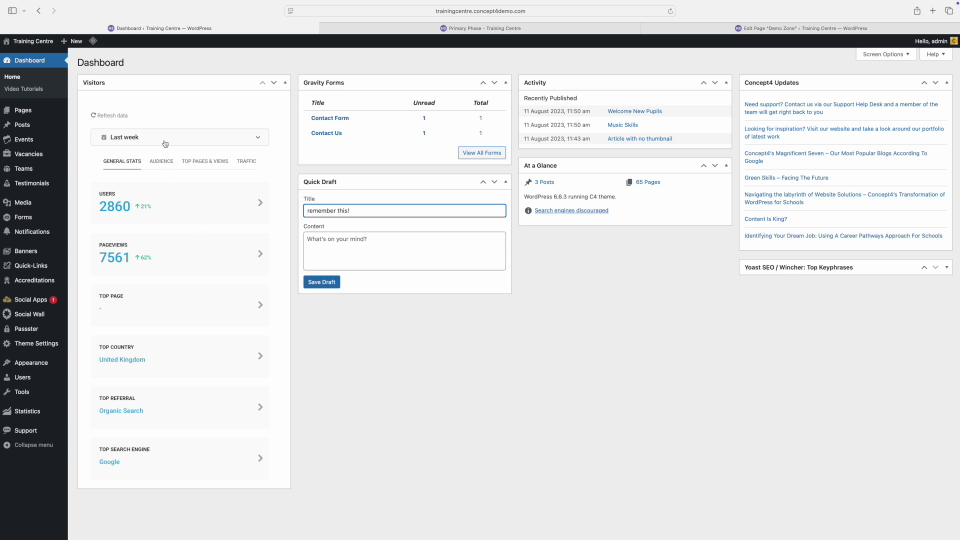
Step: Check the Visitors widget's date ranges and its Audience, Top Pages & Views and Traffic views
click(165, 144)
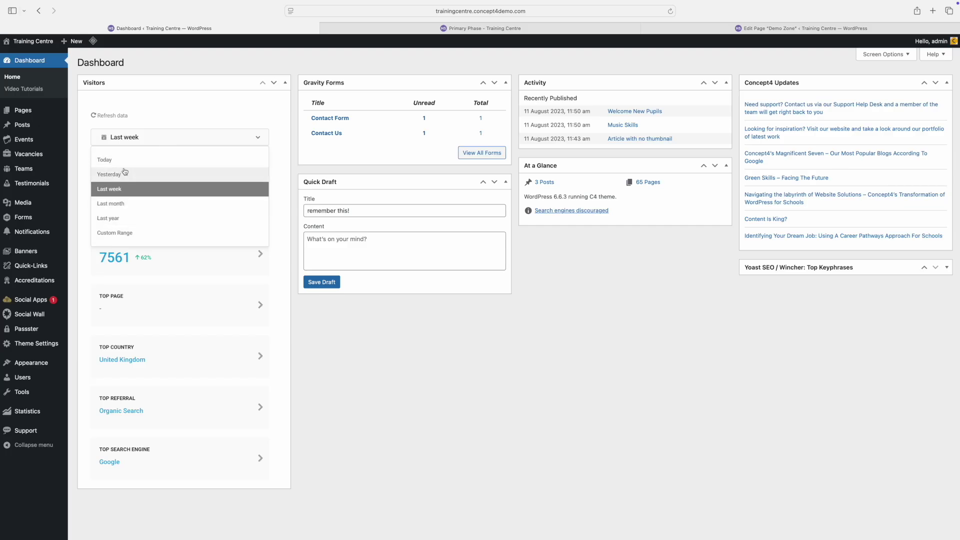
click(271, 149)
click(165, 162)
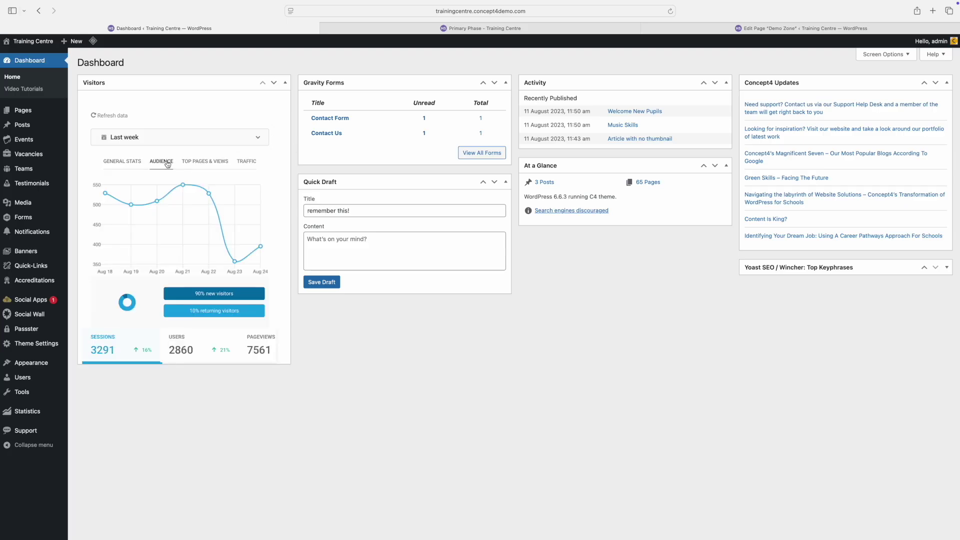
click(203, 162)
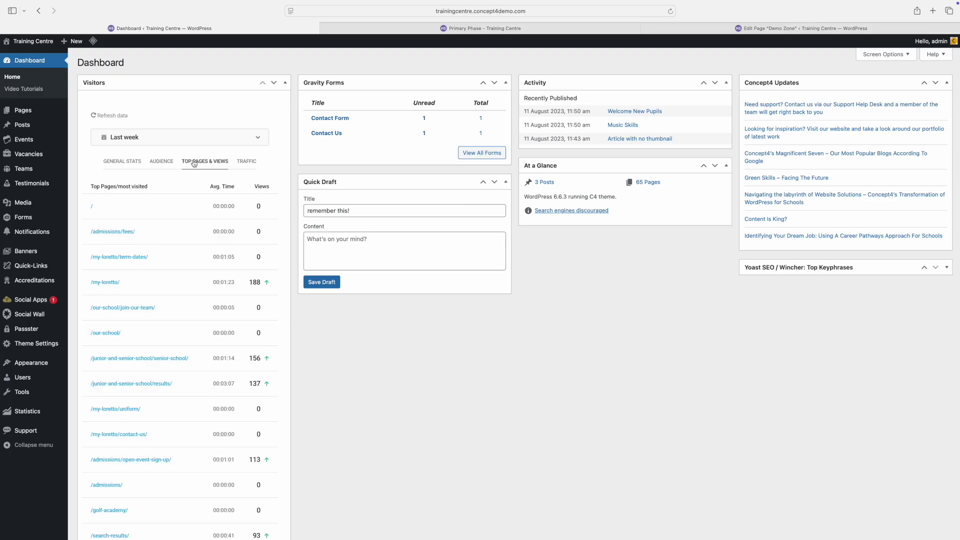
click(244, 162)
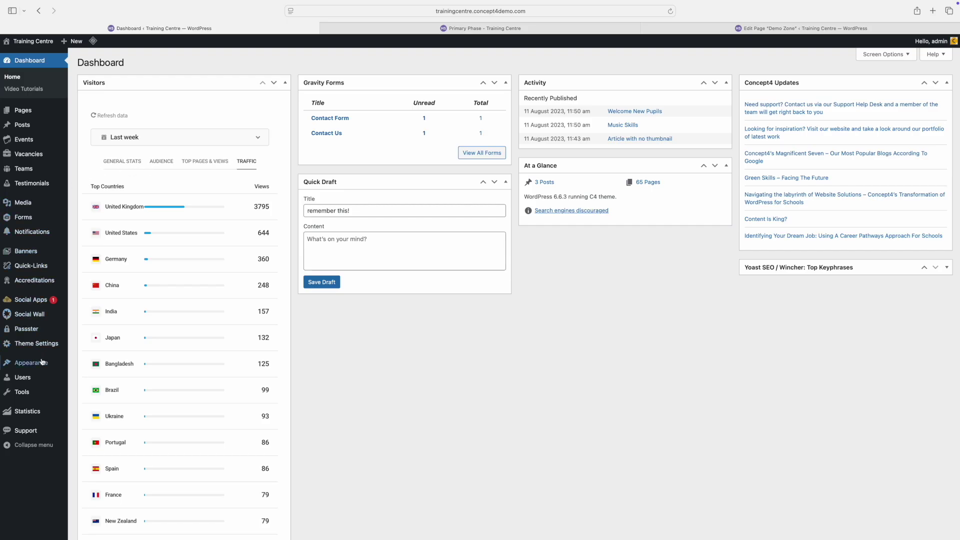
click(31, 413)
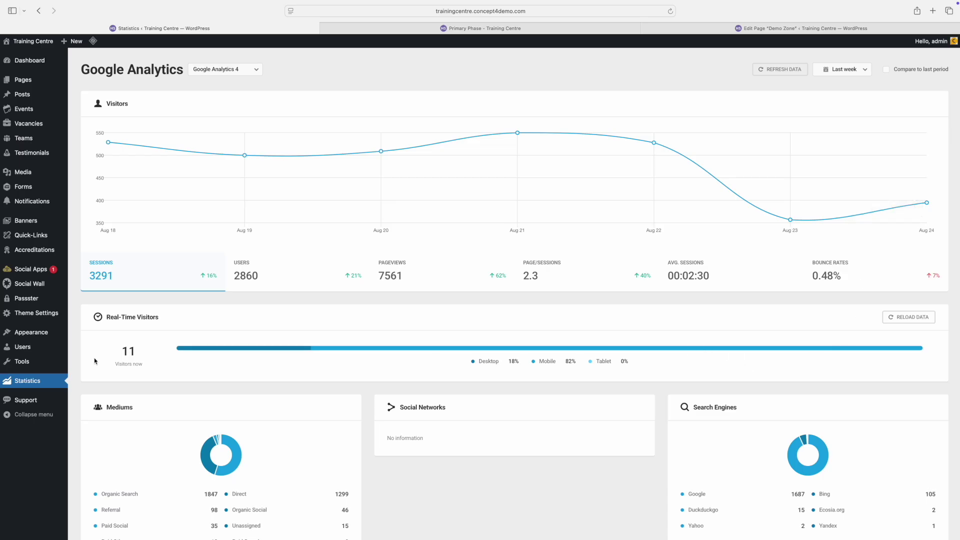
Step: Compare last week's Analytics figures with the previous period, then go to the Demo Zone editor
scroll(150, 357, down, 5)
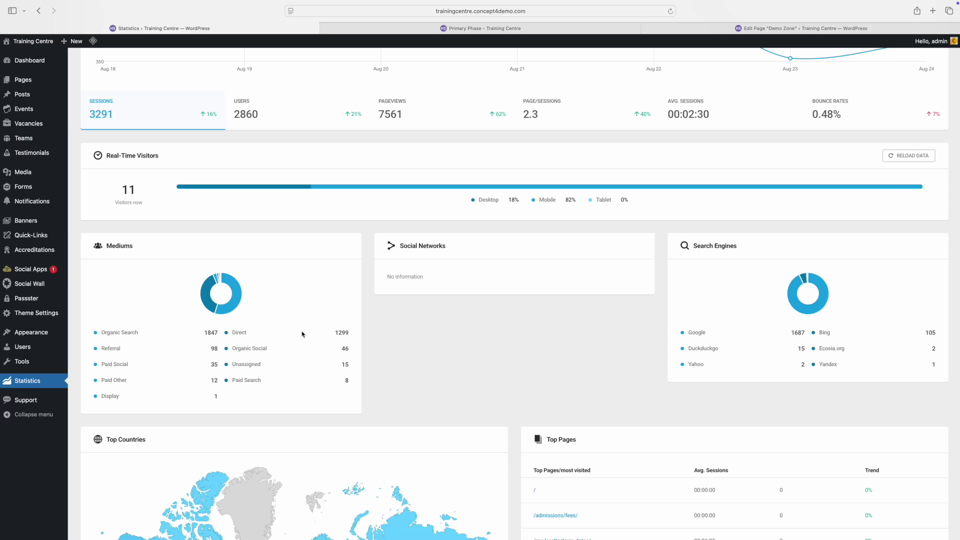
scroll(302, 334, down, 4)
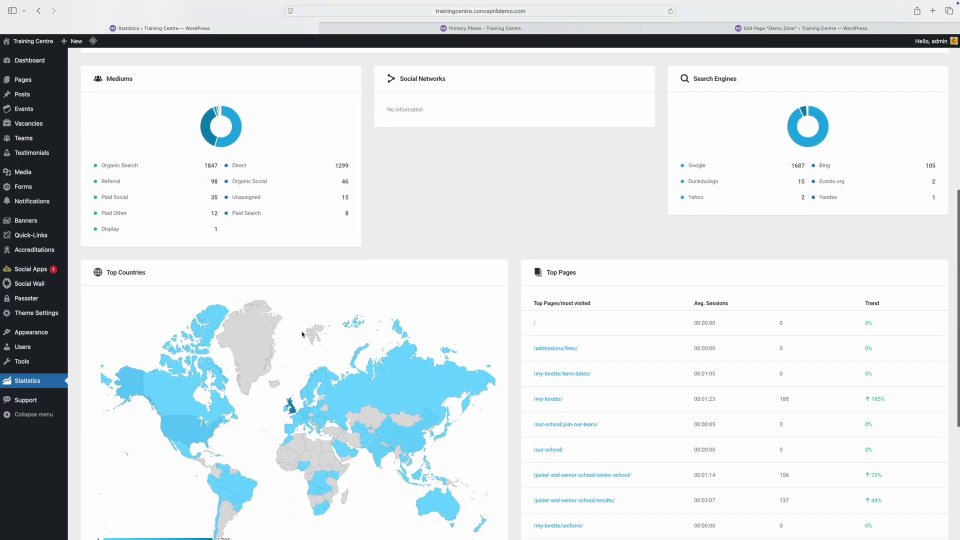
scroll(581, 328, down, 3)
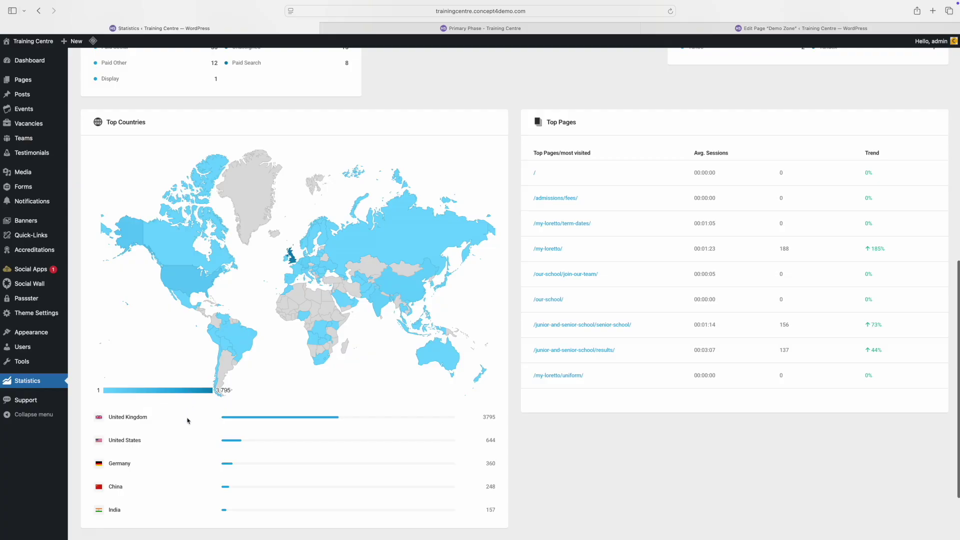
scroll(172, 455, up, 5)
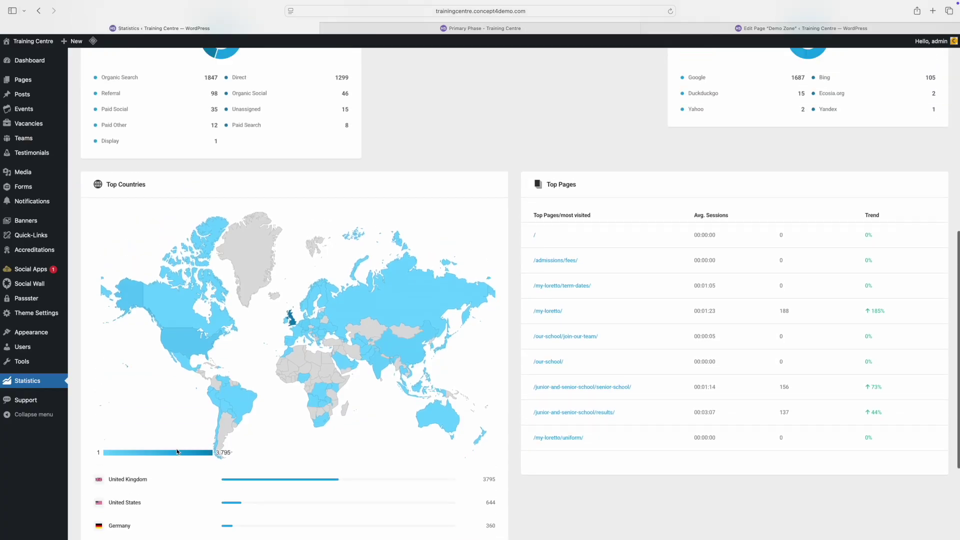
scroll(185, 446, up, 6)
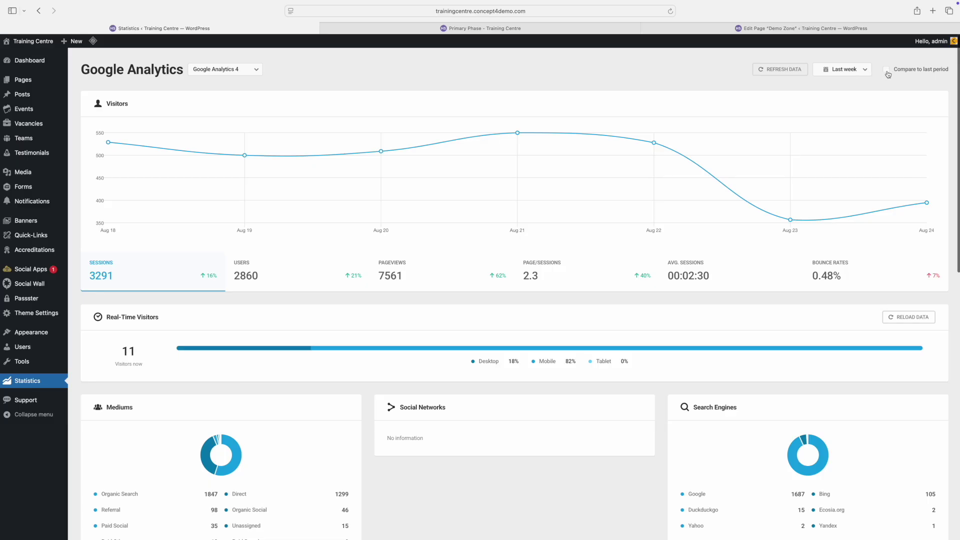
click(886, 70)
click(840, 70)
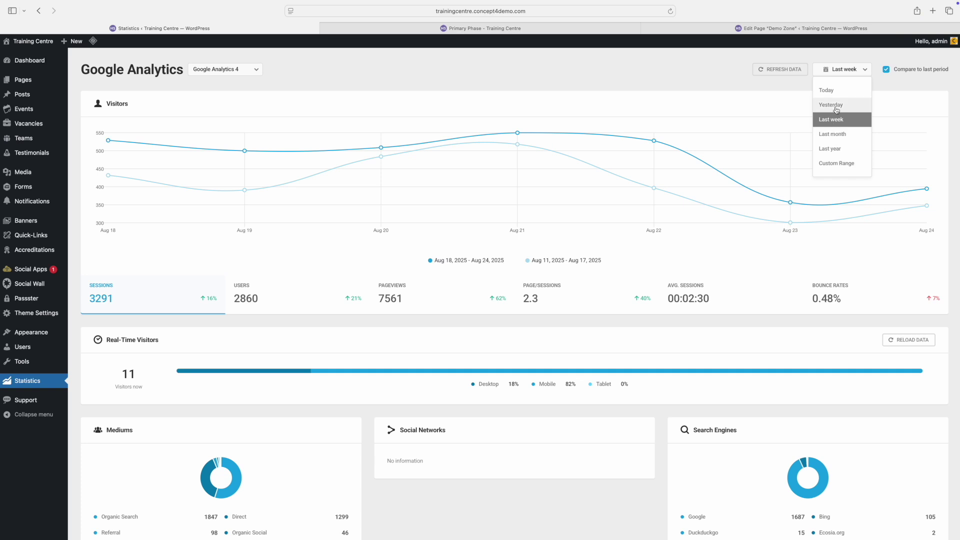
click(848, 75)
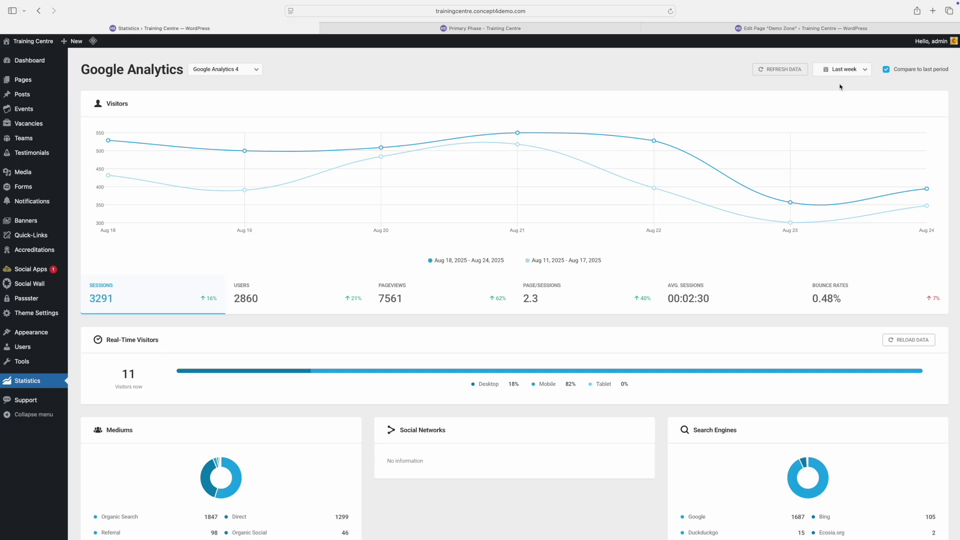
click(792, 30)
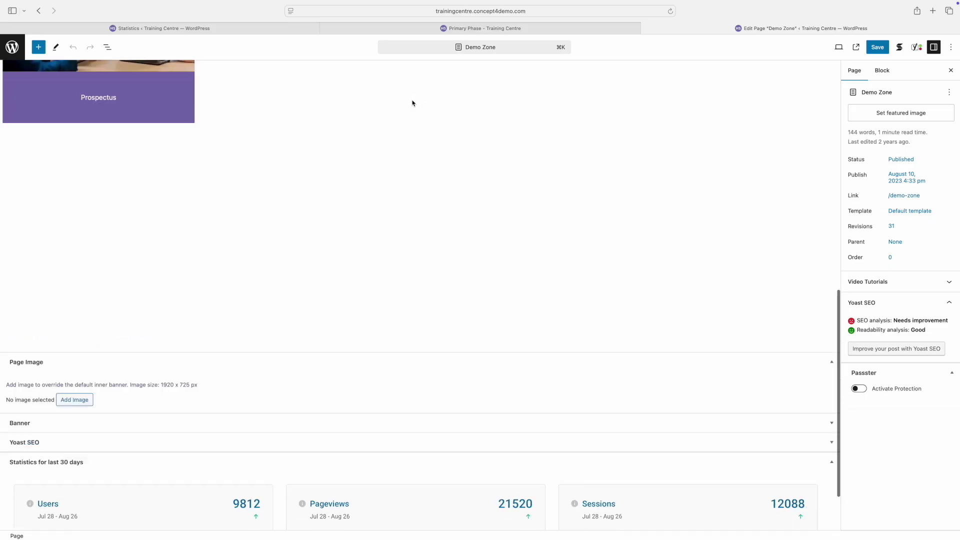
Step: Look over the Demo Zone page's last-30-days statistics, then return to the Dashboard
scroll(413, 102, down, 5)
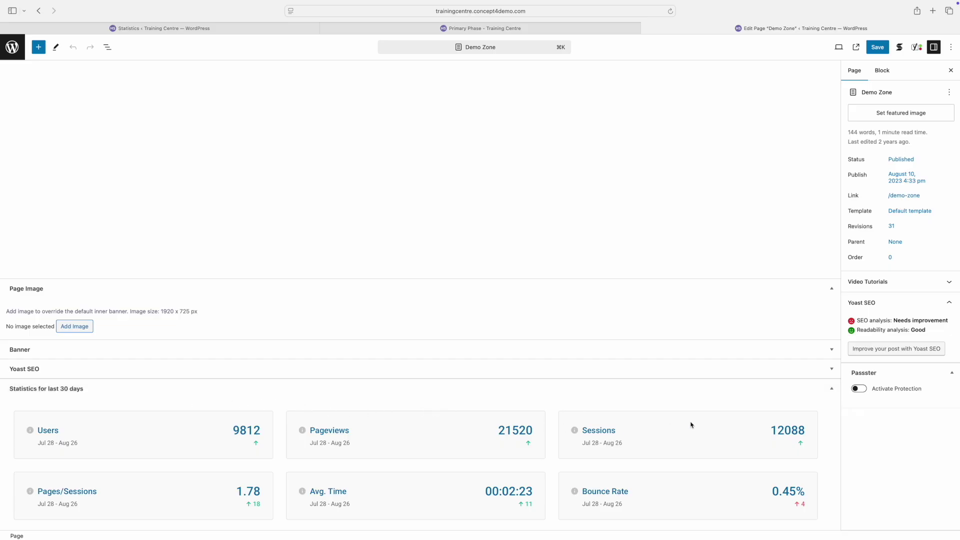
scroll(692, 425, up, 5)
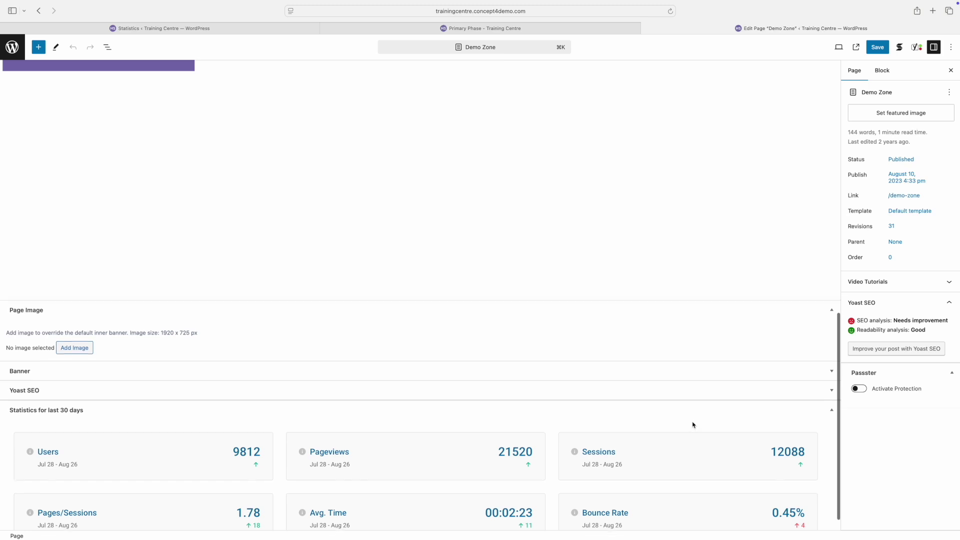
click(121, 42)
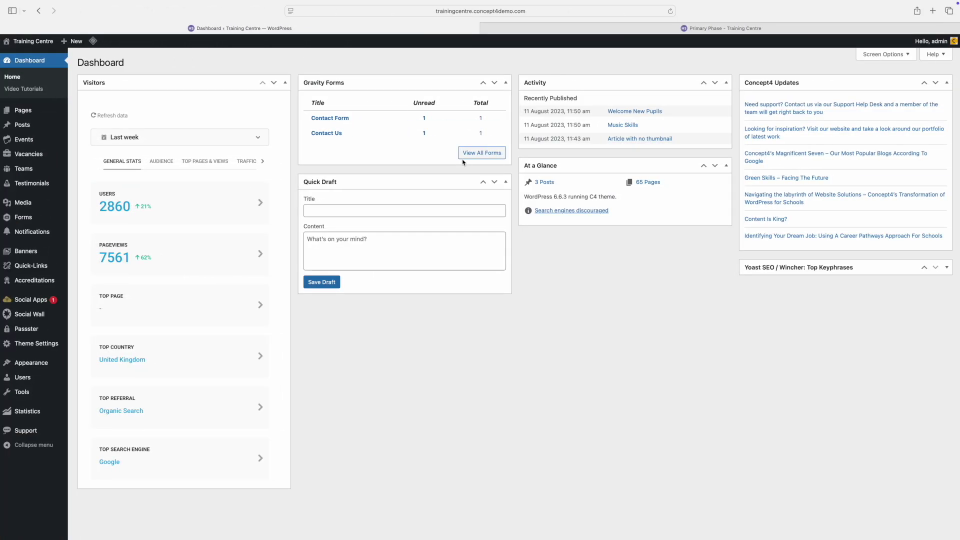
Step: Open the Media Library and browse the Demo and Banners folders
click(26, 203)
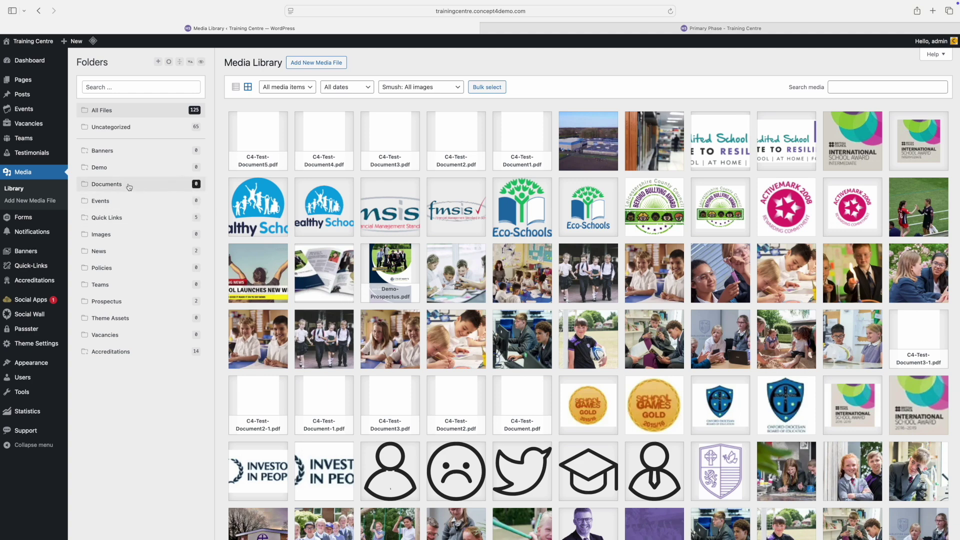
click(105, 169)
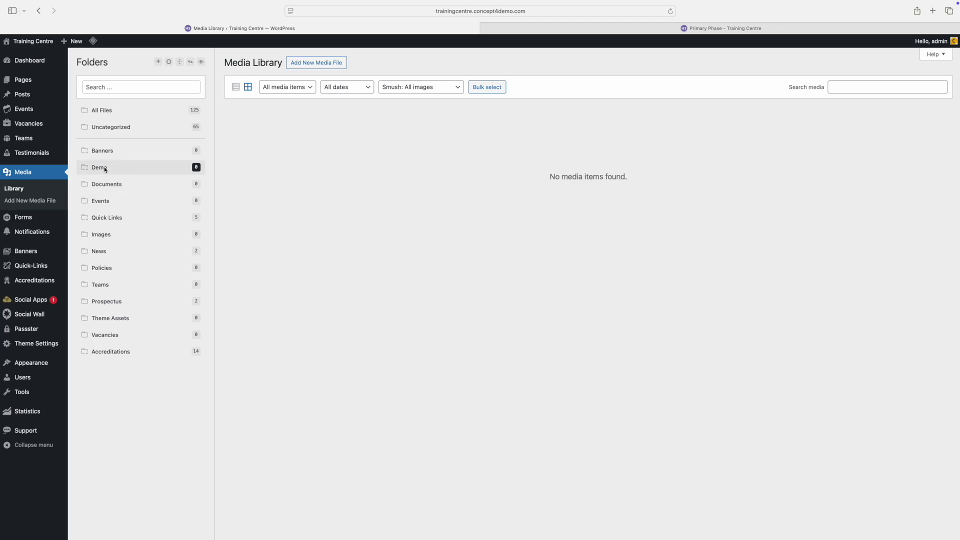
click(102, 156)
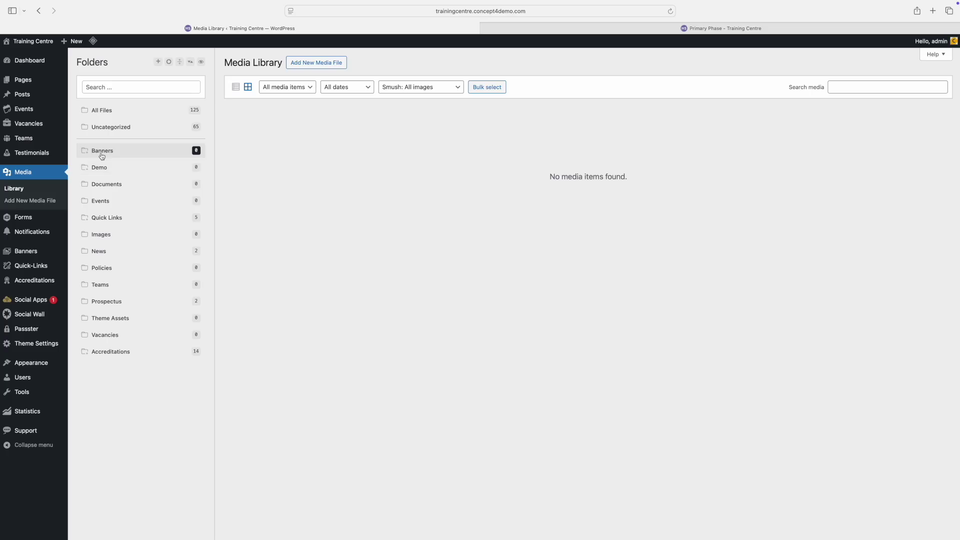
Step: Search the folders for 'log', clear the search, and show All Files
click(110, 88)
text(logo)
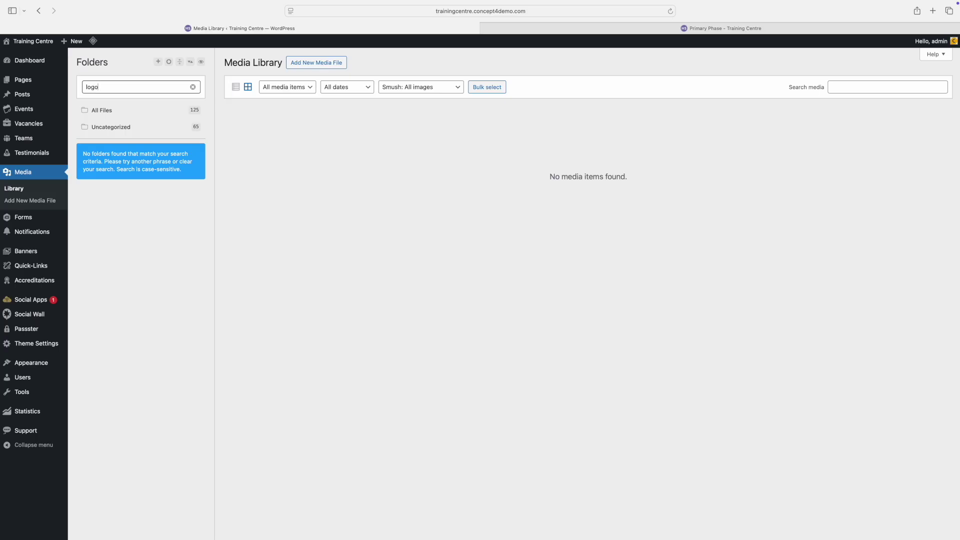
key(BackSpace)
key(BackSpace)
key(BackSpace)
key(BackSpace)
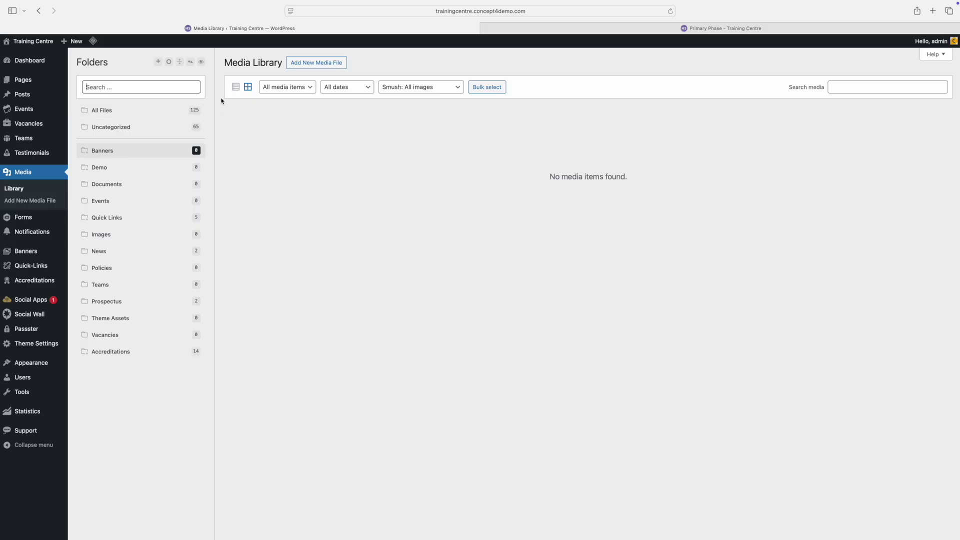
click(93, 112)
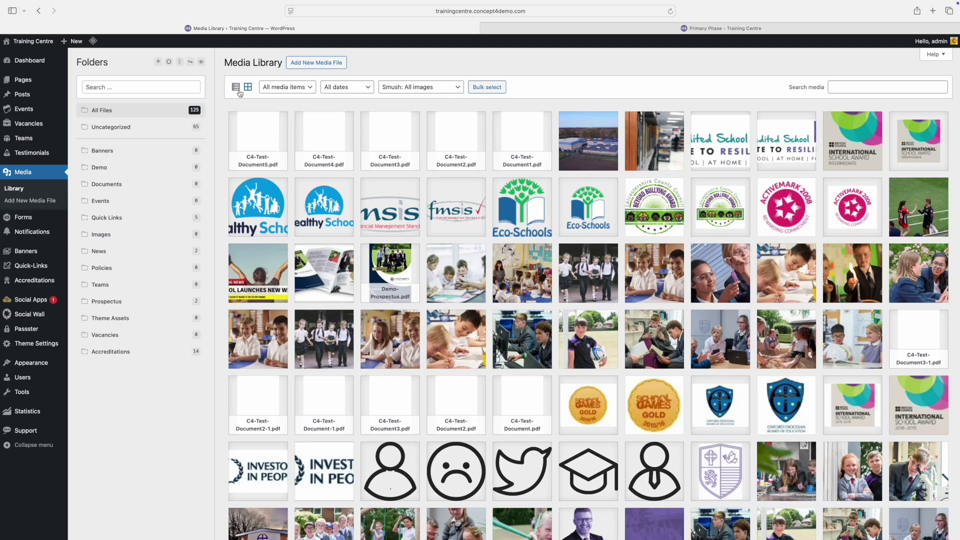
click(238, 90)
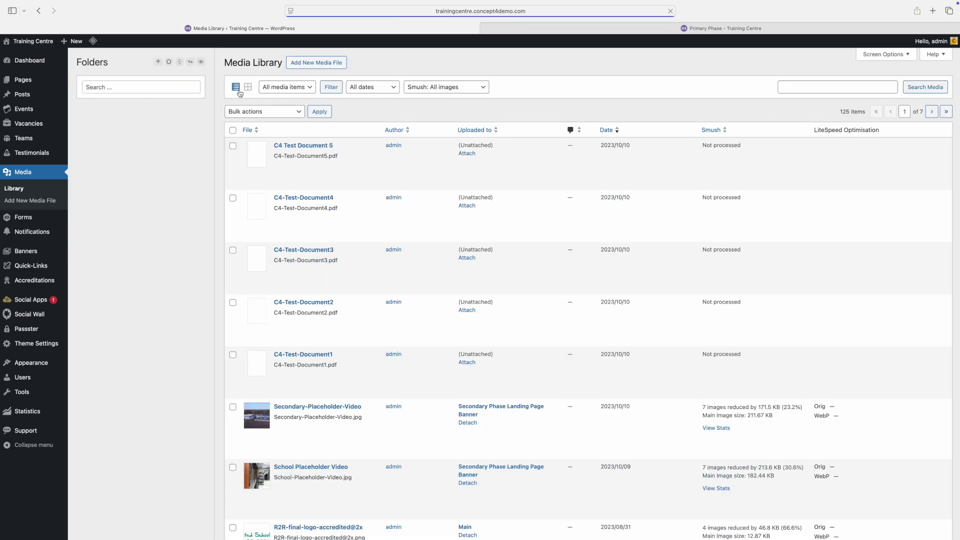
click(248, 89)
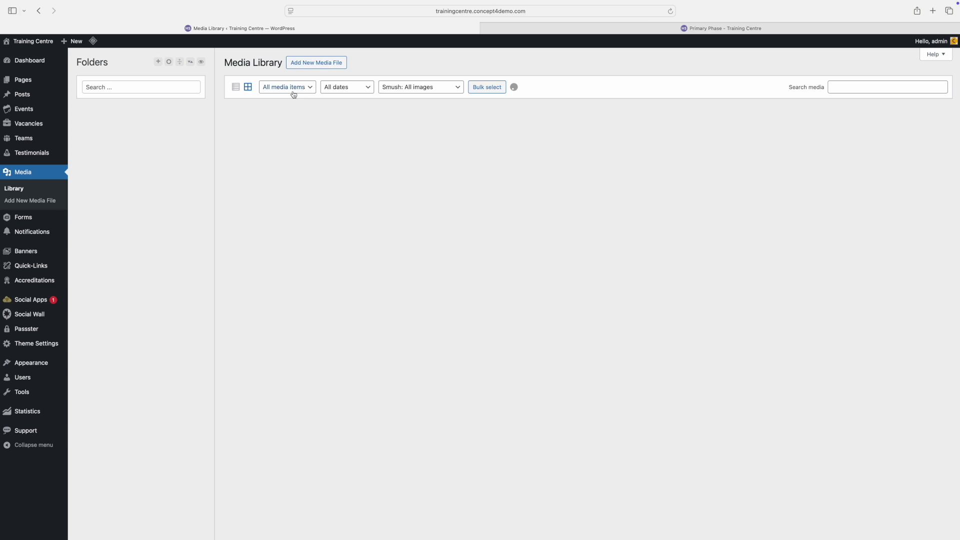
click(292, 97)
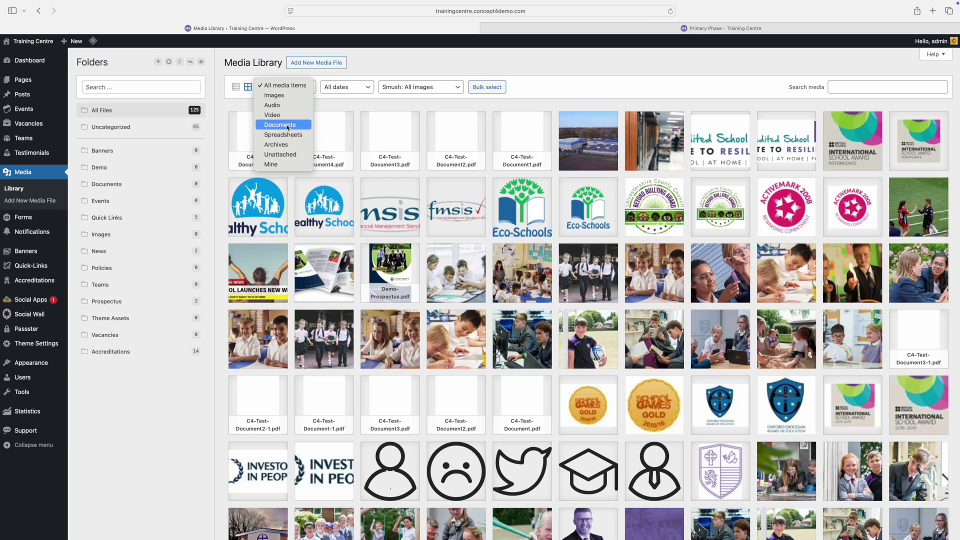
click(344, 86)
click(344, 87)
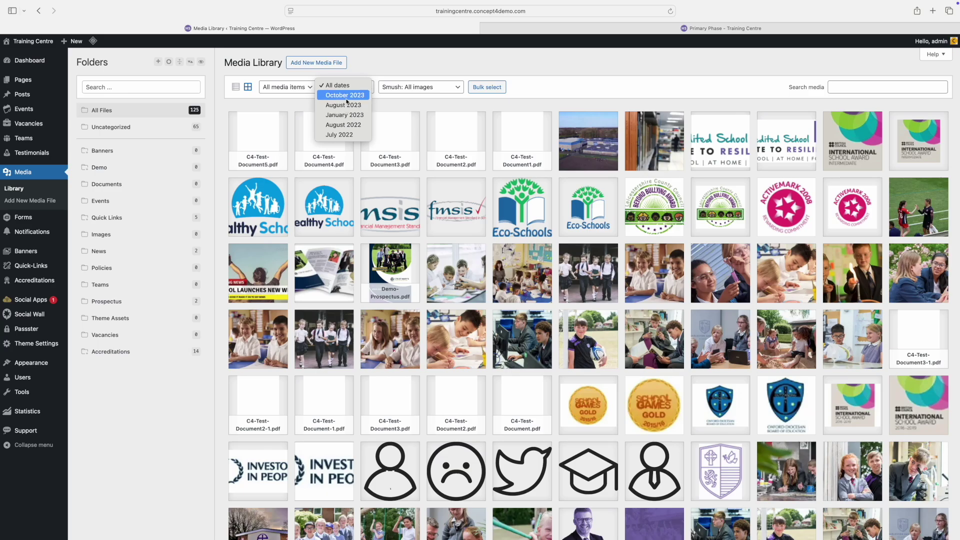
click(455, 72)
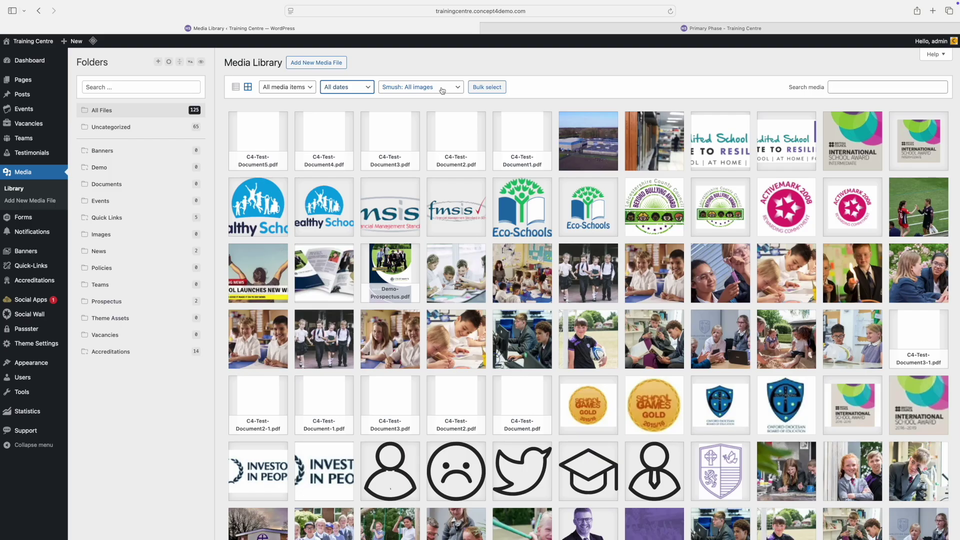
click(443, 90)
click(569, 86)
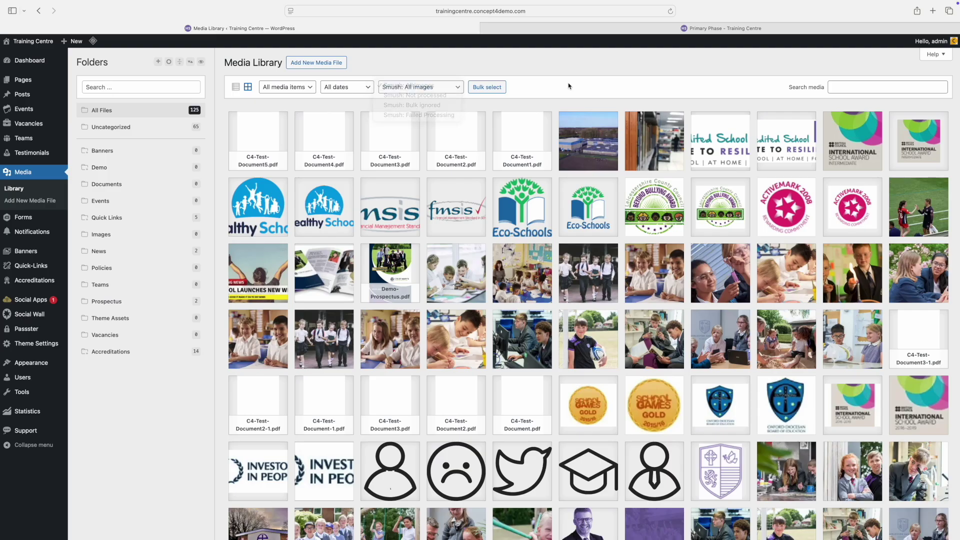
click(487, 87)
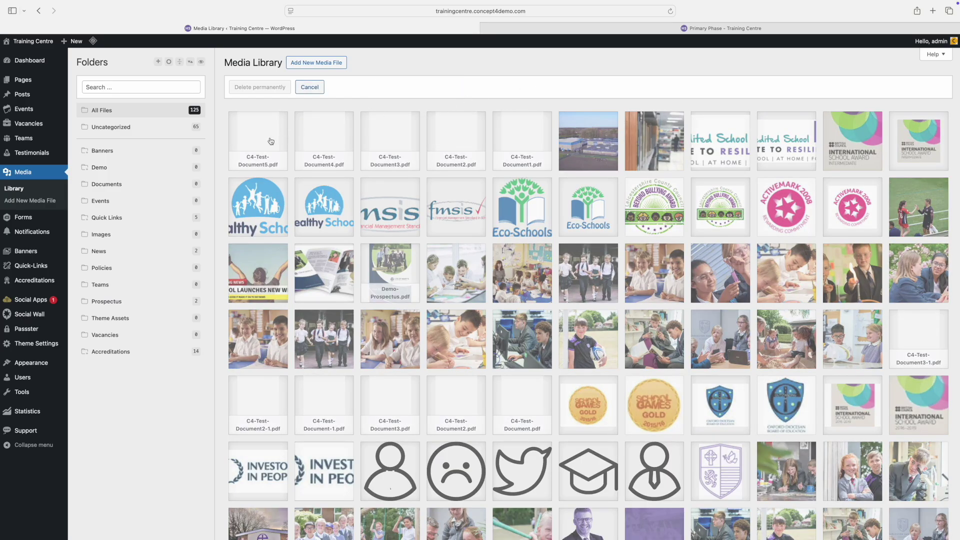
click(271, 141)
click(323, 142)
click(373, 142)
click(440, 139)
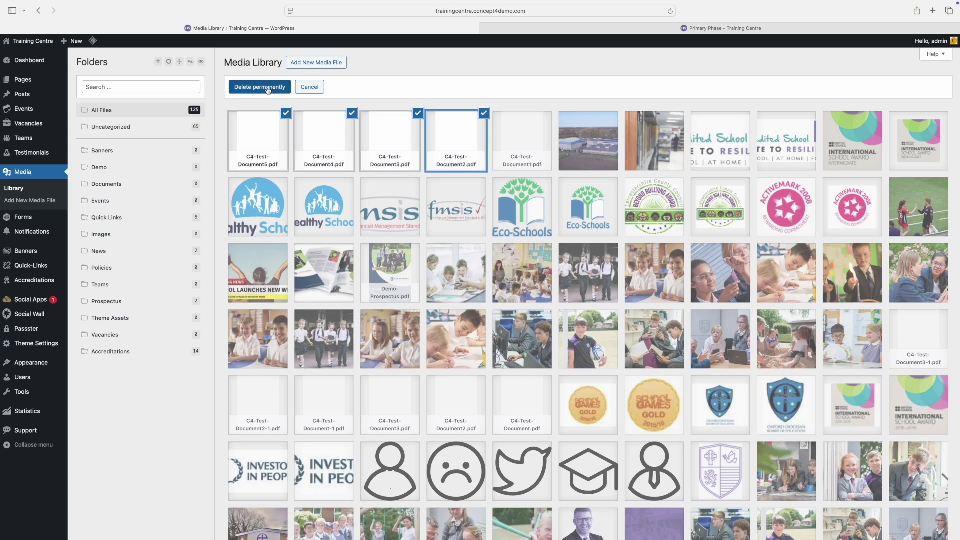
click(310, 87)
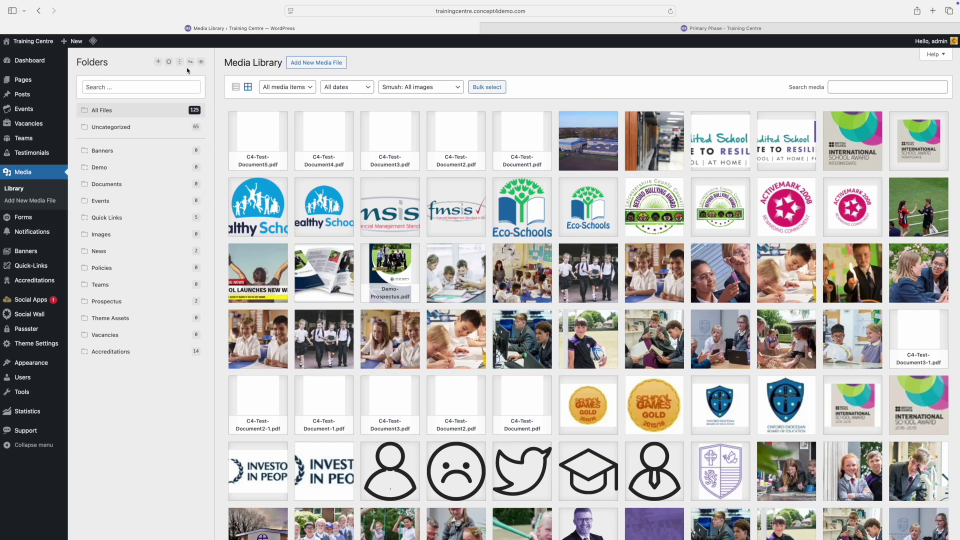
Step: Create a media folder named 'New Folder' and move the classroom photo into it
click(158, 63)
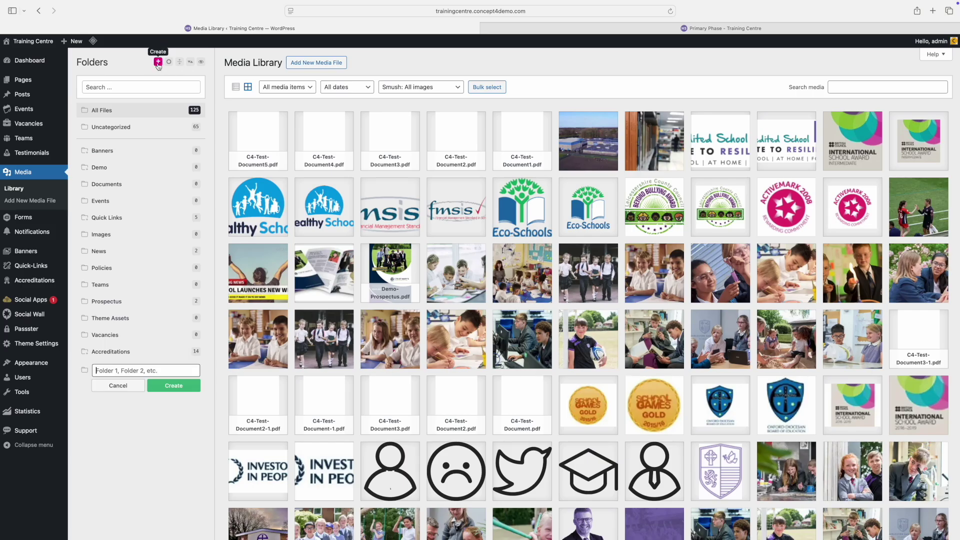
click(154, 370)
text(New Folder)
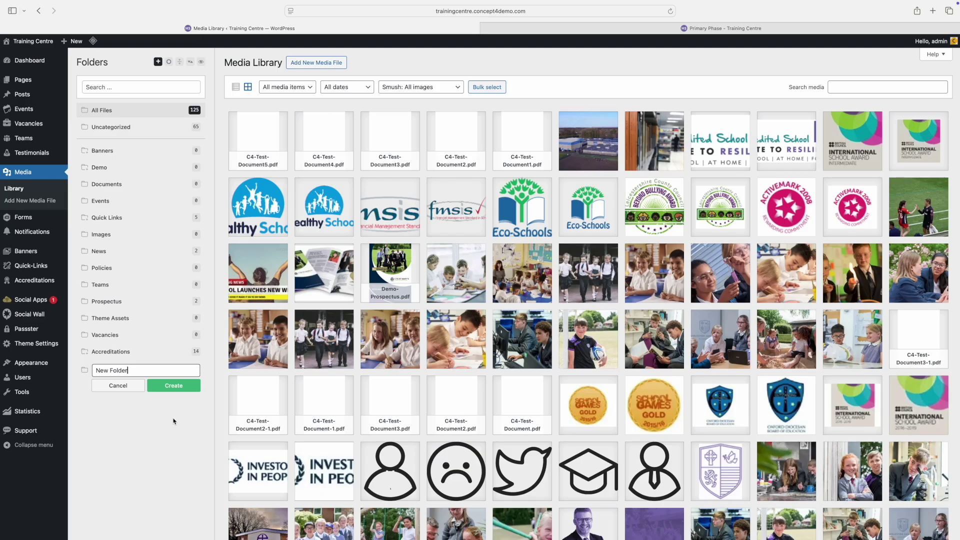
click(172, 389)
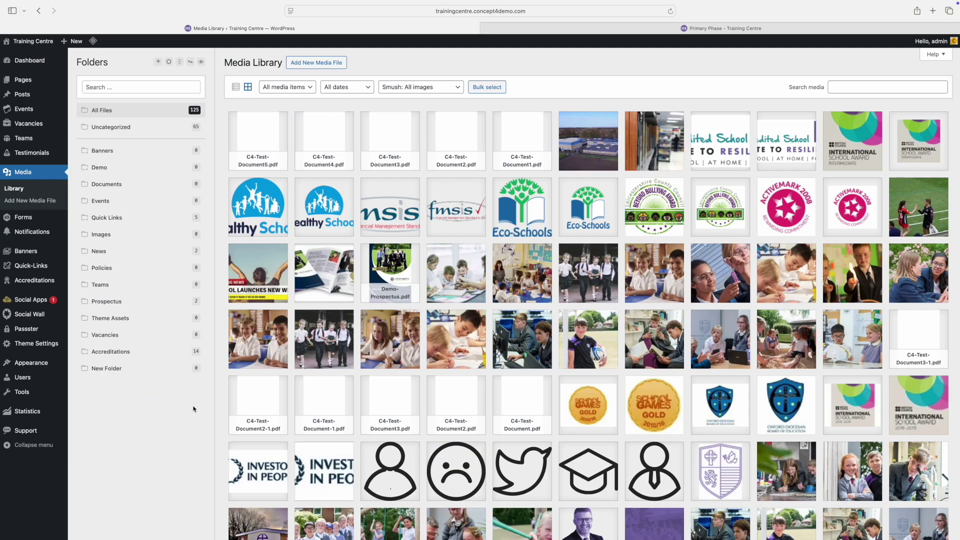
drag(231, 366, 143, 370)
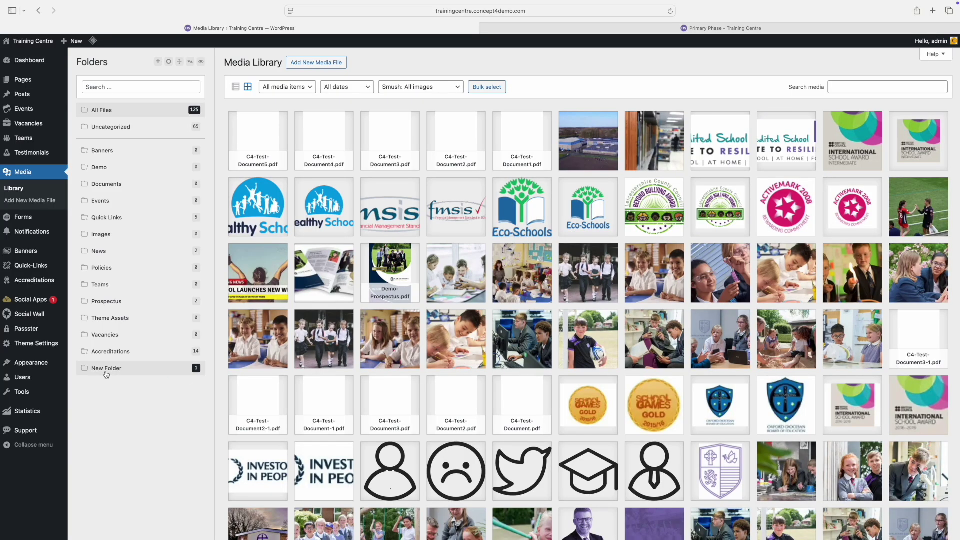
click(106, 373)
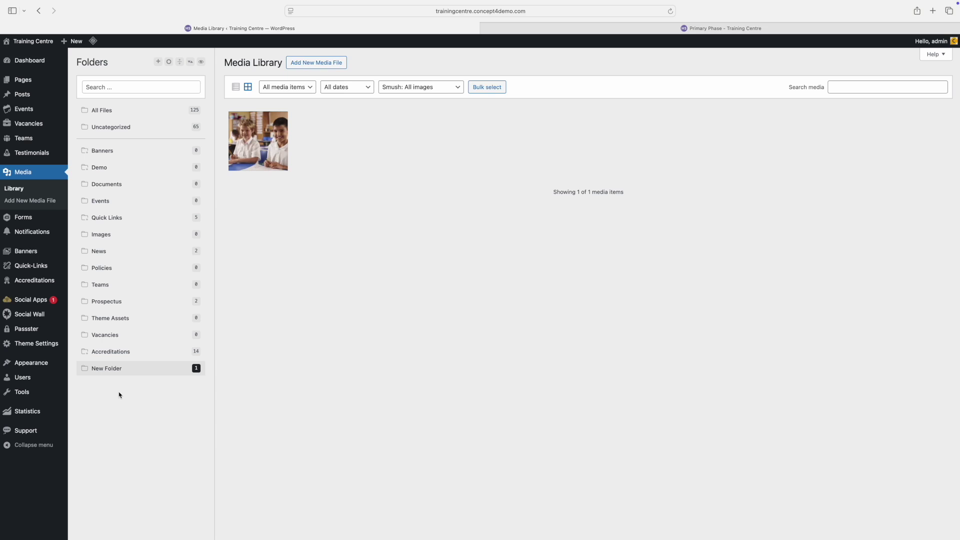
Step: Add a 'Sub Folder' inside New Folder, then return to All Files
click(158, 62)
text(Sub Fol)
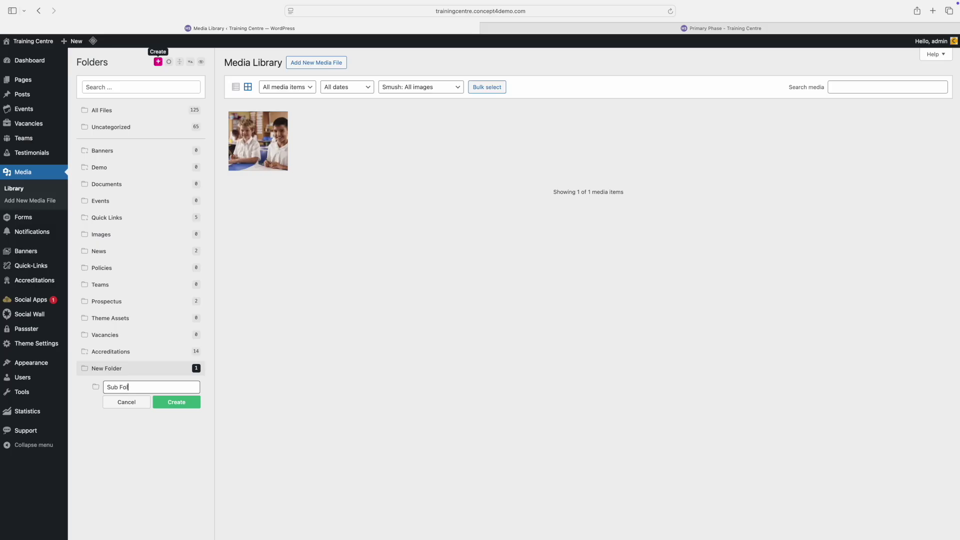
text(der)
click(181, 407)
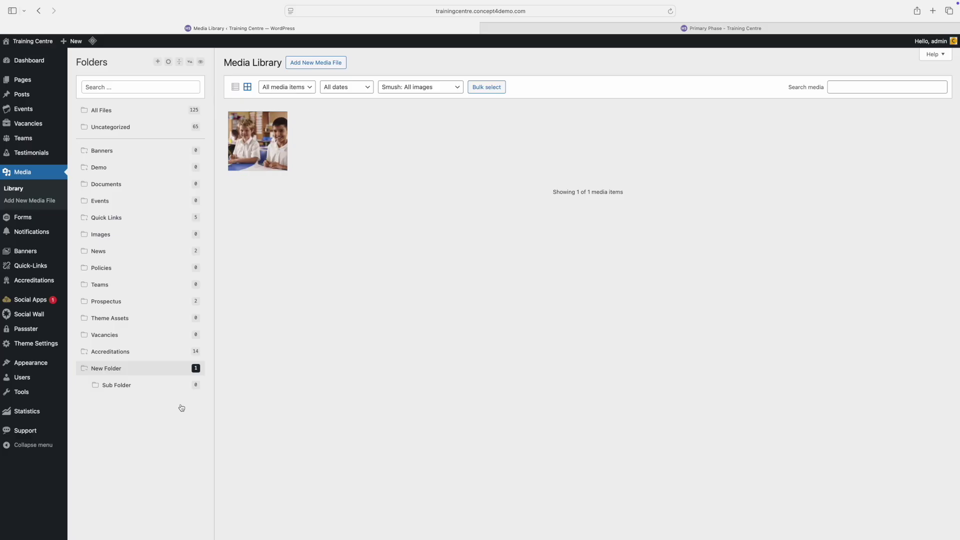
click(103, 113)
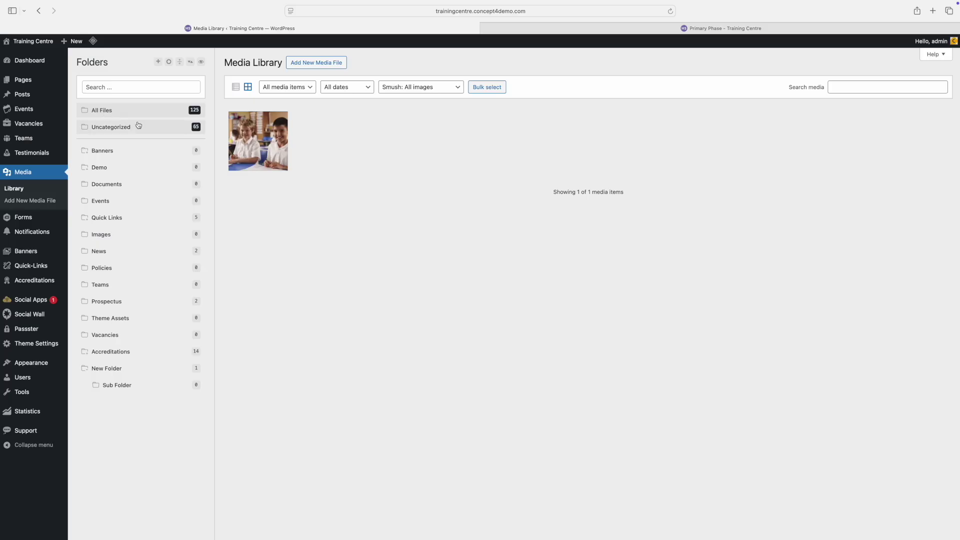
click(106, 110)
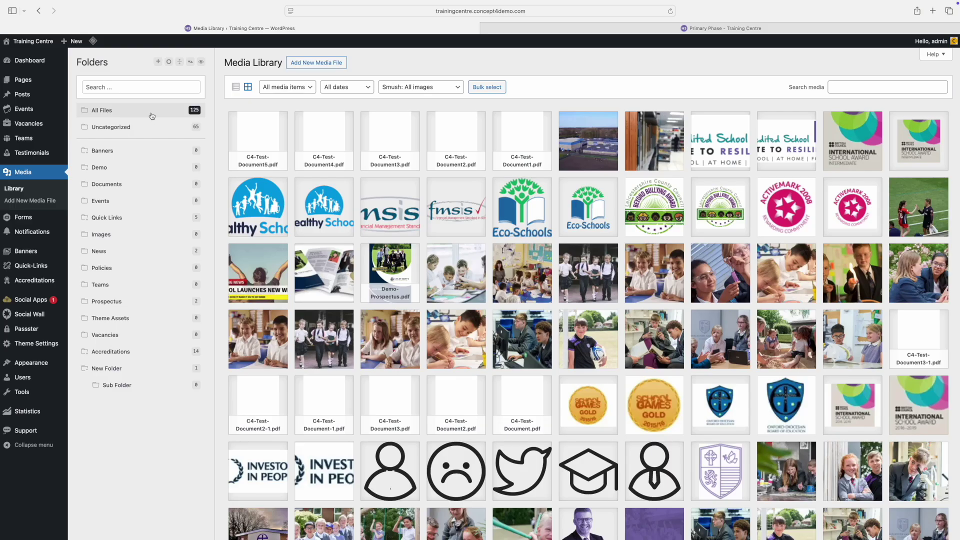
click(325, 138)
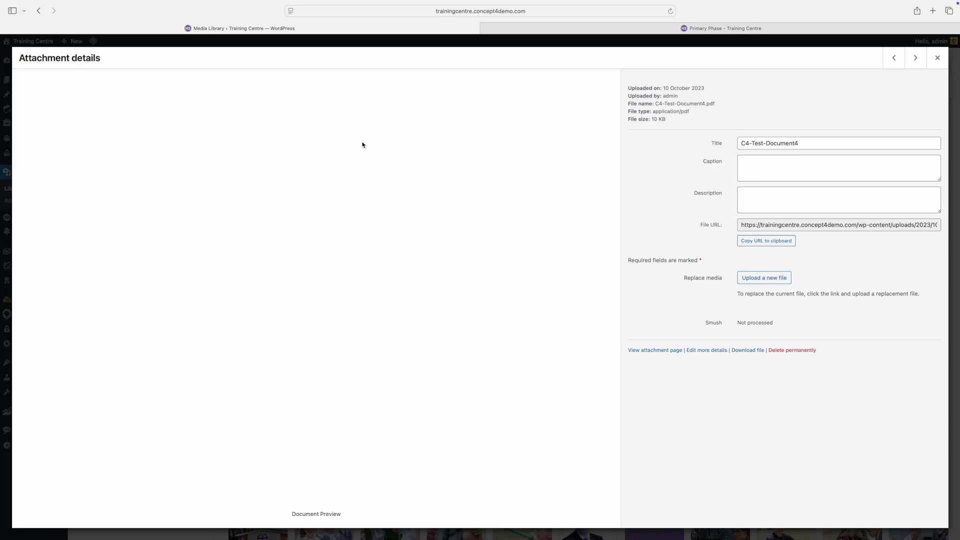
click(778, 281)
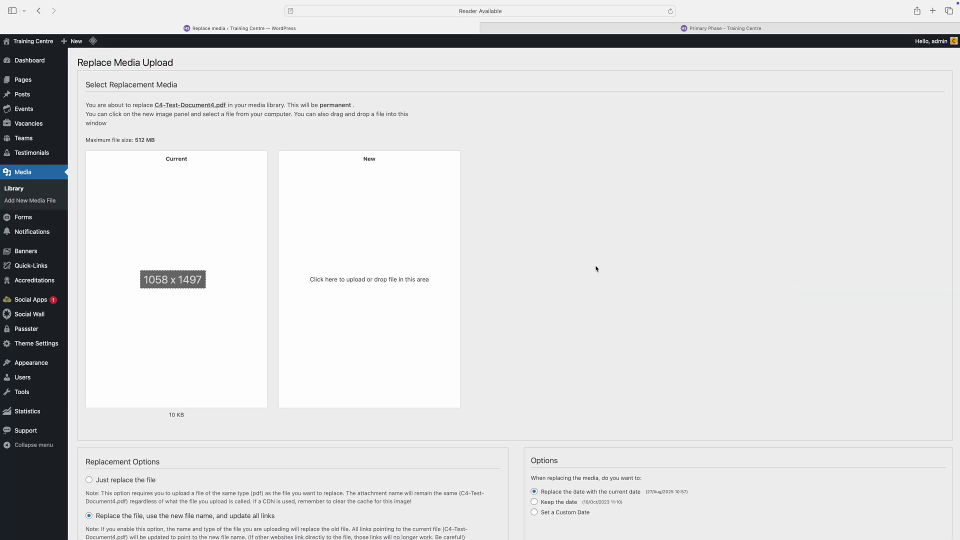
scroll(395, 317, down, 4)
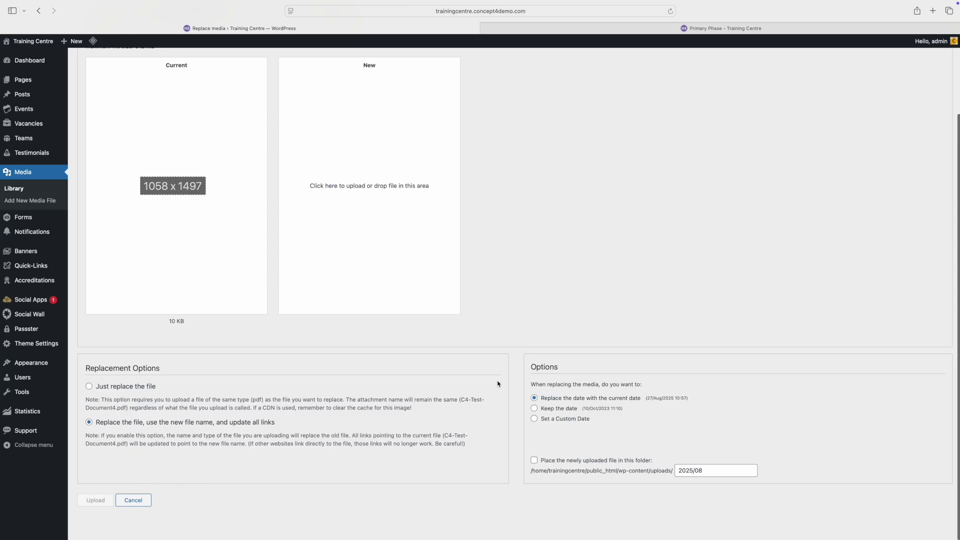
scroll(631, 374, up, 3)
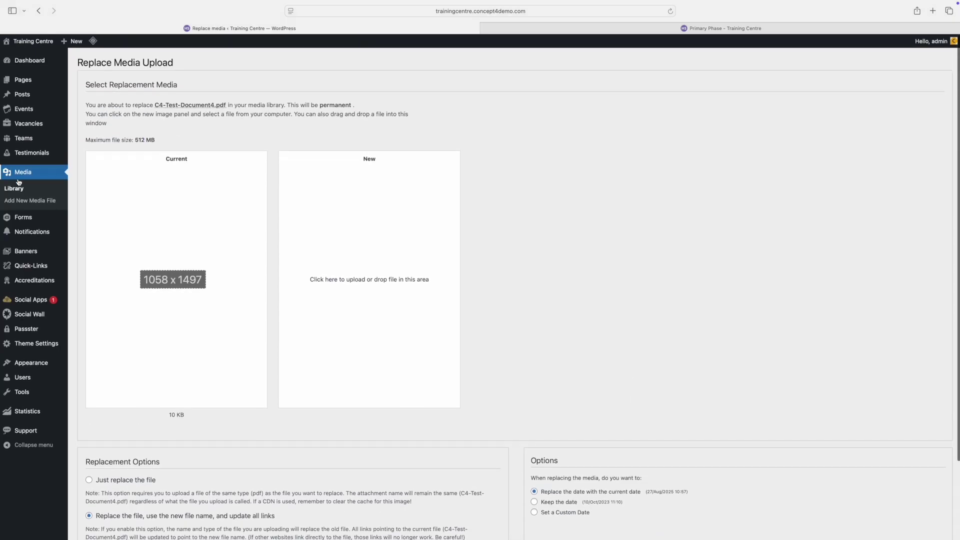
scroll(699, 232, down, 3)
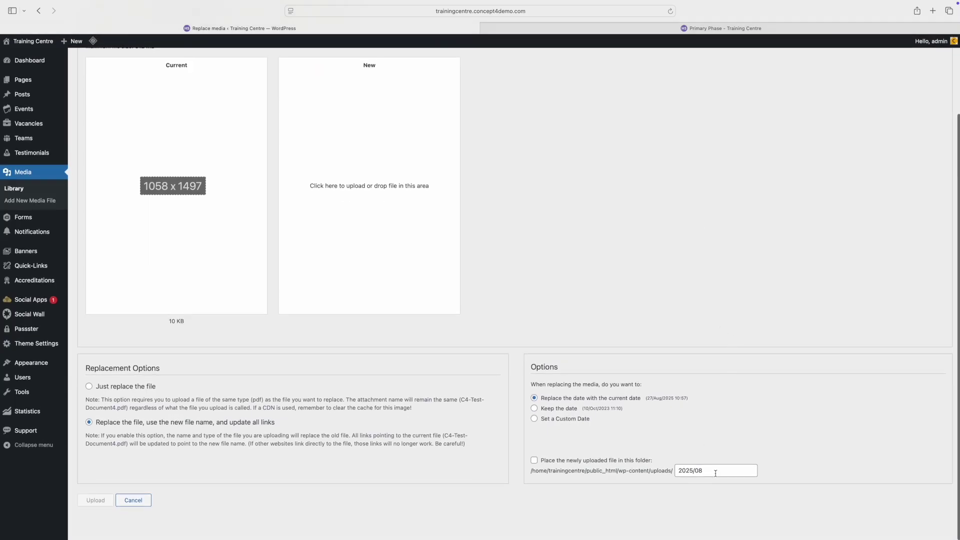
drag(715, 473, 680, 473)
click(23, 176)
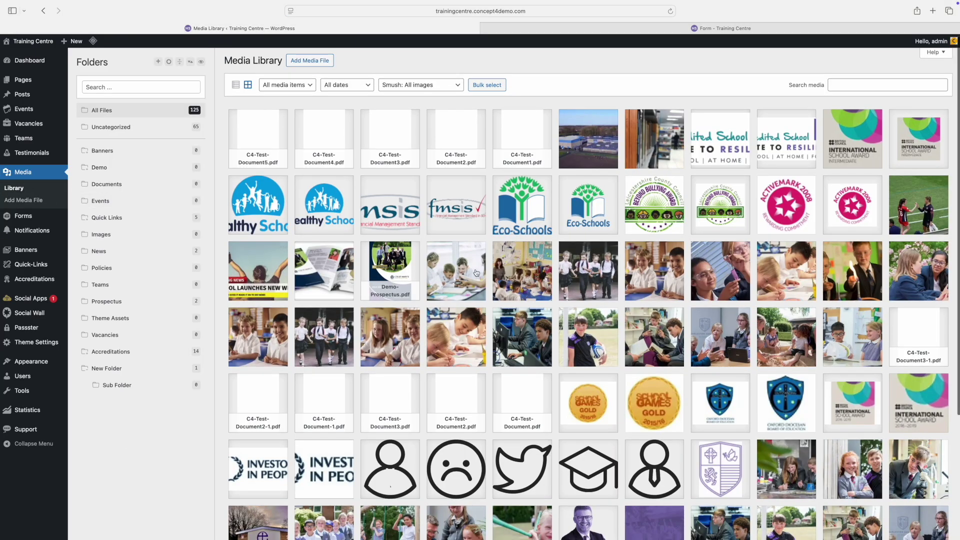
Step: Flip the two-boys classroom photo horizontally, save the edit, and close its details
click(641, 278)
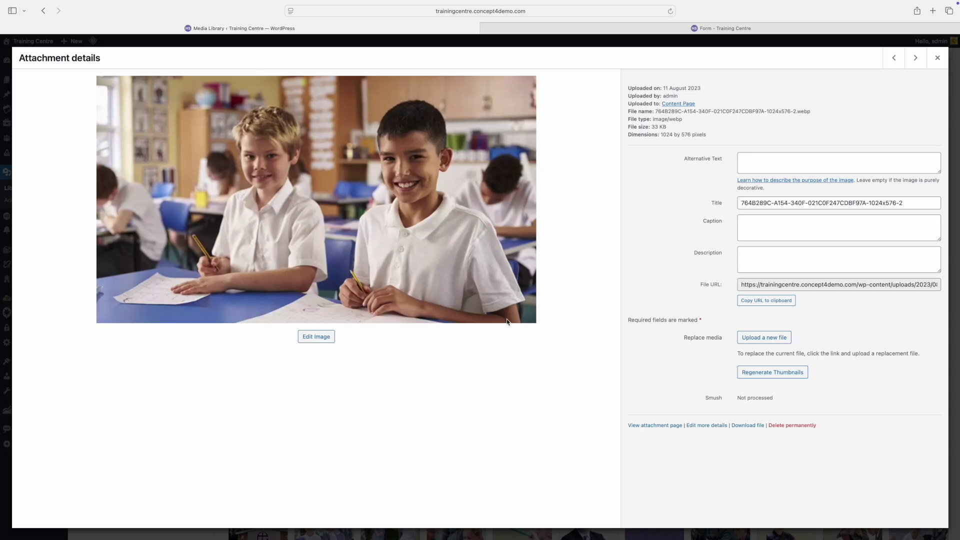
click(310, 337)
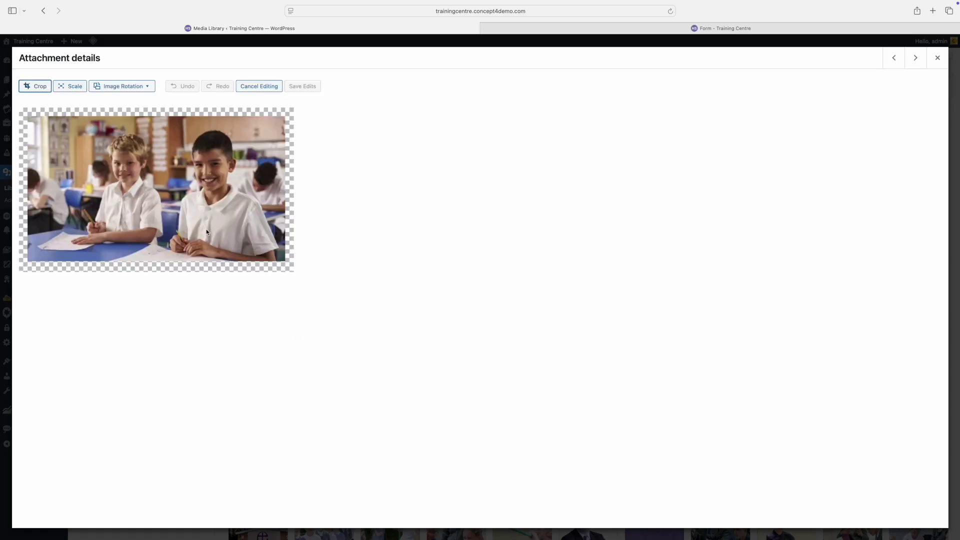
click(136, 87)
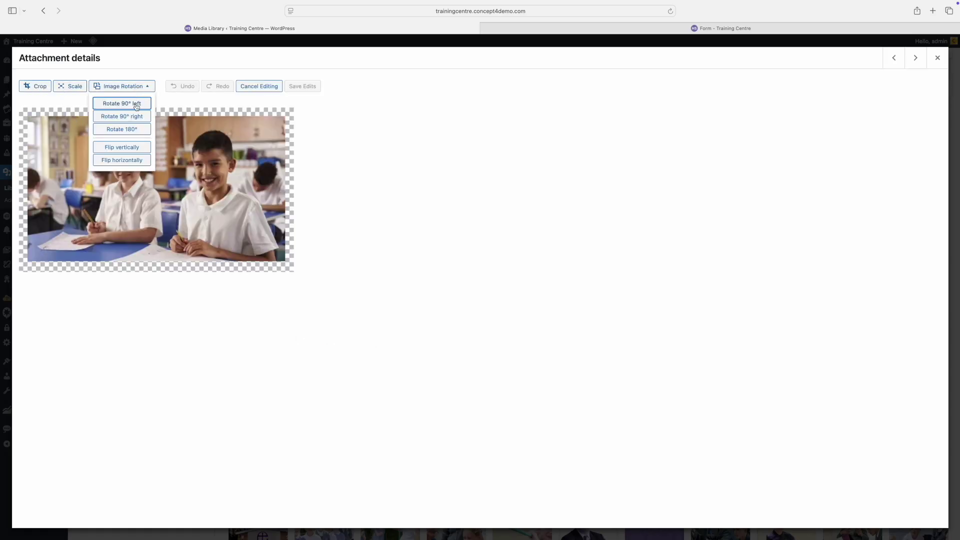
click(140, 160)
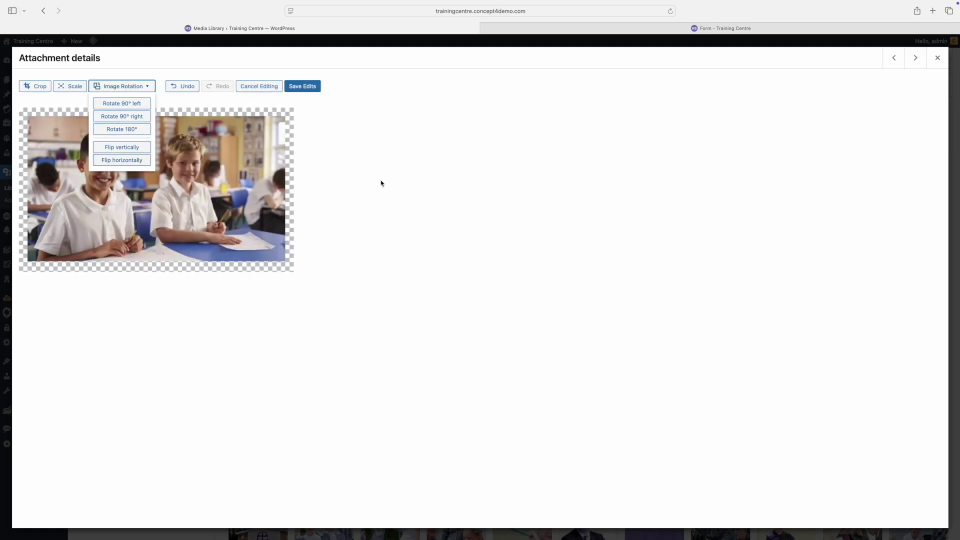
click(303, 87)
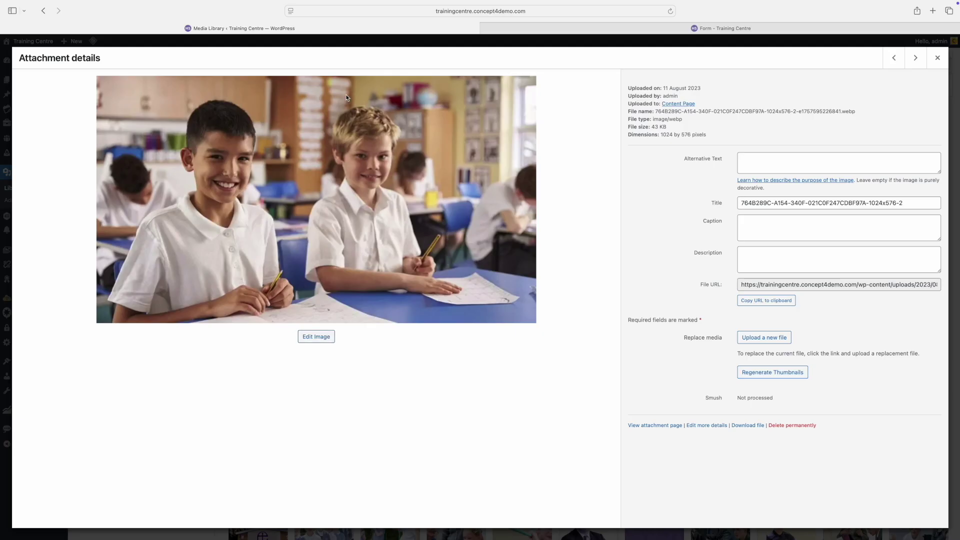
click(937, 58)
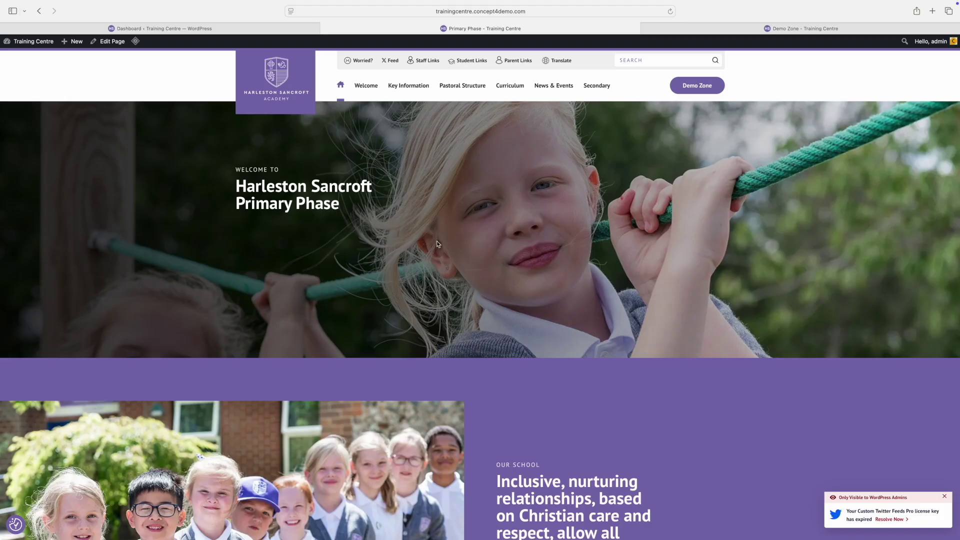
Step: Go to the WordPress admin Dashboard and show the Banners list
click(729, 25)
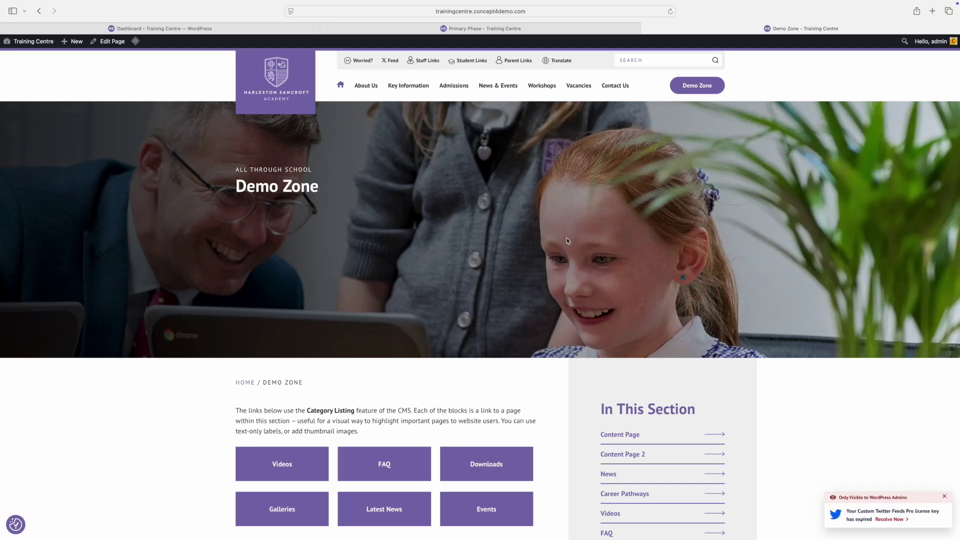
click(205, 32)
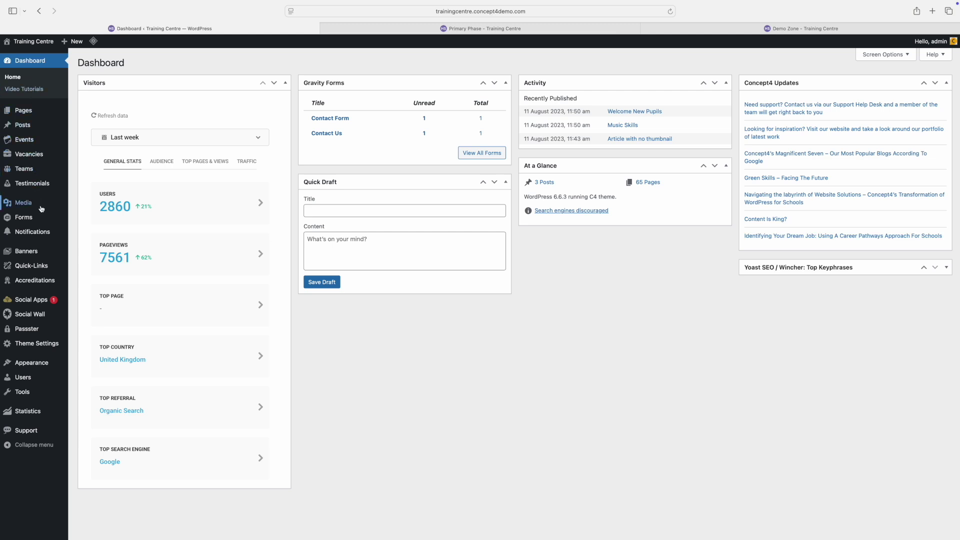
click(35, 256)
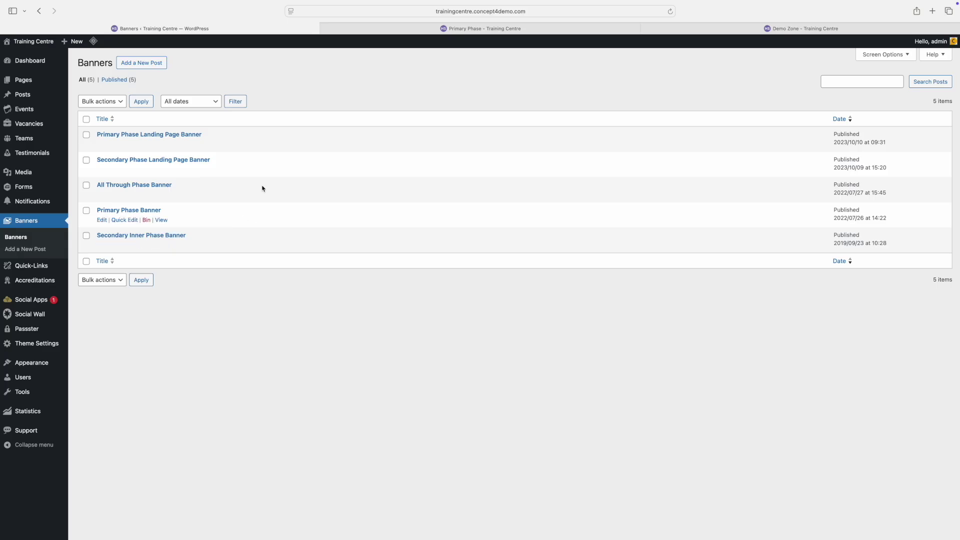
Step: Open the Primary Phase Banner and add a new empty 14th image row
click(104, 211)
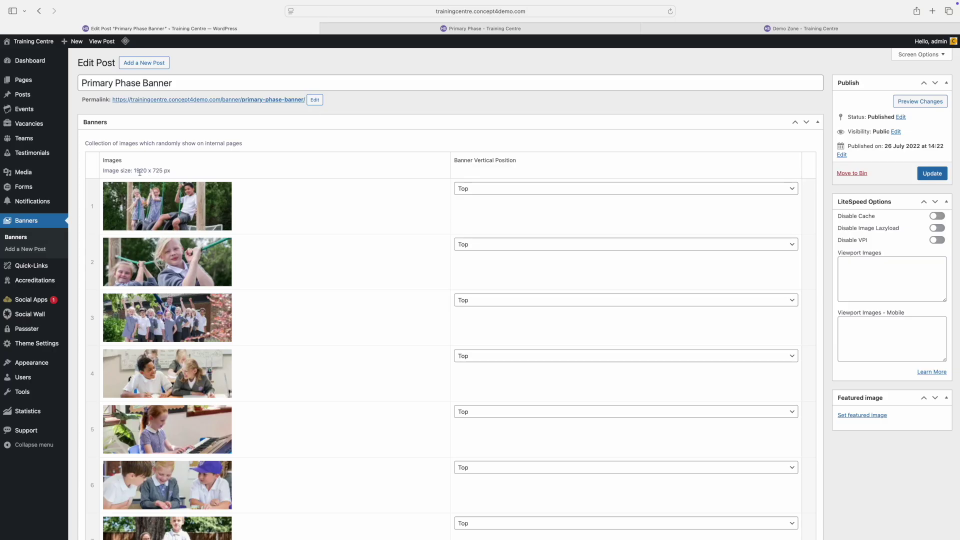
scroll(321, 238, down, 5)
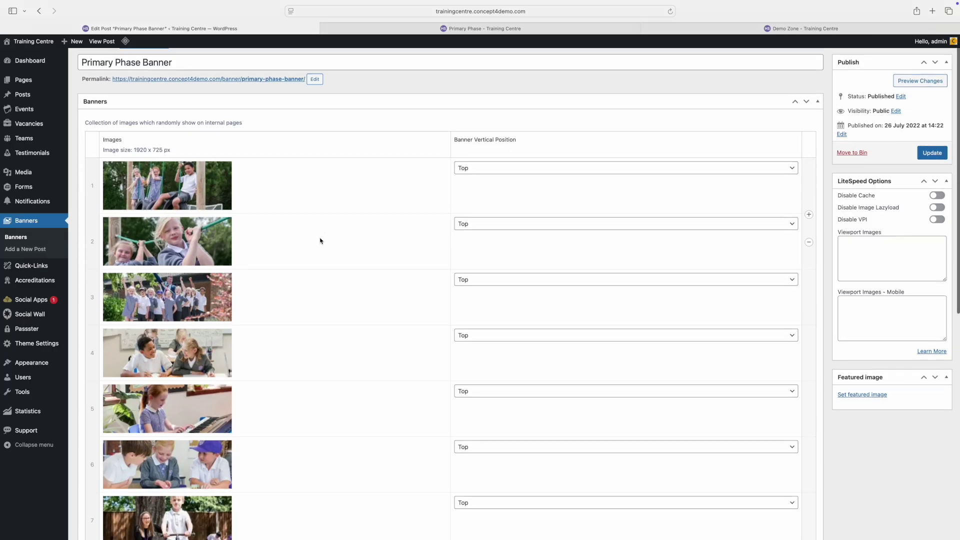
scroll(320, 240, down, 5)
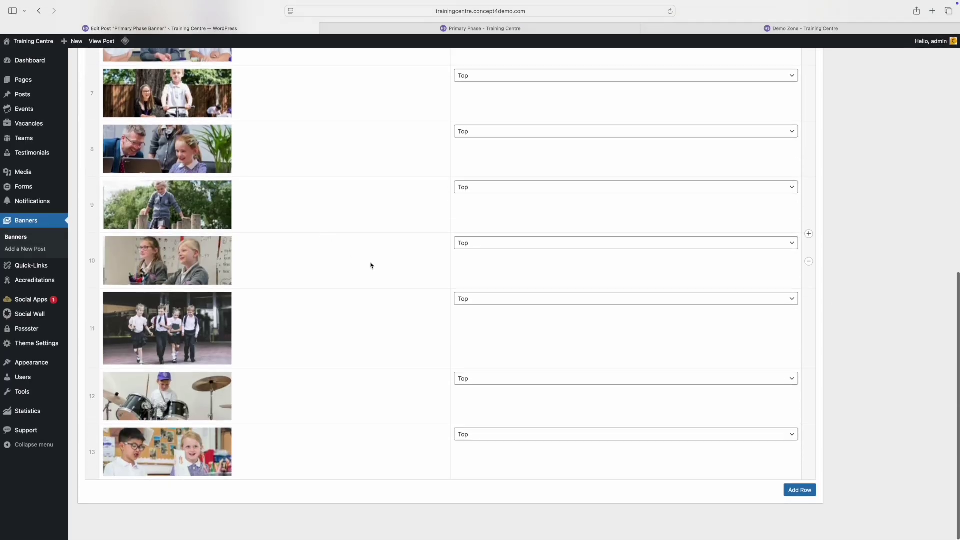
click(801, 493)
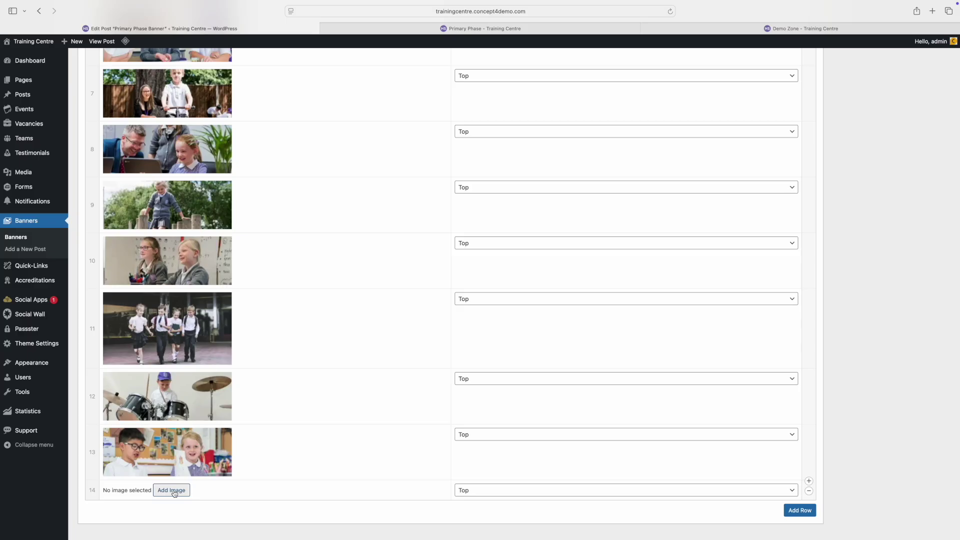
Step: Set row 14's image to the playground swings photo 07072022-JBASS-27.jpg from the Media Library
click(171, 490)
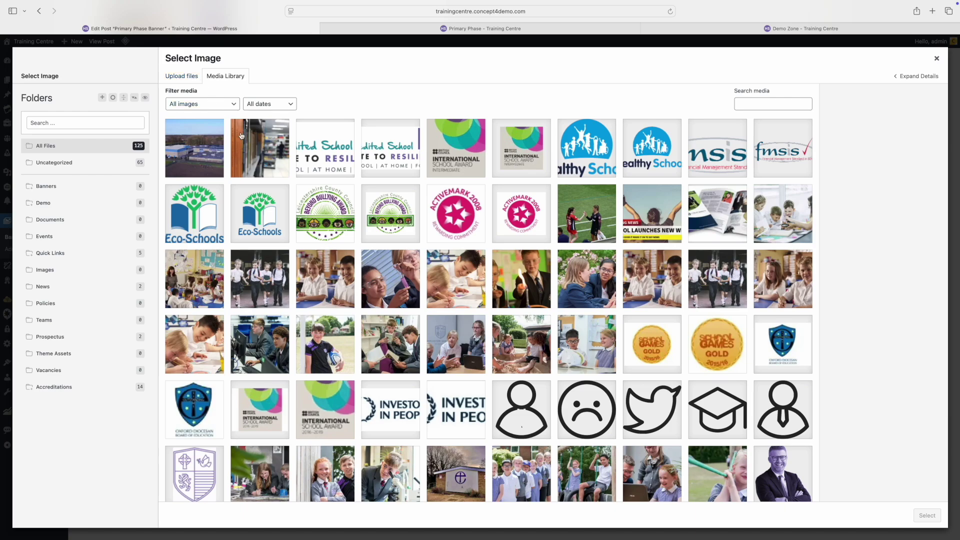
click(167, 72)
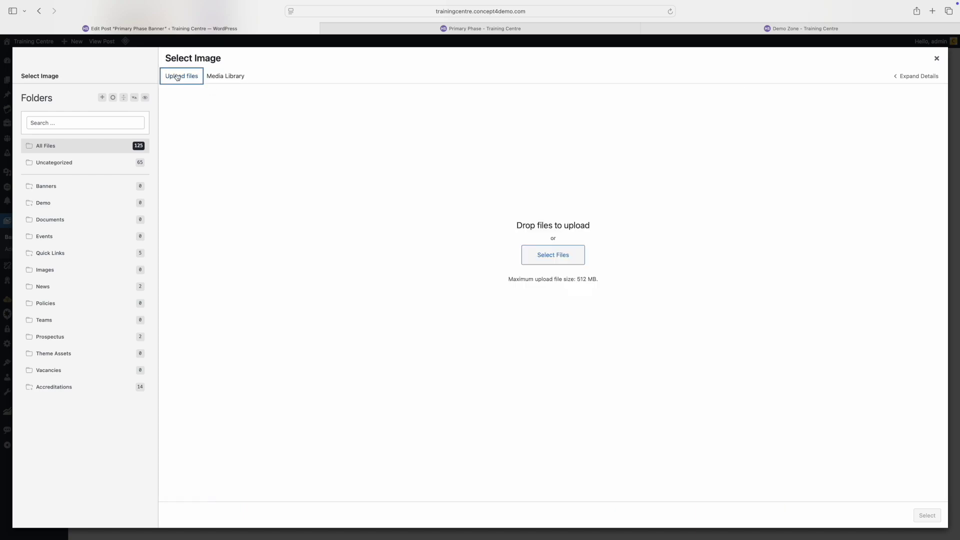
click(215, 76)
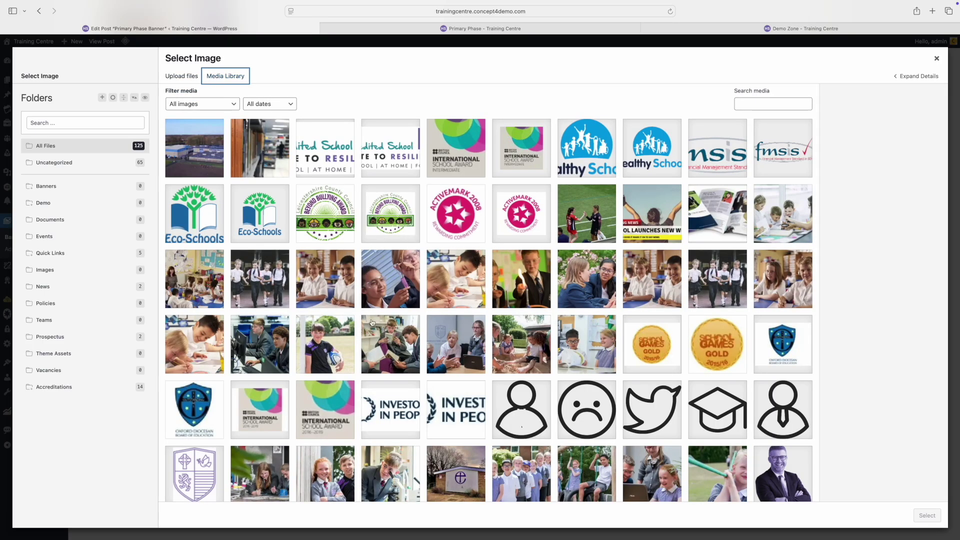
scroll(529, 277, down, 3)
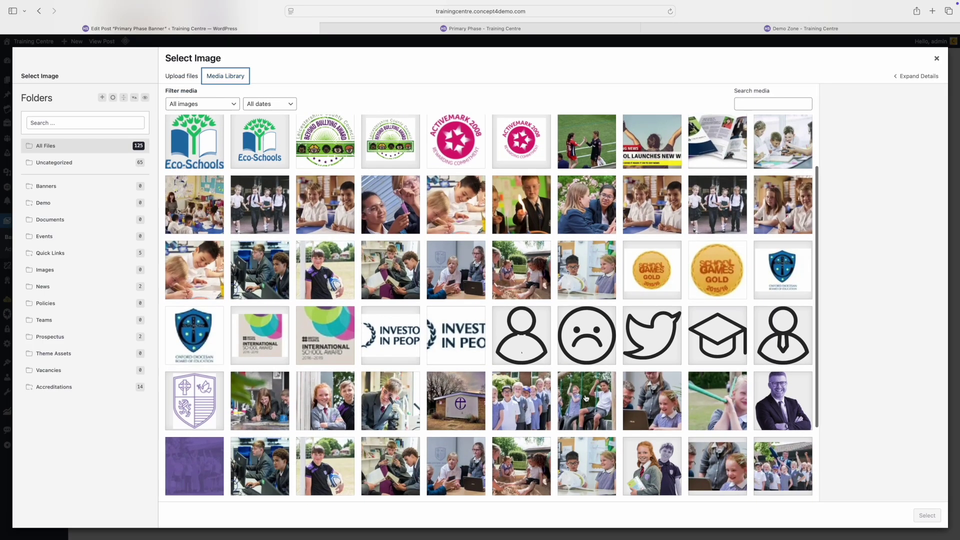
click(586, 398)
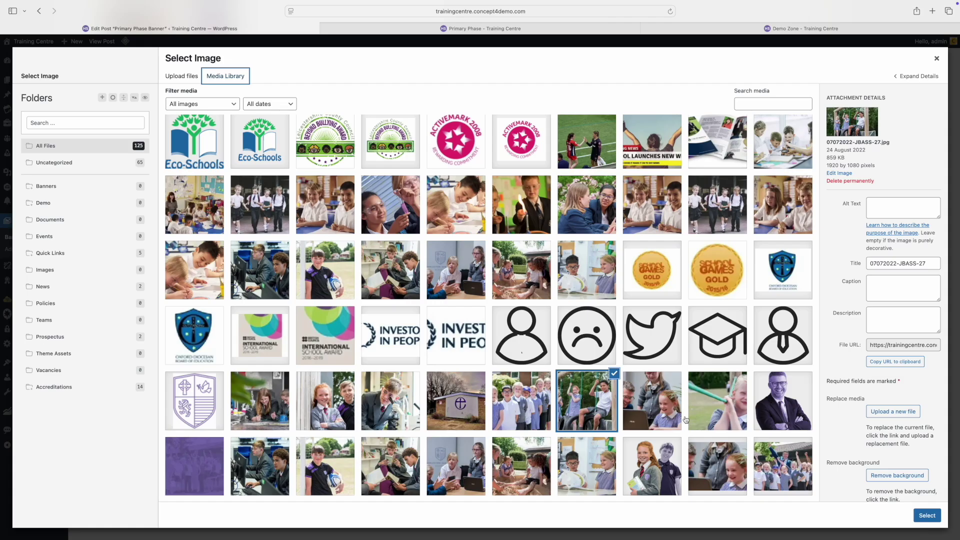
click(924, 515)
scroll(491, 415, down, 1)
scroll(491, 415, down, 1)
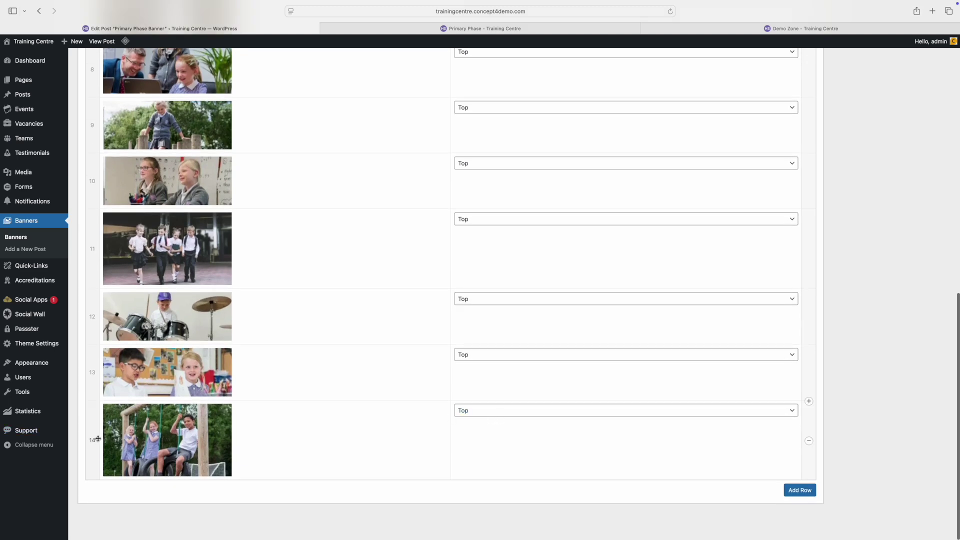
Step: Move the playground swings photo from row 14 to row 8, update the banner, and view Primary Phase
drag(92, 439, 93, 125)
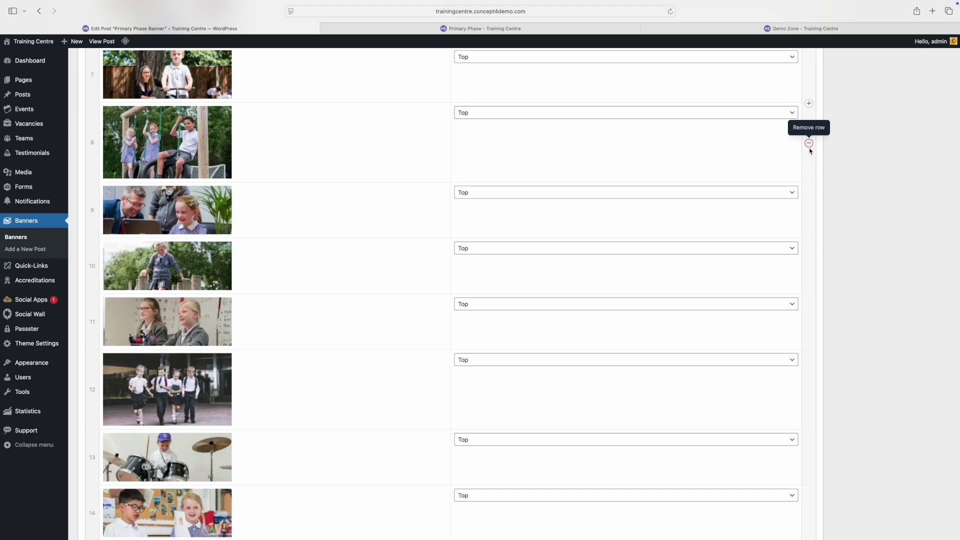
scroll(922, 267, up, 5)
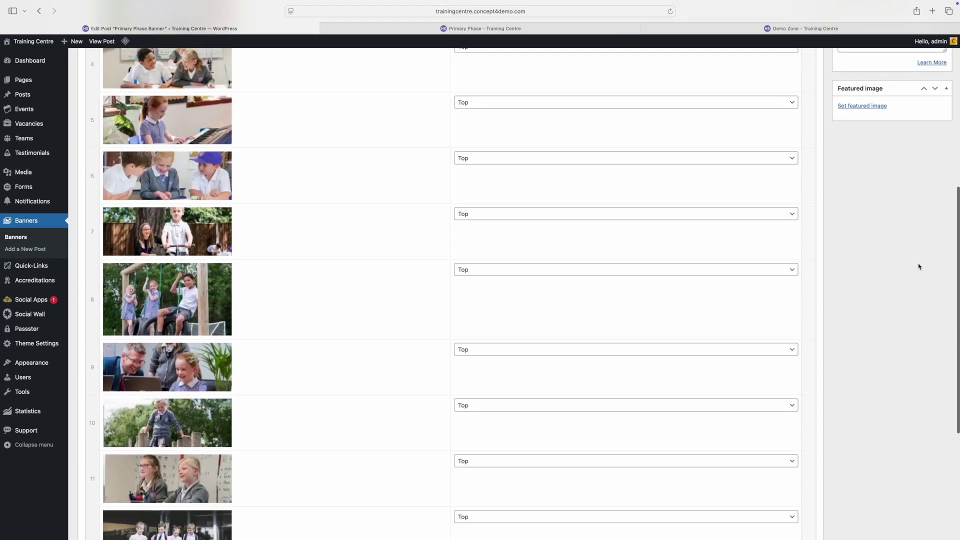
scroll(919, 267, up, 6)
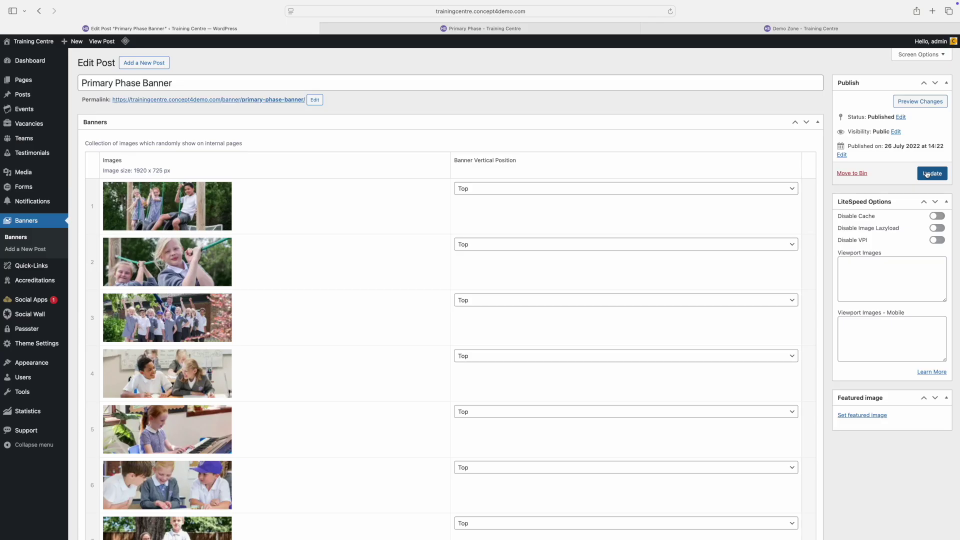
click(927, 173)
click(510, 29)
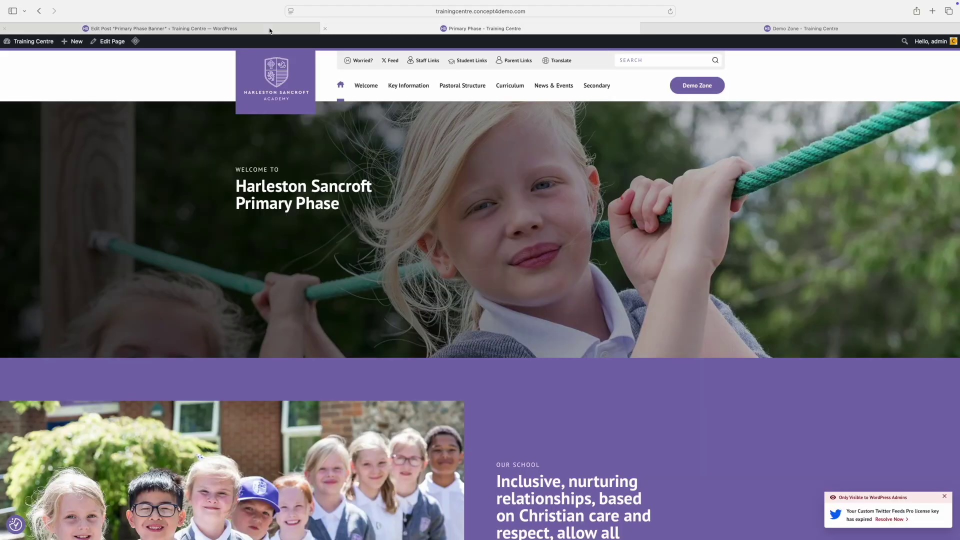
Step: Reload the Primary Phase page twice to check the banner, then open Demo Zone for editing
click(670, 12)
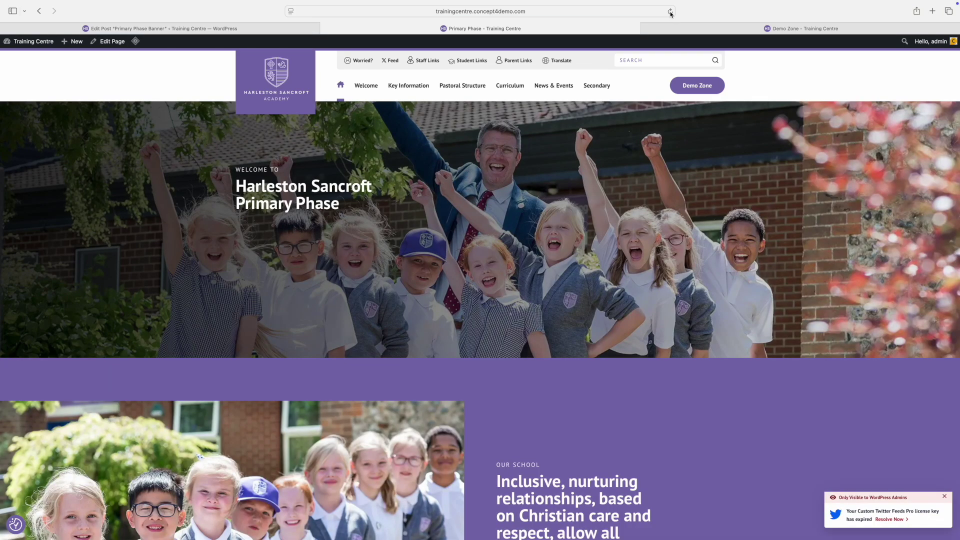
click(670, 12)
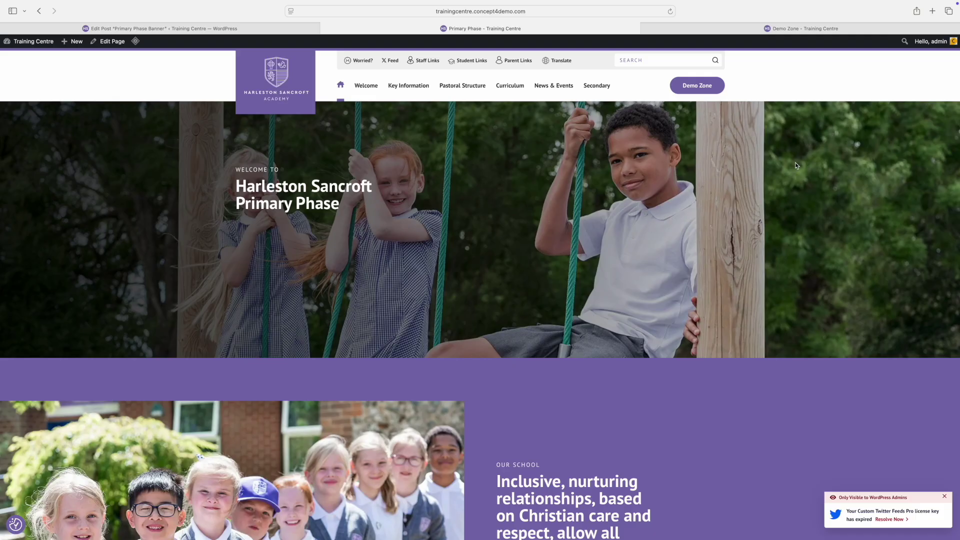
click(728, 32)
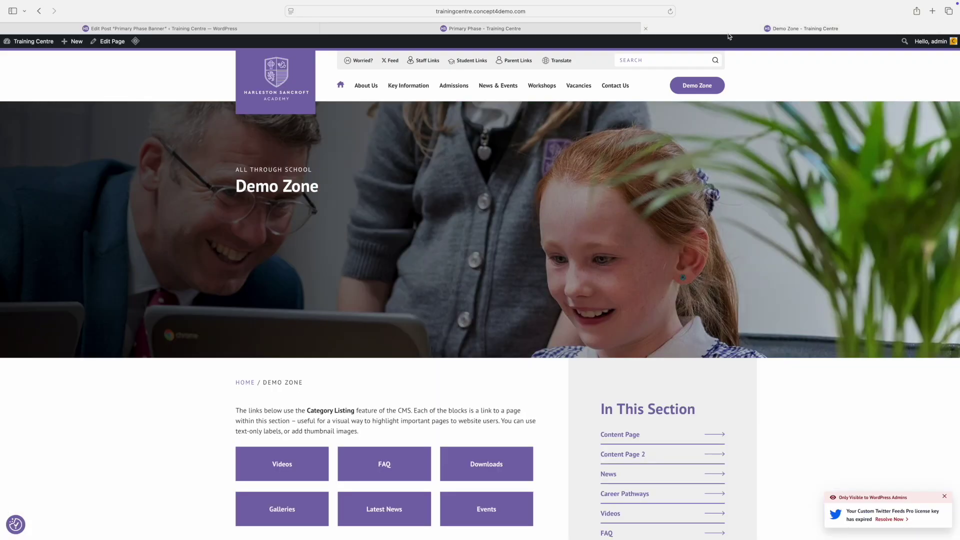
click(114, 44)
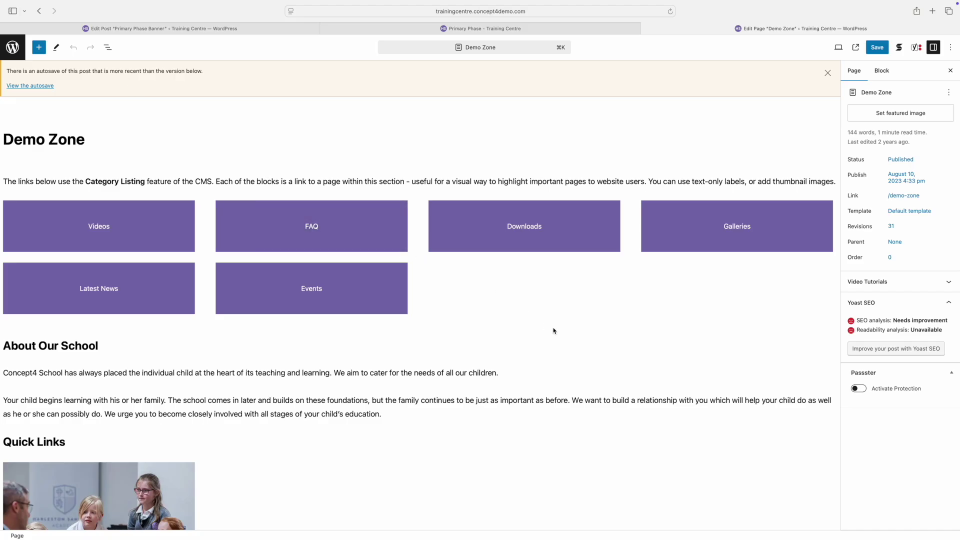
Step: Open the Demo Zone Page Image picker, close it without choosing, then view the homepage pop-up
scroll(588, 331, down, 15)
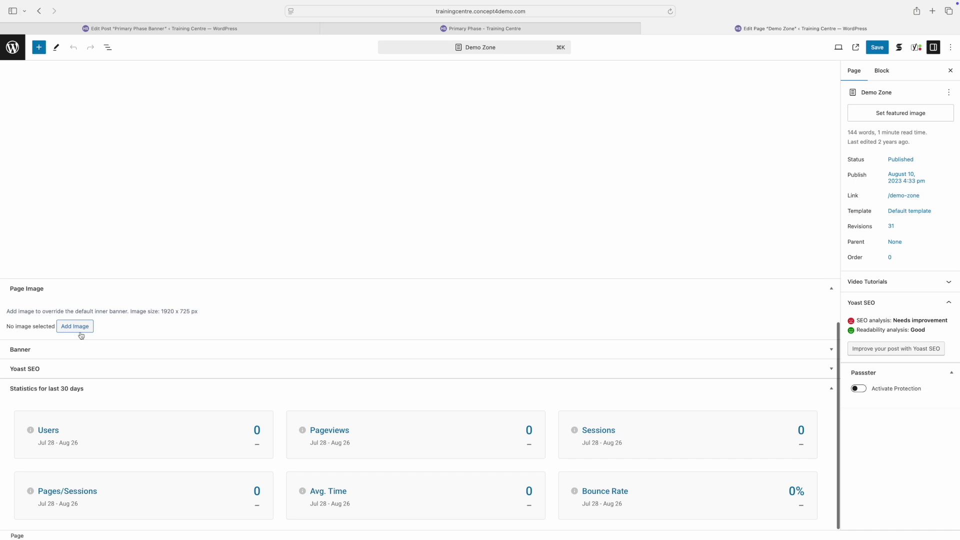
click(75, 328)
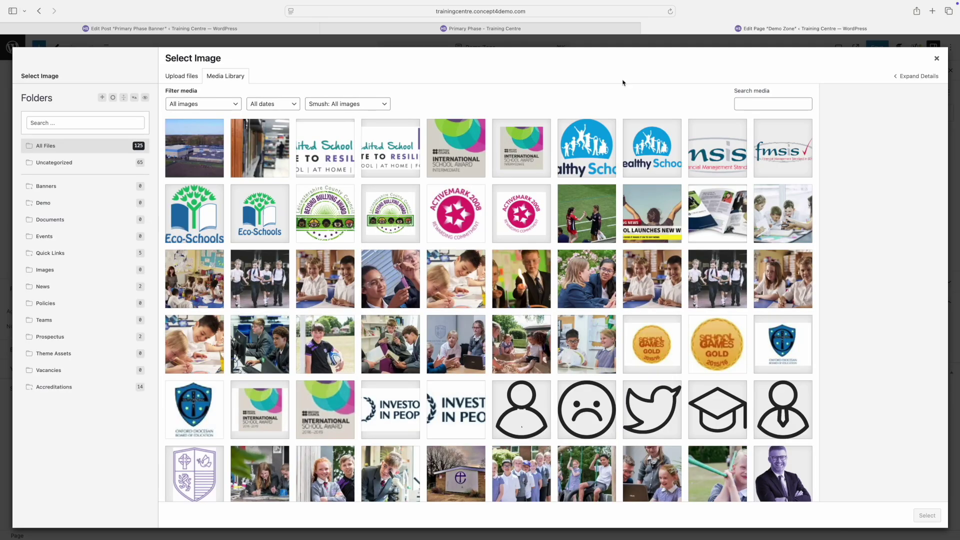
click(937, 59)
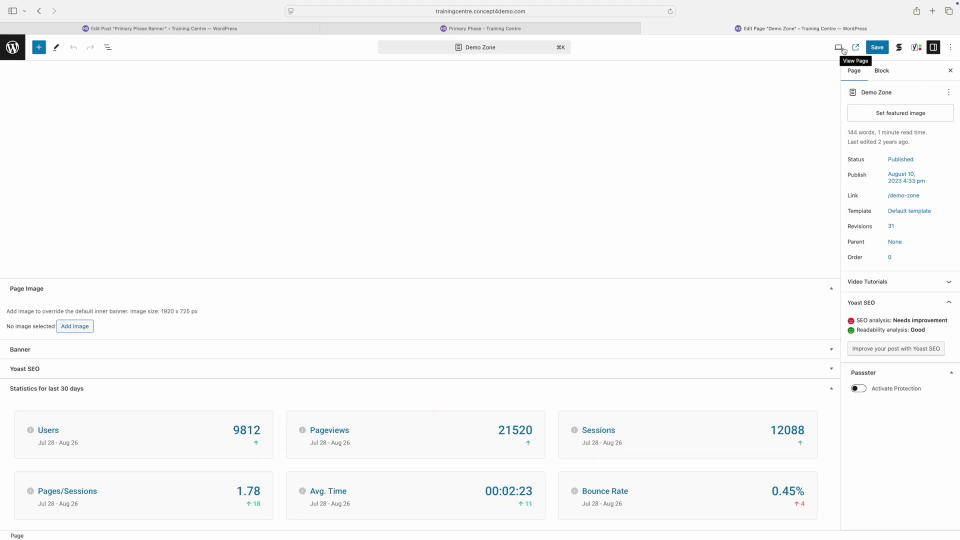
click(615, 31)
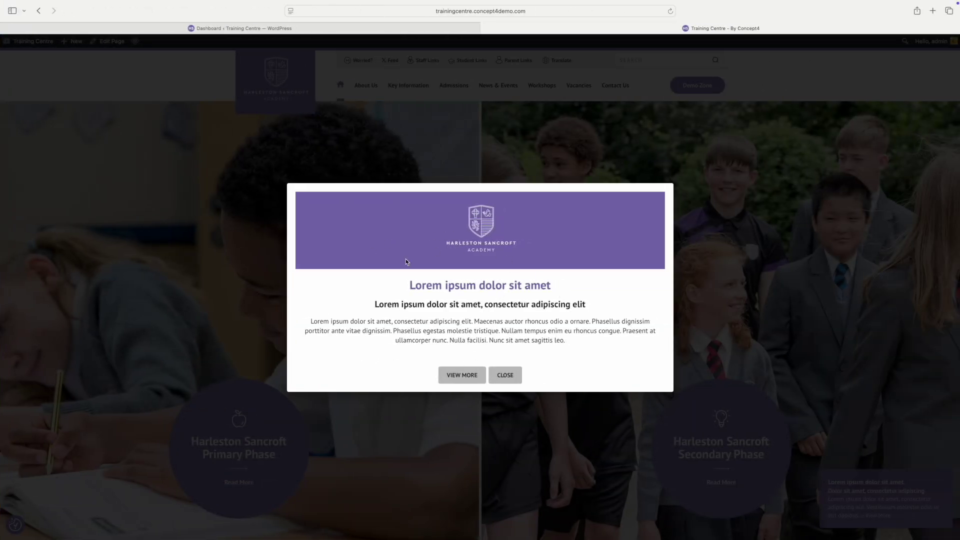
Step: Close the homepage pop-up and open the Notifications list from the Dashboard
click(504, 379)
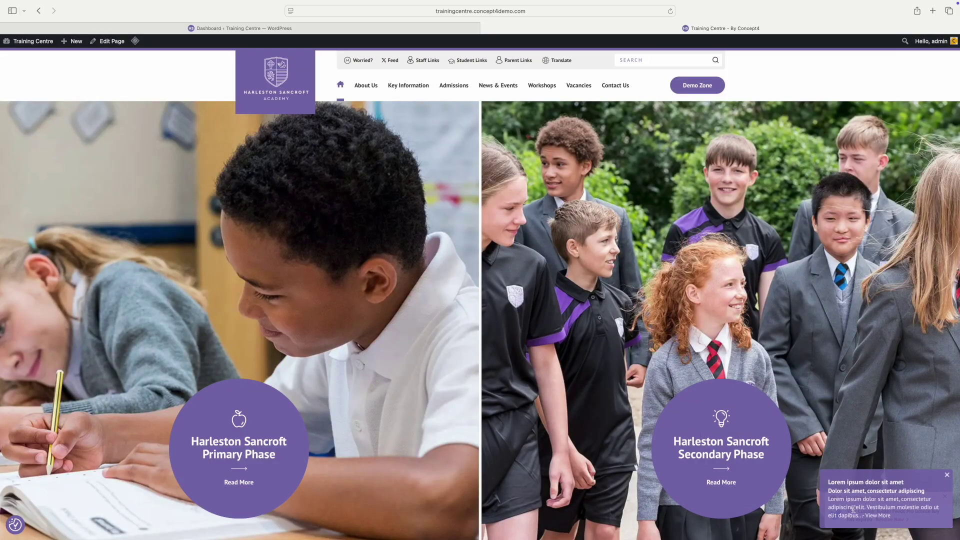
click(232, 30)
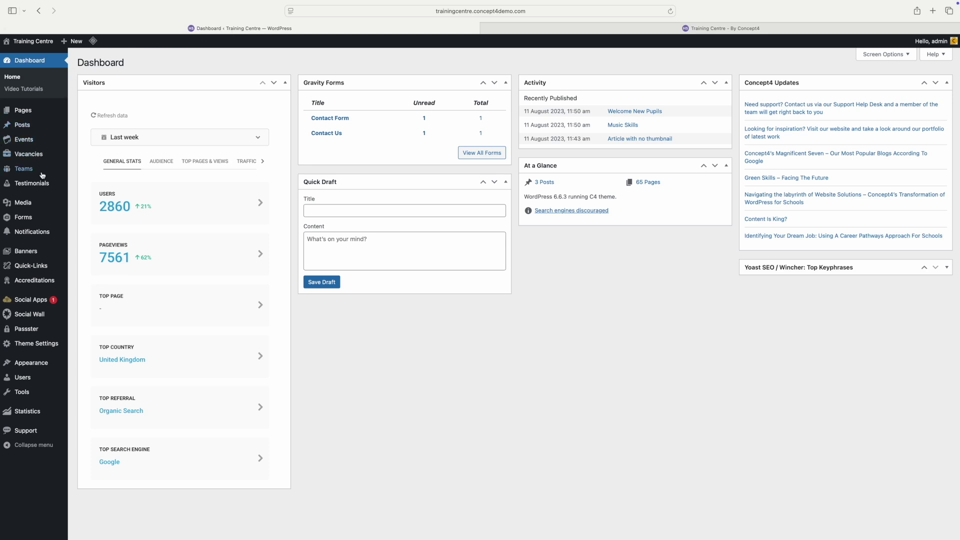
mouse_move(40, 221)
click(39, 234)
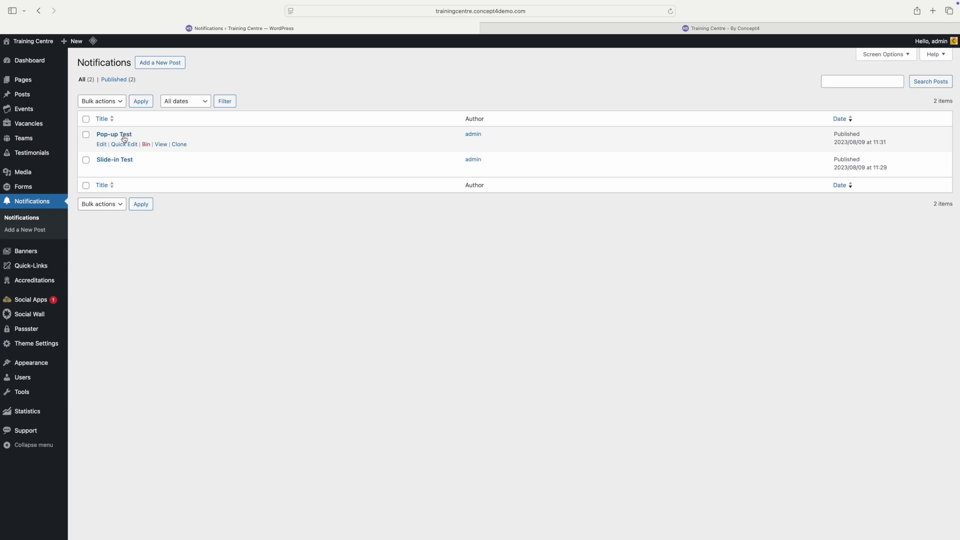
Step: Create a new notification 'About us pop up' as a Pop-Up type with the logo shown
click(163, 64)
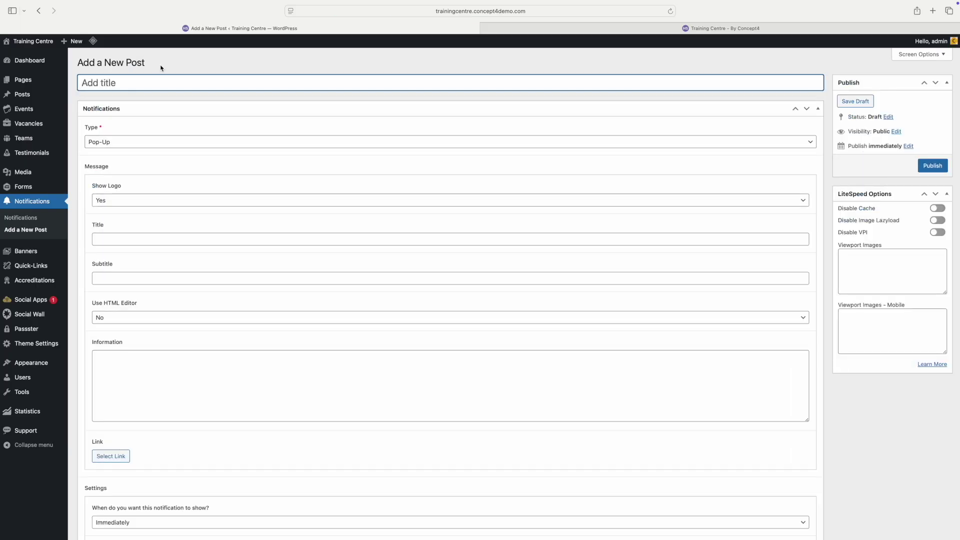
text(About us pop up)
click(135, 145)
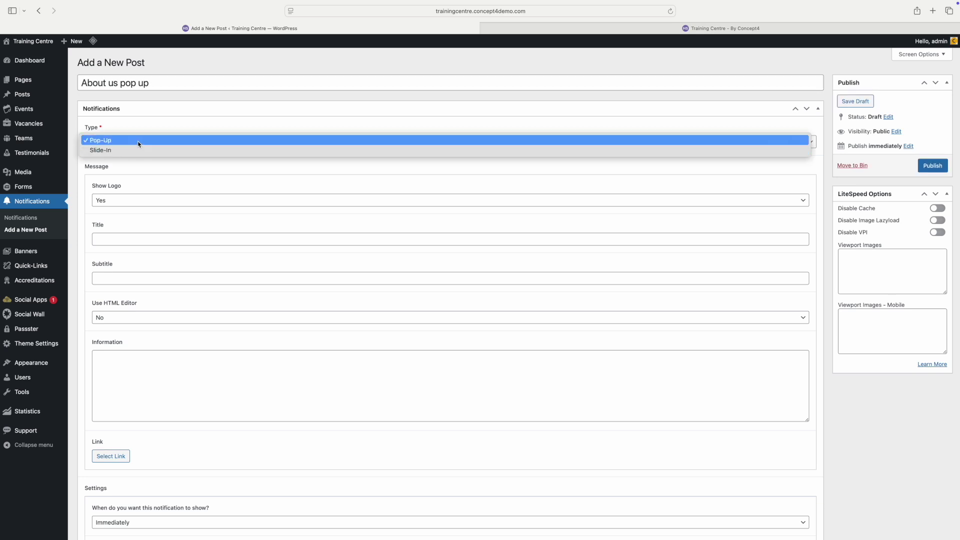
click(138, 144)
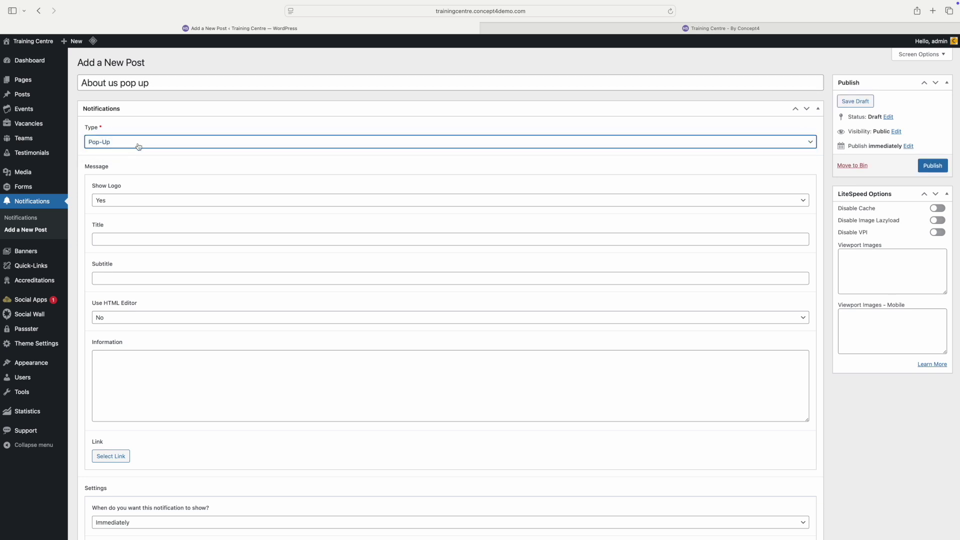
click(121, 200)
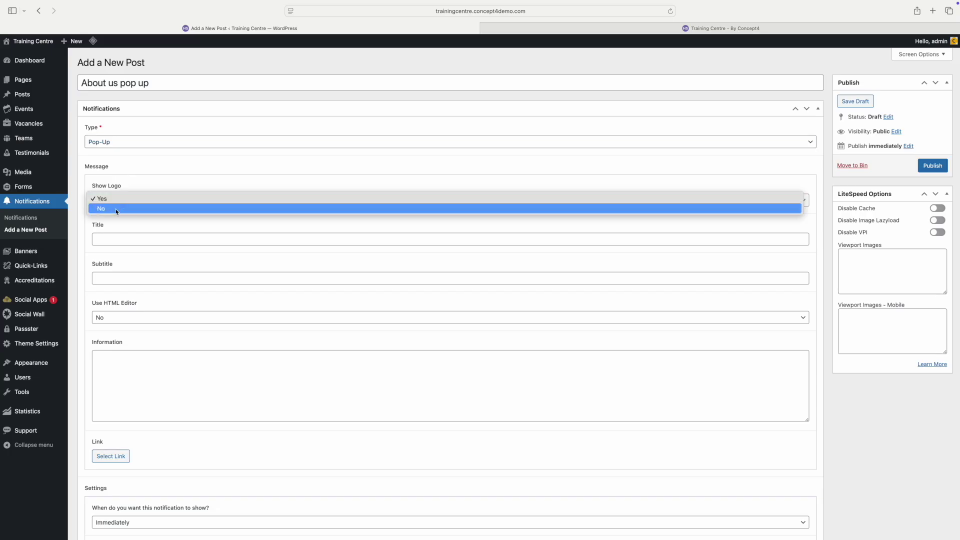
click(118, 200)
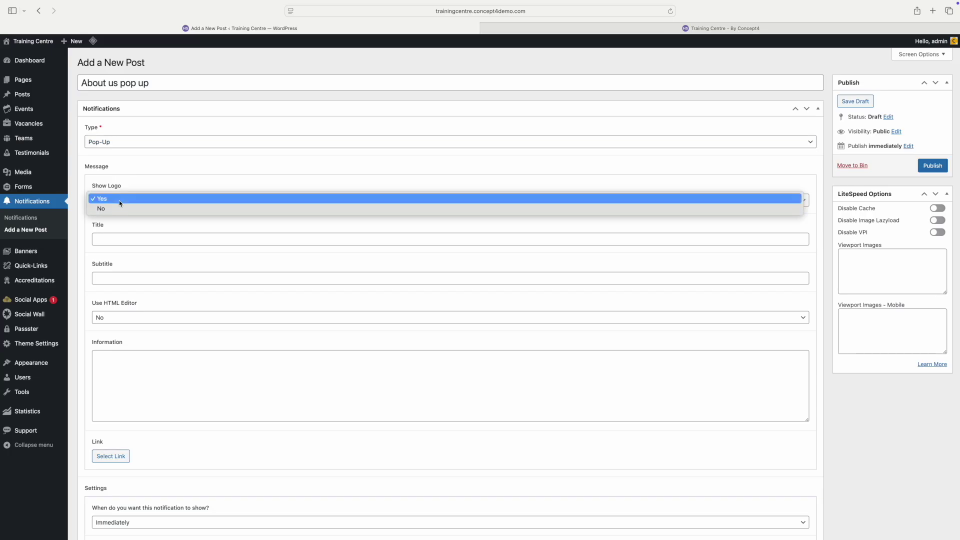
Step: Give the pop-up the title 'Test Pop up' and subtitle 'sub'
click(113, 238)
text(Test Pop)
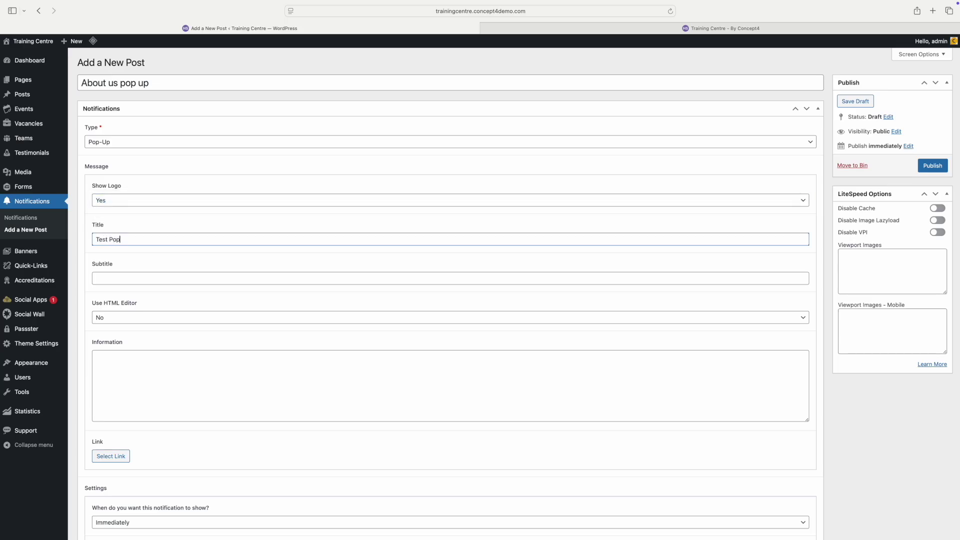
text( up)
key(Tab)
text(sub)
Step: Set Use HTML Editor to No and open the Select Link dialog
click(114, 320)
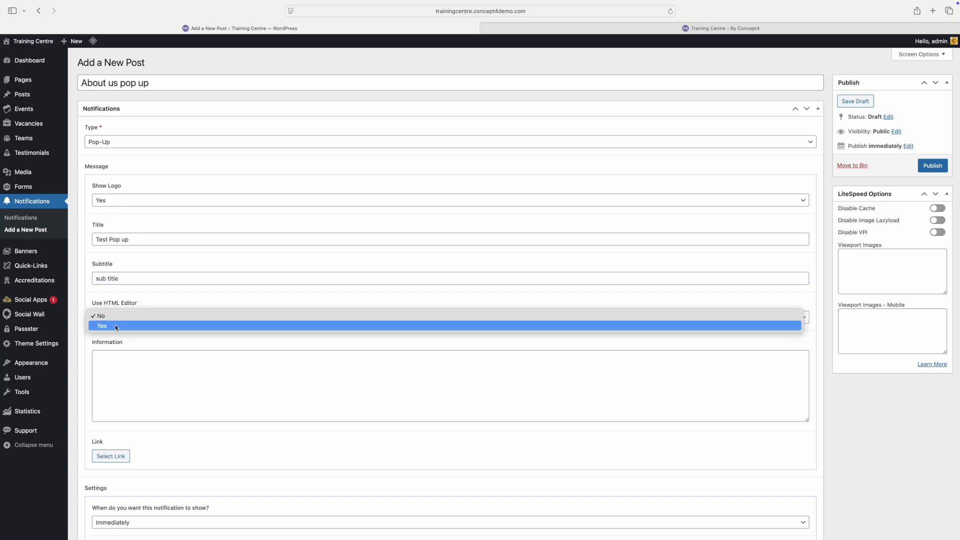
click(114, 326)
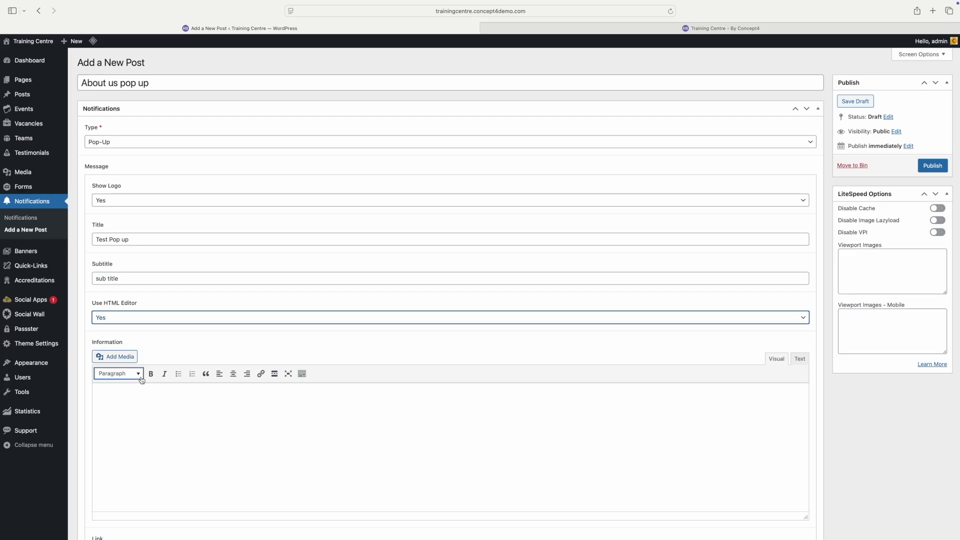
click(131, 317)
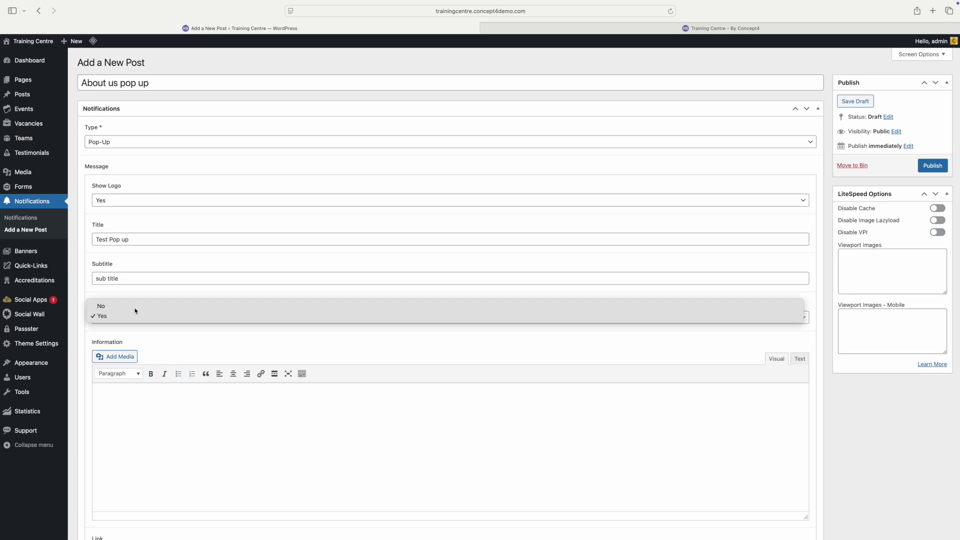
click(138, 312)
scroll(137, 313, down, 5)
click(114, 296)
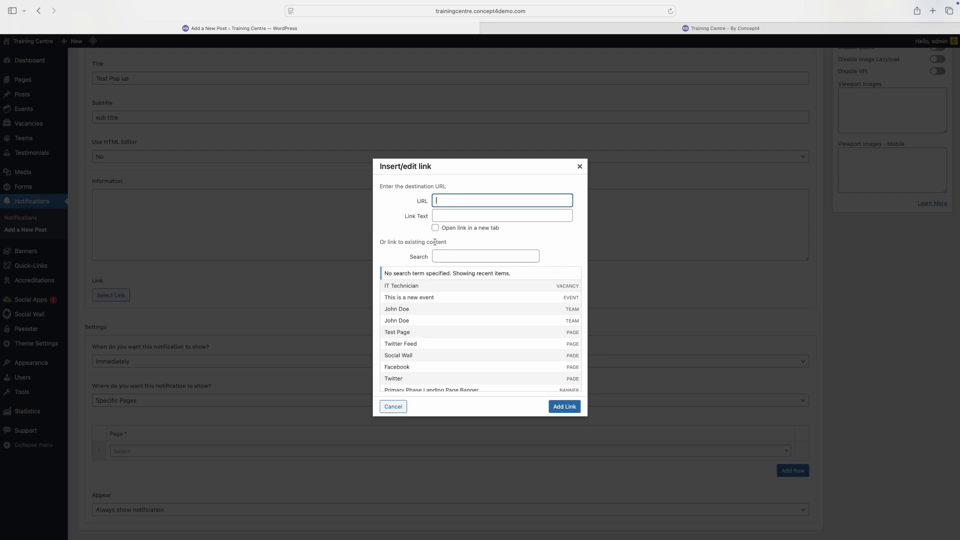
Step: Cancel the link dialog and keep the notification's When setting at Immediately
click(555, 410)
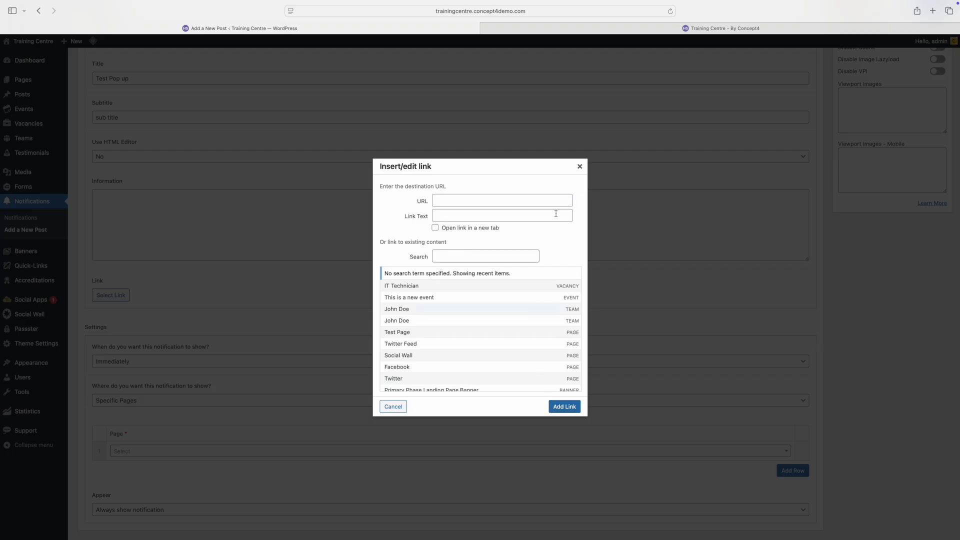
click(581, 167)
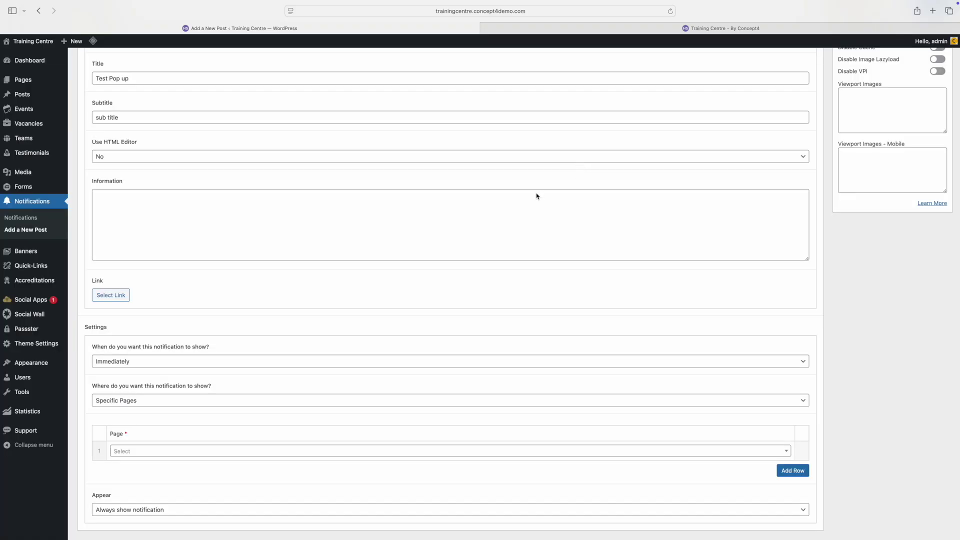
scroll(257, 294, down, 1)
click(217, 334)
click(217, 343)
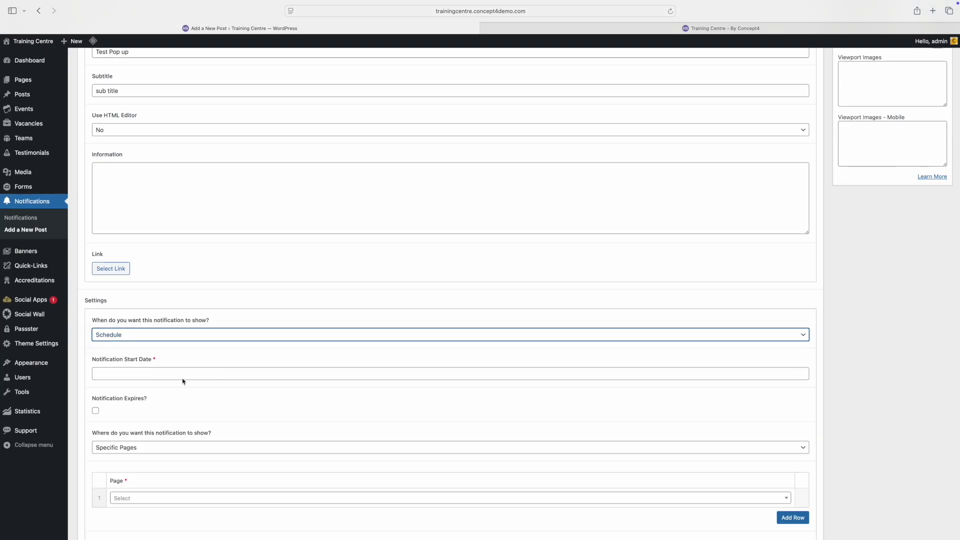
click(157, 373)
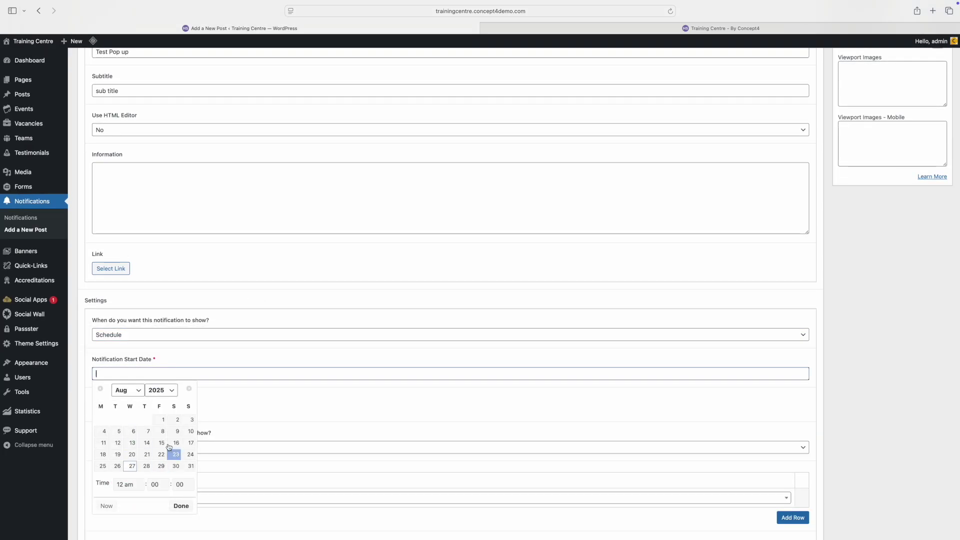
click(251, 397)
click(178, 335)
click(176, 324)
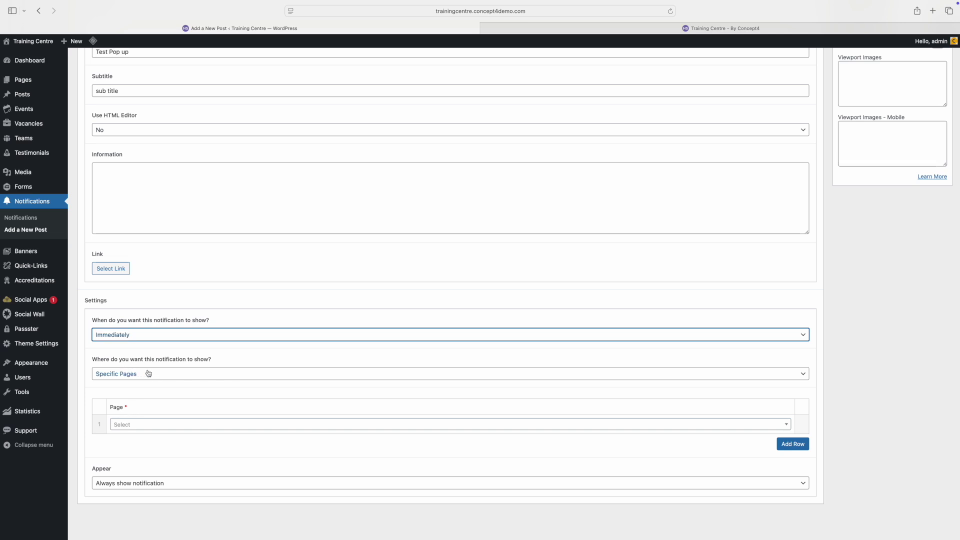
Step: Target the About Us page, keep Appear as Always show notification, and publish
click(140, 425)
text(about)
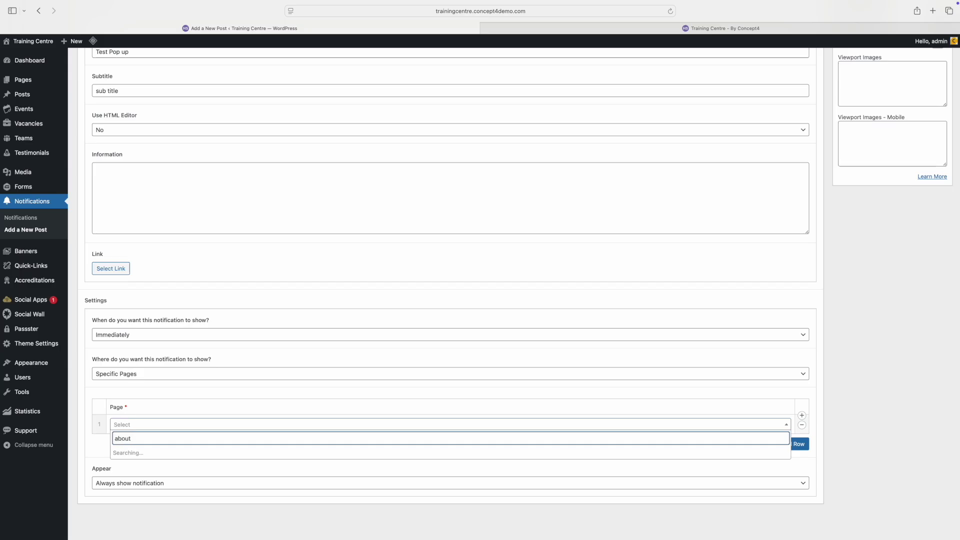
click(136, 466)
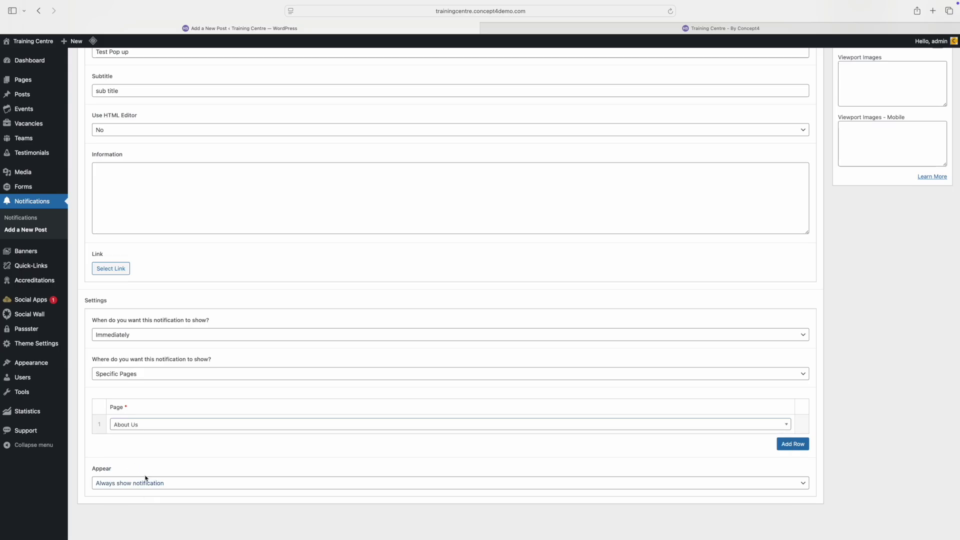
click(139, 486)
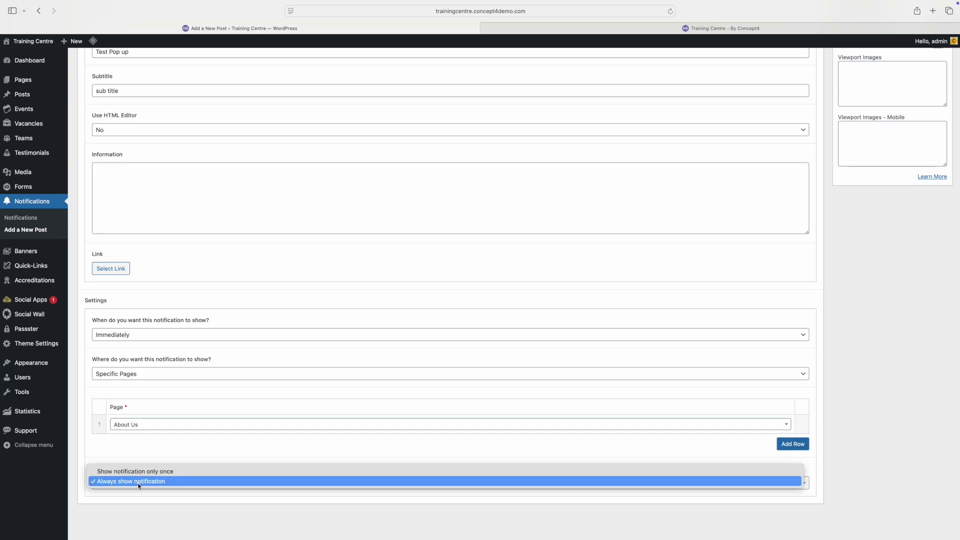
click(141, 483)
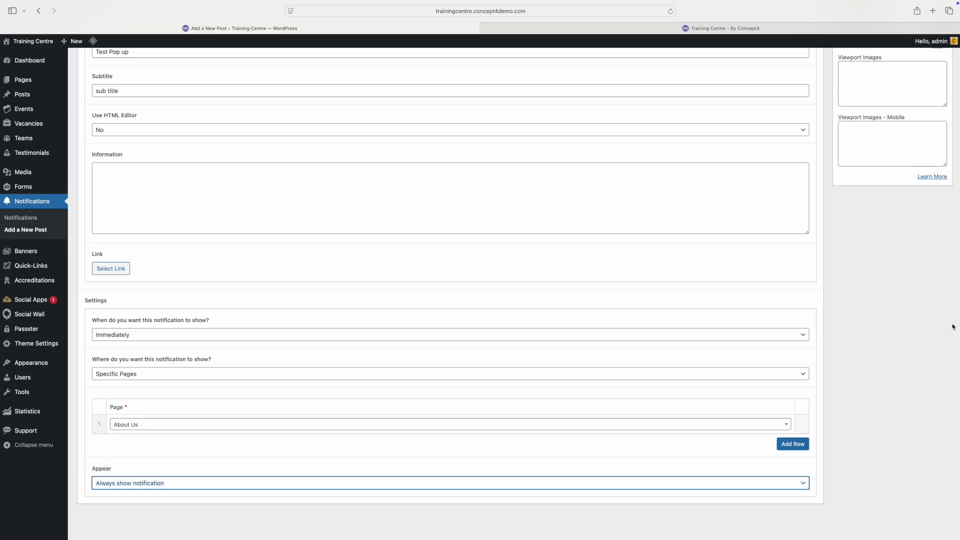
scroll(890, 359, up, 5)
click(932, 165)
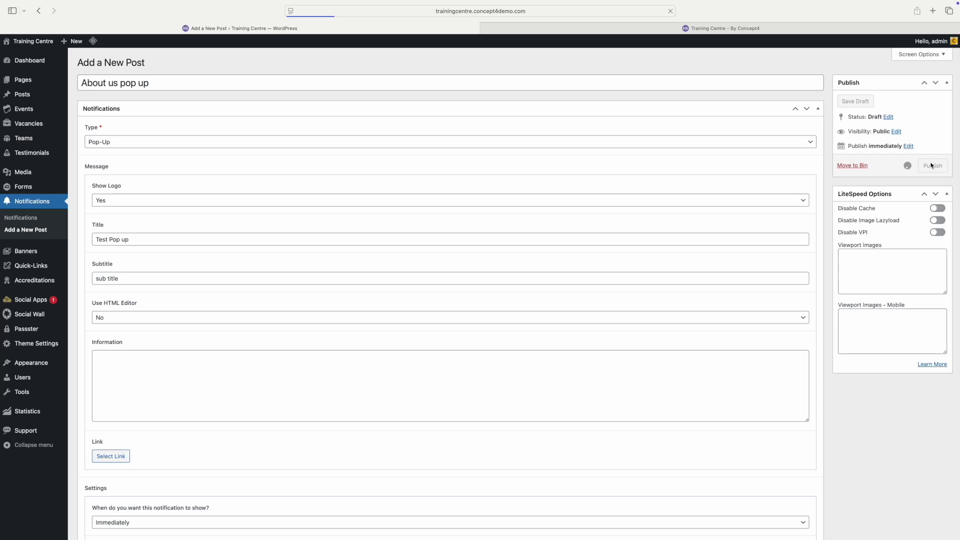
Step: Open About Us on the live site, confirm the Test Pop up appears, and close it
click(698, 30)
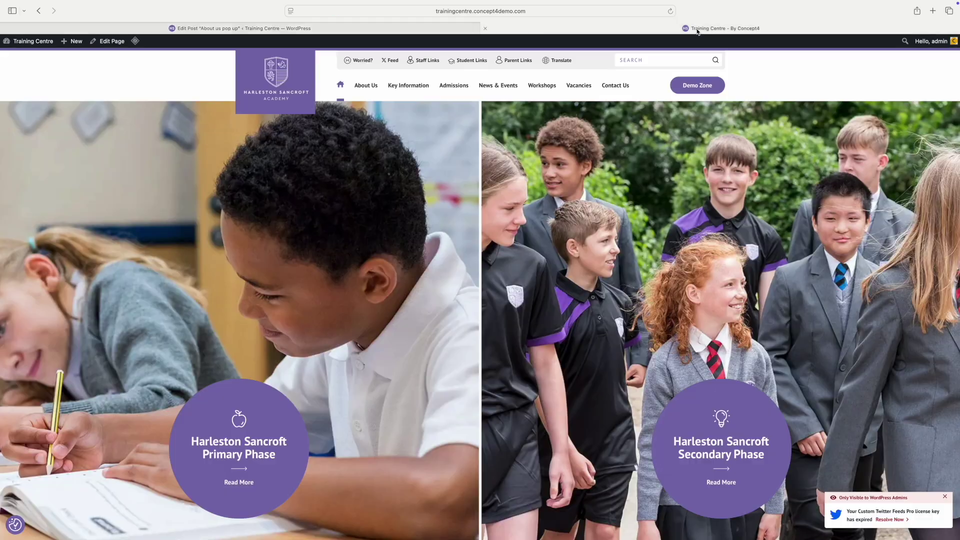
click(365, 89)
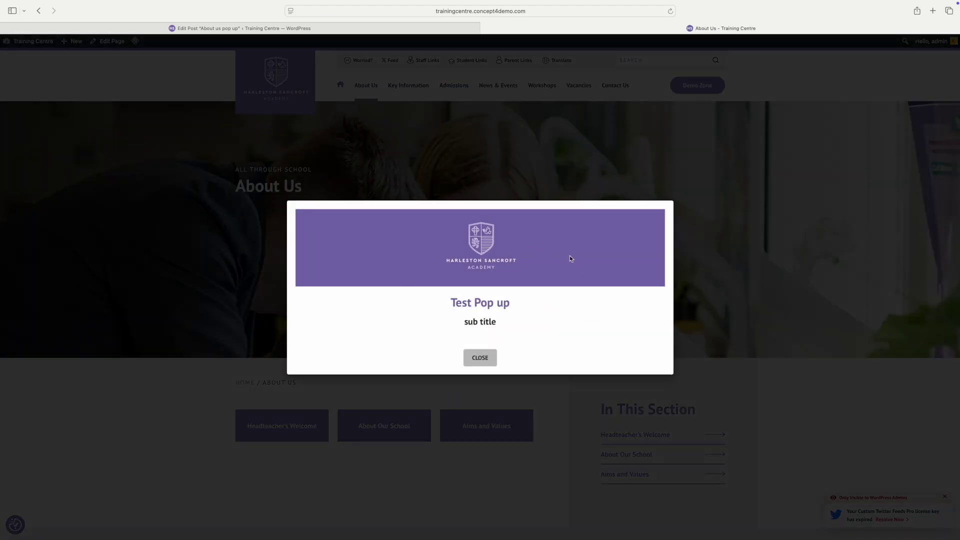
click(489, 359)
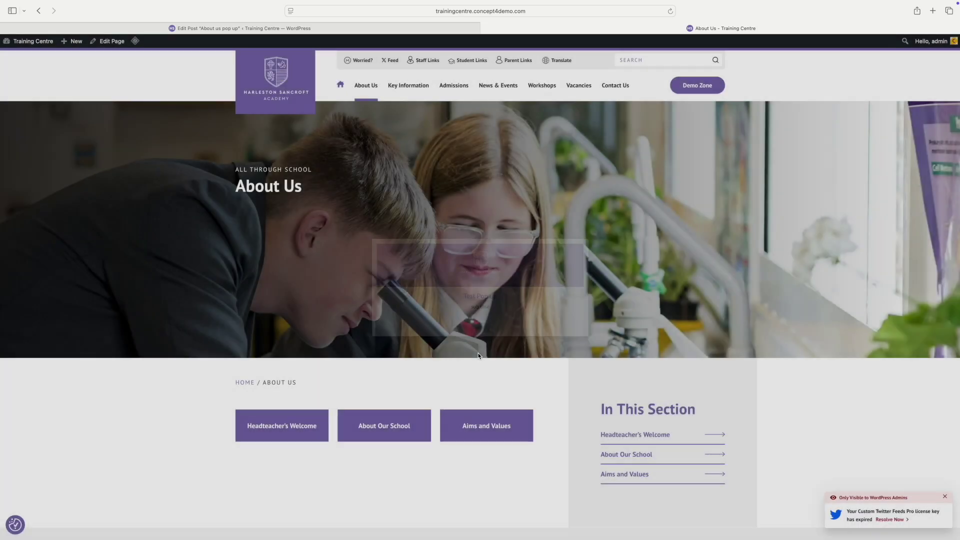
Step: Back in the notification editor, change the notification type to Slide-In
click(235, 28)
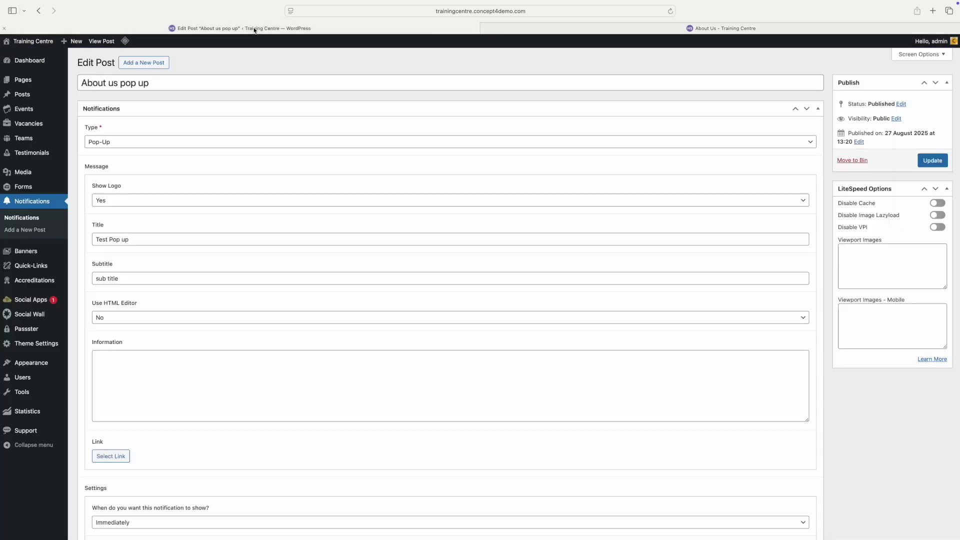
click(121, 141)
click(118, 150)
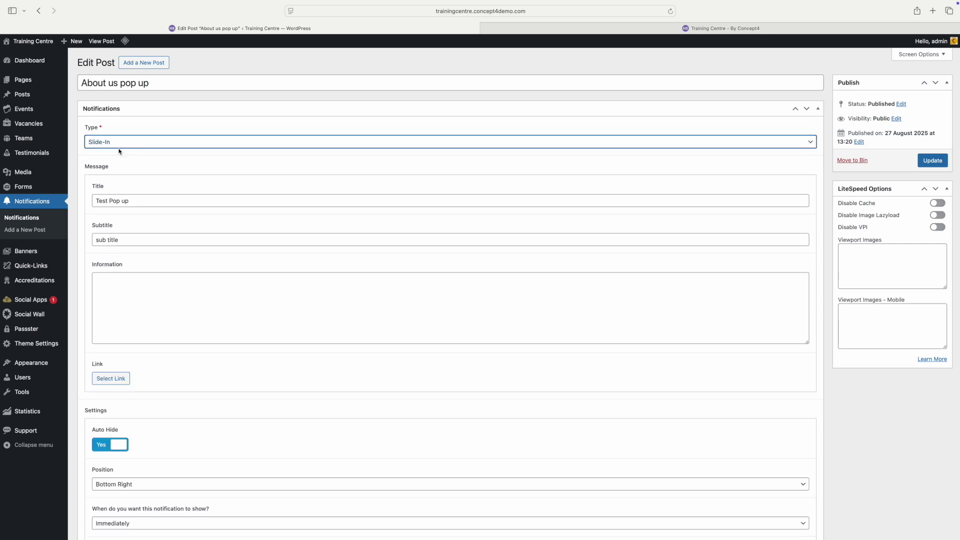
scroll(136, 255, down, 2)
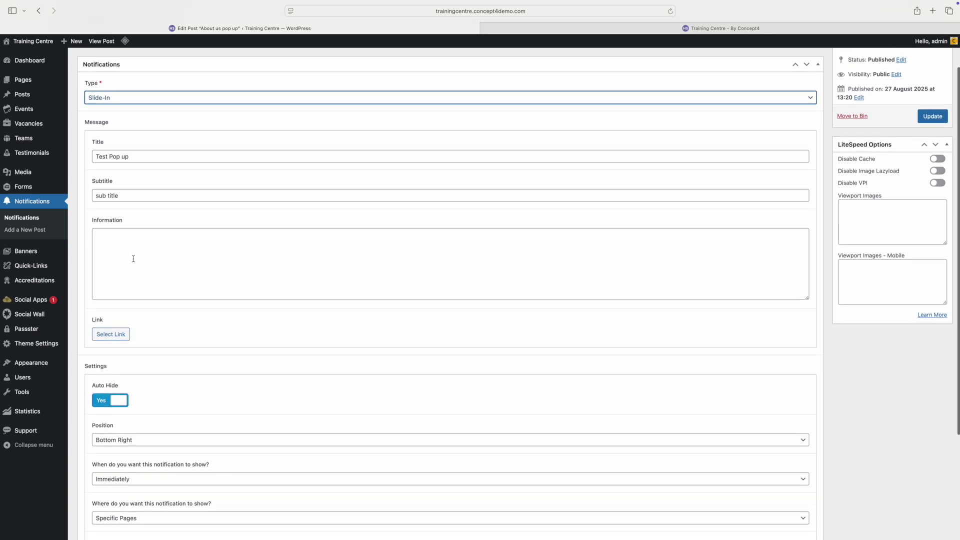
scroll(161, 242, down, 1)
Step: Enter 'New content' as the information, set position to Top Right, and update the notification
click(160, 243)
text(New conten)
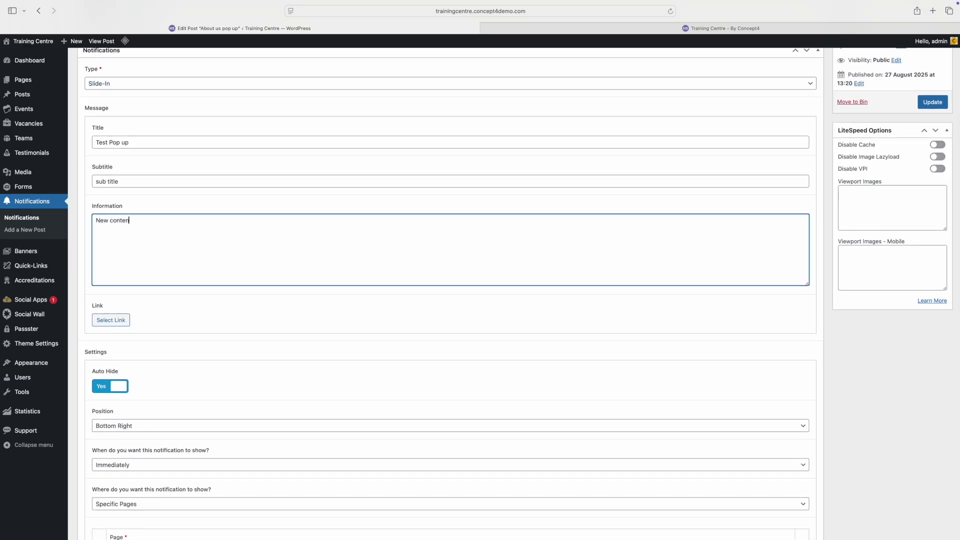
text(t)
scroll(164, 382, down, 2)
click(142, 388)
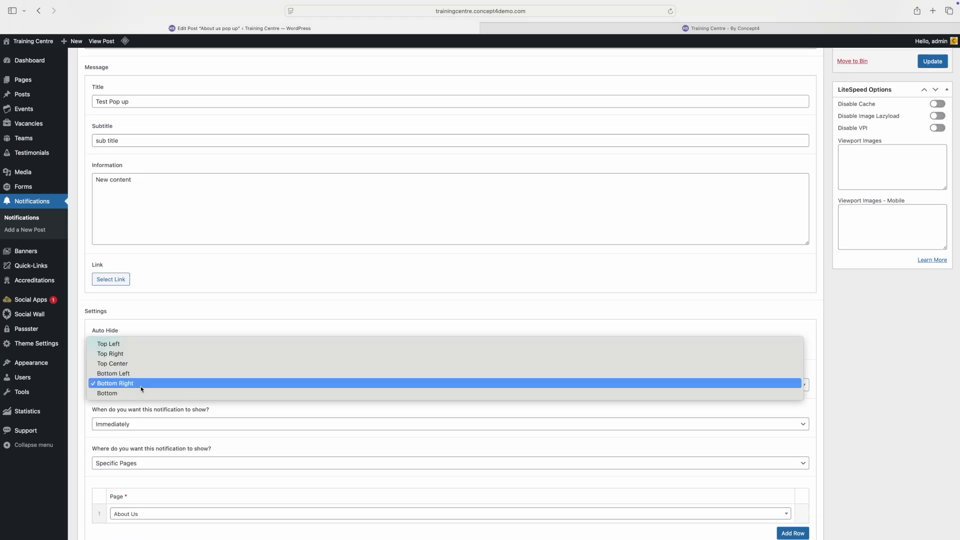
click(136, 353)
scroll(183, 452, down, 2)
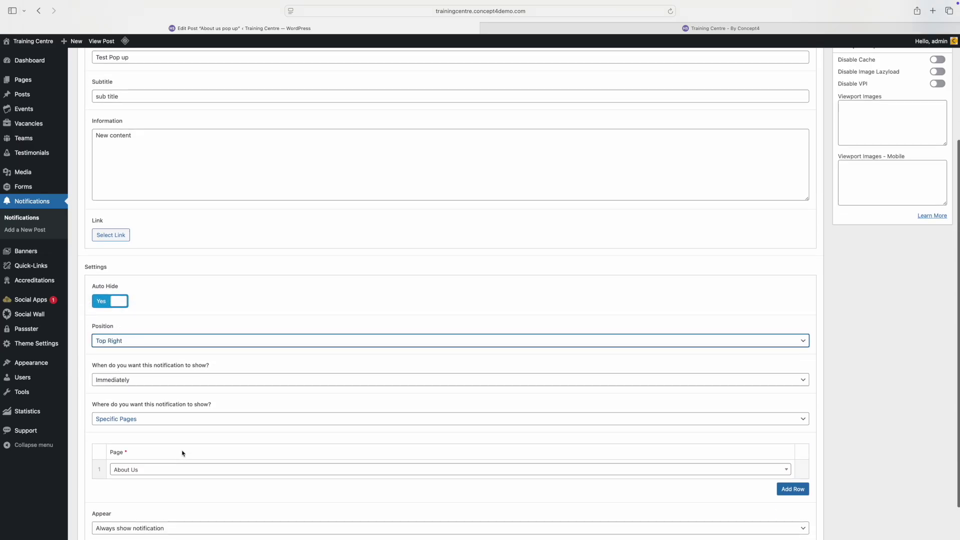
scroll(864, 341, up, 6)
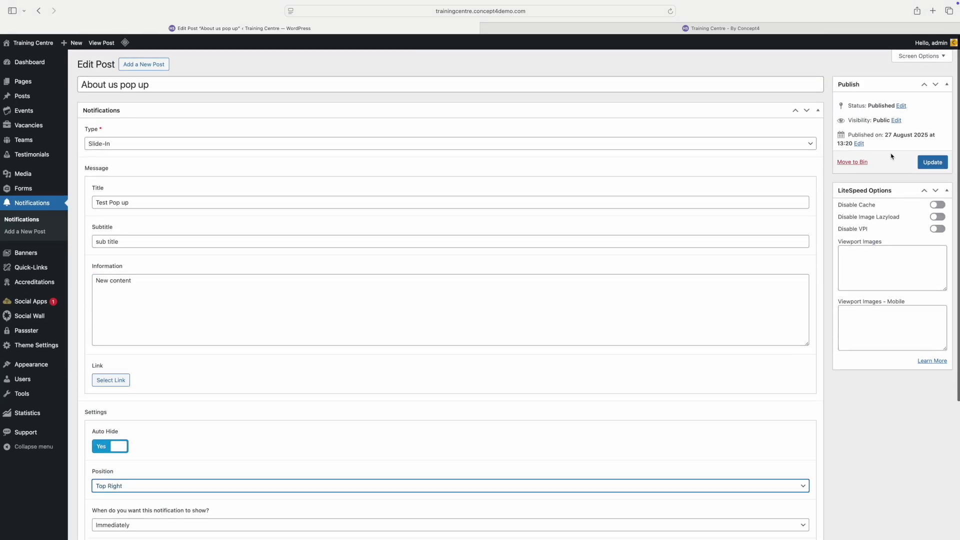
click(929, 165)
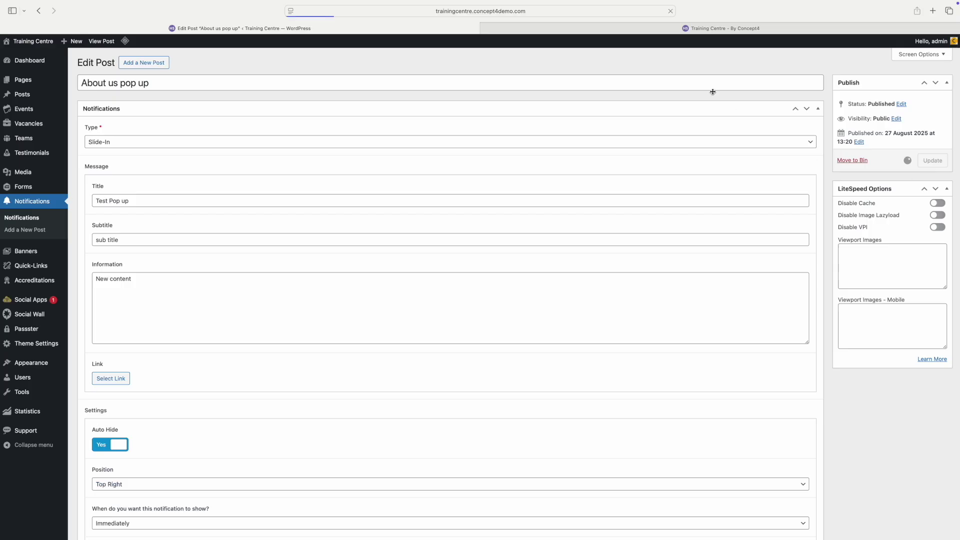
click(614, 30)
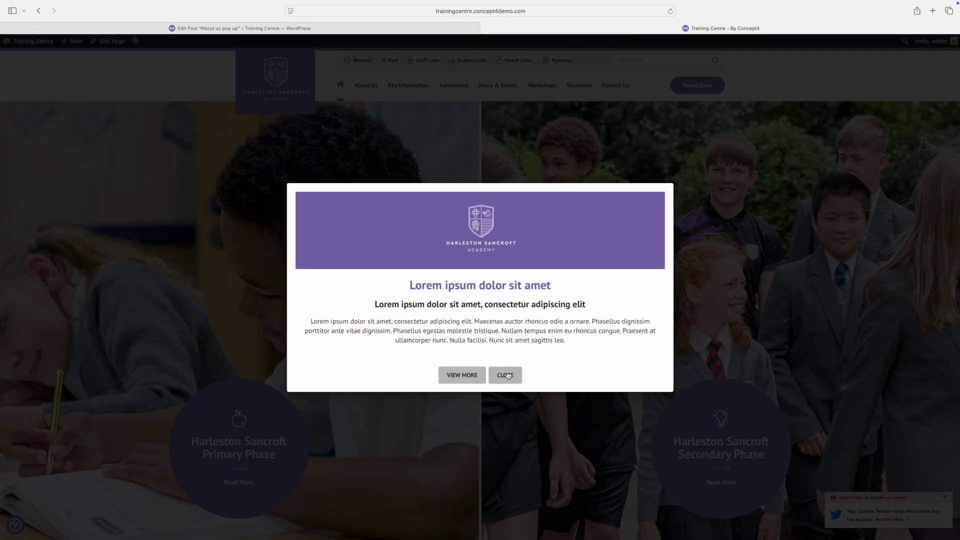
Step: Dismiss the homepage popup, scroll through the Primary Phase page, then return to the Dashboard
click(506, 375)
click(364, 86)
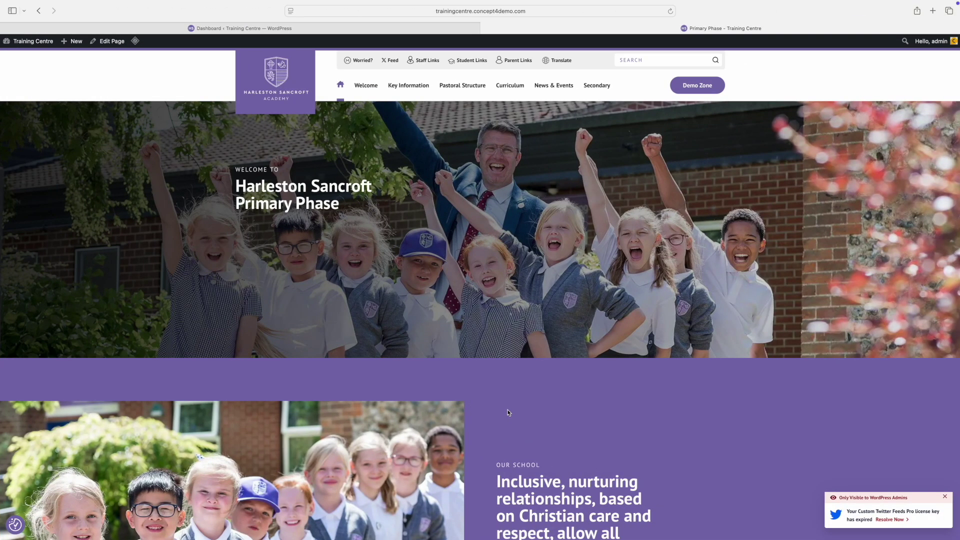
scroll(508, 412, down, 5)
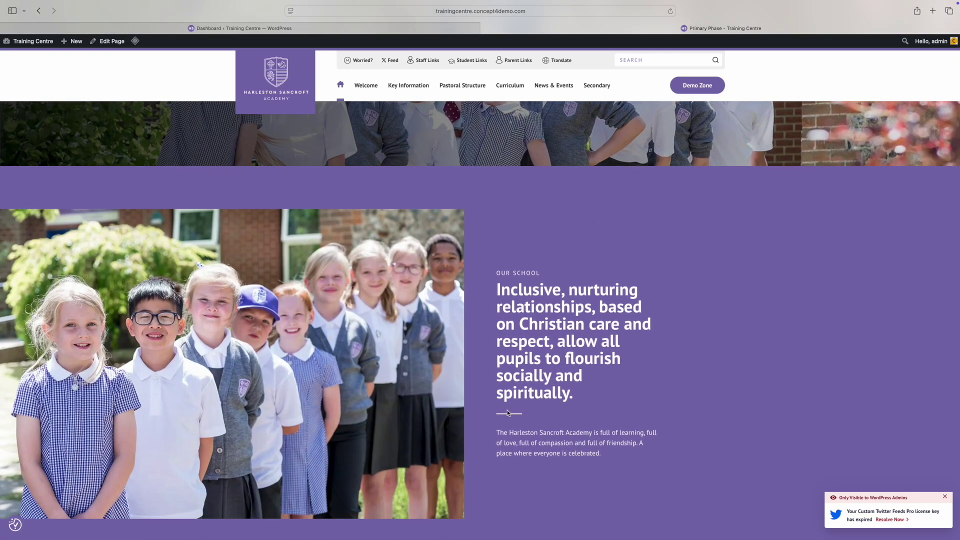
scroll(508, 412, down, 7)
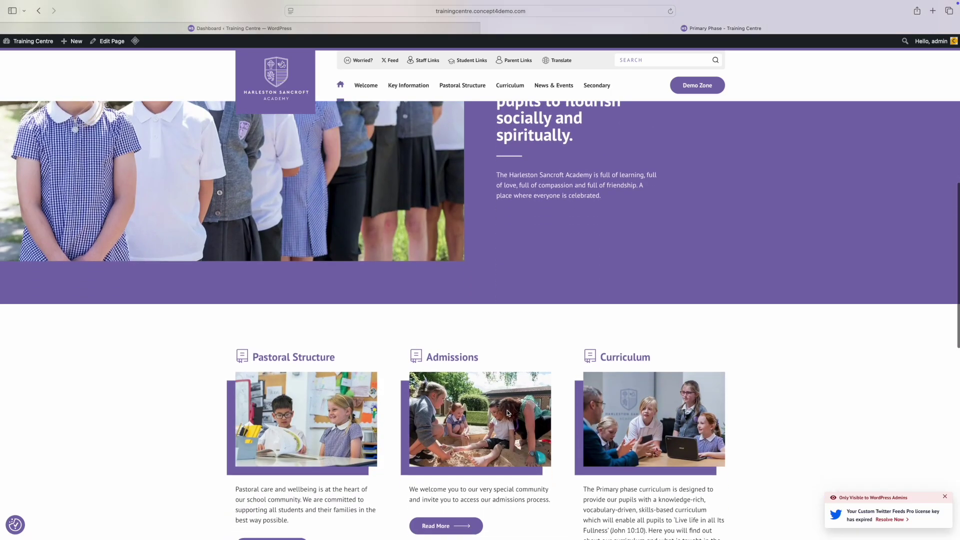
scroll(508, 413, down, 1)
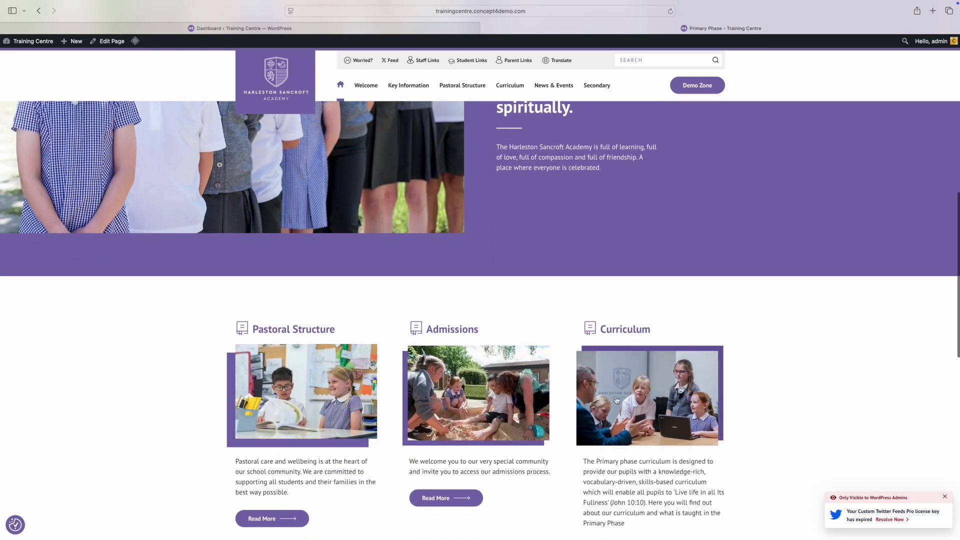
scroll(617, 400, down, 2)
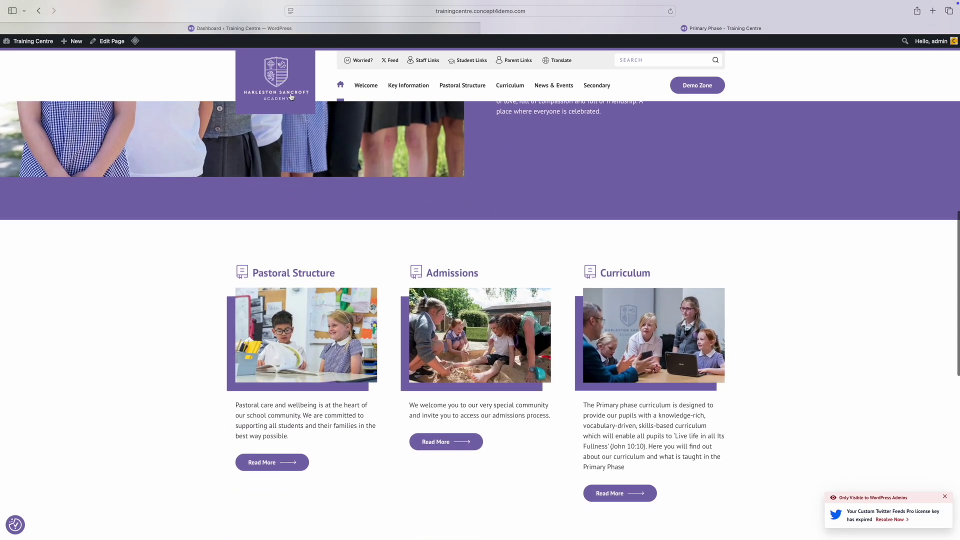
click(278, 28)
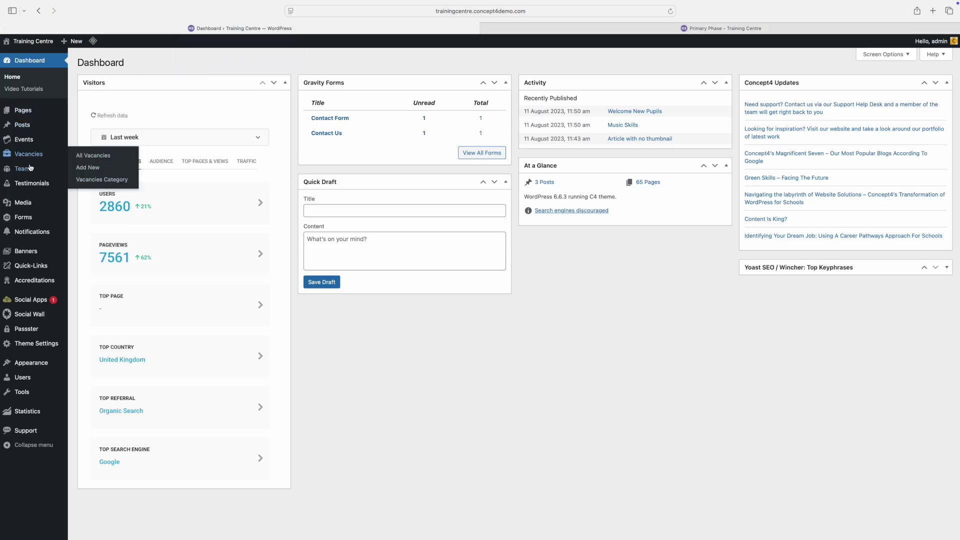
Step: Open the Primary Phase post under Quick-Links and remove the Pastoral Structure row's image
mouse_move(29, 264)
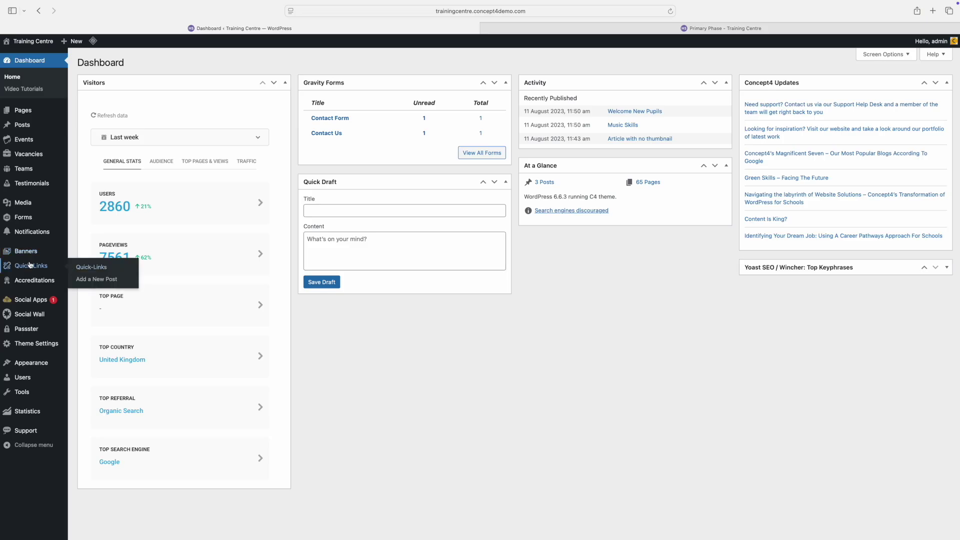
click(88, 270)
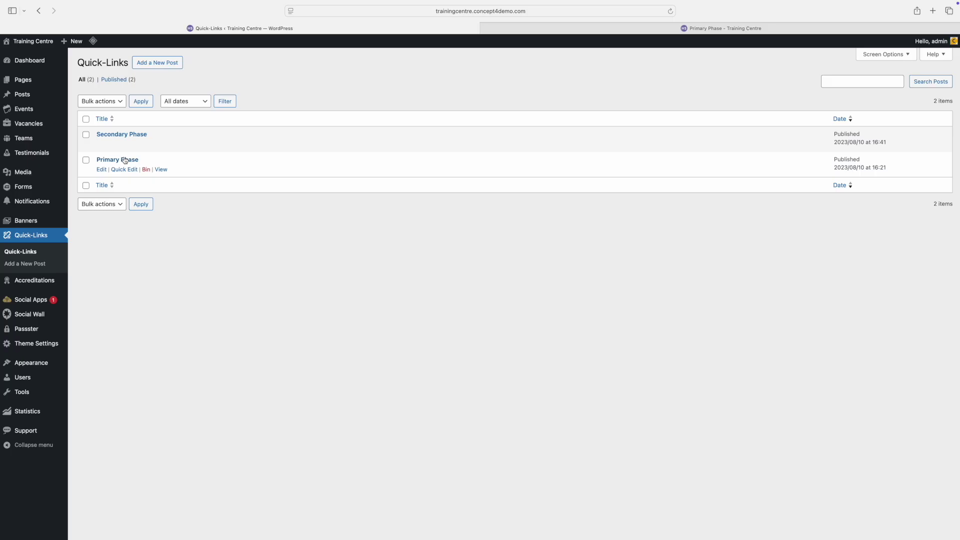
click(124, 160)
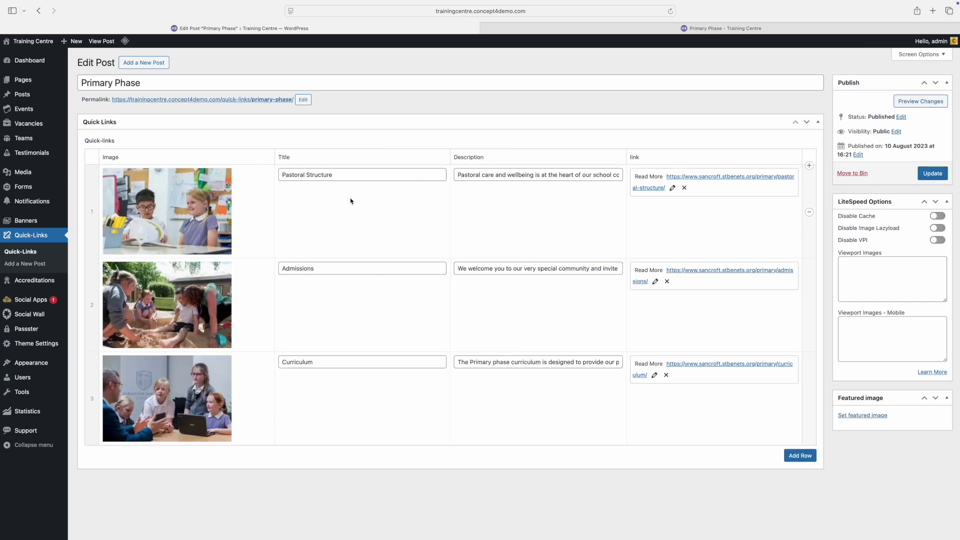
mouse_move(216, 176)
click(223, 177)
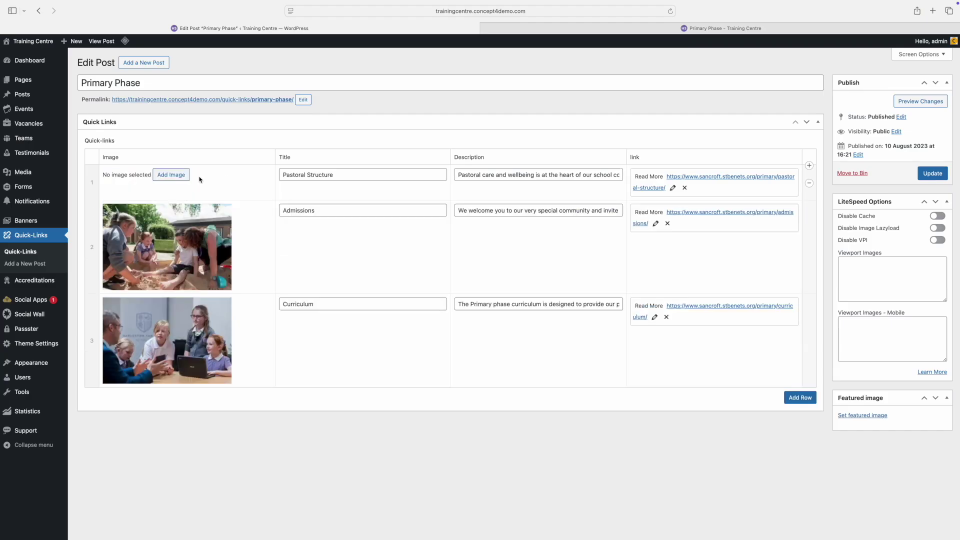
Step: Give the Pastoral Structure row the Primary-Quick-link-1.jpg classroom photo from the Media Library
click(171, 175)
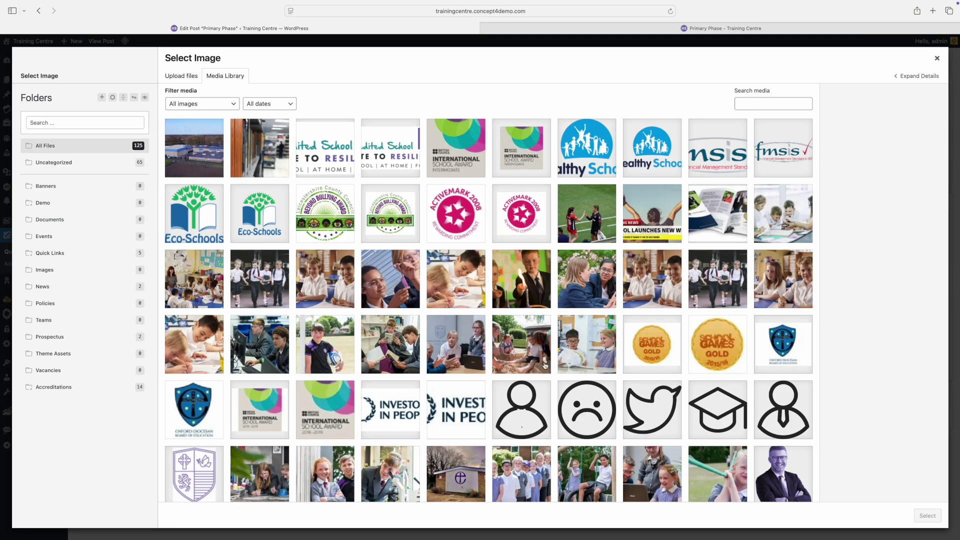
click(181, 75)
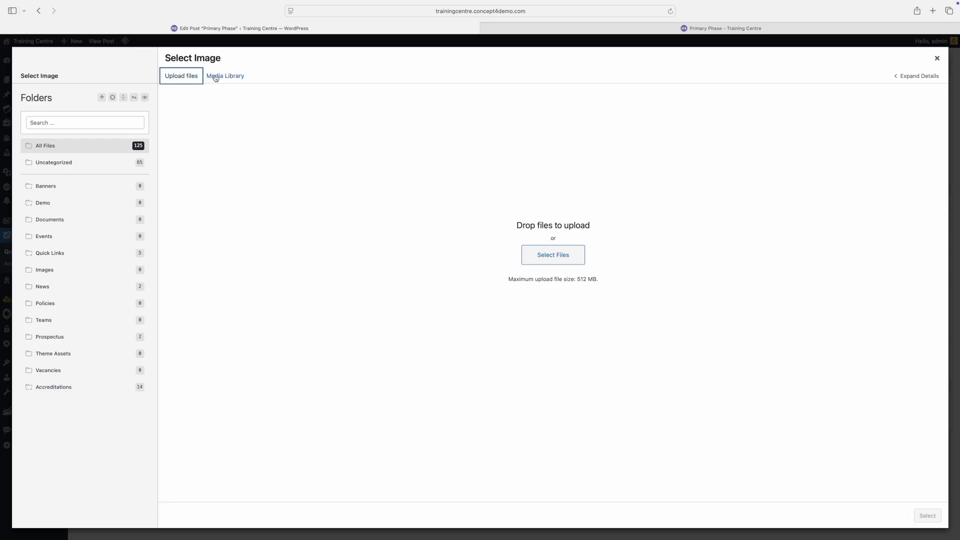
click(215, 76)
scroll(423, 252, down, 2)
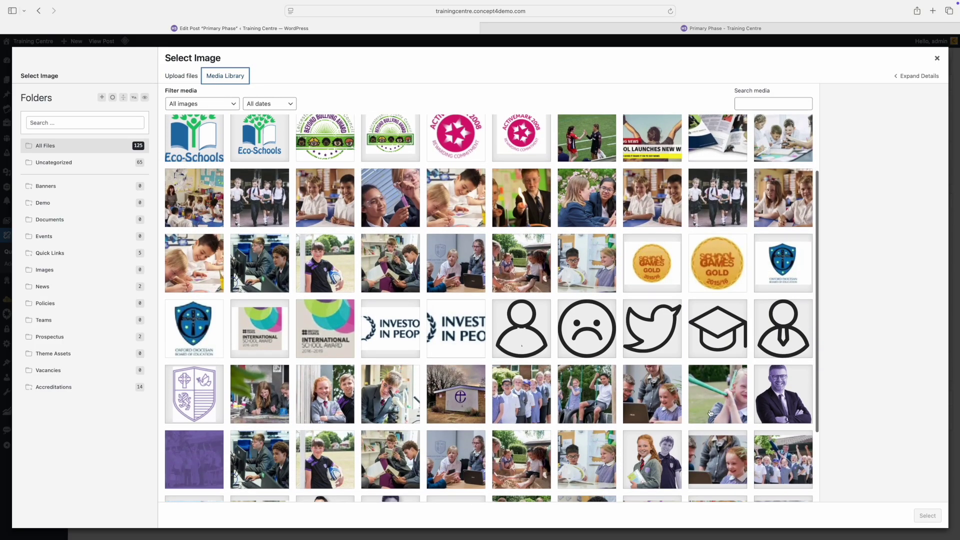
click(576, 462)
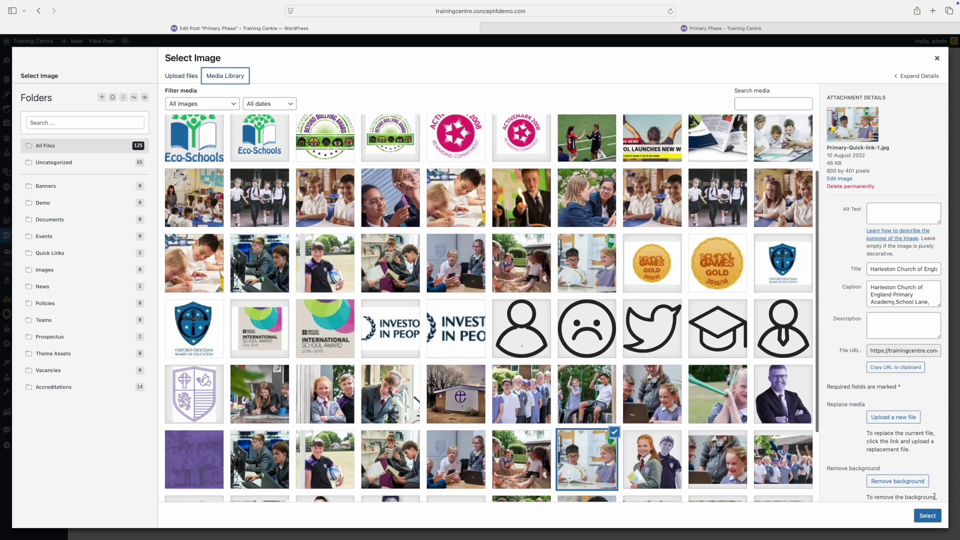
click(929, 515)
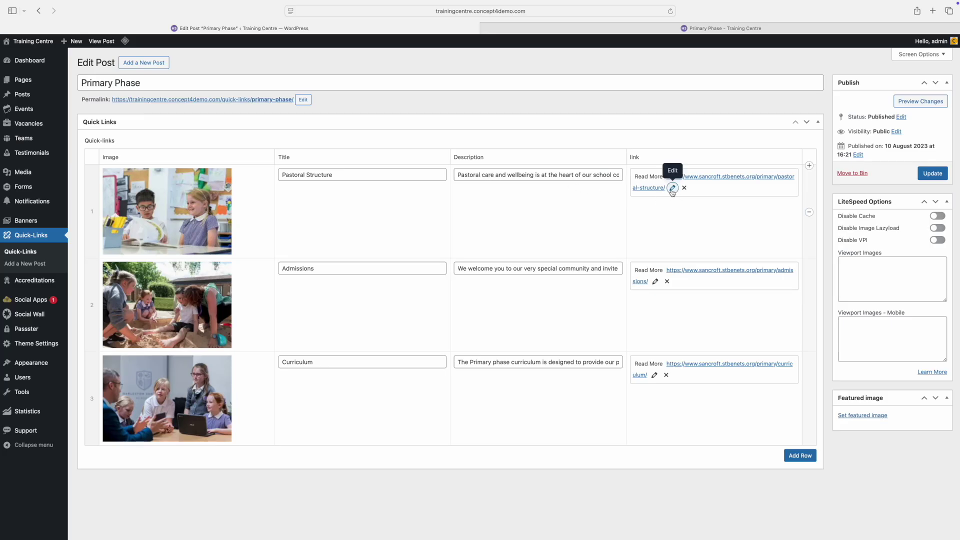
Step: Check the Pastoral Structure Read More link without changing it, then update the Primary Phase post
click(672, 188)
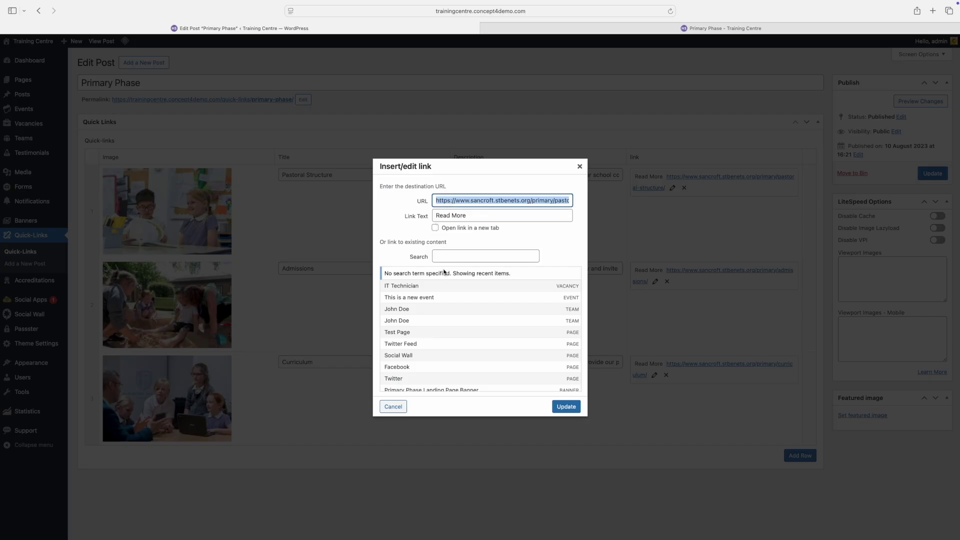
click(456, 256)
text(about)
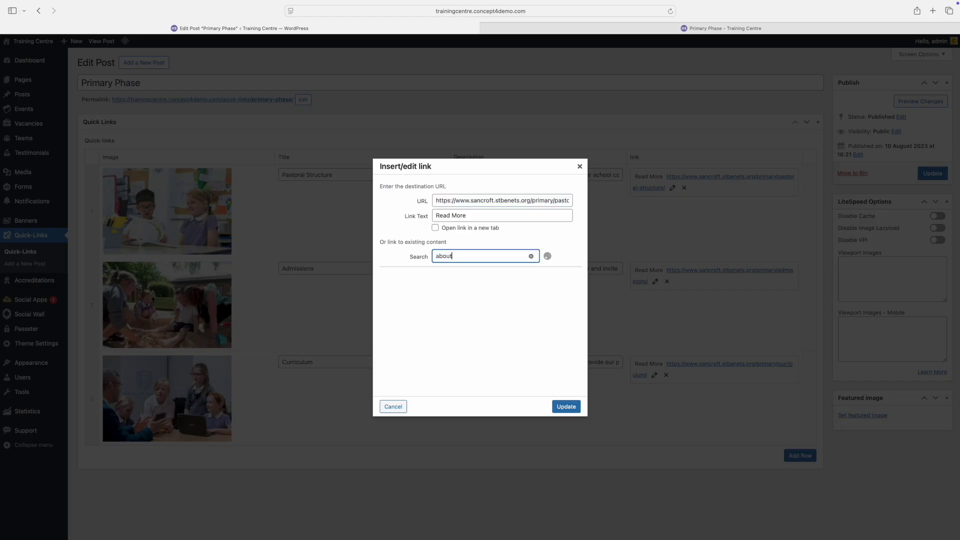
key(BackSpace)
key(BackSpace)
key(BackSpace)
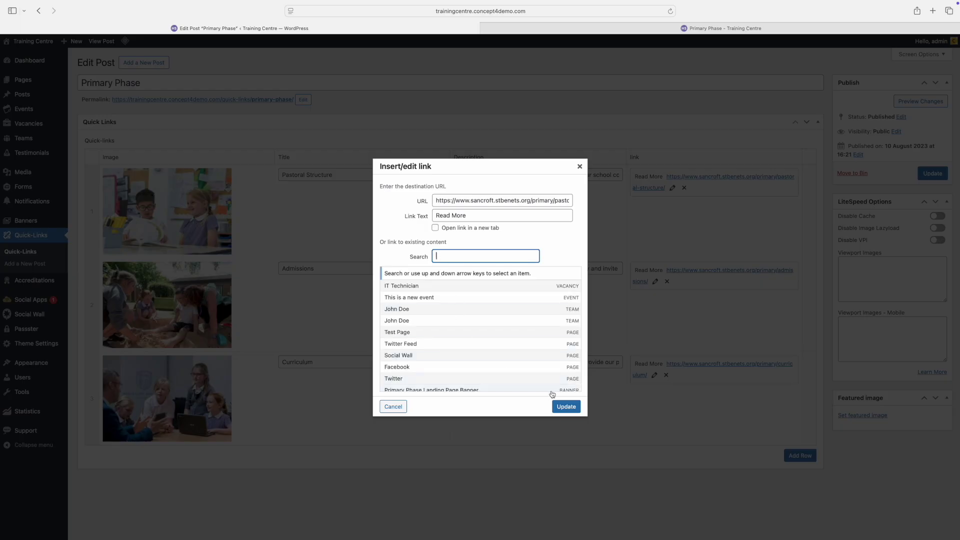
click(393, 406)
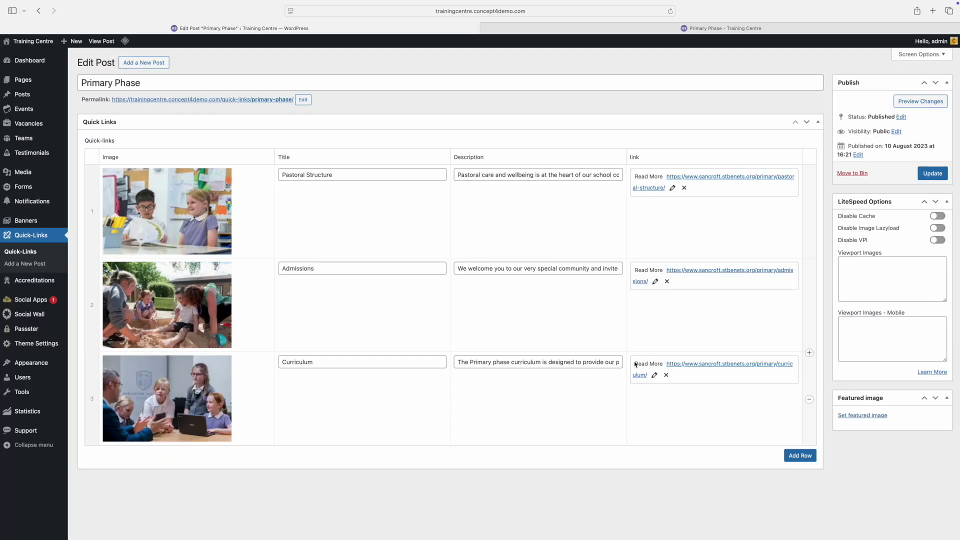
click(932, 175)
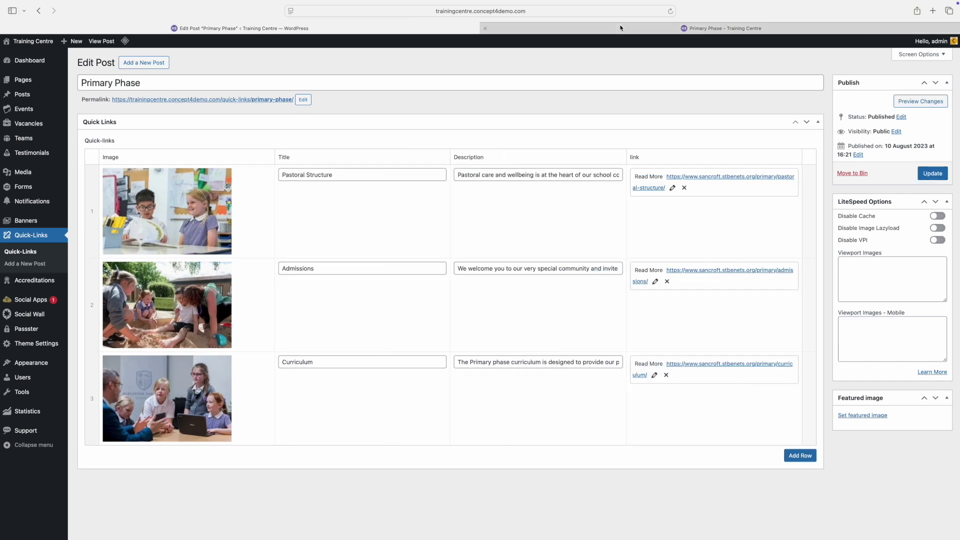
Step: From the site's Pages list of 66 items, add a new blank page
click(657, 31)
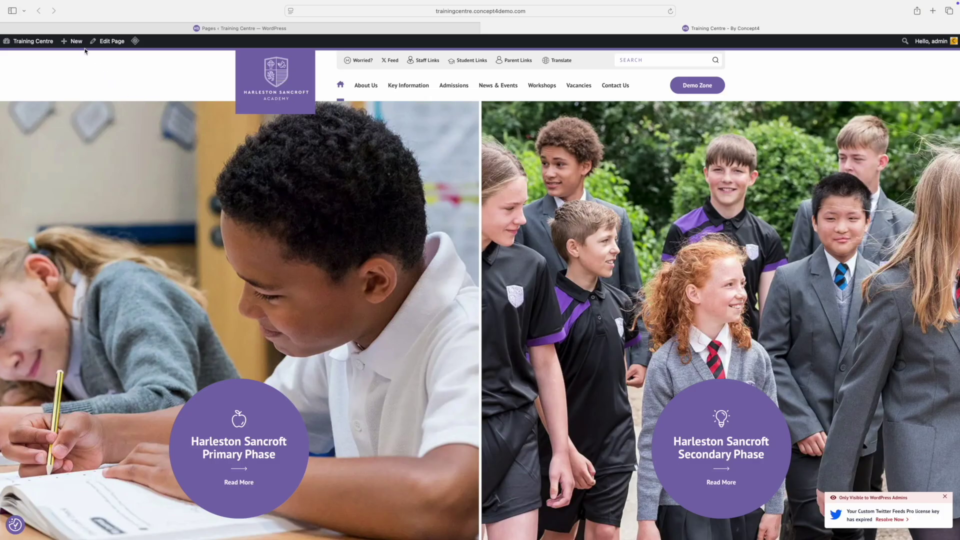
mouse_move(82, 45)
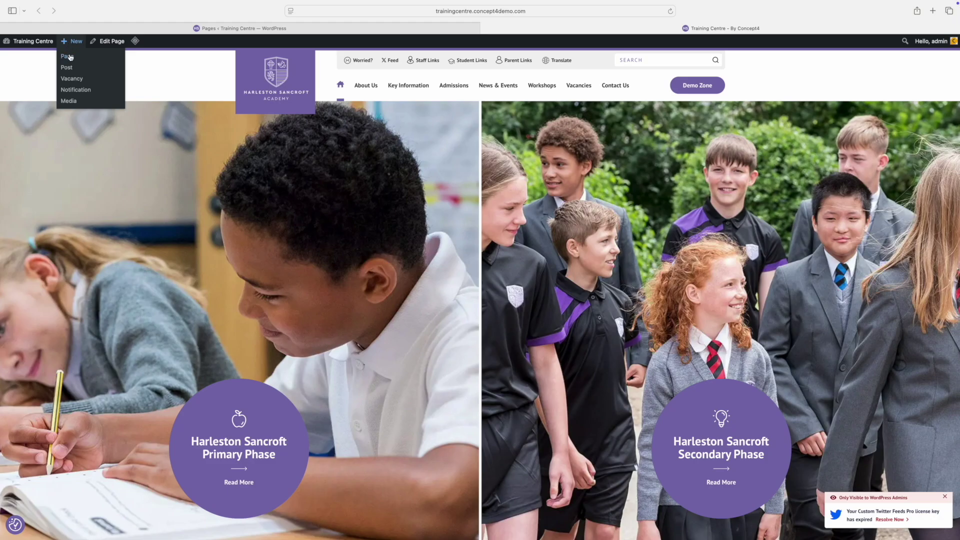
click(188, 30)
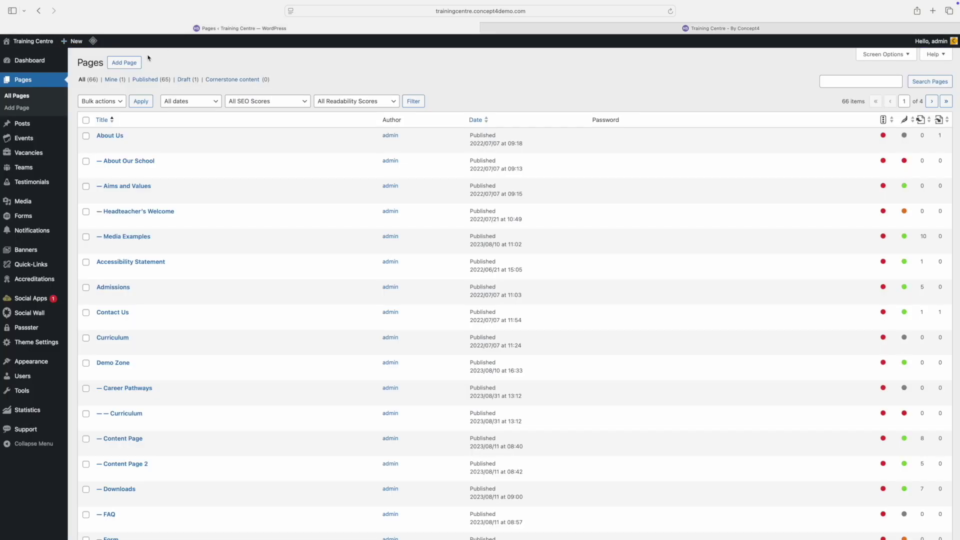
click(121, 63)
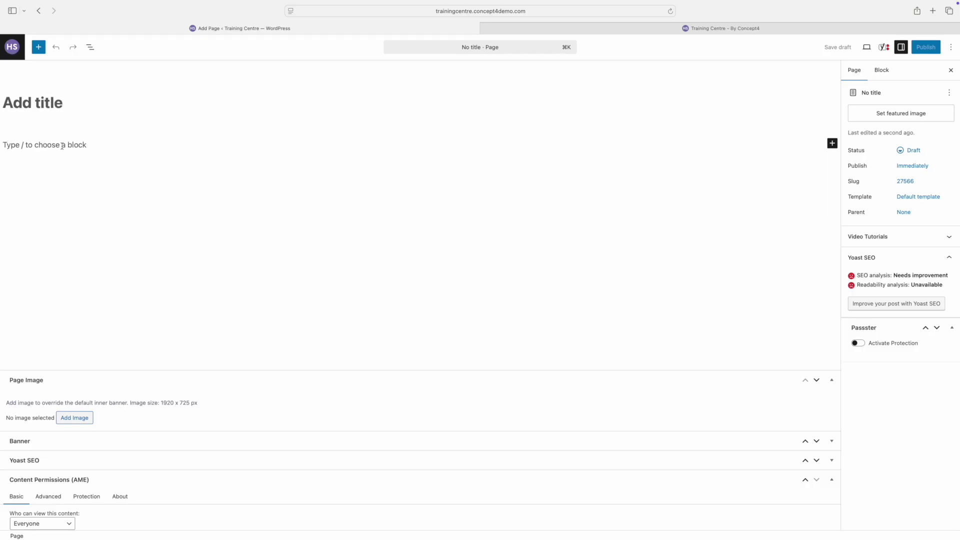
Step: Title the page 'New School Page' and look through the parent page choices
text(New School Page)
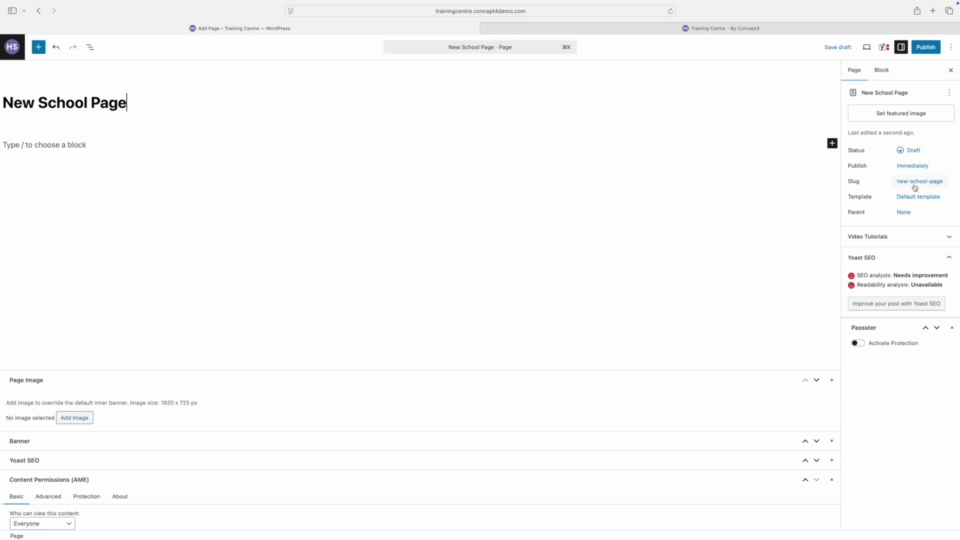
click(903, 212)
click(785, 303)
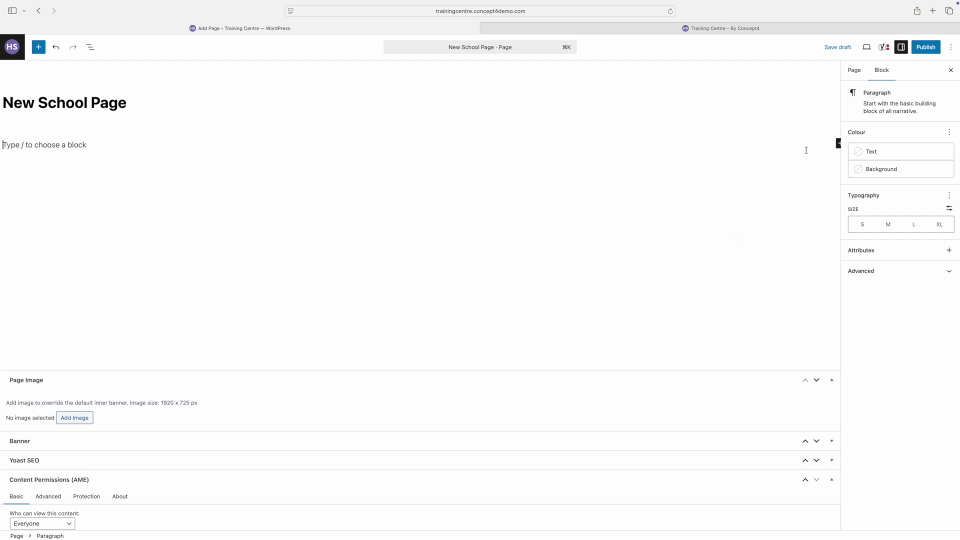
Step: Add a 'Typing...' intro line followed by two pasted Lorem ipsum paragraphs
text(Typing...)
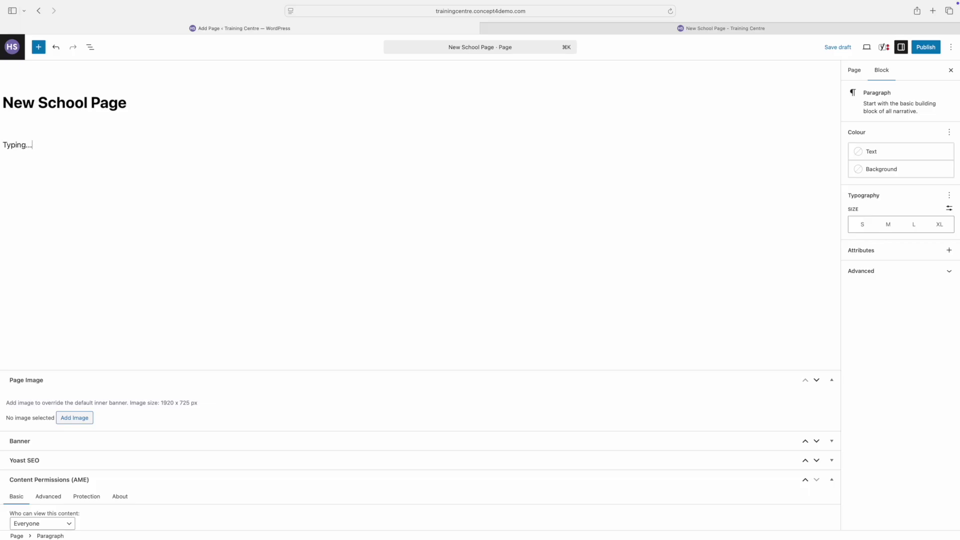
key(shift+Return)
key(shift+Return)
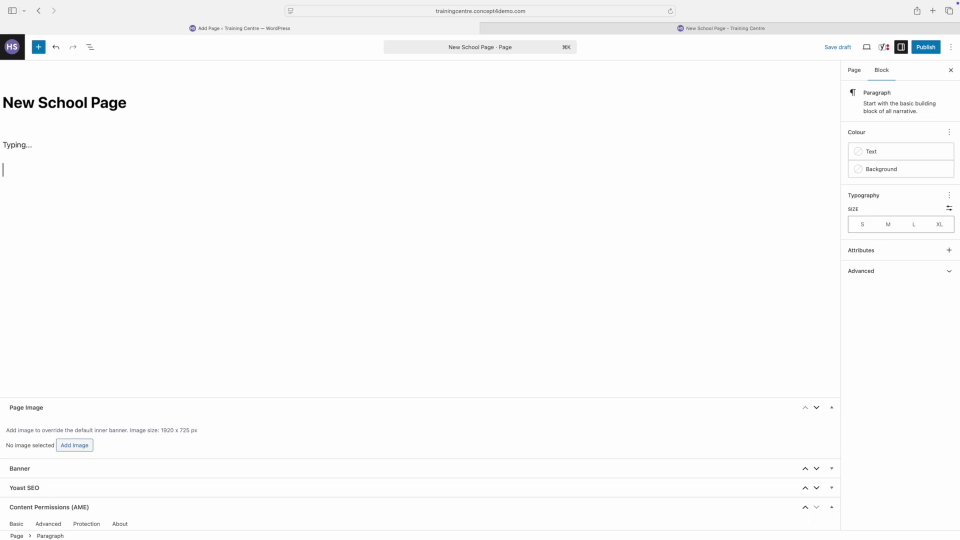
text(Lorem ipsum dolor sit amet, consectetur adipiscing elit. Duis viverra magna nunc, non bibendum elit ullamcorper vel. Curabitur eget mi ac enim venenatis molestie. Sed dictum eros ex, sed elementum nulla semper non. Pellentesque cursus, eros vitae lacinia molestie, quam tortor sodales ligula, sed aliquam est urna non risus. Suspendisse a commodo dolor, at mollis ex. Nullam commodo vestibulum convallis. Pellentesque sollicitudin, ligula sit amet dapibus egestas, augue neque convallis metus, sit amet dictum neque ligula tincidunt turpis. Duis egestas, ipsum at bibendum rutrum, magna lacus tincidunt mi, eu facilisis turpis est a augue. Sed leo tortor, tempus ut fermentum eget, ultricies sed ante. Praesent porta metus in elit pellentesque molestie. Cras vehicula vehicula urna a aliquam. Proin eu mauris purus.  Etiam non tristique libero. Integer cursus arcu id ligula tincidunt, convallis laoreet ante porttitor. Duis malesuada ullamcorper urna vel mattis. Quisque non mattis felis, non bibendum orci. Vestibulum ante eros, blandit ac volutpat vel, dapibus nec est. Curabitur eu dui arcu. Maecenas tempor lobortis sodales. Maecenas arcu sem, ornare sed maximus eu, feugiat vitae dui.)
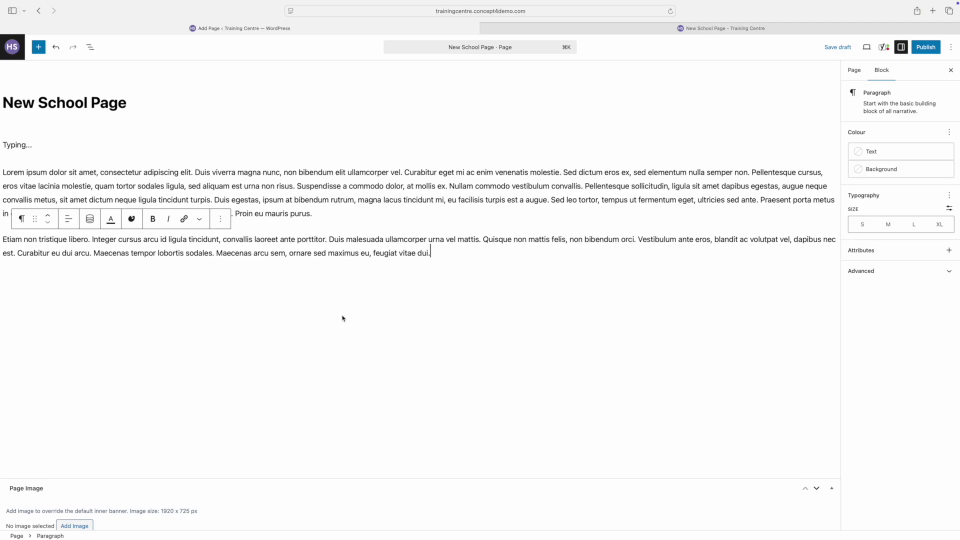
key(Up)
key(Up)
key(Return)
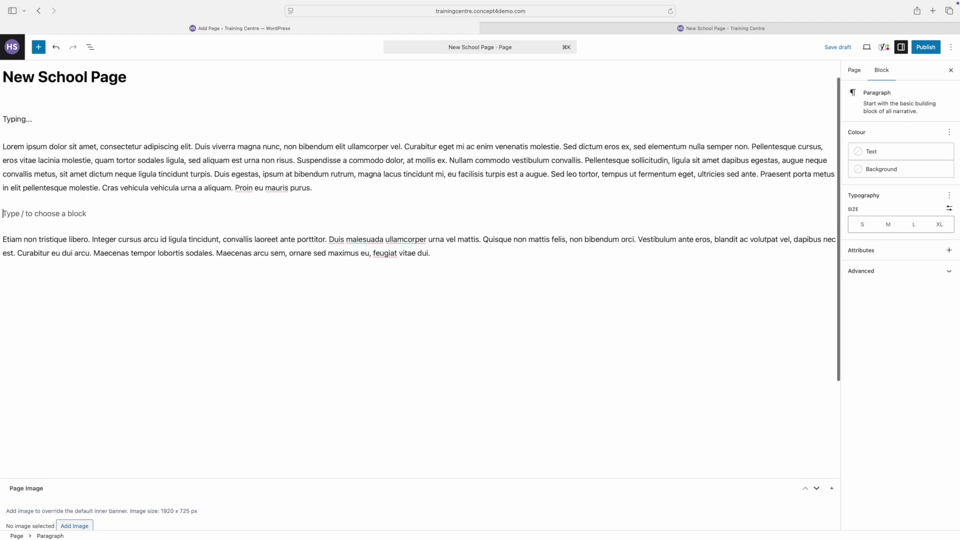
Step: Insert a 'Sub title' line after the first paragraph and convert it to a heading
text(Subt)
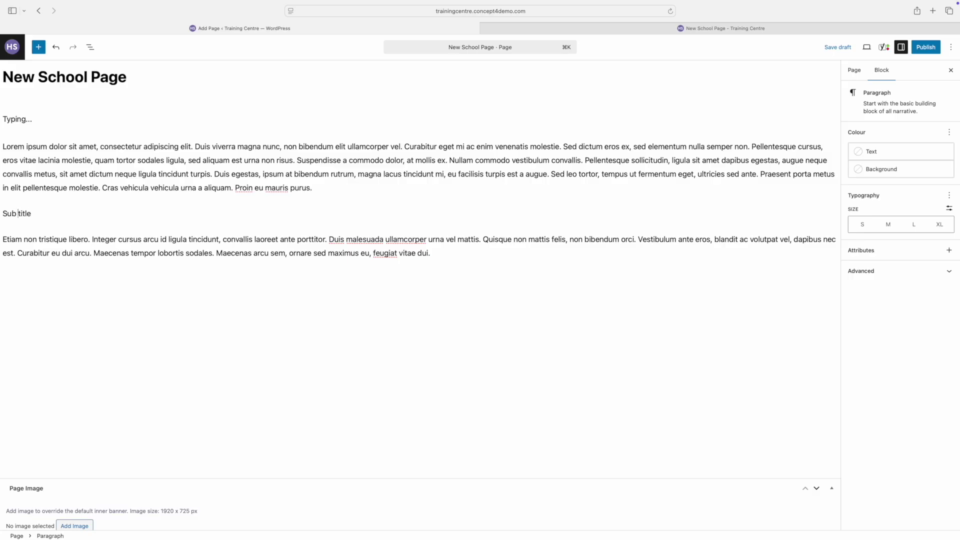
drag(31, 213, 4, 213)
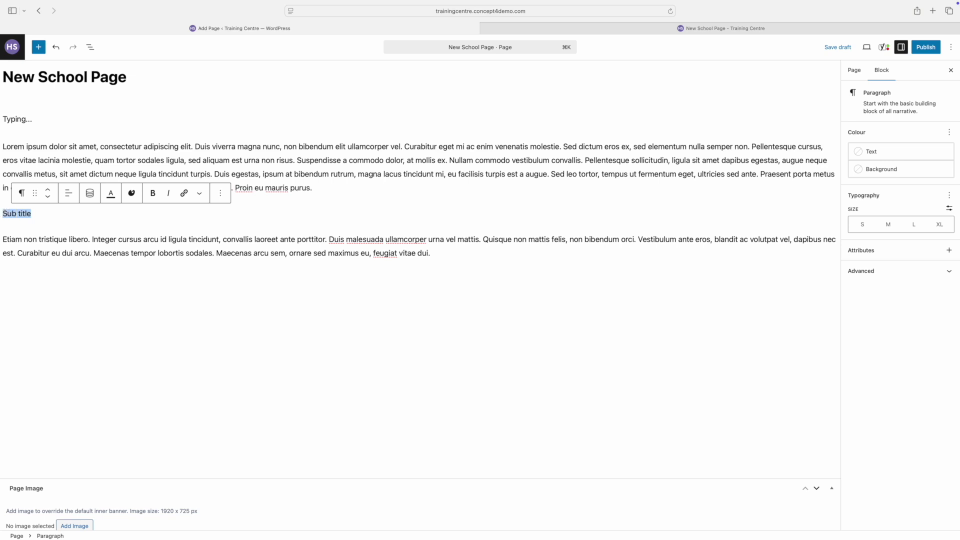
click(21, 193)
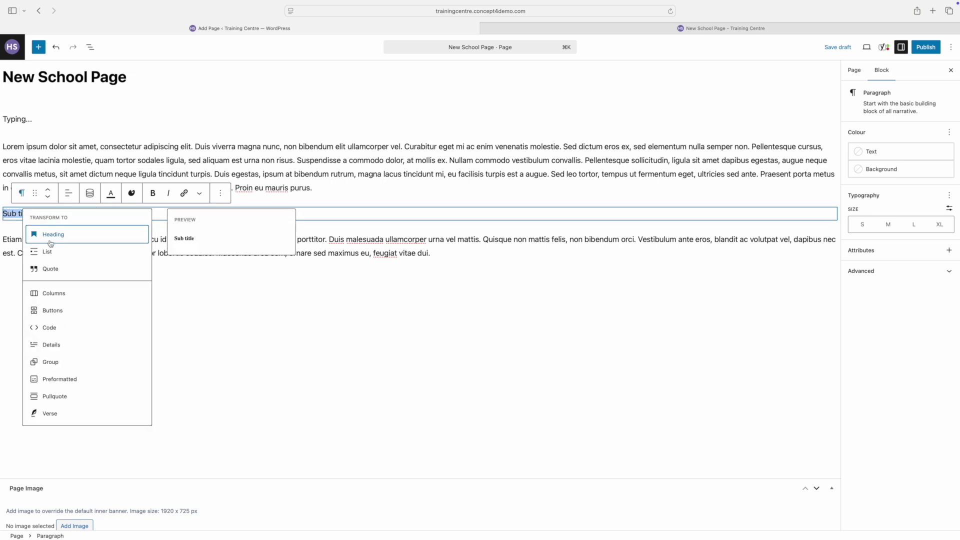
click(50, 241)
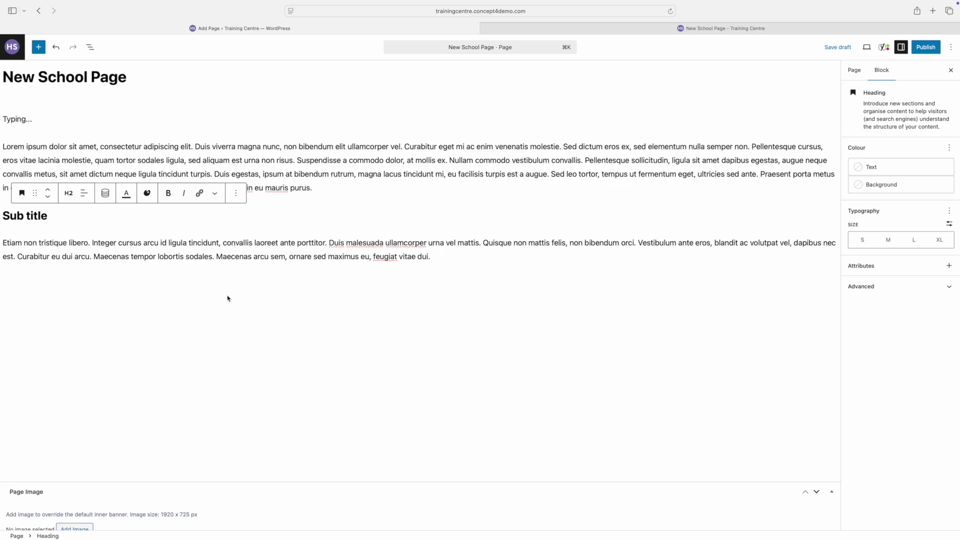
click(59, 243)
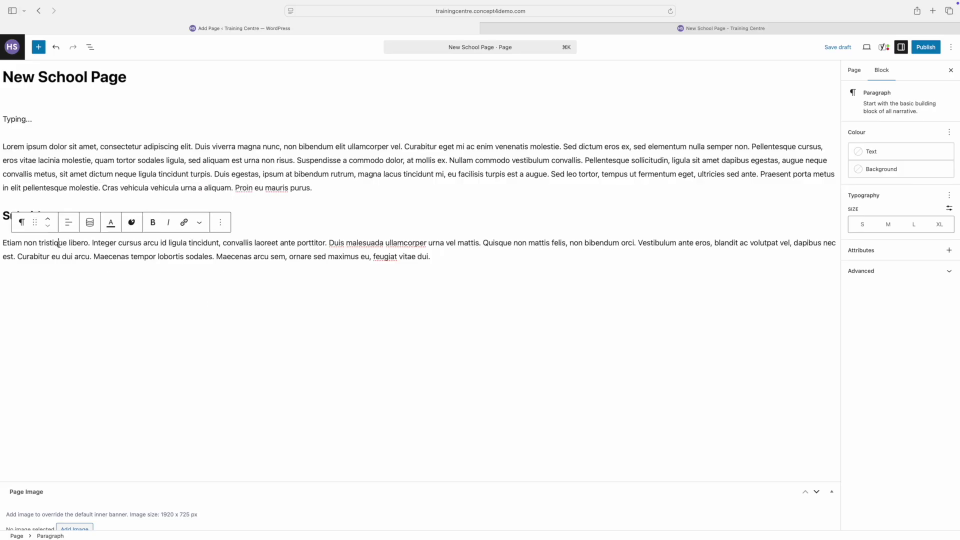
click(442, 260)
Step: Rearrange Sub title in the block outline, using undo and redo to leave it above Etiam
click(90, 48)
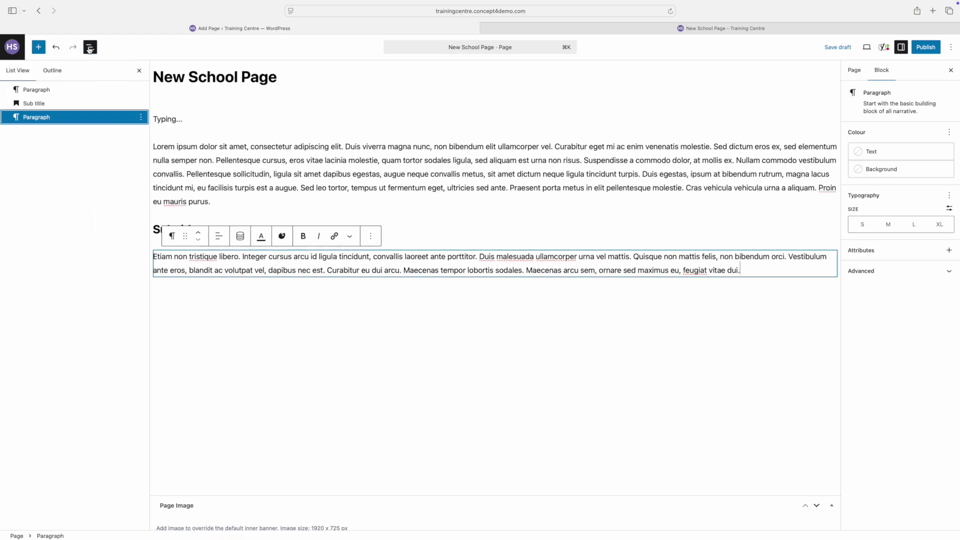
mouse_move(35, 105)
mouse_down()
mouse_move(32, 123)
mouse_move(45, 90)
mouse_move(60, 88)
mouse_move(53, 107)
mouse_move(42, 105)
mouse_up()
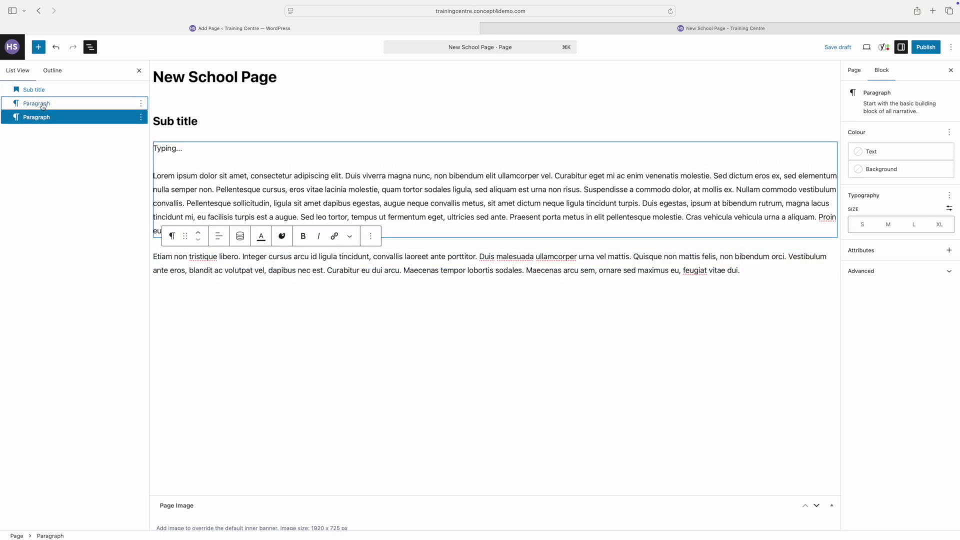
drag(40, 90, 43, 102)
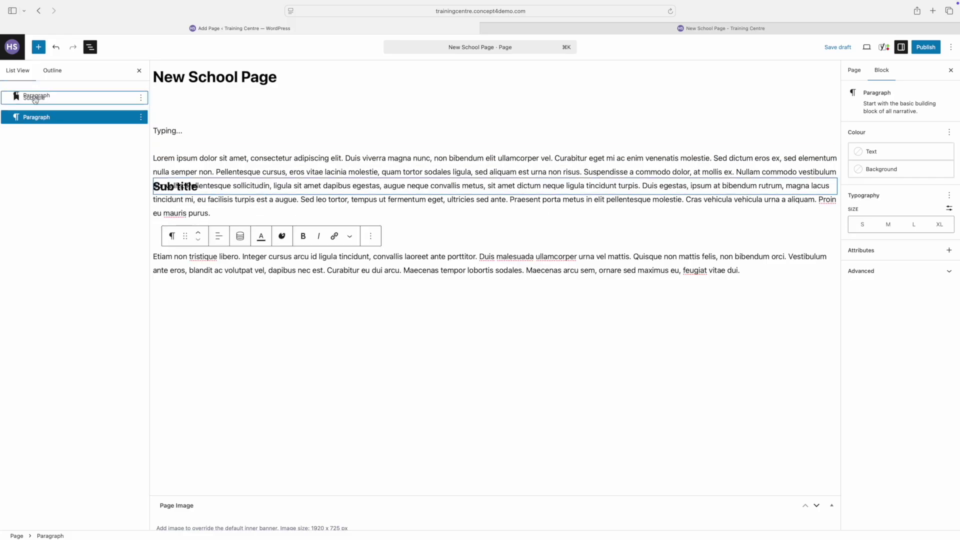
click(57, 48)
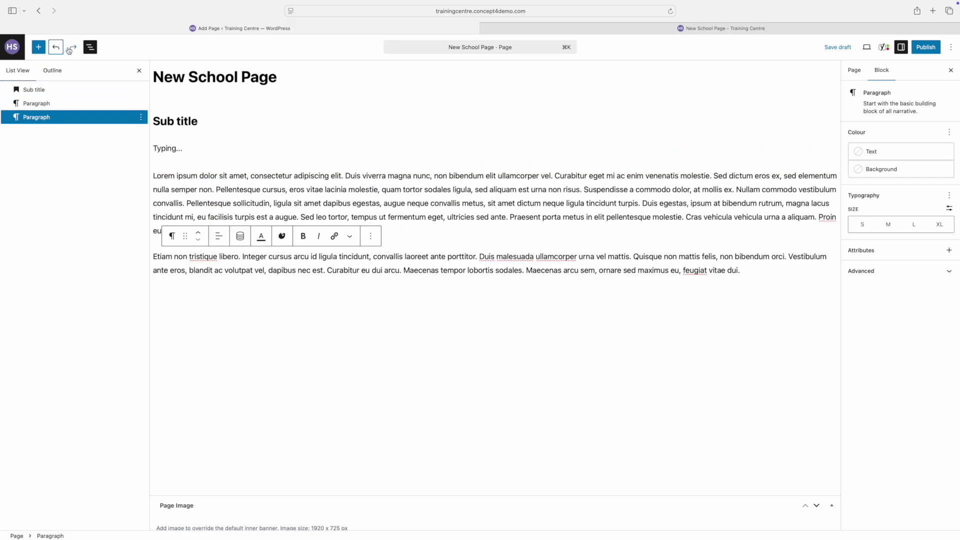
click(73, 49)
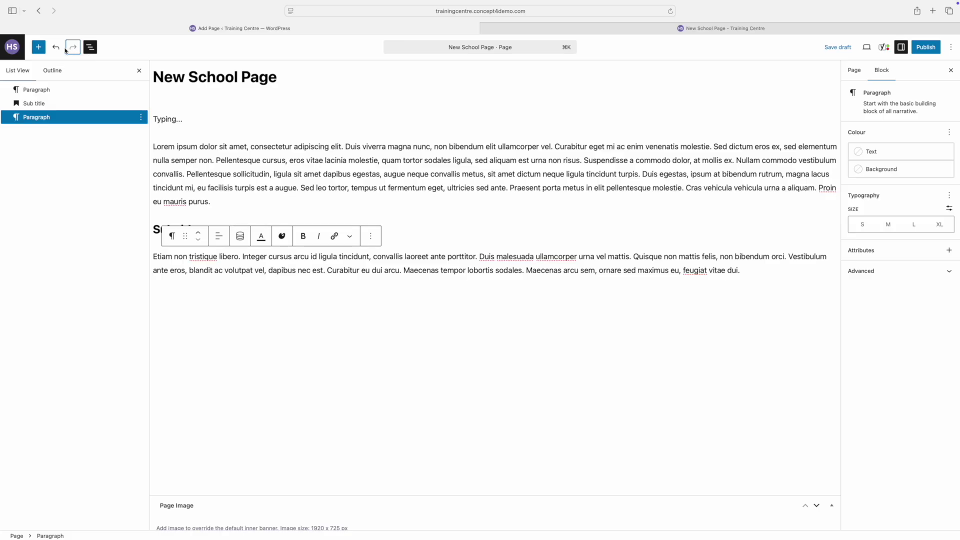
Step: Insert a Columns block with the 50/50 two-column layout below the text
click(39, 48)
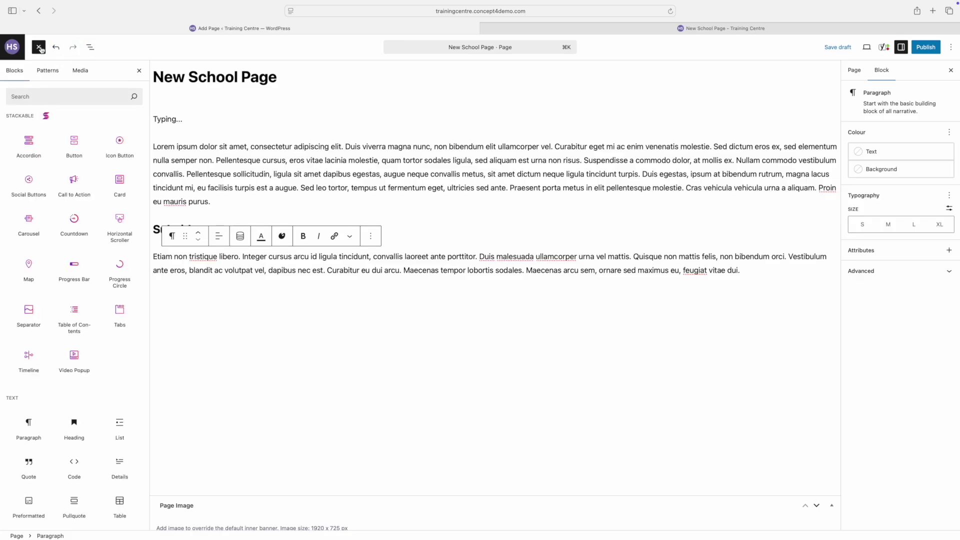
scroll(107, 256, down, 5)
scroll(107, 256, down, 6)
scroll(107, 256, down, 8)
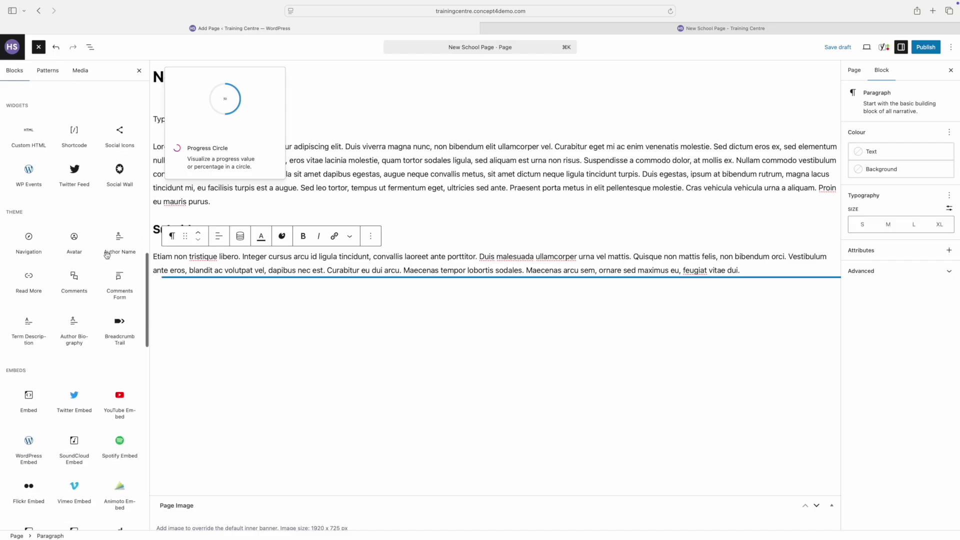
scroll(107, 256, up, 7)
scroll(107, 258, up, 4)
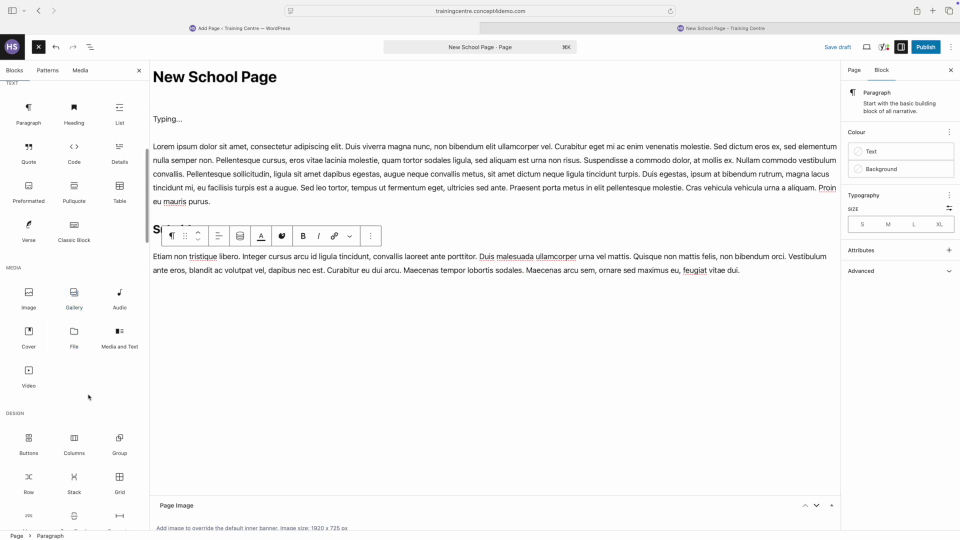
scroll(88, 397, up, 2)
scroll(80, 398, up, 5)
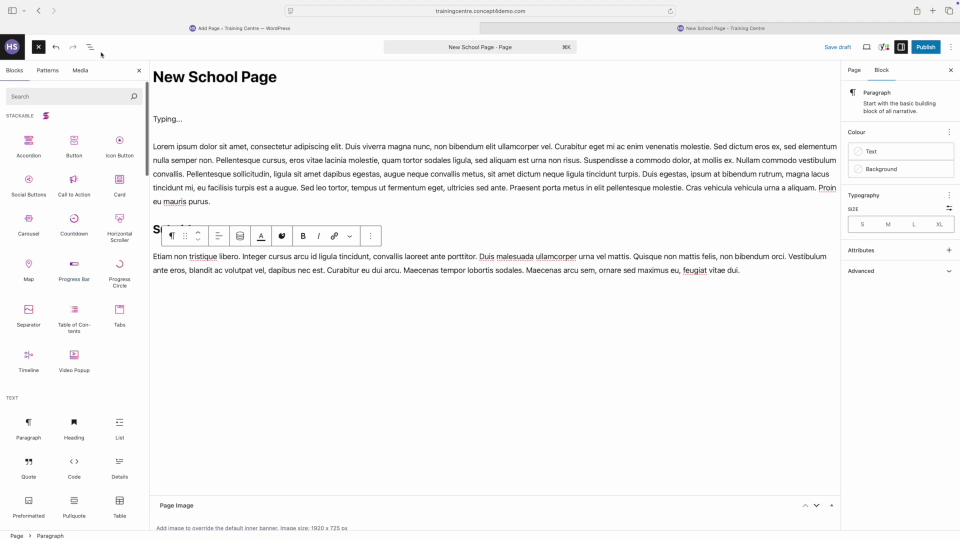
click(48, 96)
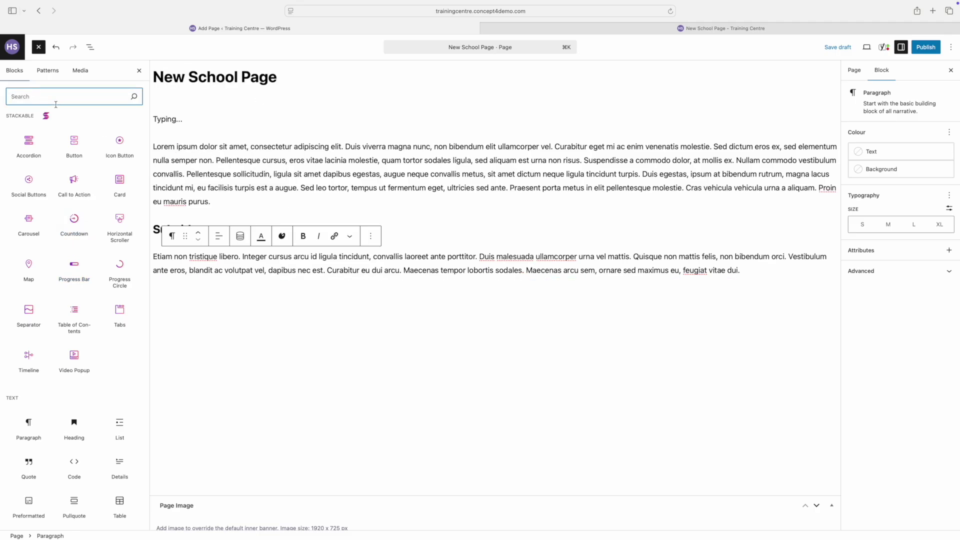
text(column)
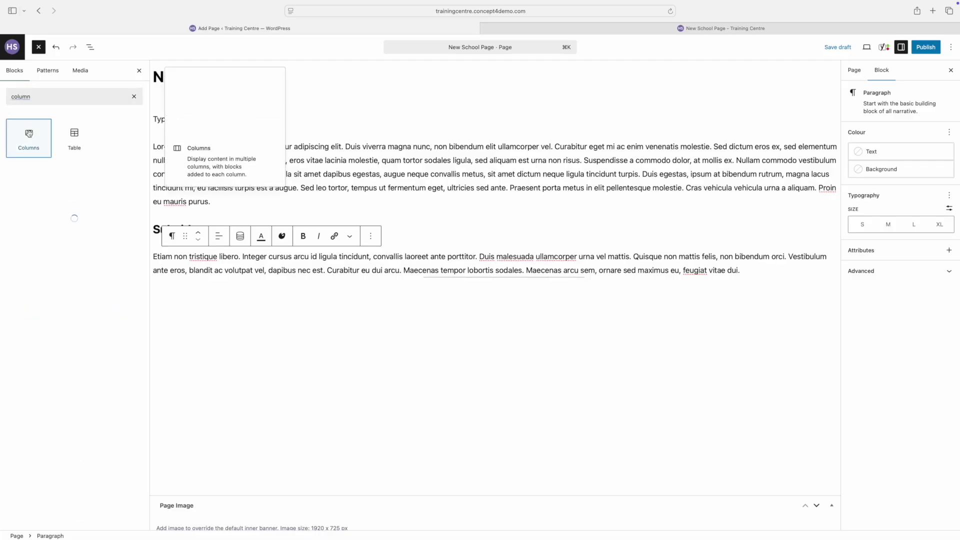
click(29, 136)
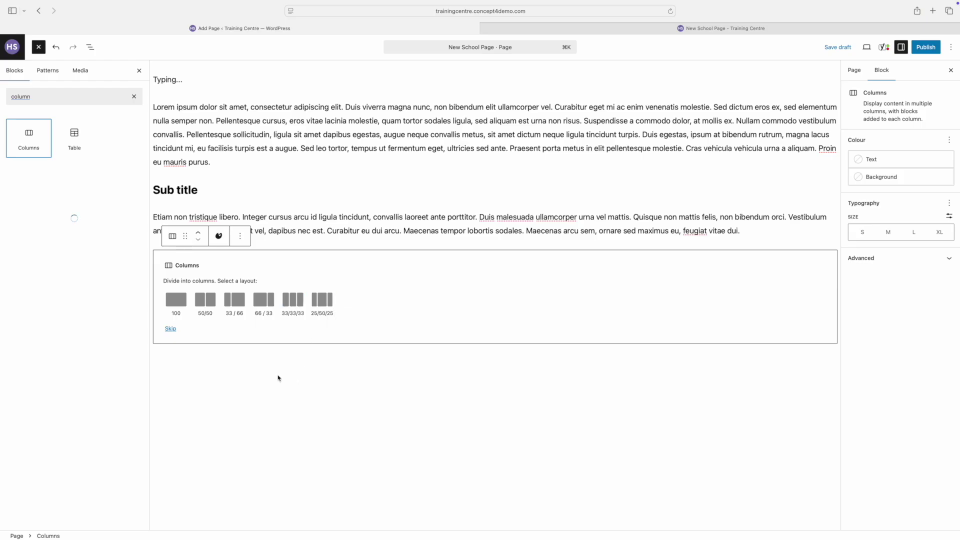
click(208, 305)
click(208, 305)
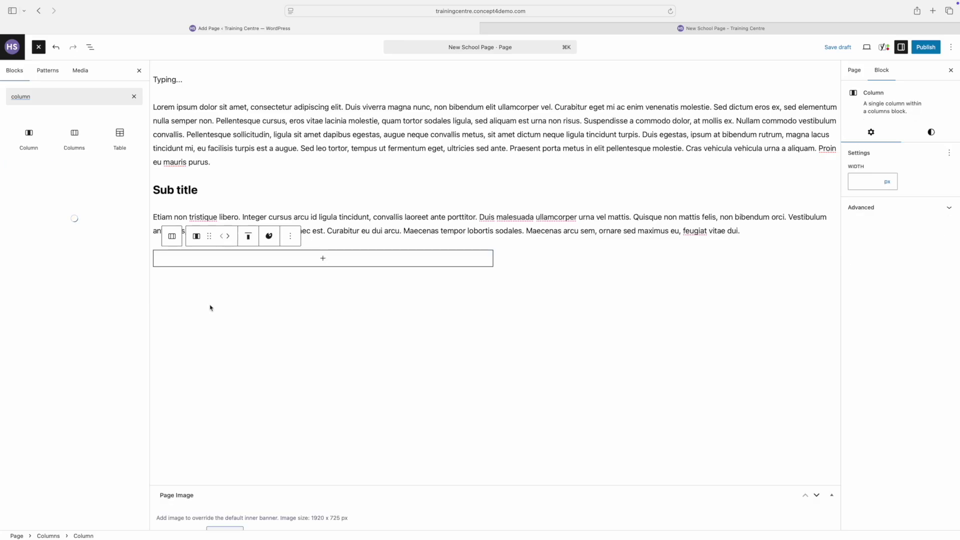
Step: Paste the Lorem ipsum and Etiam paragraphs into a new paragraph in the left column
click(353, 262)
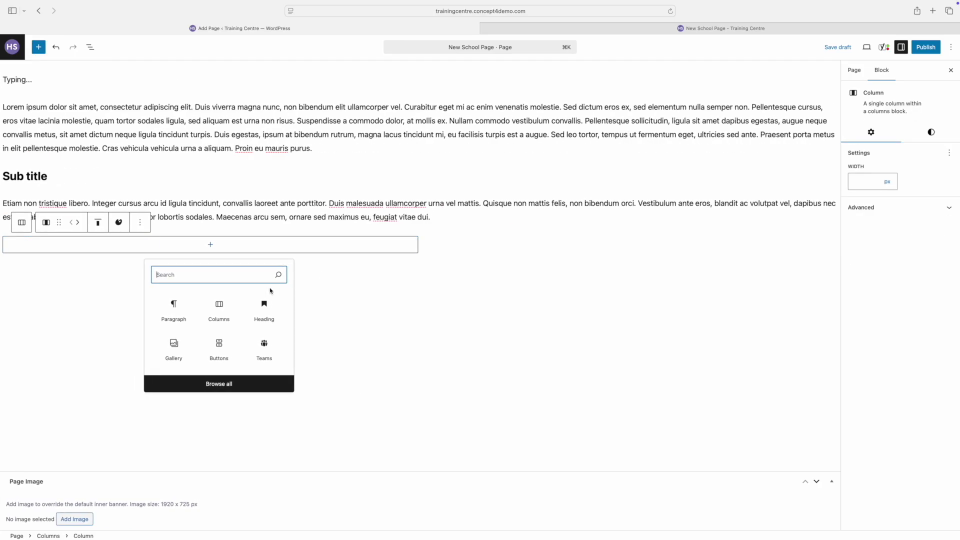
click(175, 311)
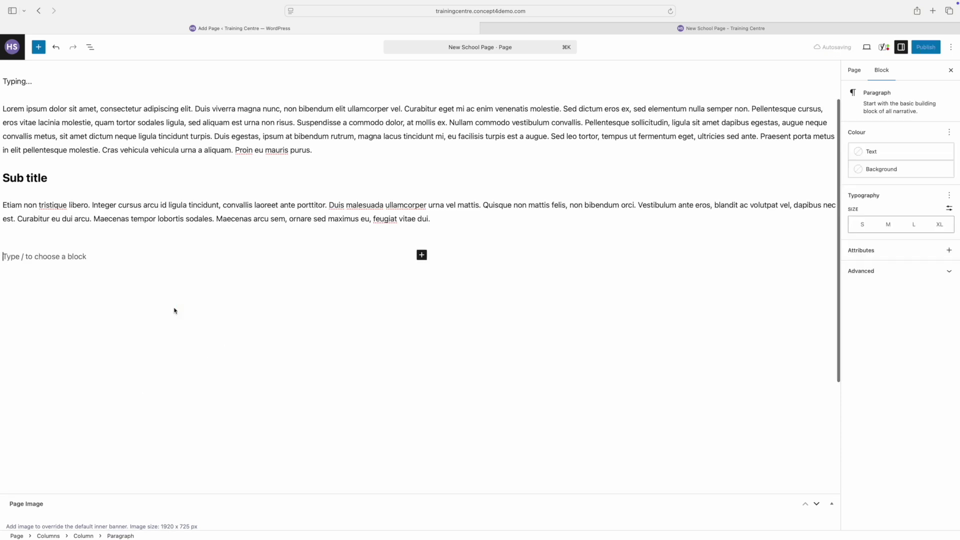
text(Lorem ipsum dolor sit amet, consectetur adipiscing elit. Duis viverra magna nunc, non bibendum elit ullamcorper vel. Curabitur eget mi ac enim venenatis molestie. Sed dictum eros ex, sed elementum nulla semper non. Pellentesque cursus, eros vitae lacinia molestie, quam tortor sodales ligula, sed aliquam est urna non risus. Suspendisse a commodo dolor, at mollis ex. Nullam commodo vestibulum convallis. Pellentesque sollicitudin, ligula sit amet dapibus egestas, augue neque convallis metus, sit amet dictum neque ligula tincidunt turpis. Duis egestas, ipsum at bibendum rutrum, magna lacus tincidunt mi, eu facilisis turpis est a augue. Sed leo tortor, tempus ut fermentum eget, ultricies sed ante. Praesent porta metus in elit pellentesque molestie. Cras vehicula vehicula urna a aliquam. Proin eu mauris purus.  Etiam non tristique libero. Integer cursus arcu id ligula tincidunt, convallis laoreet ante porttitor. Duis malesuada ullamcorper urna vel mattis. Quisque non mattis felis, non bibendum orci. Vestibulum ante eros, blandit ac volutpat vel, dapibus nec est. Curabitur eu dui arcu. Maecenas tempor lobortis sodales. Maecenas arcu sem, ornare sed maximus eu, feugiat vitae dui.)
click(532, 185)
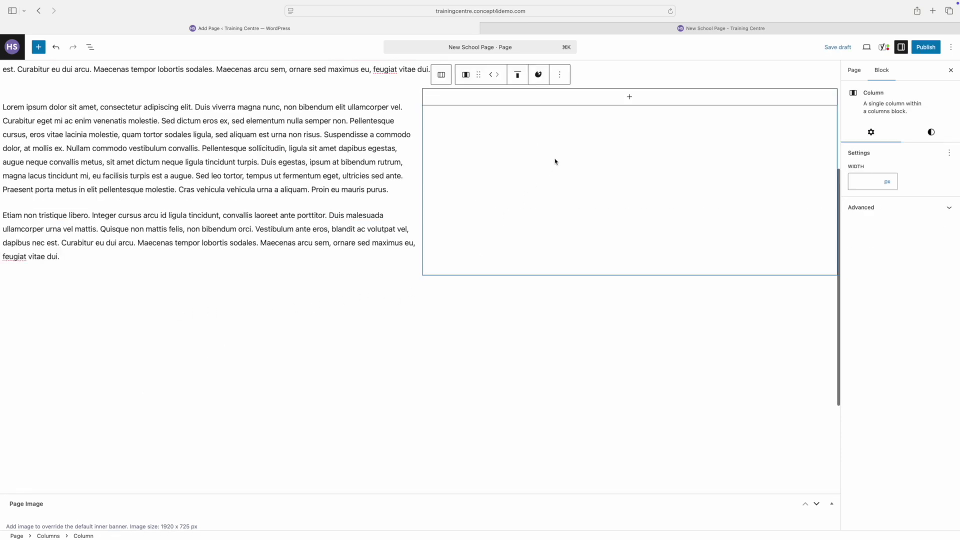
click(631, 99)
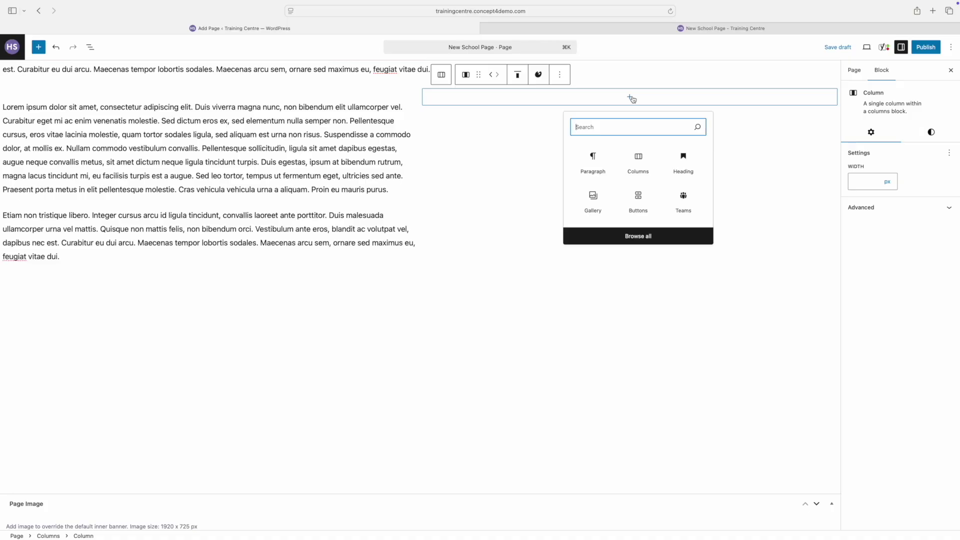
Step: Insert a Doc Store list in the right column with C4-Test-Document4.pdf titled 'File 1'
text(docu)
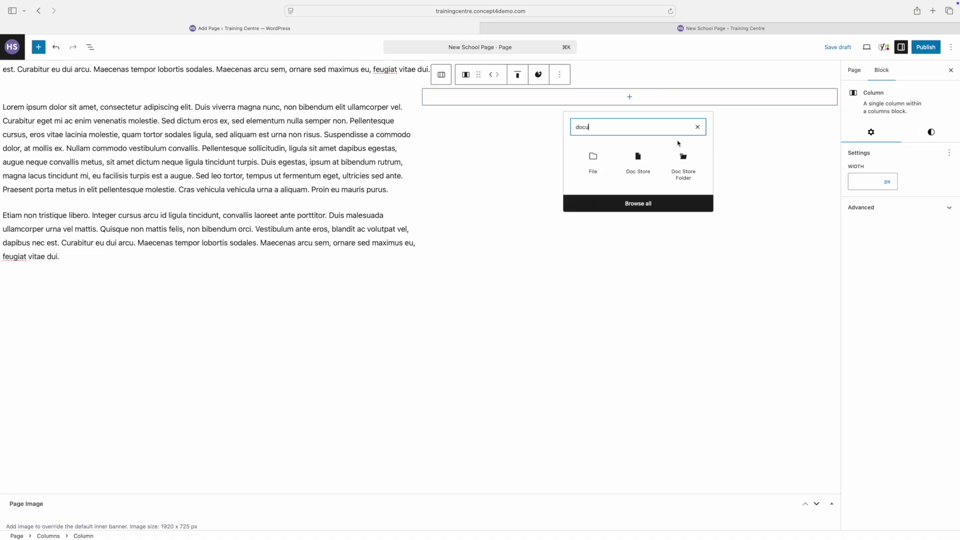
click(659, 156)
click(820, 374)
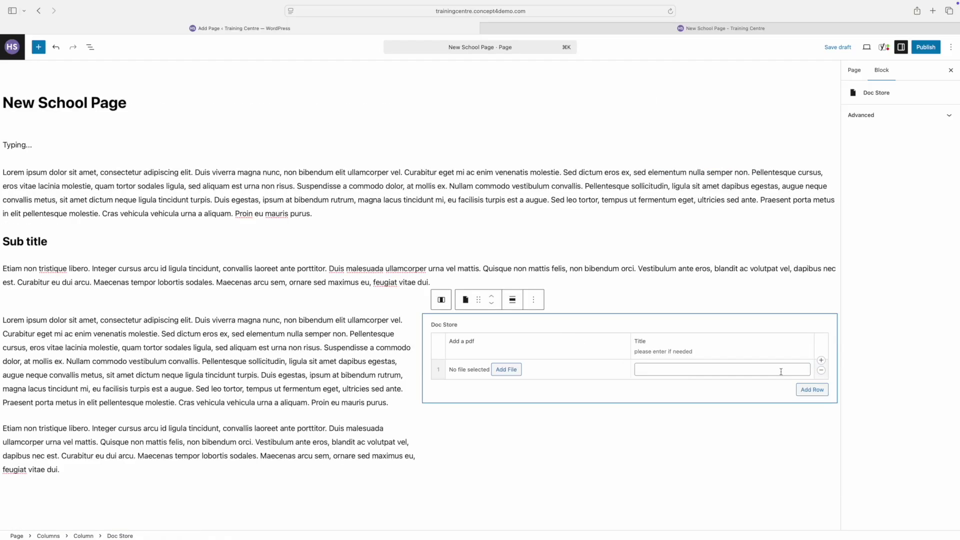
click(507, 370)
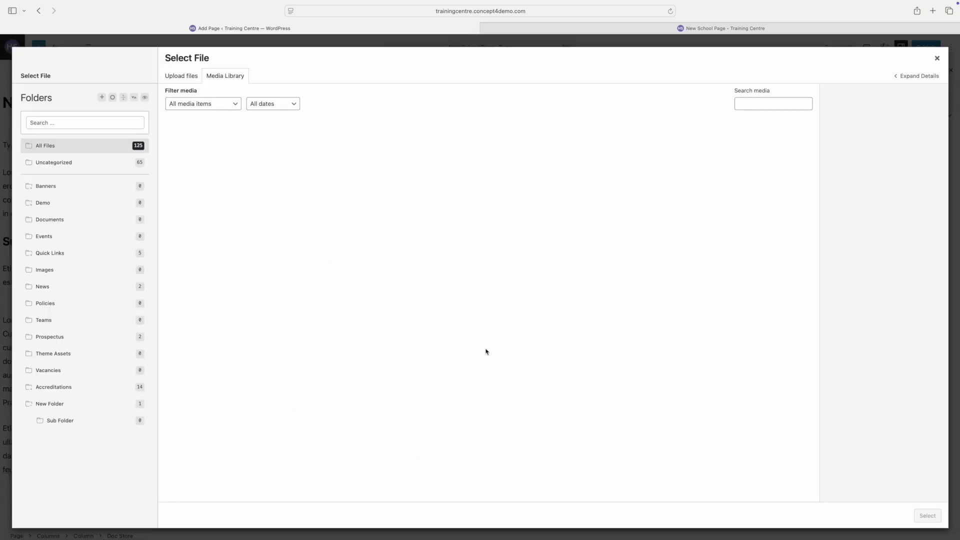
click(258, 134)
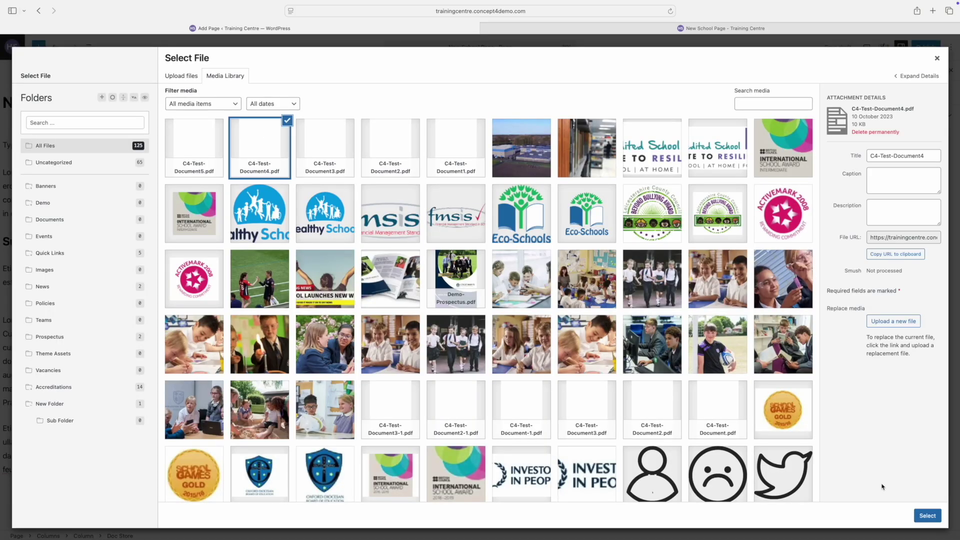
click(927, 516)
click(692, 370)
text(Fi)
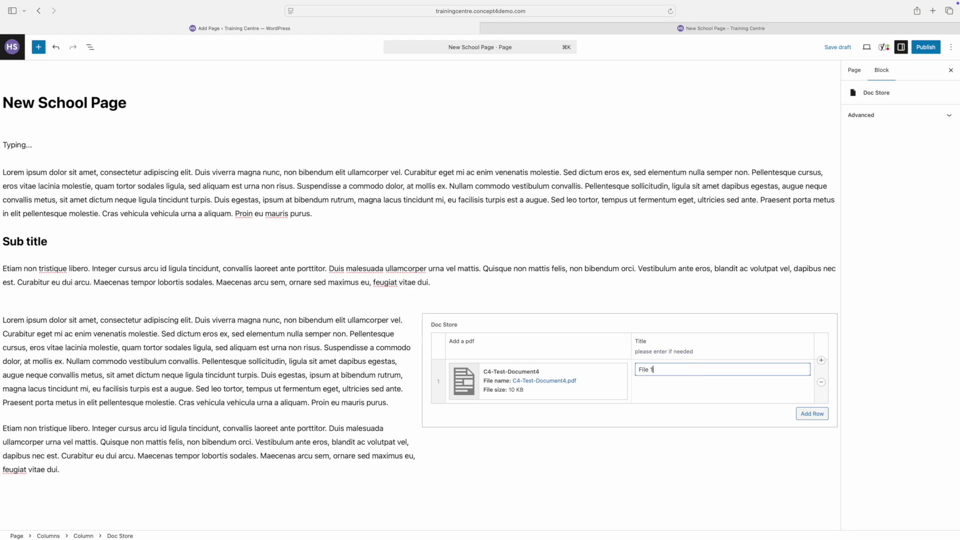
text(le 1)
scroll(800, 400, down, 1)
Step: Add a second row with C4-Test-Document5.pdf titled 'File 2'
click(812, 414)
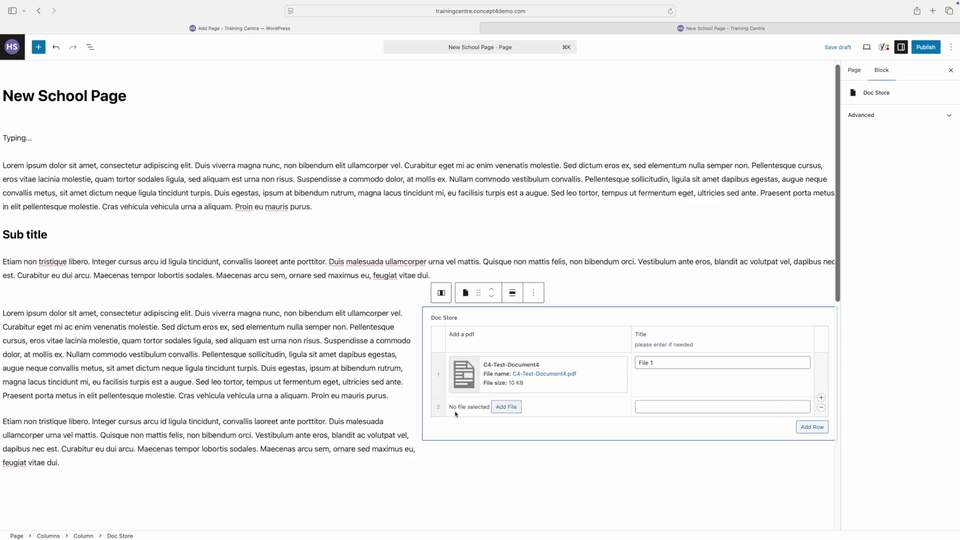
click(511, 409)
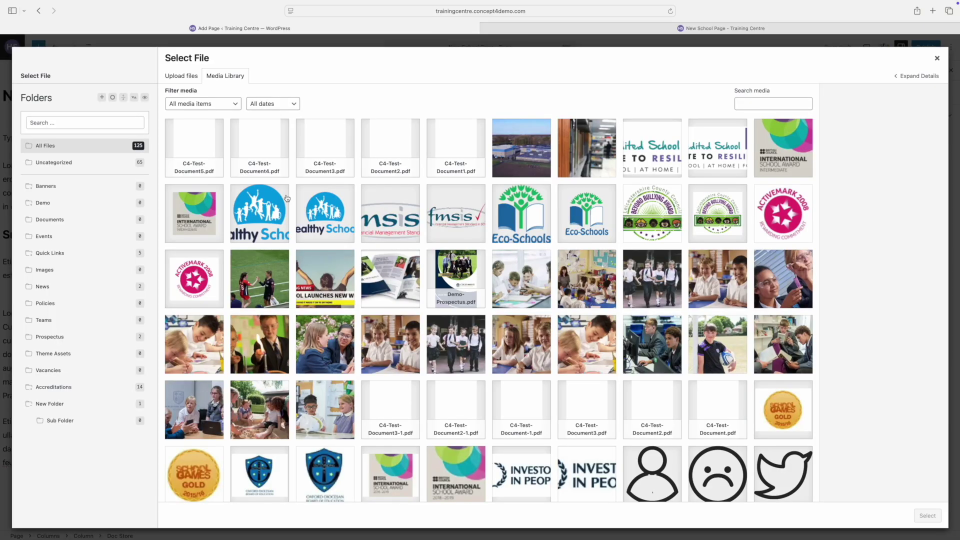
click(195, 149)
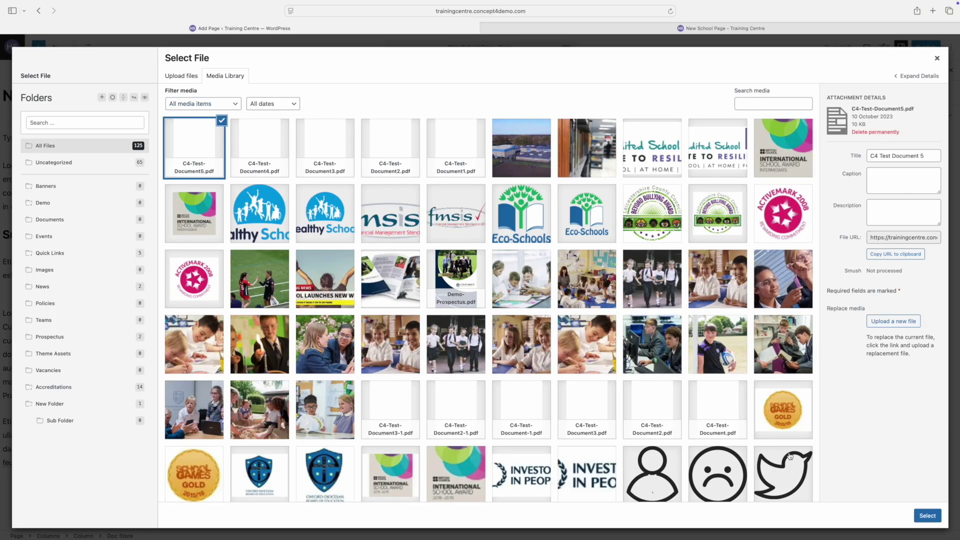
click(929, 519)
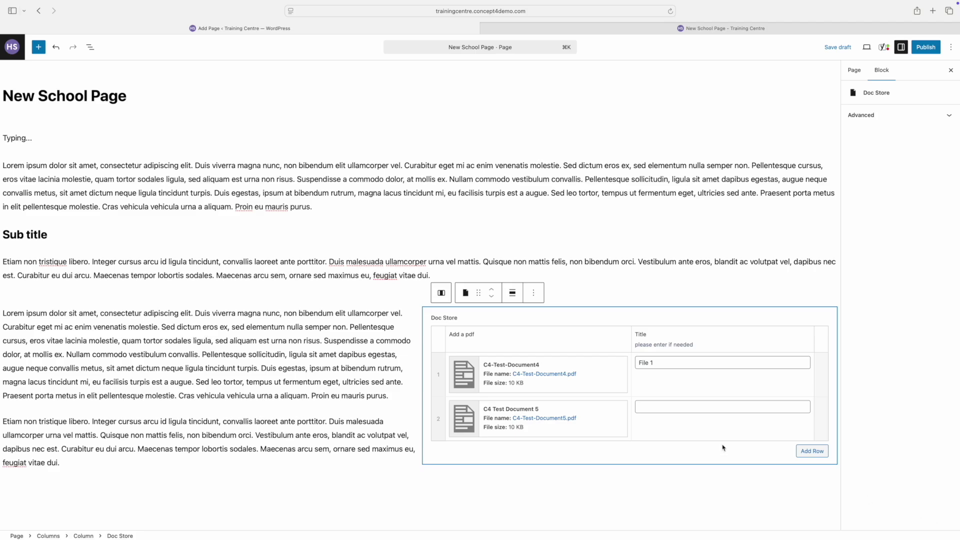
click(690, 410)
text(F)
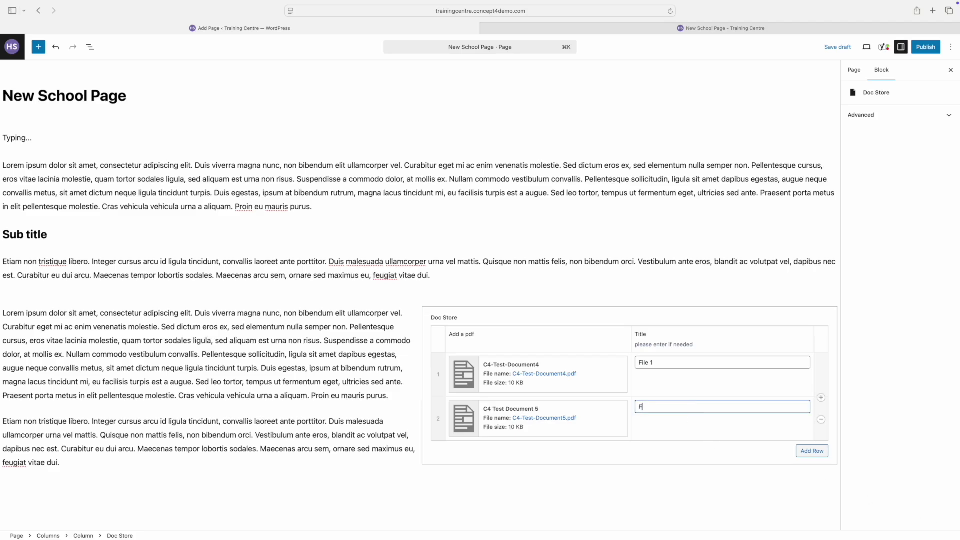
text(ile 2)
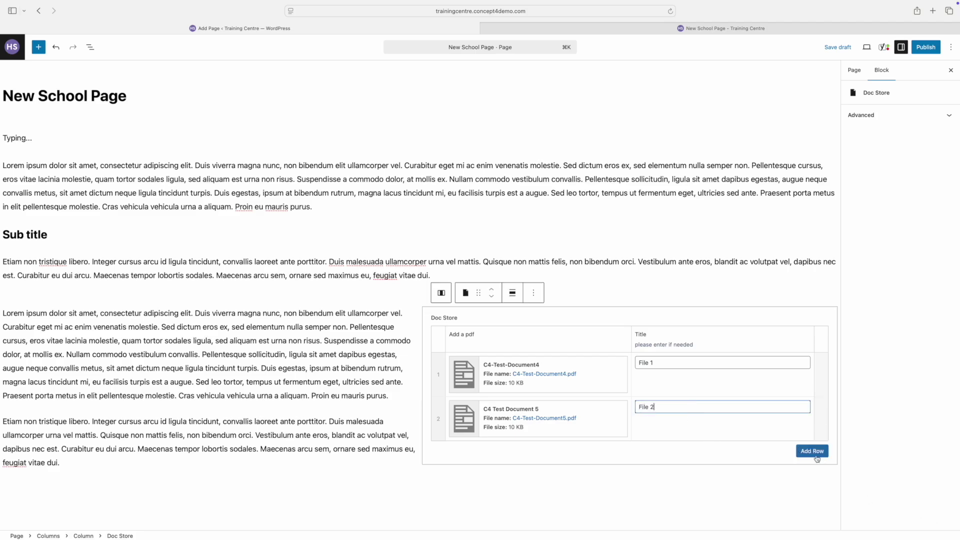
Step: Add a third row with C4-Test-Document2.pdf titled 'File 3'
click(815, 455)
click(506, 451)
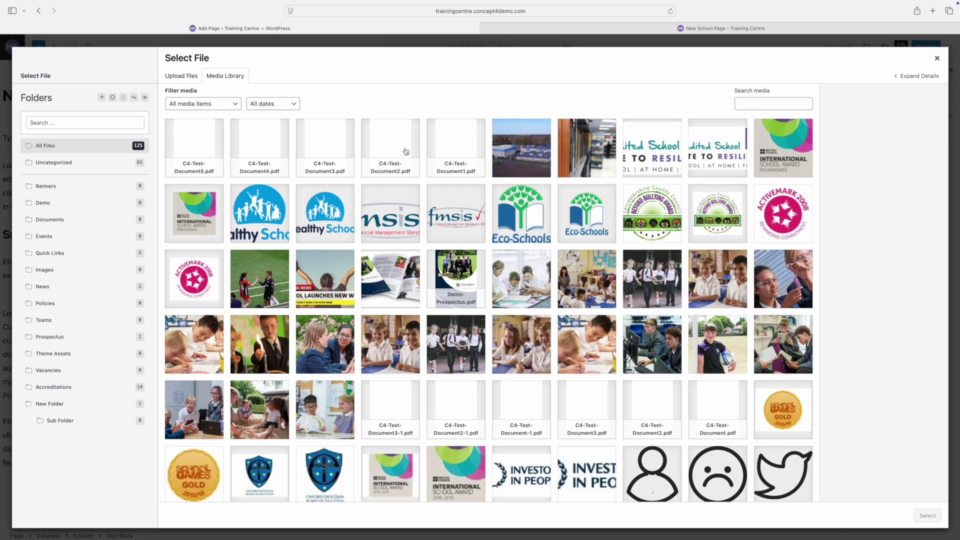
click(401, 150)
click(928, 516)
click(686, 450)
text(File 3)
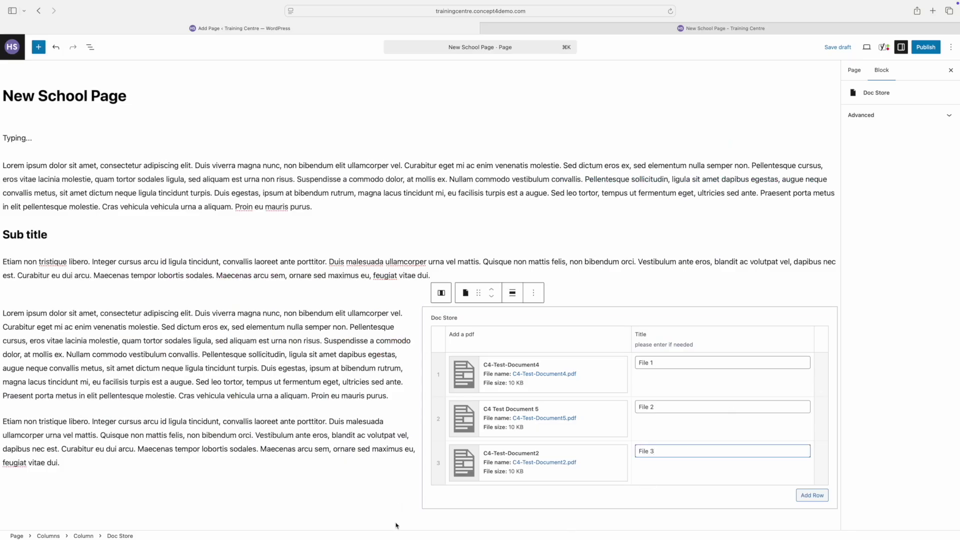
click(398, 524)
Step: Add another Columns block below with the 33/33/33 three-column layout
key(Return)
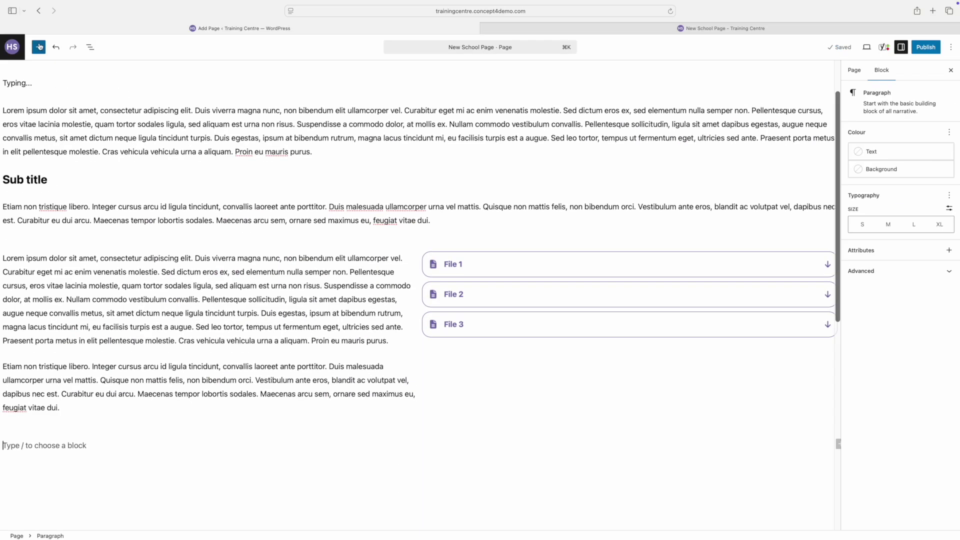
click(39, 47)
click(58, 90)
text(col)
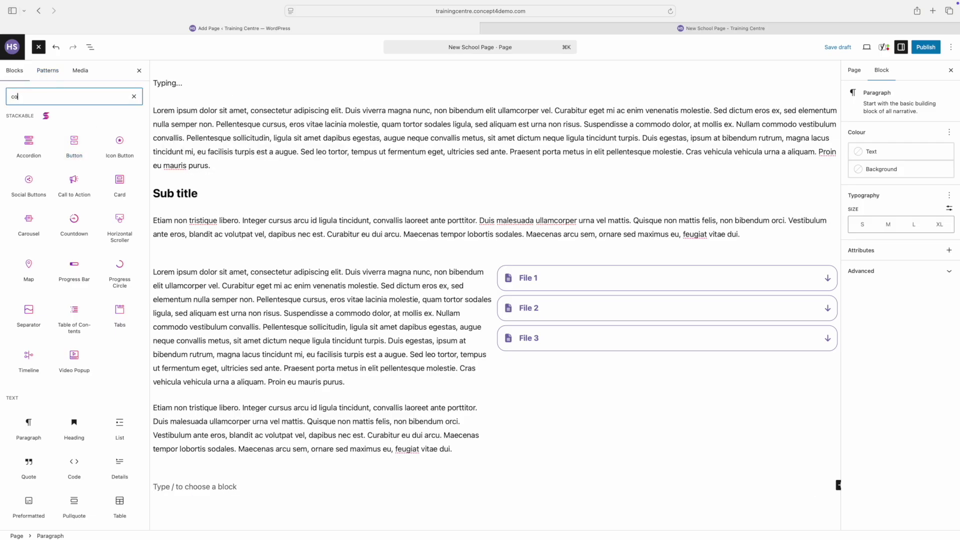
click(29, 138)
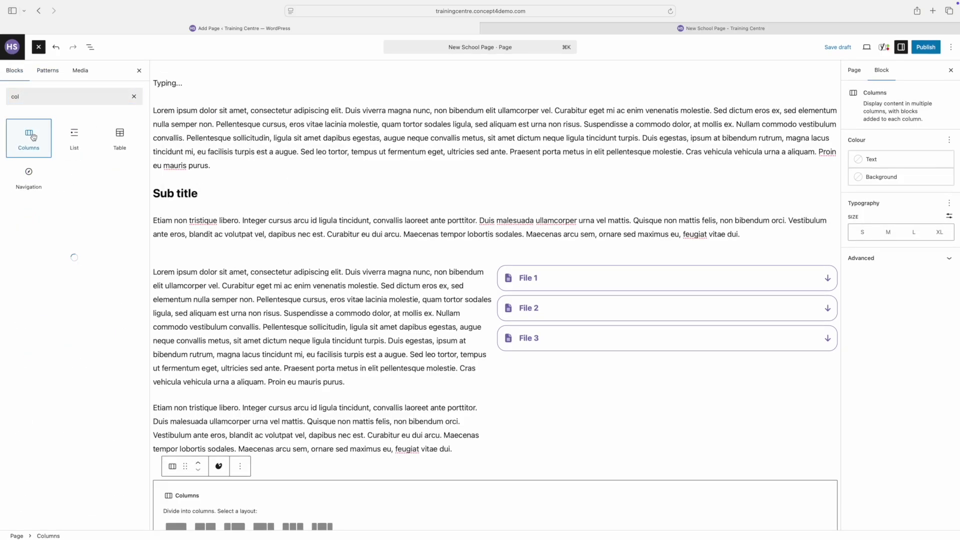
scroll(300, 350, down, 3)
click(290, 385)
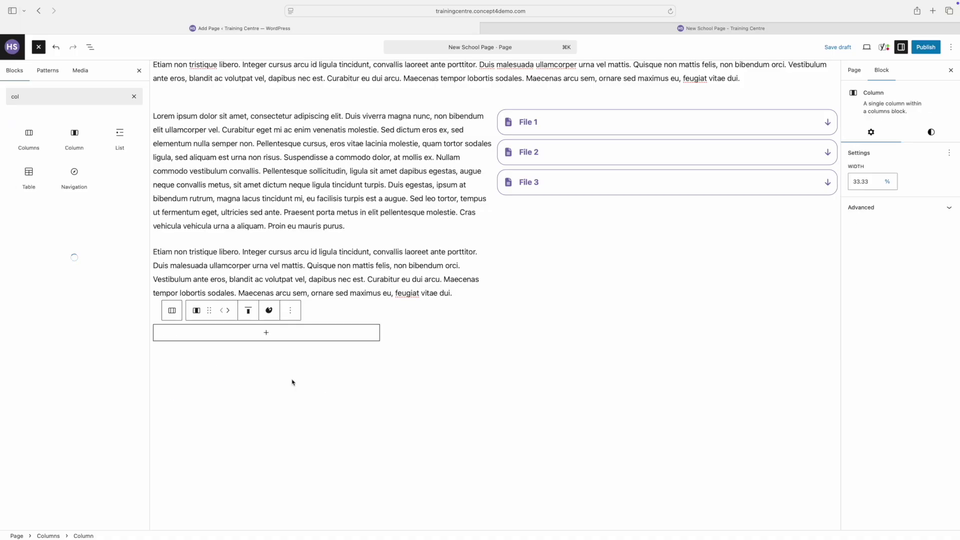
Step: Put a 'Button 1' button in the first column and add 'Button 2' beside it
click(265, 338)
text(butt)
click(152, 361)
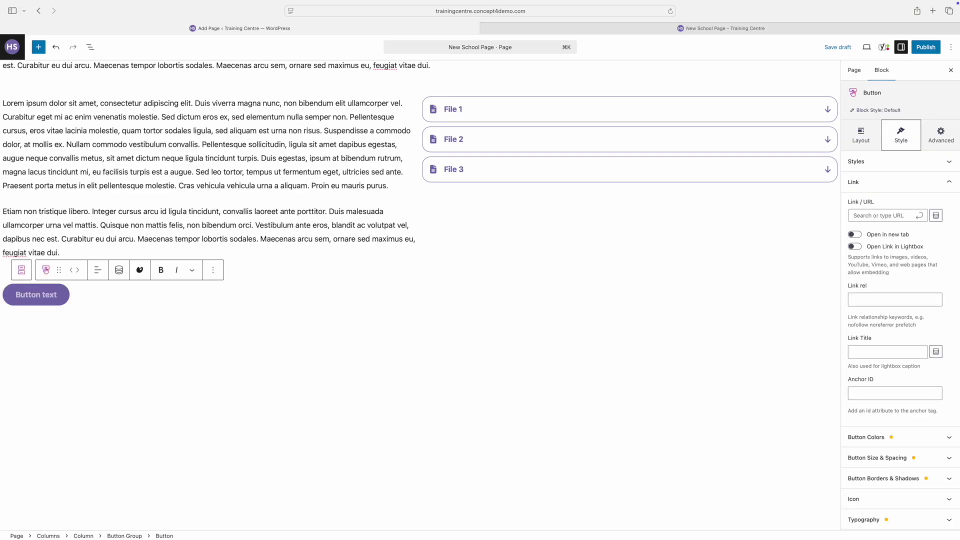
text(Button 1)
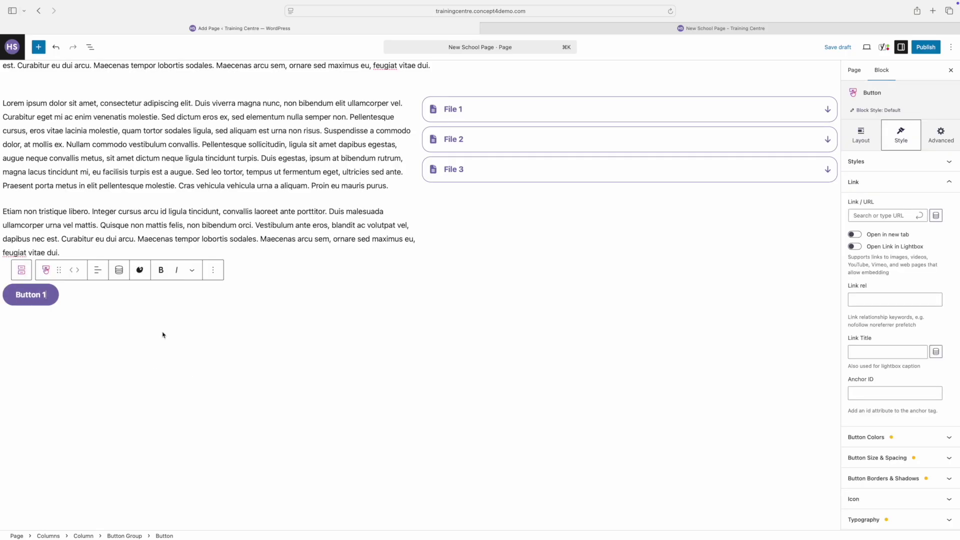
click(96, 295)
click(274, 300)
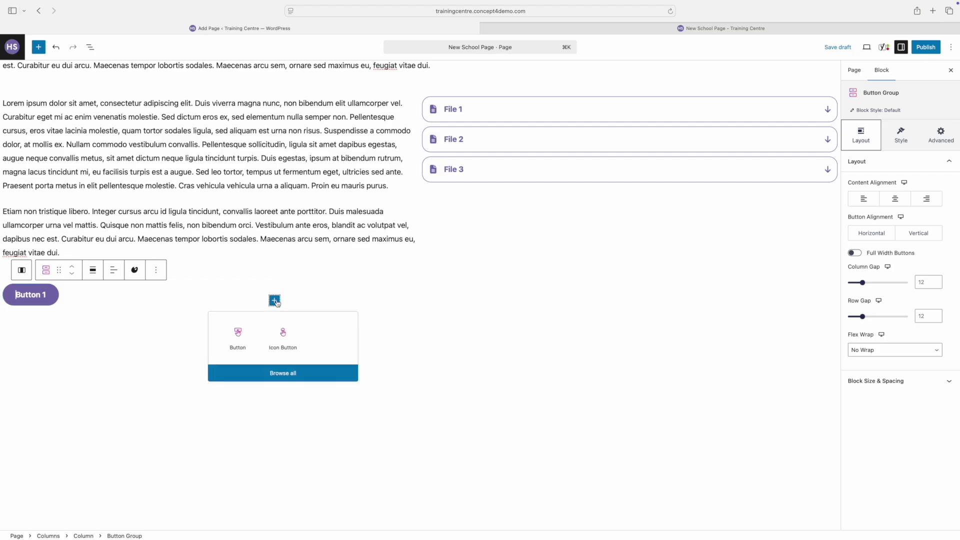
click(241, 334)
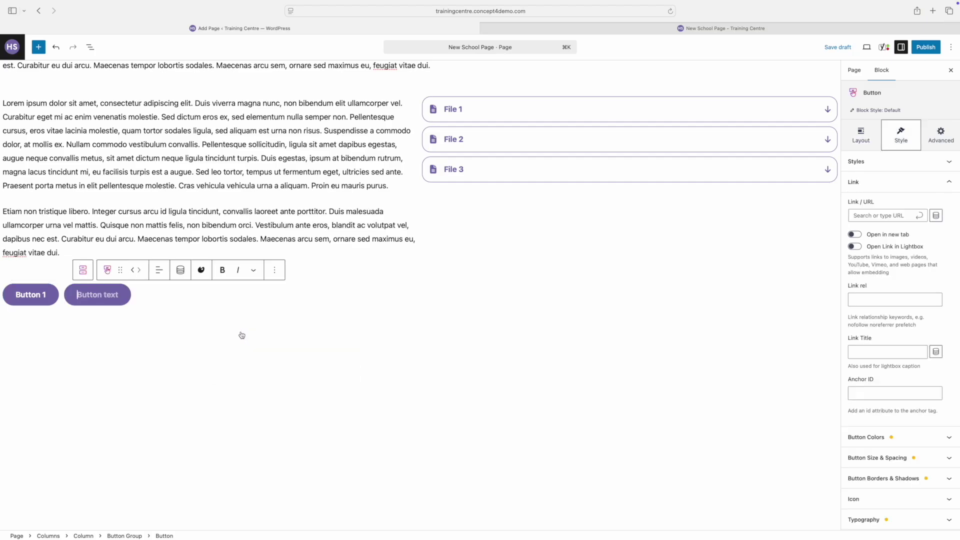
text(Button 2)
click(600, 311)
Step: Insert a Gallery block into the empty right column, drawing from the Media Library
click(563, 298)
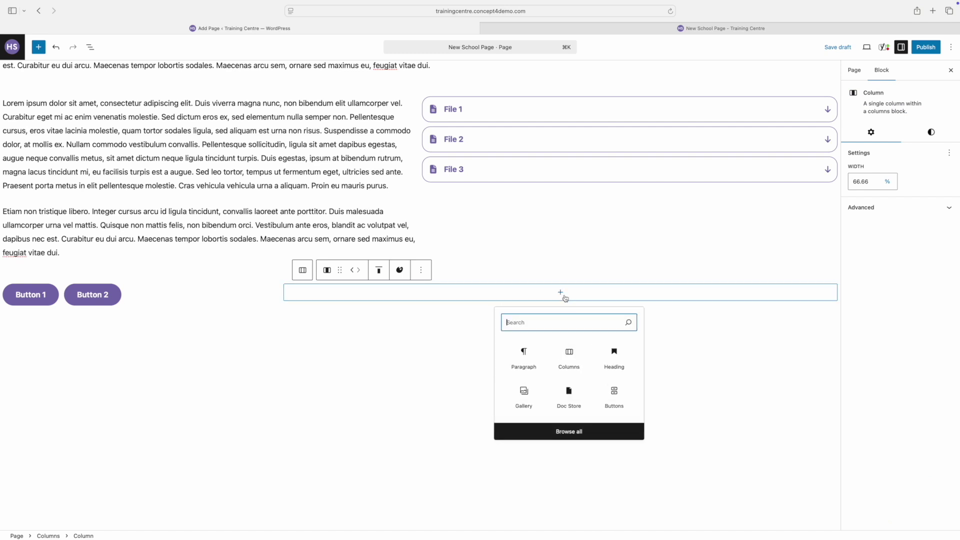
text(gall)
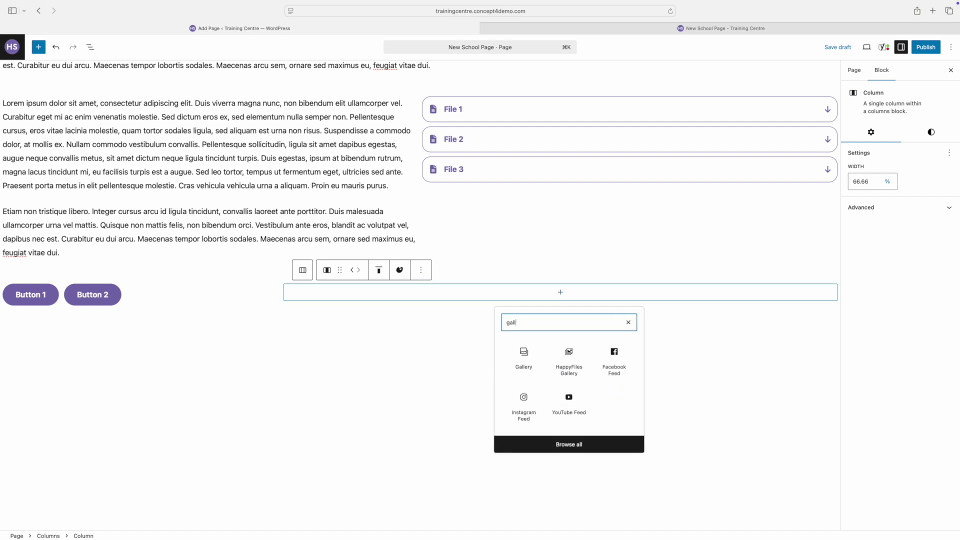
click(524, 355)
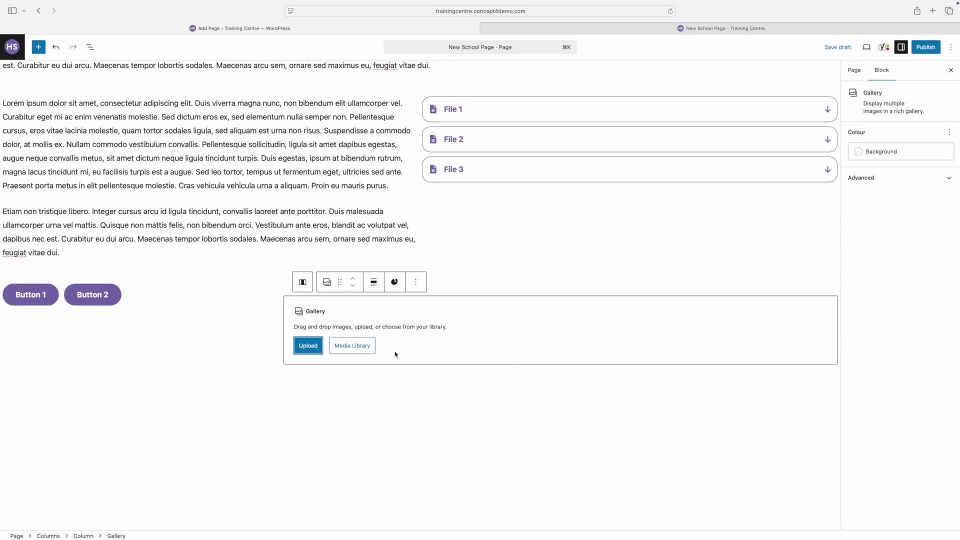
click(354, 348)
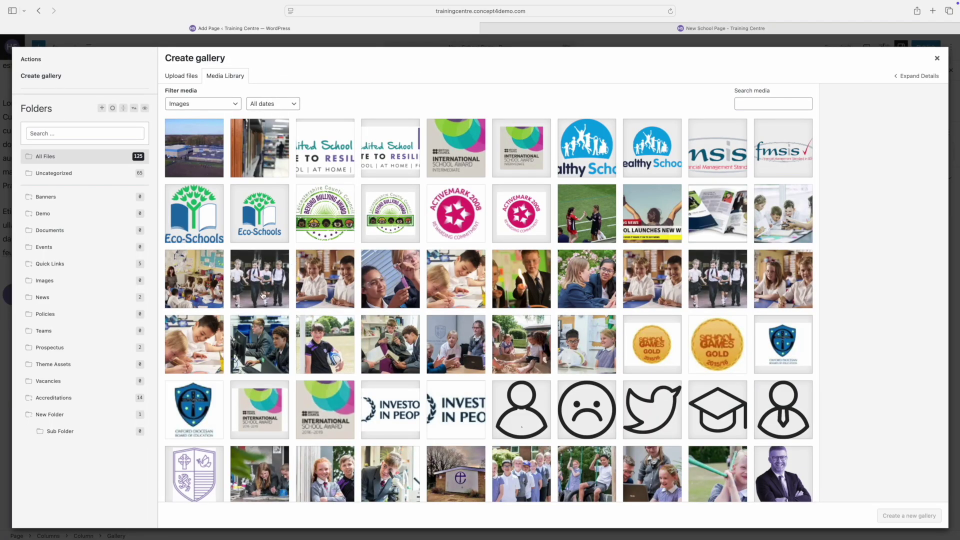
Step: Select six photos of pupils and insert them as a new gallery
click(263, 295)
click(311, 289)
click(385, 287)
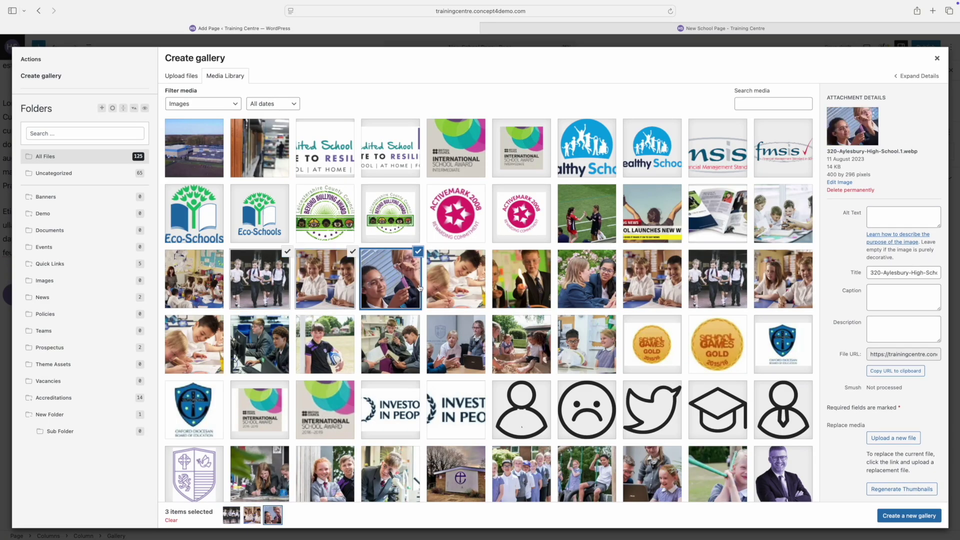
click(446, 289)
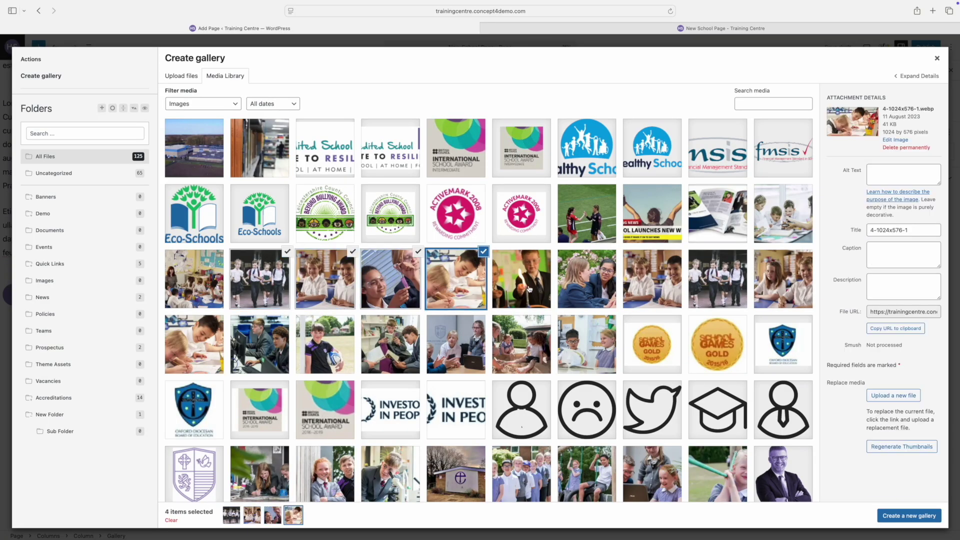
click(528, 288)
click(586, 283)
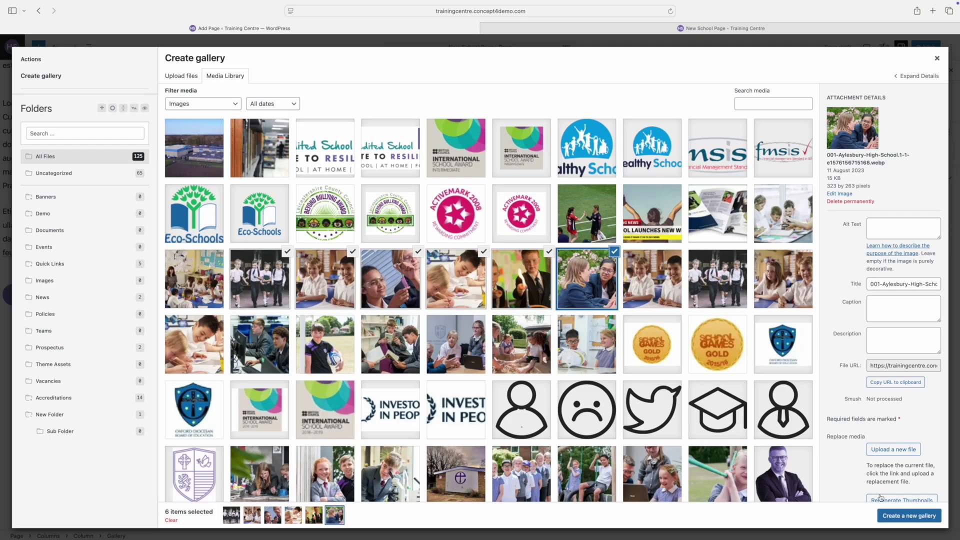
click(891, 517)
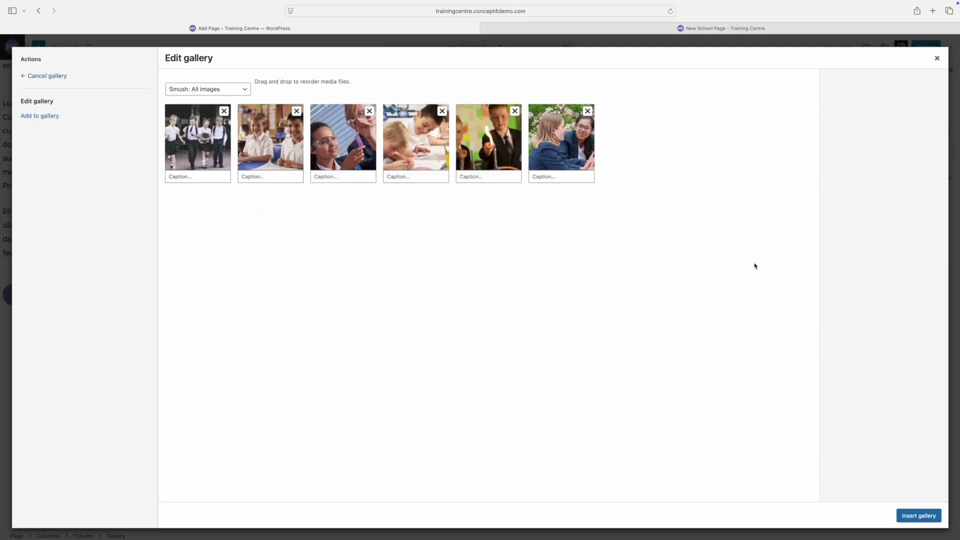
click(922, 518)
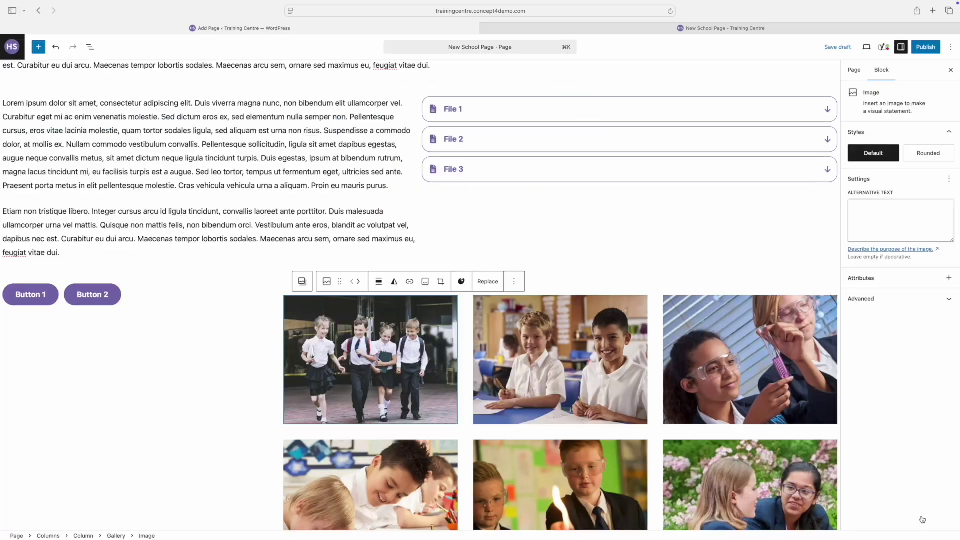
scroll(670, 380, down, 3)
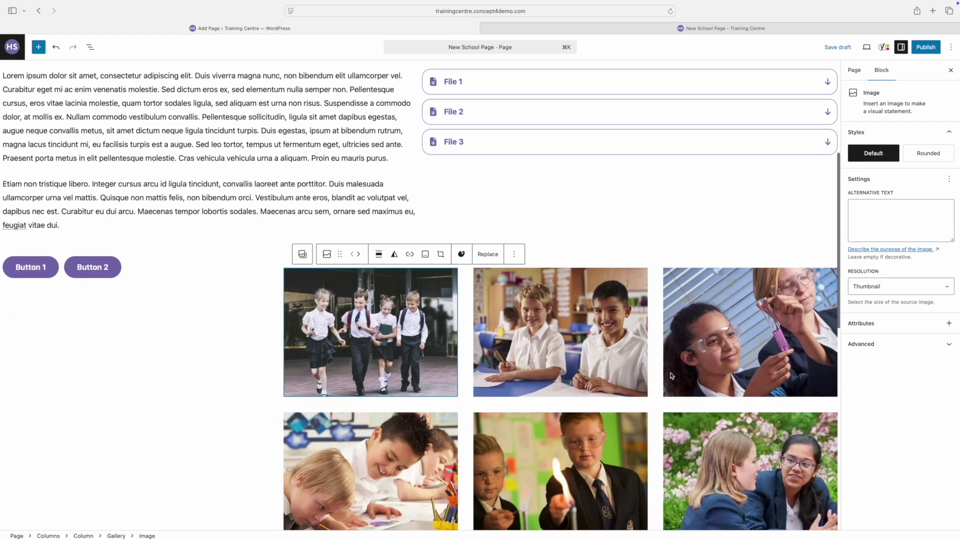
scroll(671, 376, down, 5)
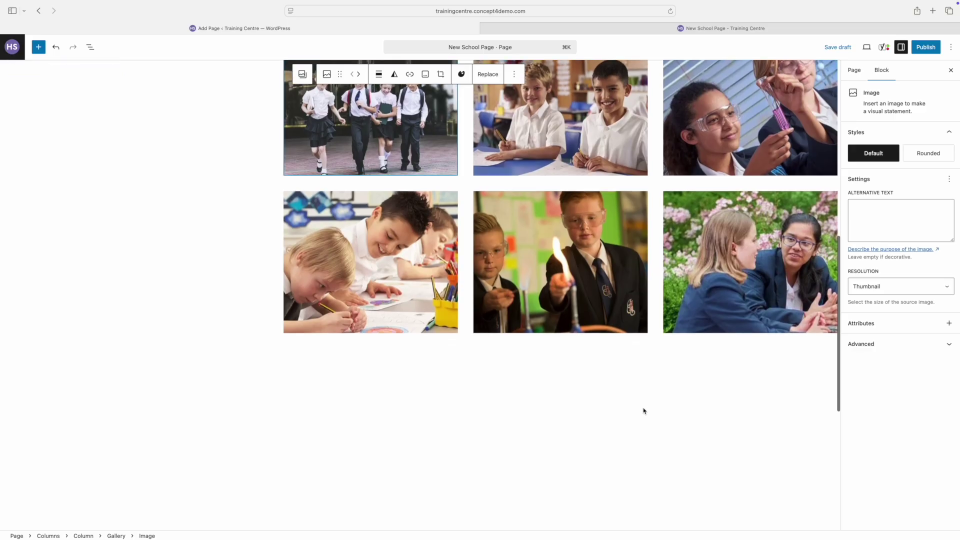
Step: Add an empty block below the gallery and preview New School Page in a new tab
click(742, 395)
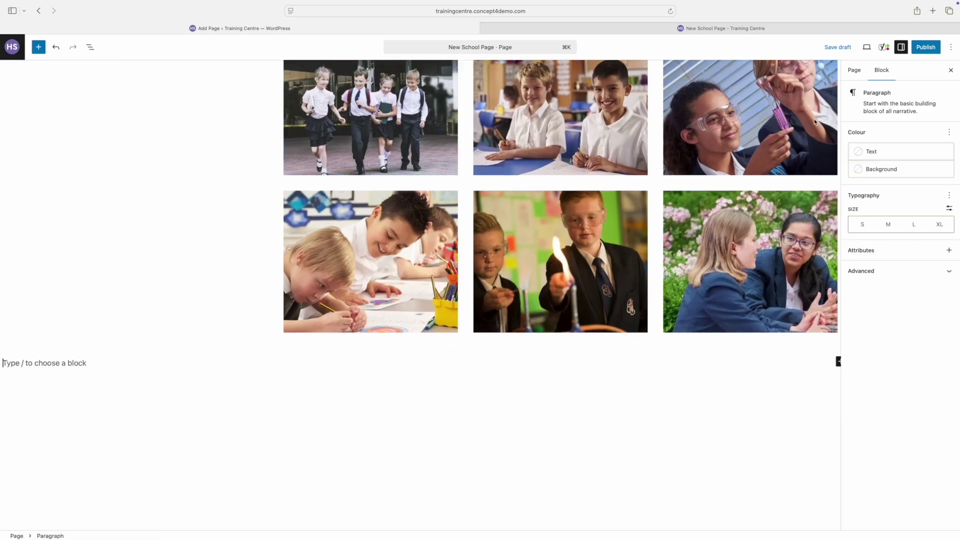
click(868, 48)
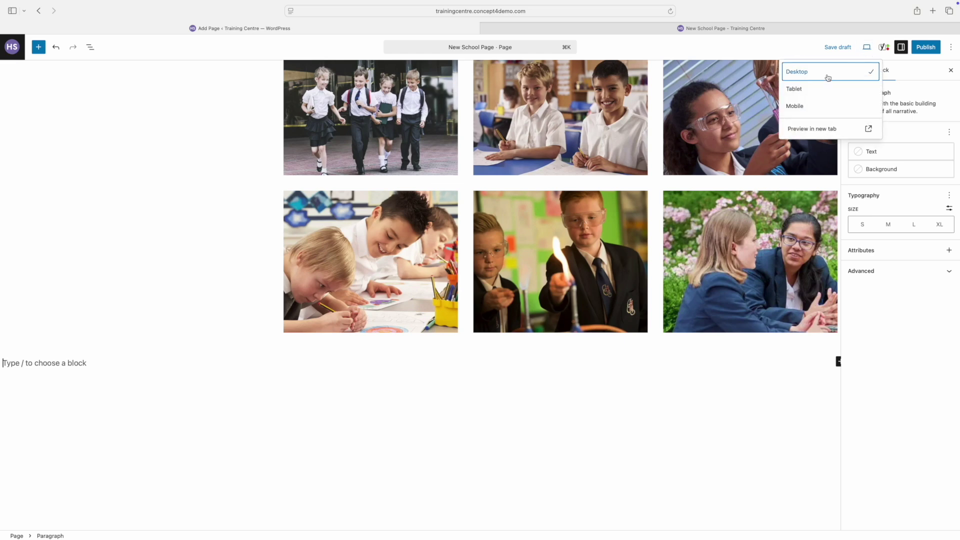
click(815, 131)
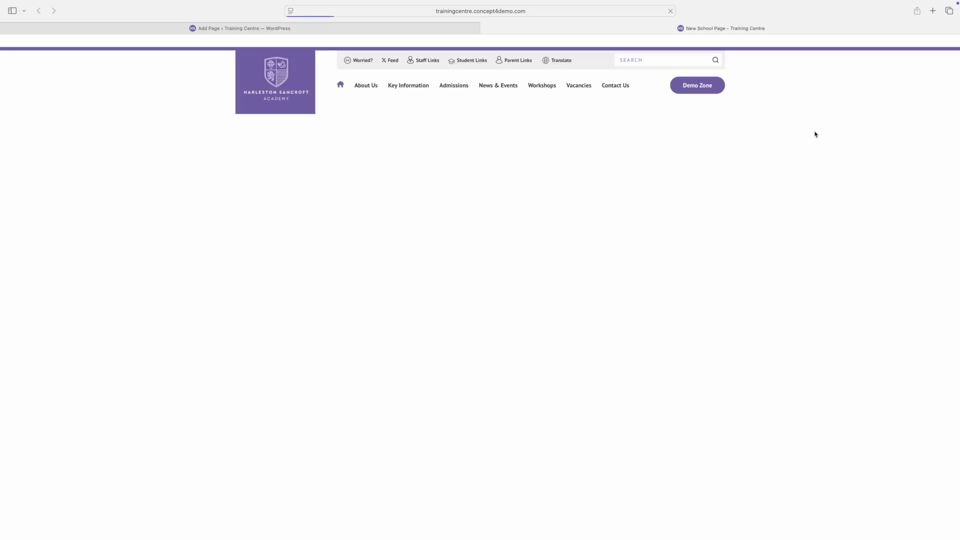
scroll(791, 154, down, 10)
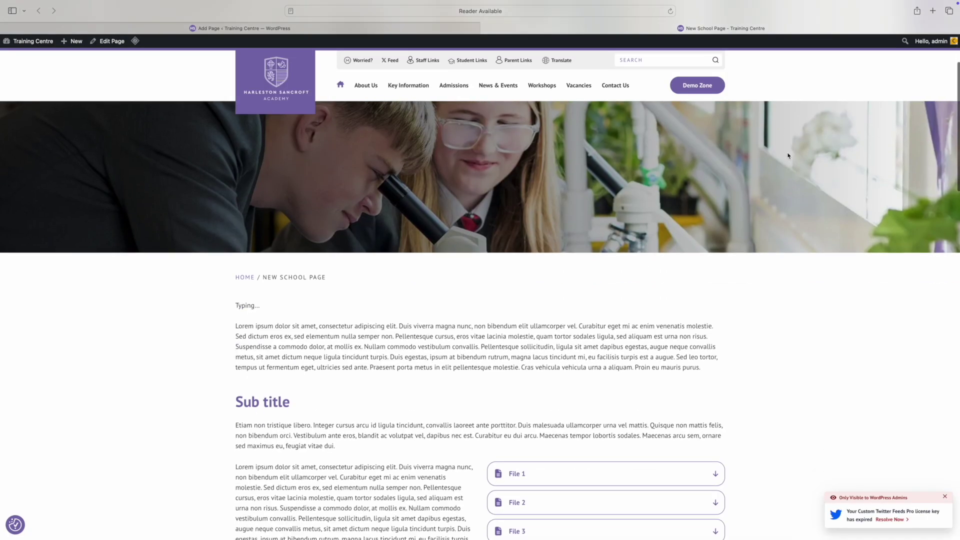
scroll(787, 157, down, 2)
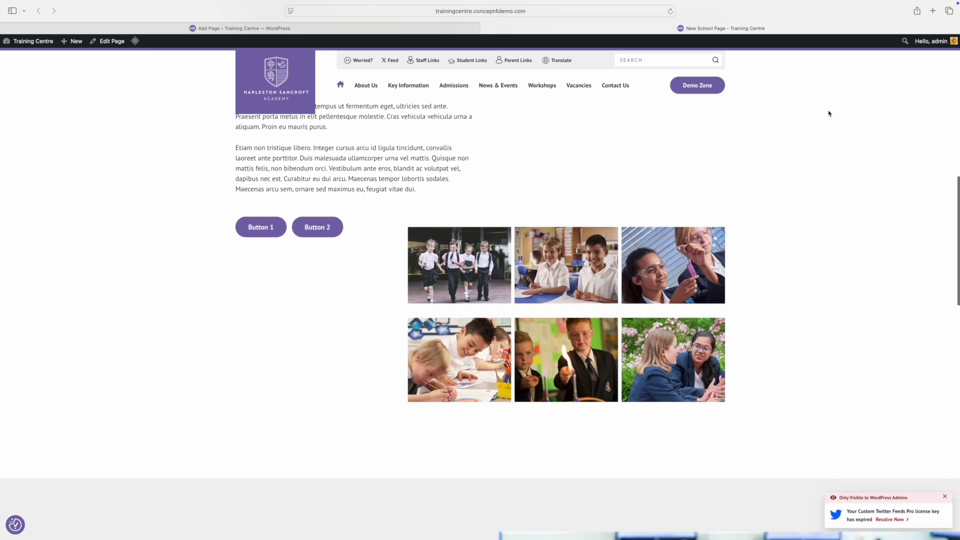
mouse_move(869, 3)
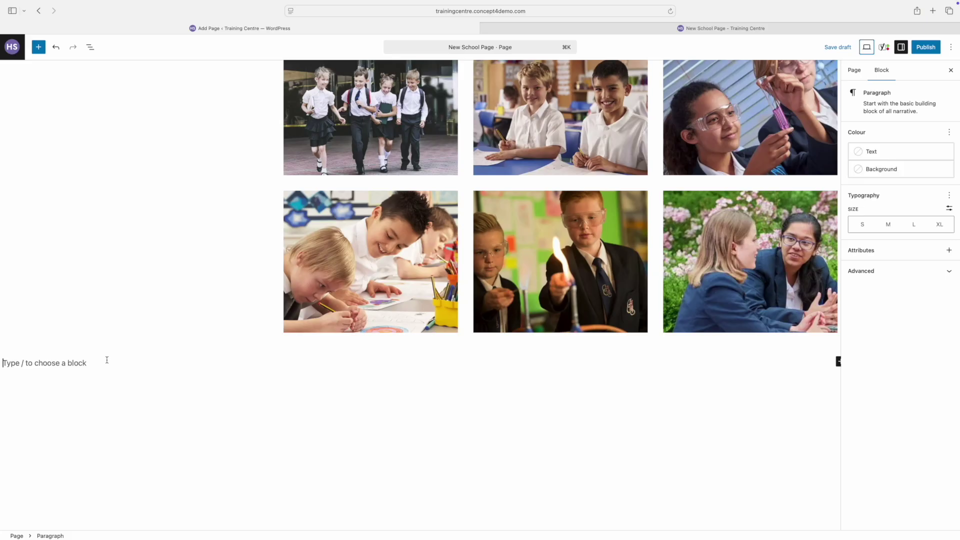
Step: Add a default accordion titled 'FAQ' with pasted Lorem ipsum as its description
click(107, 360)
text(/)
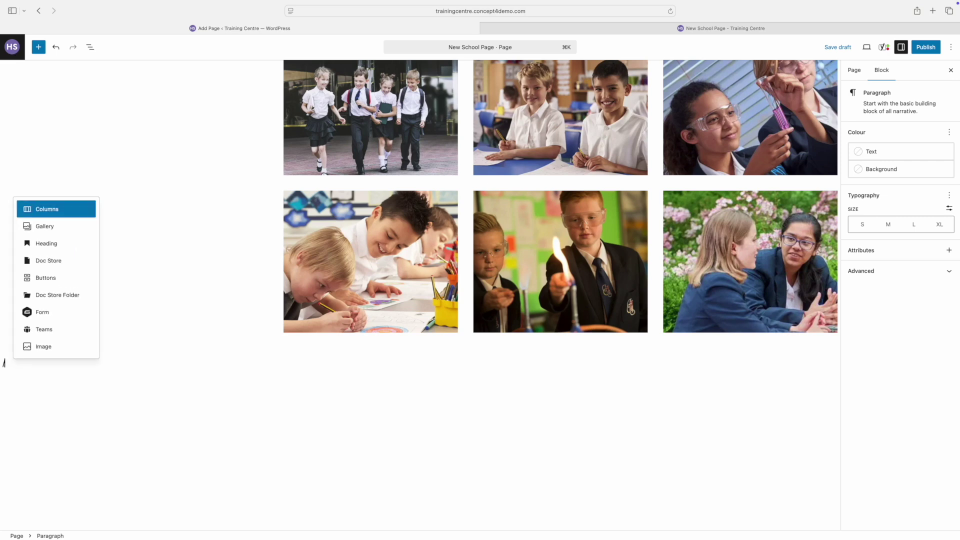
text(acc)
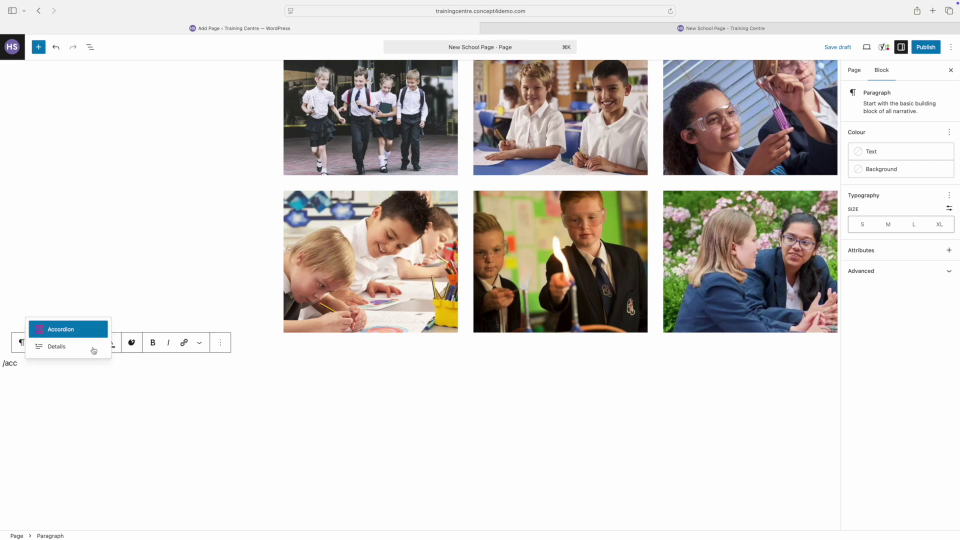
click(74, 331)
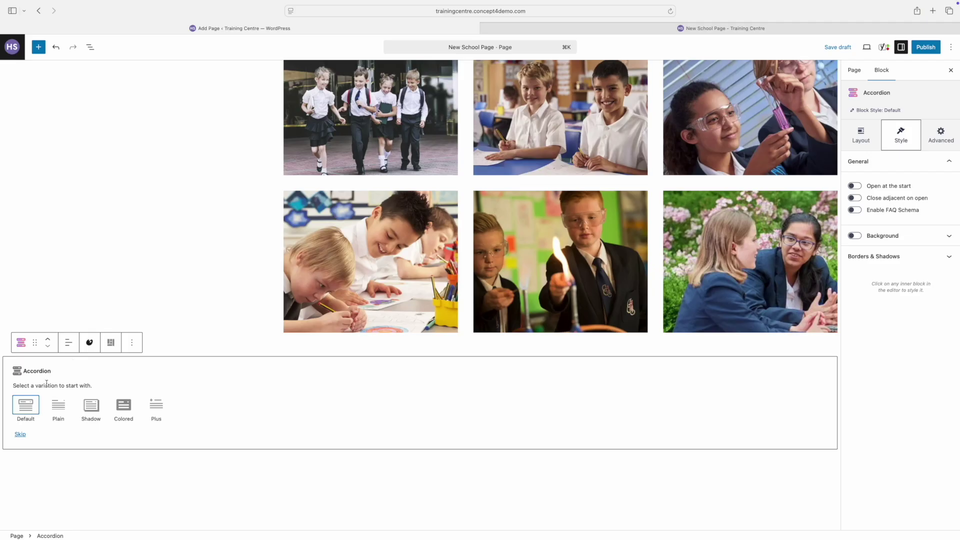
click(31, 405)
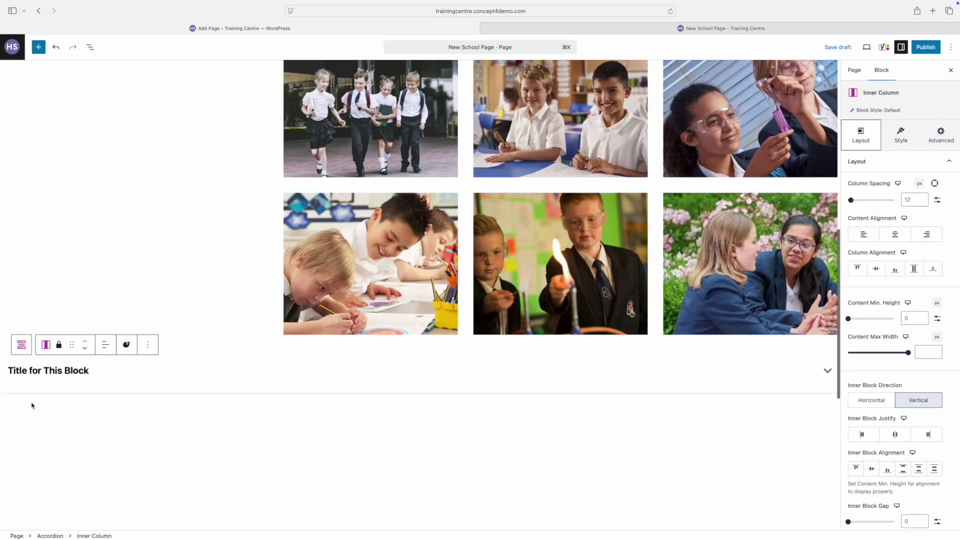
triple_click(43, 371)
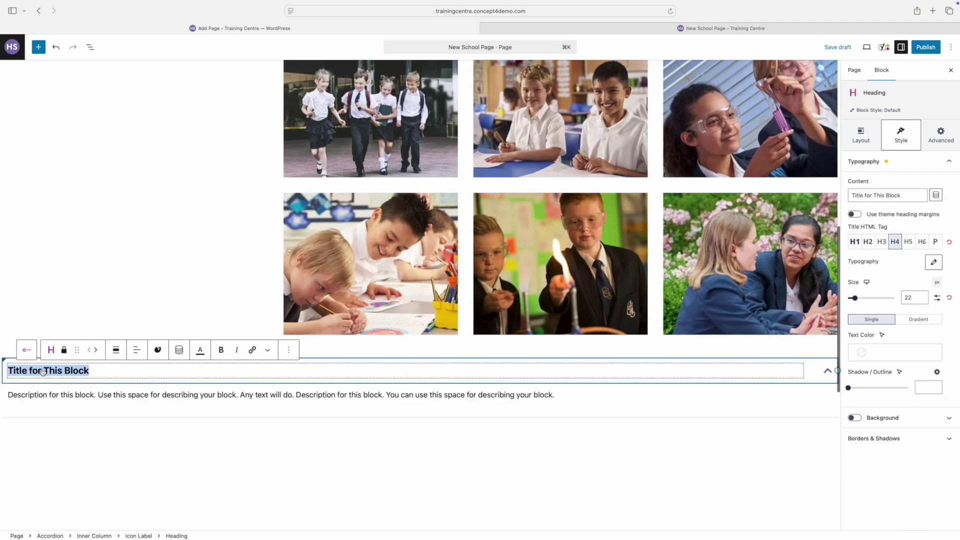
text(FAQ)
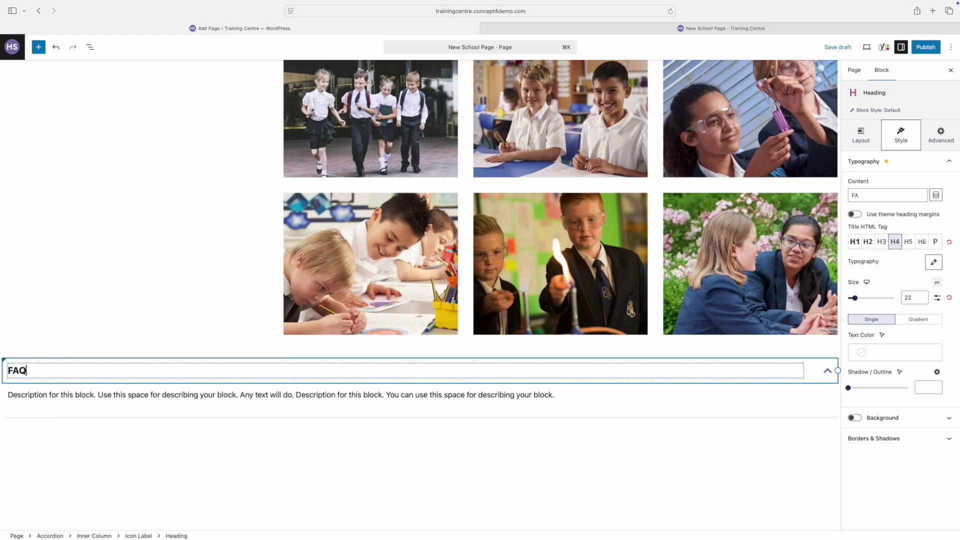
triple_click(36, 396)
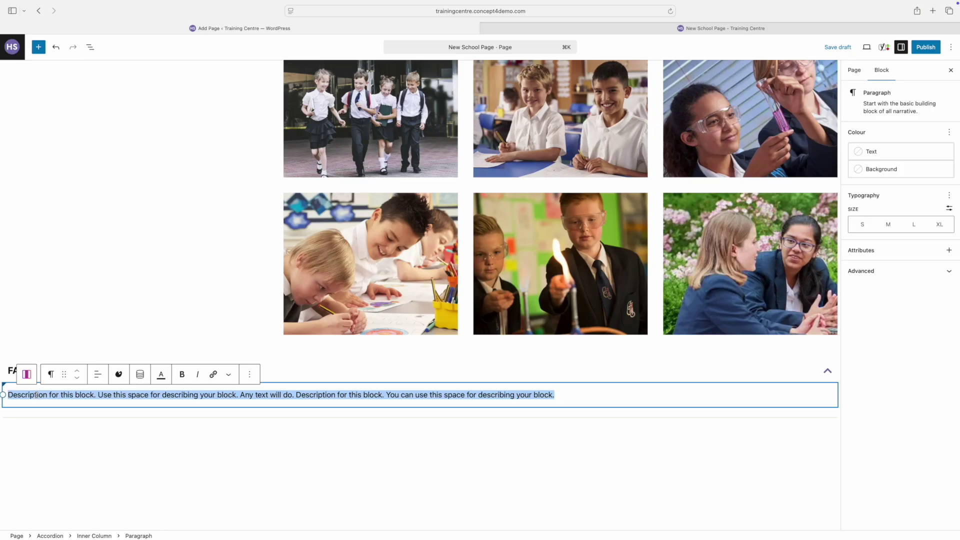
text(Lorem ipsum dolor sit amet, consectetur adipiscing elit. Duis viverra magna nunc, non bibendum elit ullamcorper vel. Curabitur eget mi ac enim venenatis molestie. Sed dictum eros ex, sed elementum nulla semper non. Pellentesque cursus, eros vitae lacinia molestie, quam tortor sodales ligula, sed aliquam est urna non risus. Suspendisse a commodo dolor, at mollis ex. Nullam commodo vestibulum convallis. Pellentesque sollicitudin, ligula sit amet dapibus egestas, augue neque convallis metus, sit amet dictum neque ligula tincidunt turpis. Duis egestas, ipsum at bibendum rutrum, magna lacus tincidunt mi, eu facilisis turpis est a augue. Sed leo tortor, tempus ut fermentum eget, ultricies sed ante. Praesent porta metus in elit pellentesque molestie. Cras vehicula vehicula urna a aliquam. Proin eu mauris purus.  Etiam non tristique libero. Integer cursus arcu id ligula tincidunt, convallis laoreet ante porttitor. Duis malesuada ullamcorper urna vel mattis. Quisque non mattis felis, non bibendum orci. Vestibulum ante eros, blandit ac volutpat vel, dapibus nec est. Curabitur eu dui arcu. Maecenas tempor lobortis sodales. Maecenas arcu sem, ornare sed maximus eu, feugiat vitae dui.)
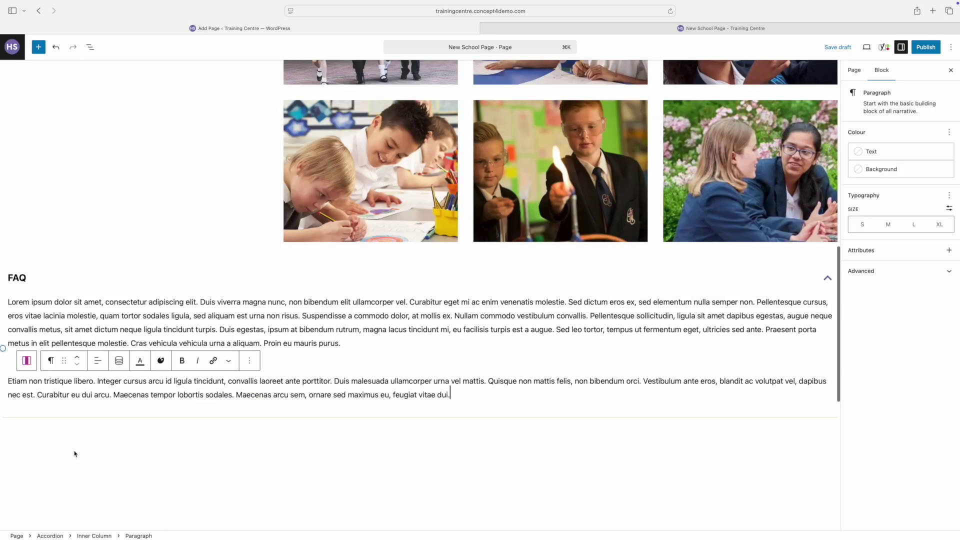
Step: Add a second default accordion titled 'FAQ 2' with pasted Lorem ipsum text
click(74, 454)
text(/ac)
key(Return)
click(51, 484)
double_click(55, 448)
triple_click(54, 447)
text(FAQ 2)
scroll(100, 397, down, 4)
click(827, 249)
triple_click(53, 274)
text(Lorem ipsum dolor sit amet, consectetur adipiscing elit. Duis viverra magna nunc, non bibendum elit ullamcorper vel. Curabitur eget mi ac enim venenatis molestie. Sed dictum eros ex, sed elementum nulla semper non. Pellentesque cursus, eros vitae lacinia molestie, quam tortor sodales ligula, sed aliquam est urna non risus. Suspendisse a commodo dolor, at mollis ex. Nullam commodo vestibulum convallis. Pellentesque sollicitudin, ligula sit amet dapibus egestas, augue neque convallis metus, sit amet dictum neque ligula tincidunt turpis. Duis egestas, ipsum at bibendum rutrum, magna lacus tincidunt mi, eu facilisis turpis est a augue. Sed leo tortor, tempus ut fermentum eget, ultricies sed ante. Praesent porta metus in elit pellentesque molestie. Cras vehicula vehicula urna a aliquam. Proin eu mauris purus. Etiam non tristique libero. Integer cursus arcu id ligula tincidunt, convallis laoreet ante porttitor. Duis malesuada ullamcorper urna vel mattis. Quisque non mattis felis, non bibendum orci. Vestibulum ante eros, blandit ac volutpat vel, dapibus nec est. Curabitur eu dui arcu. Maecenas tempor lobortis sodales. Maecenas arcu sem, ornare sed maximus eu, feugiat vitae dui.)
Step: Add a third default accordion titled 'FAQ 3' with pasted Lorem ipsum text
click(73, 320)
text(/ac)
key(Return)
click(55, 358)
triple_click(40, 322)
text(FAQ )
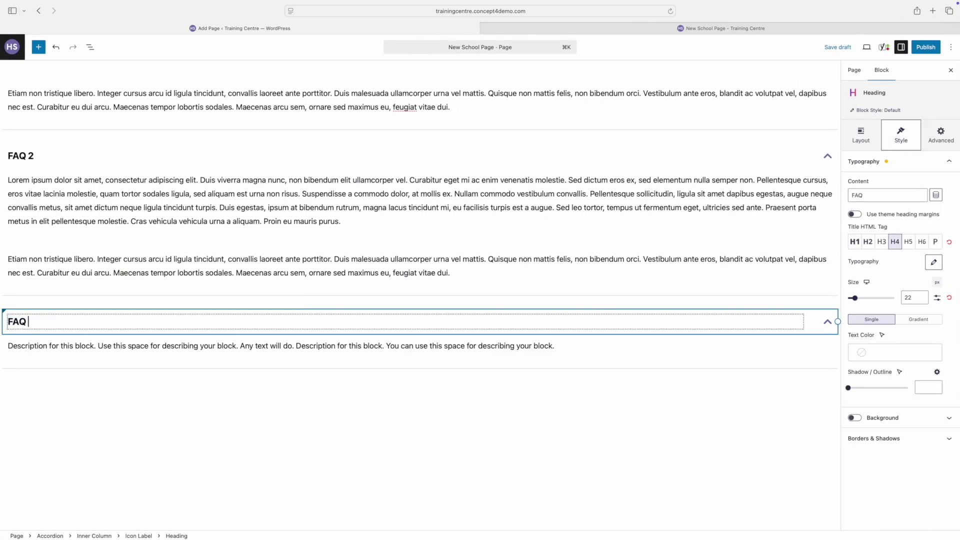
text(3)
triple_click(150, 345)
text(Lorem ipsum dolor sit amet, consectetur adipiscing elit. Duis viverra magna nunc, non bibendum elit ullamcorper vel. Curabitur eget mi ac enim venenatis molestie. Sed dictum eros ex, sed elementum nulla semper non. Pellentesque cursus, eros vitae lacinia molestie, quam tortor sodales ligula, sed aliquam est urna non risus. Suspendisse a commodo dolor, at mollis ex. Nullam commodo vestibulum convallis. Pellentesque sollicitudin, ligula sit amet dapibus egestas, augue neque convallis metus, sit amet dictum neque ligula tincidunt turpis. Duis egestas, ipsum at bibendum rutrum, magna lacus tincidunt mi, eu facilisis turpis est a augue. Sed leo tortor, tempus ut fermentum eget, ultricies sed ante. Praesent porta metus in elit pellentesque molestie. Cras vehicula vehicula urna a aliquam. Proin eu mauris purus.  Etiam non tristique libero. Integer cursus arcu id ligula tincidunt, convallis laoreet ante porttitor. Duis malesuada ullamcorper urna vel mattis. Quisque non mattis felis, non bibendum orci. Vestibulum ante eros, blandit ac volutpat vel, dapibus nec est. Curabitur eu dui arcu. Maecenas tempor lobortis sodales. Maecenas arcu sem, ornare sed maximus eu, feugiat vitae dui.)
click(266, 418)
click(866, 48)
Step: Preview the page, expand and collapse FAQ and FAQ 2, then search 'vid' in the editor
click(804, 131)
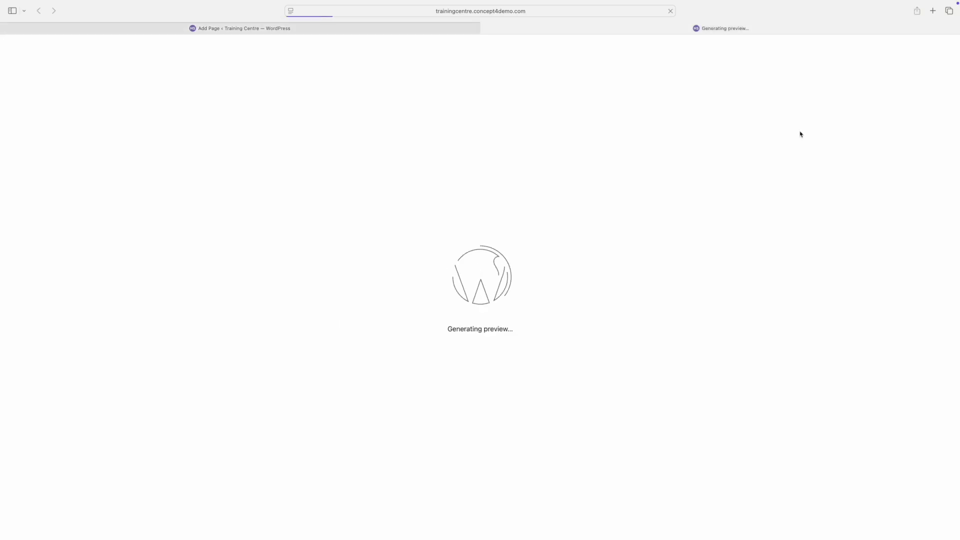
scroll(646, 215, down, 15)
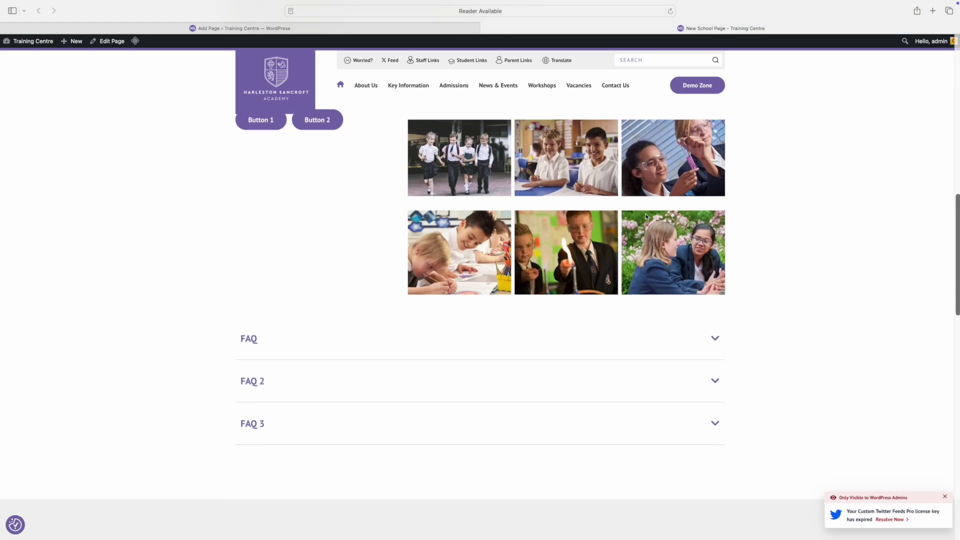
click(715, 224)
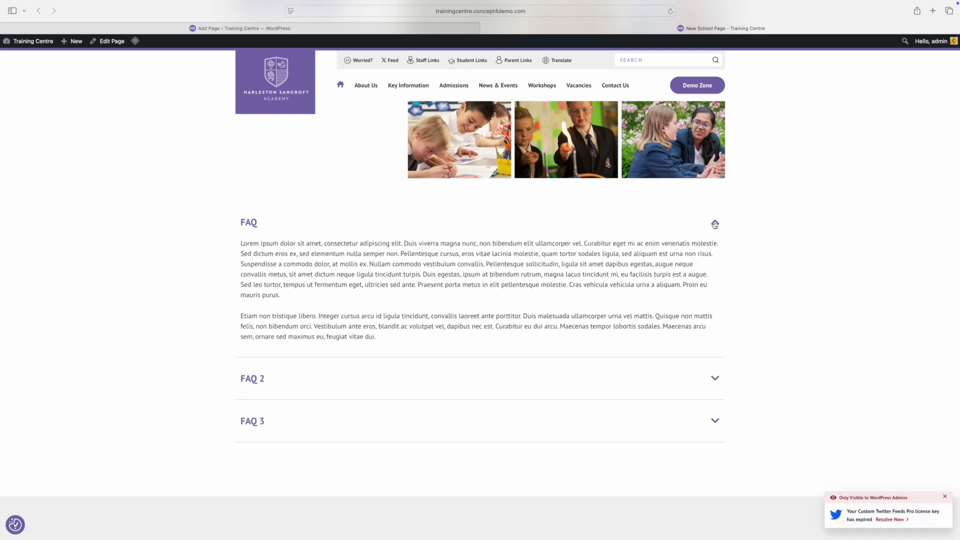
click(715, 223)
click(715, 265)
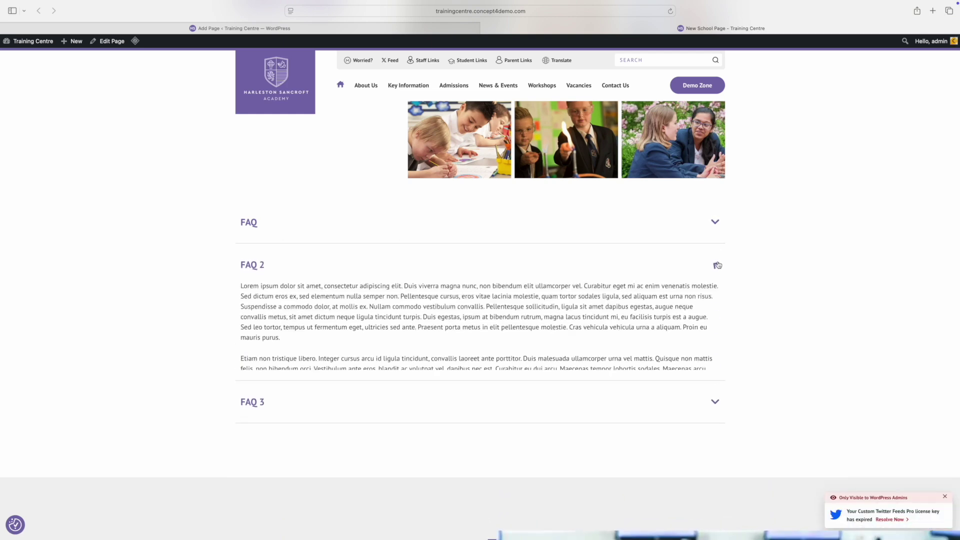
click(715, 264)
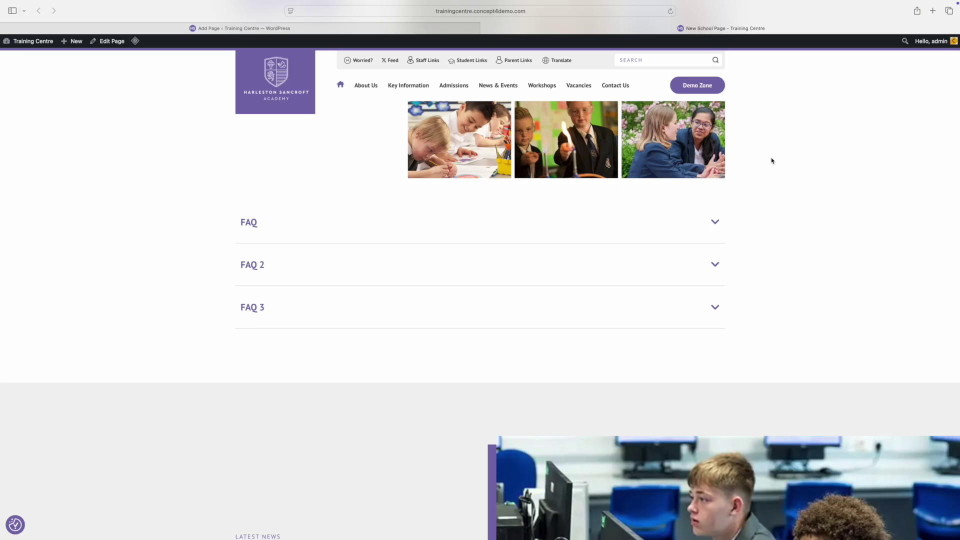
key(ctrl+shift+Tab)
text(vid)
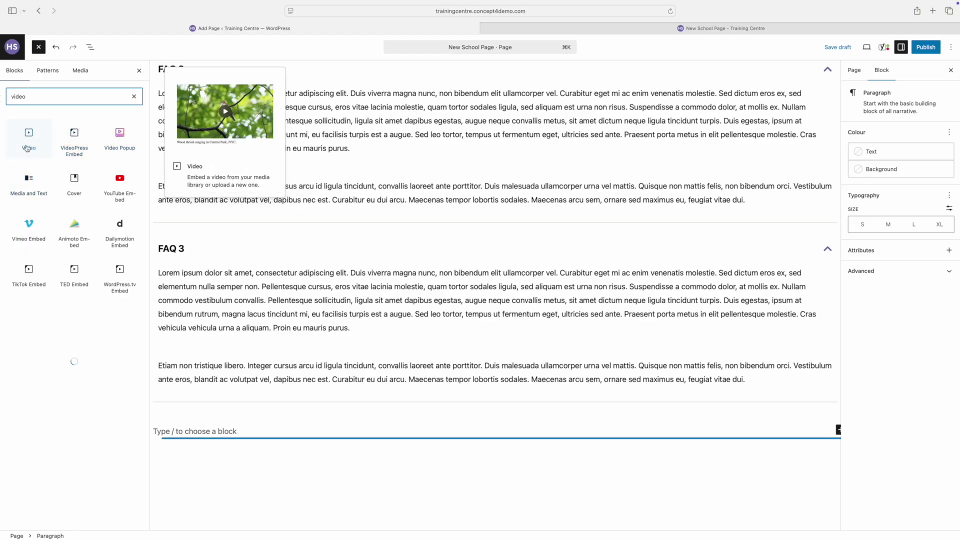
Step: Embed the school promo video from its YouTube URL and add an empty block below it
click(28, 140)
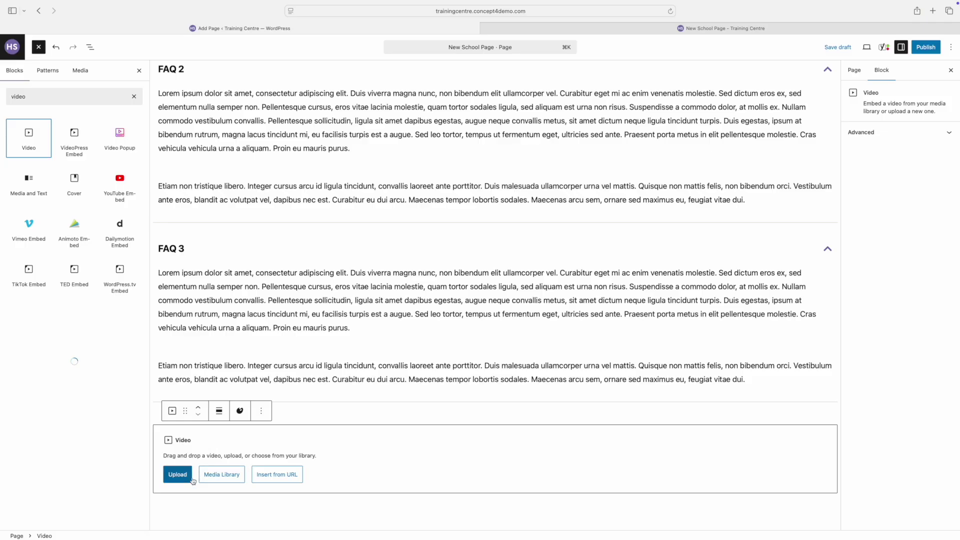
click(277, 479)
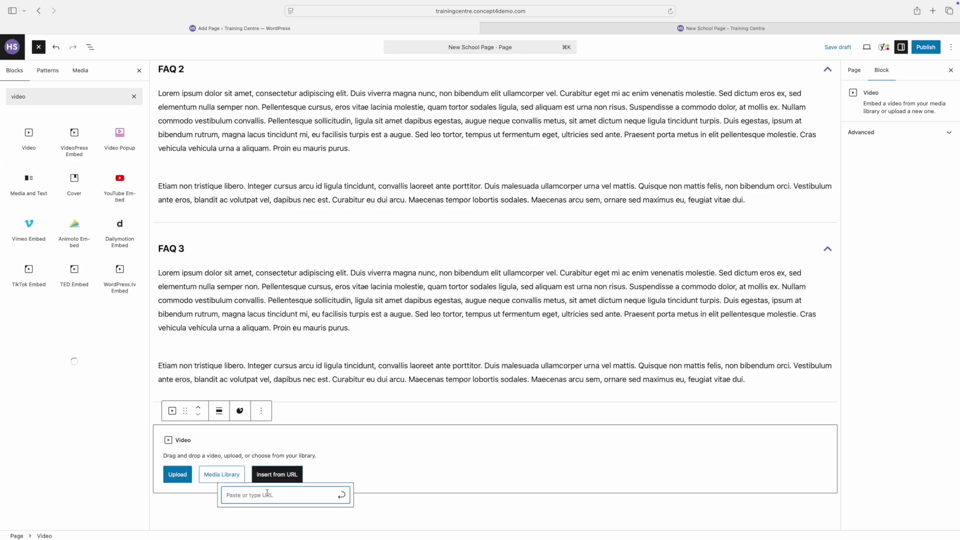
text(https://www.youtube.com/watch?v=LS5C9MKdD3o)
click(342, 497)
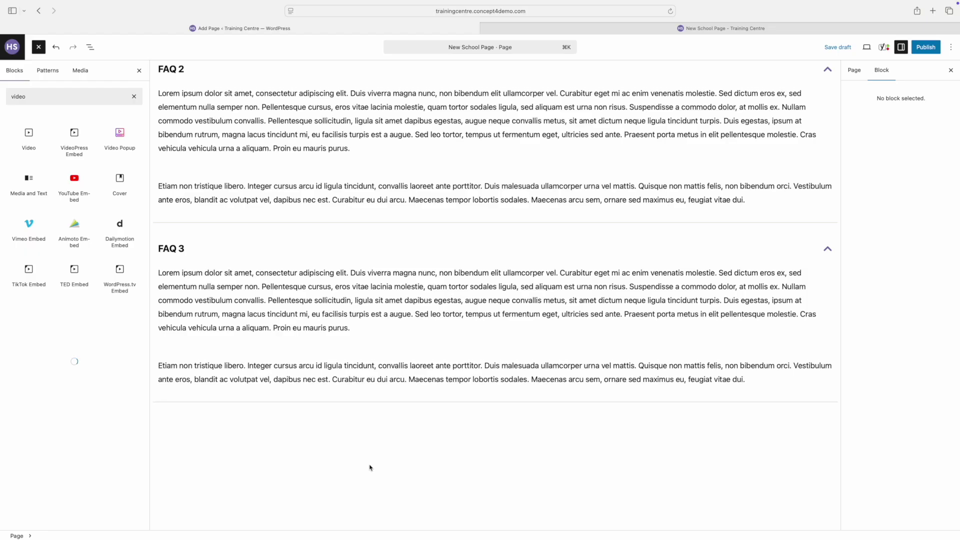
scroll(370, 468, down, 10)
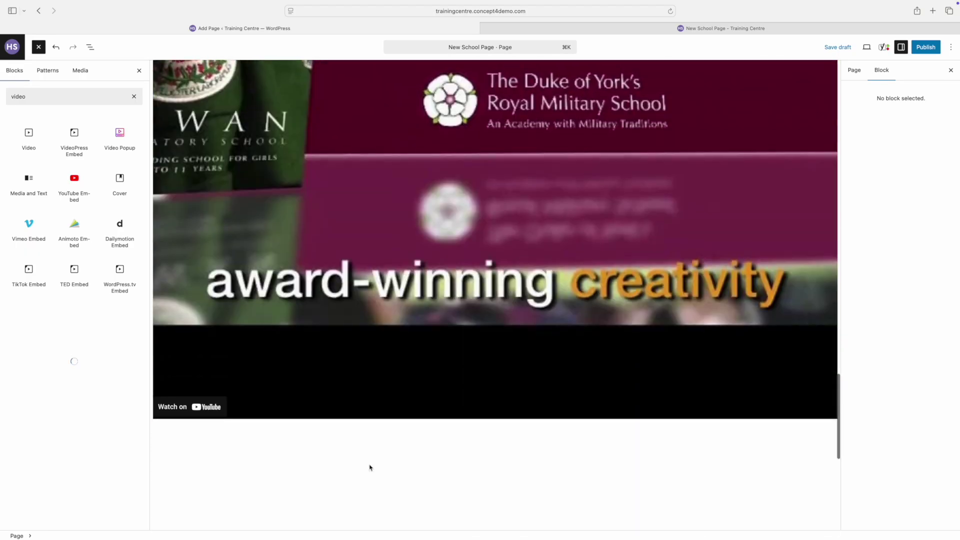
click(370, 467)
Step: Move the YouTube Embed above the FAQ accordions in List View and check it in preview
click(90, 47)
drag(50, 200, 54, 150)
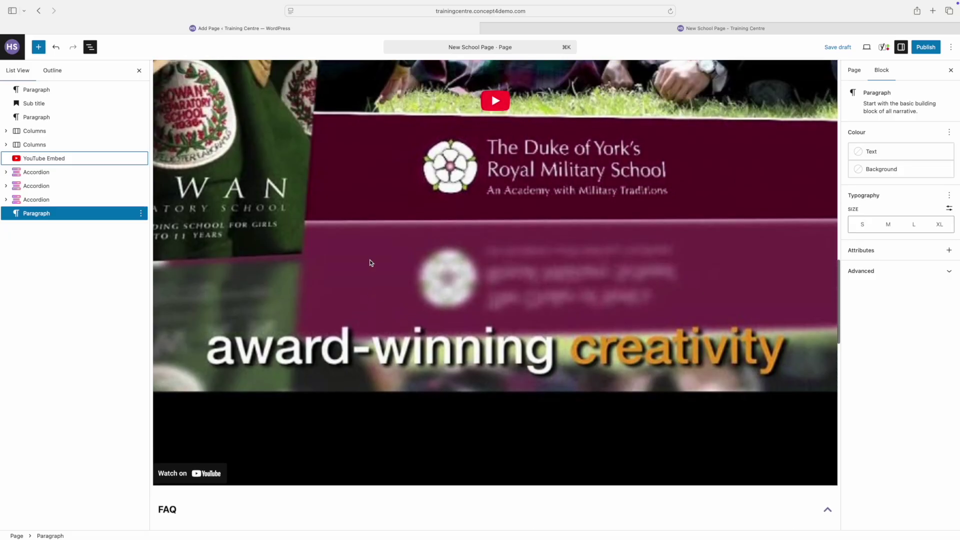
click(867, 47)
click(816, 131)
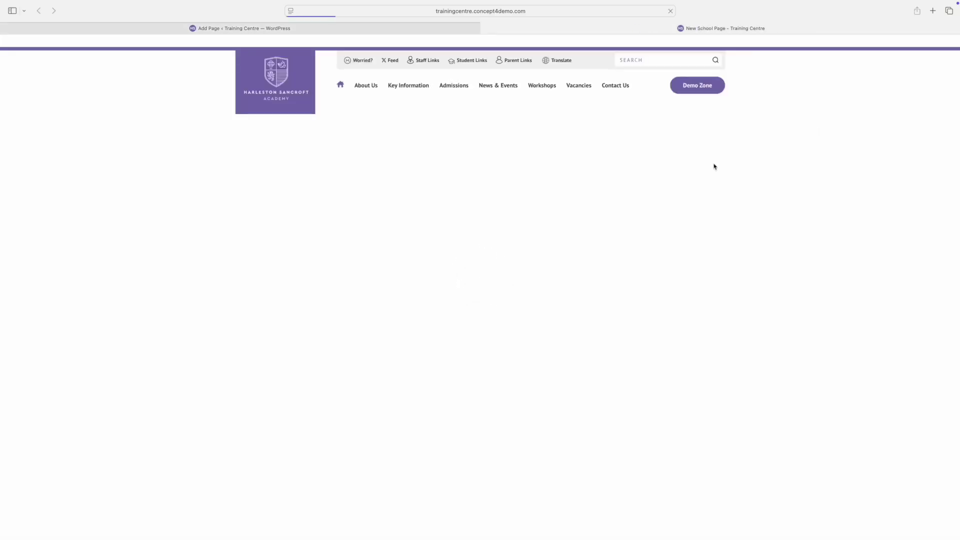
scroll(696, 223, down, 10)
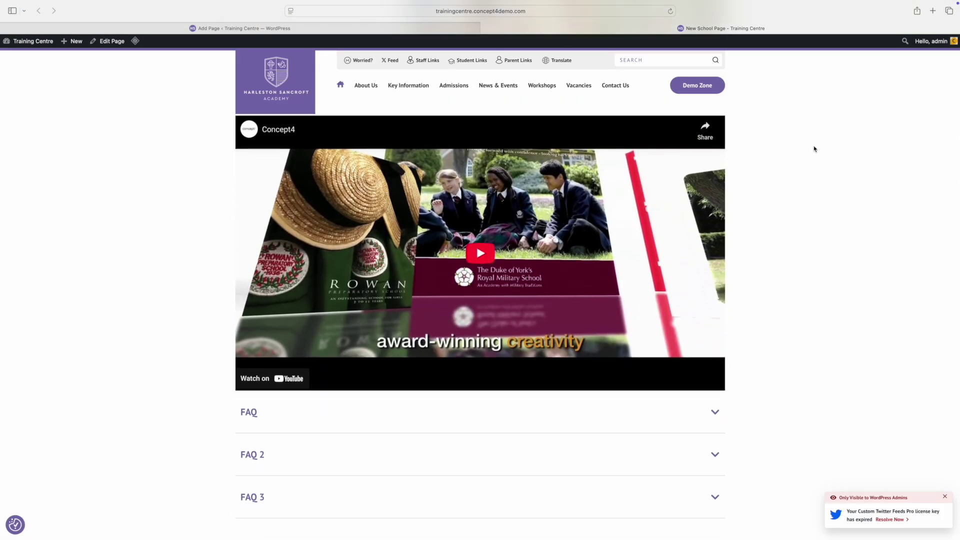
mouse_move(848, 3)
scroll(230, 186, up, 3)
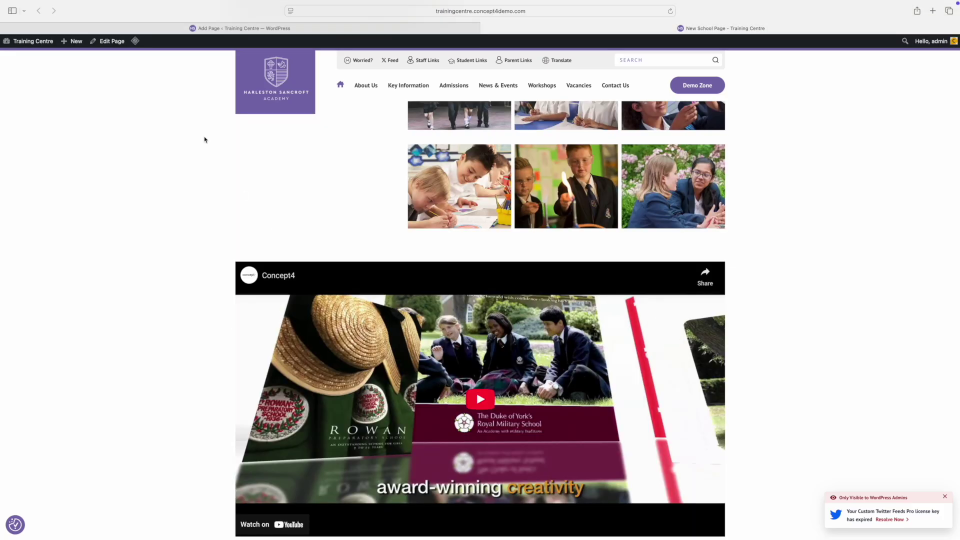
click(224, 29)
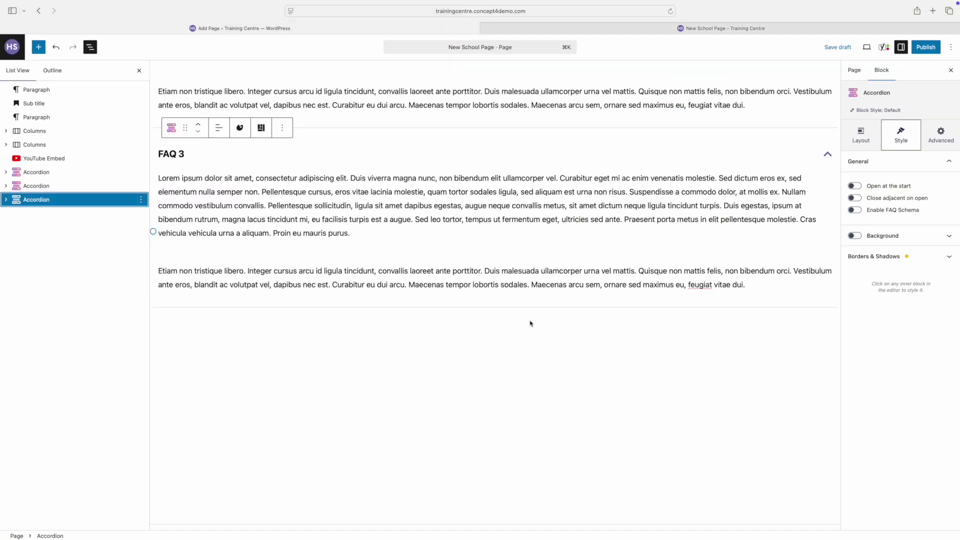
Step: Insert a 2-column, 5-row table below the FAQs with the Stripes style
click(609, 348)
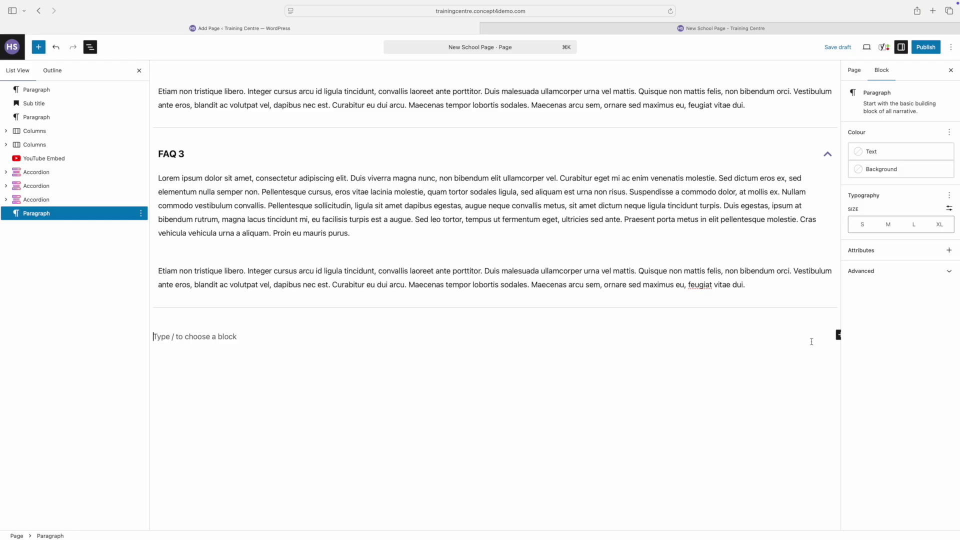
click(837, 336)
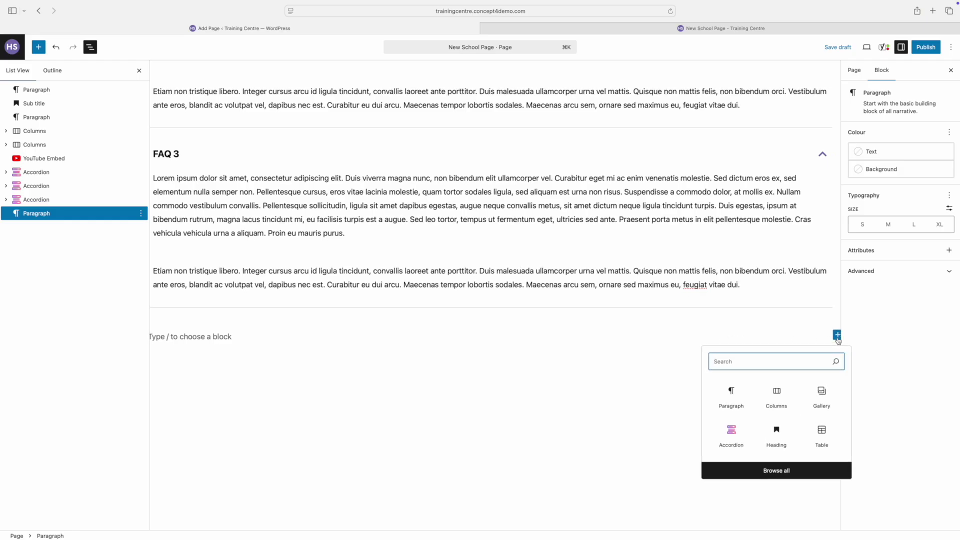
text(tabl)
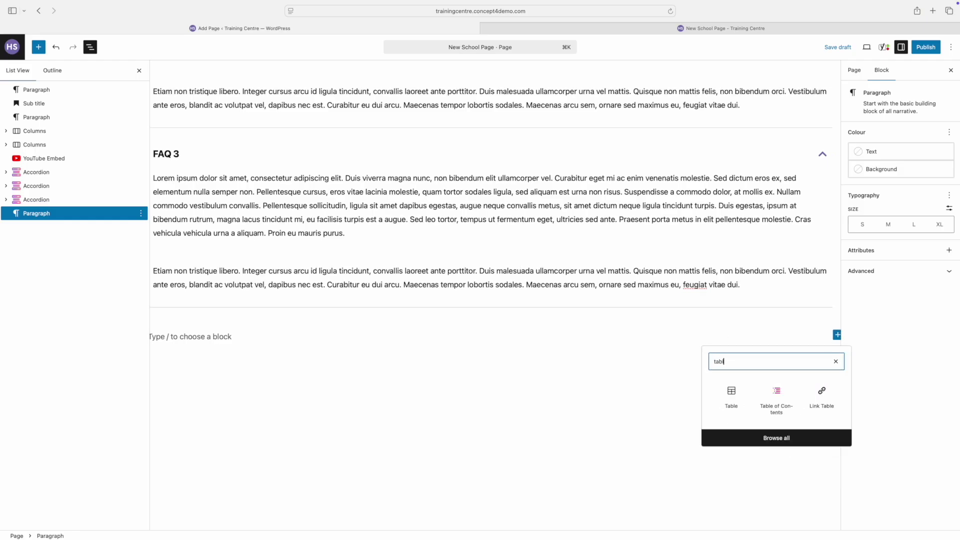
click(731, 394)
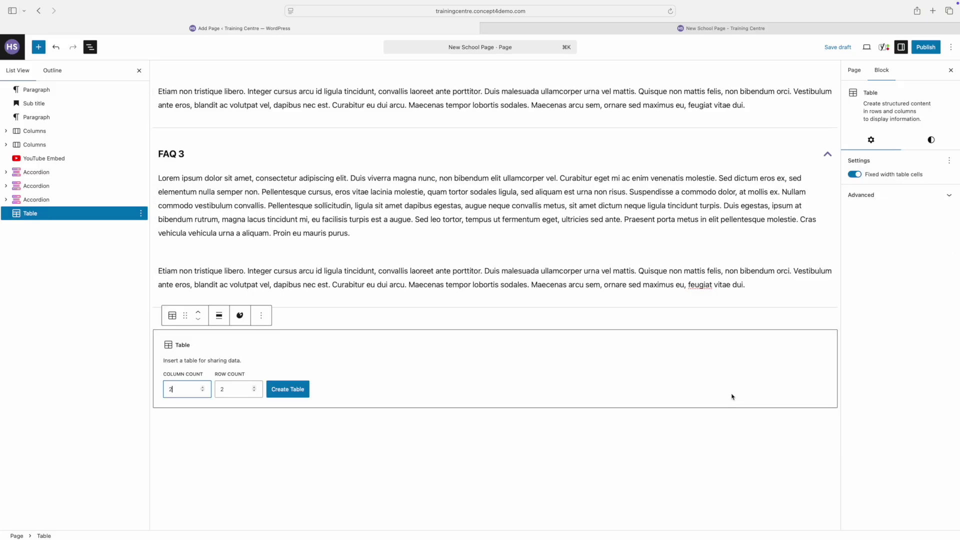
click(226, 393)
click(287, 391)
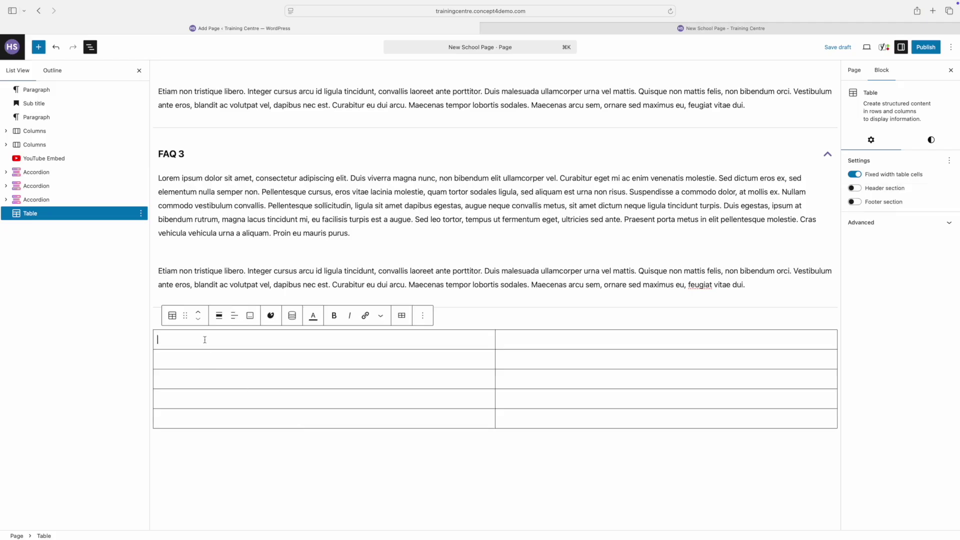
click(172, 315)
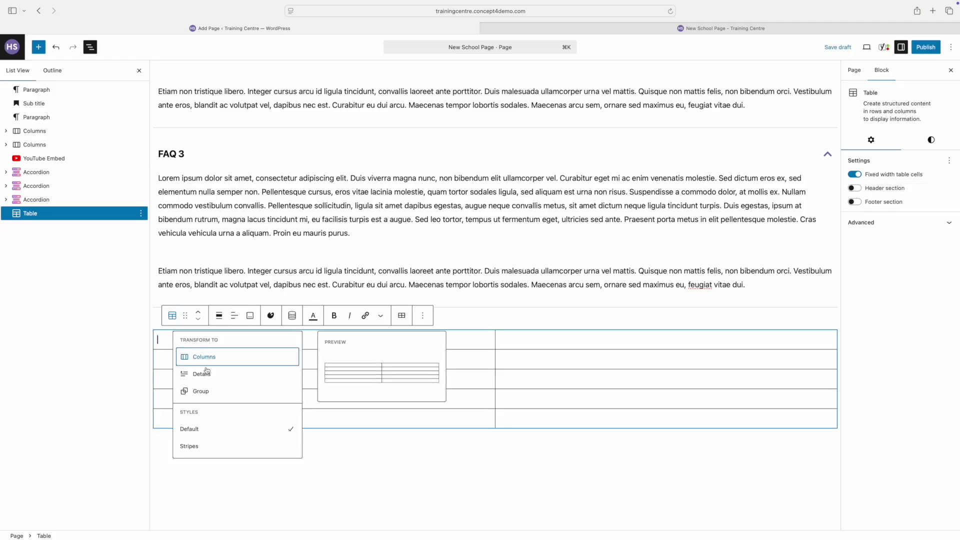
click(196, 448)
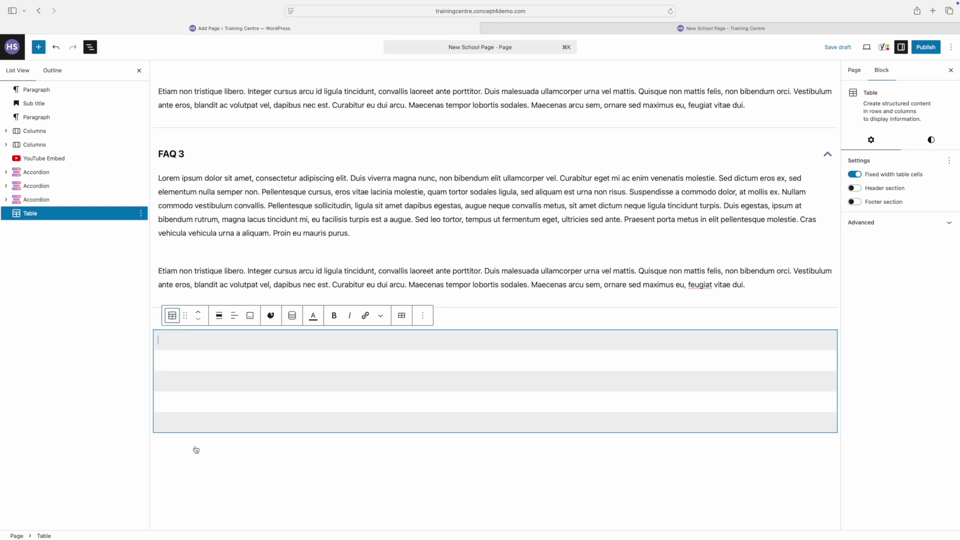
Step: Enter the headers Name and Class and the pupils Bob, Susan, Alan and Sally
click(200, 339)
text(Name)
click(574, 340)
text(Class)
click(253, 365)
text(Bob)
click(217, 377)
text(Susan)
click(173, 399)
text(Alan)
click(173, 422)
text(Sally)
Step: Fill in the classes 2W, 4R, 6Y and 8T beside the pupils
click(502, 361)
text(2W)
click(504, 381)
text(4R)
click(512, 402)
text(6Y)
click(508, 422)
text(8T)
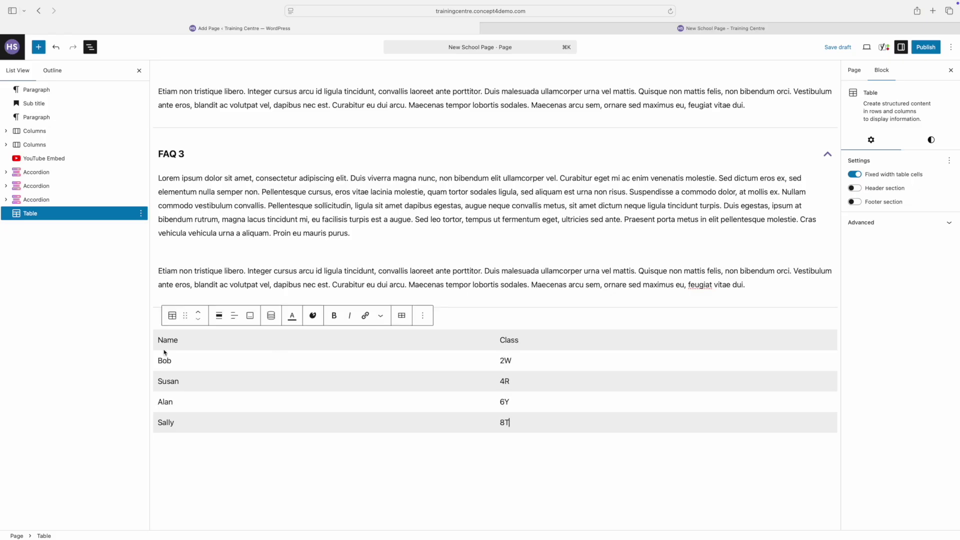
Step: Make the Name and Class header cells bold
double_click(169, 340)
click(334, 315)
double_click(507, 340)
click(334, 316)
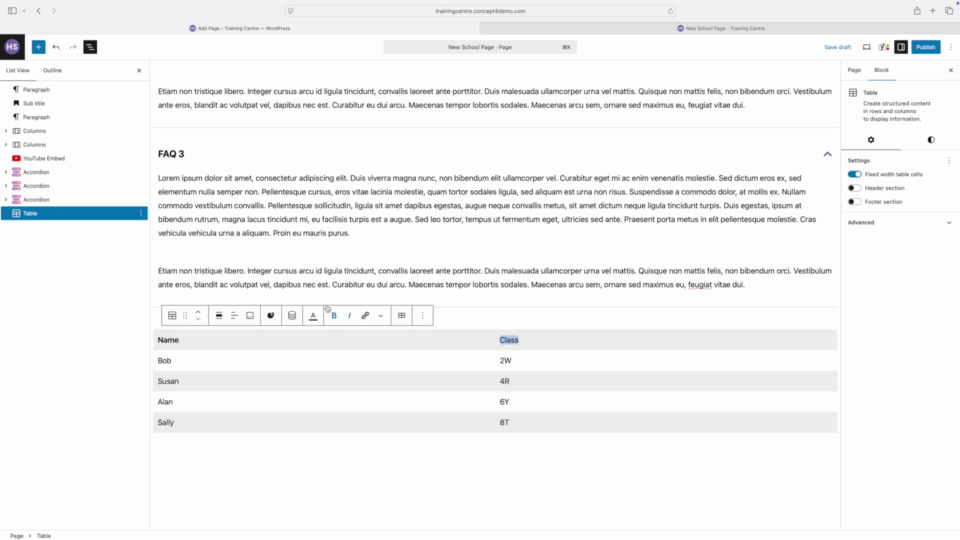
click(335, 316)
Step: Preview the page in a new tab and scroll down past the buttons and gallery
click(867, 47)
click(808, 132)
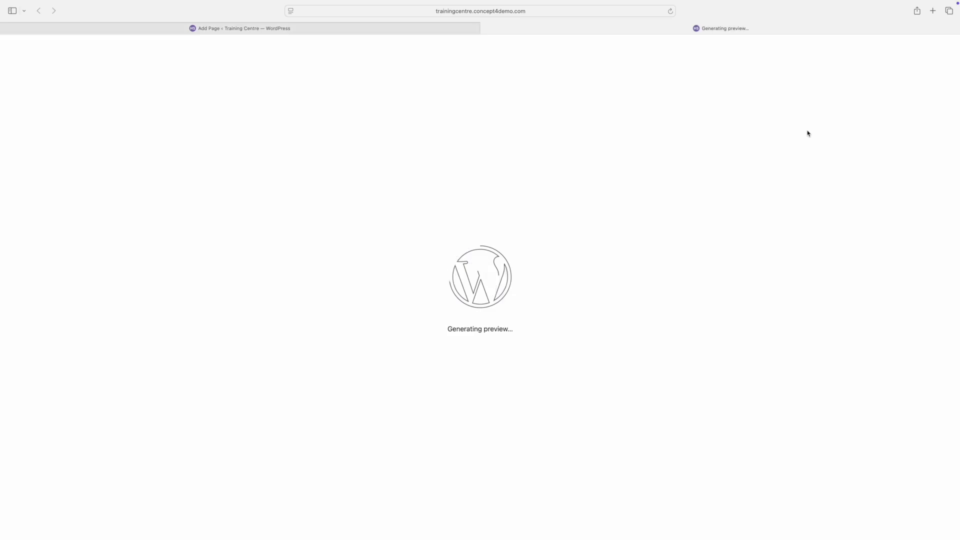
scroll(678, 204, down, 10)
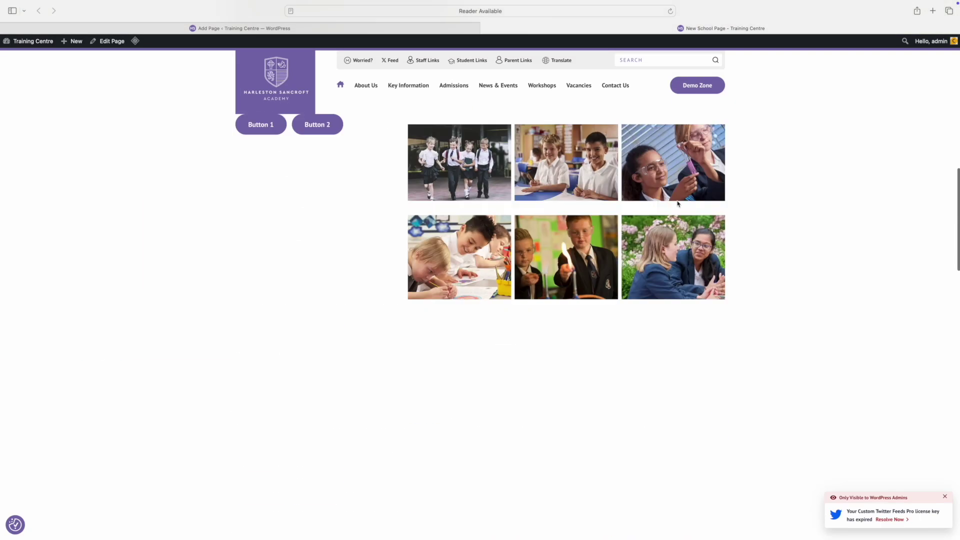
scroll(678, 204, down, 10)
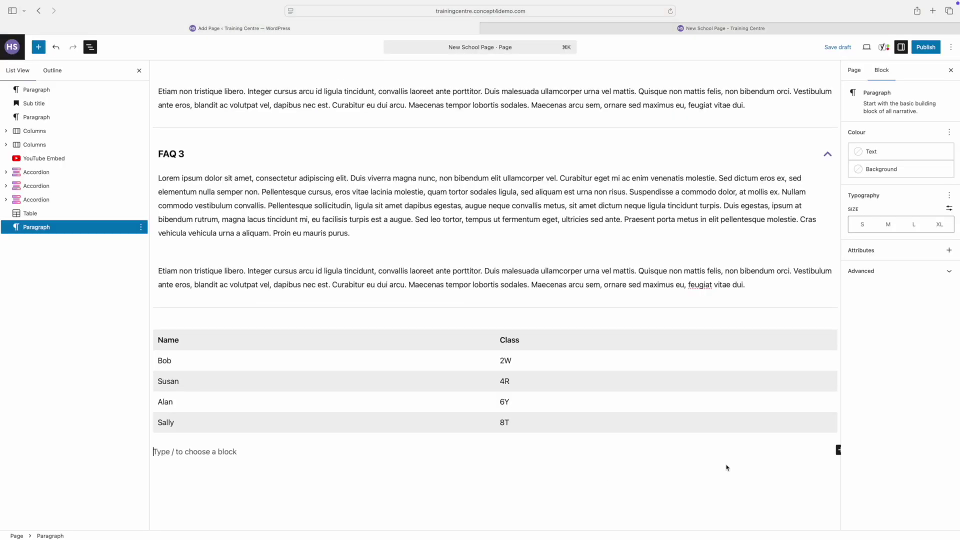
Step: Add a Link Table block below the Name/Class table by searching 'link'
click(839, 452)
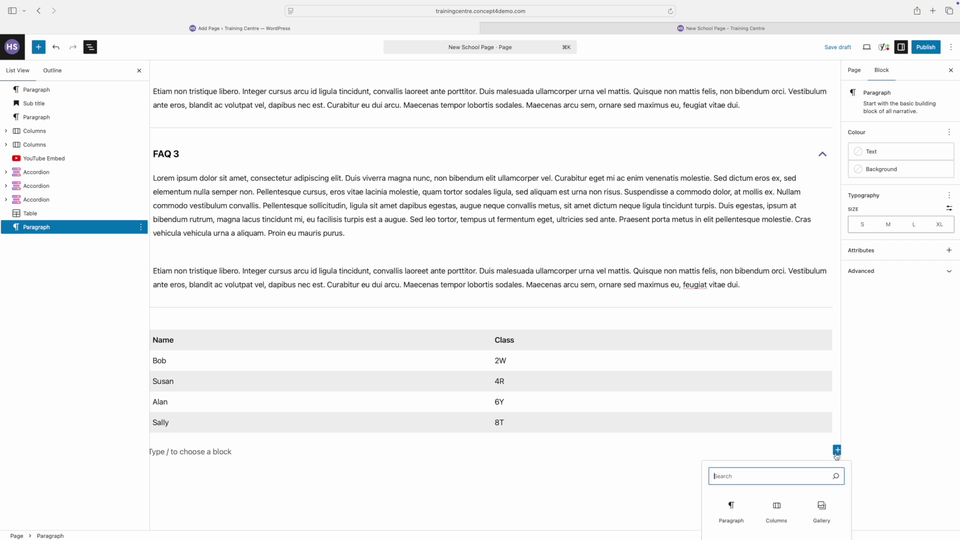
text(link)
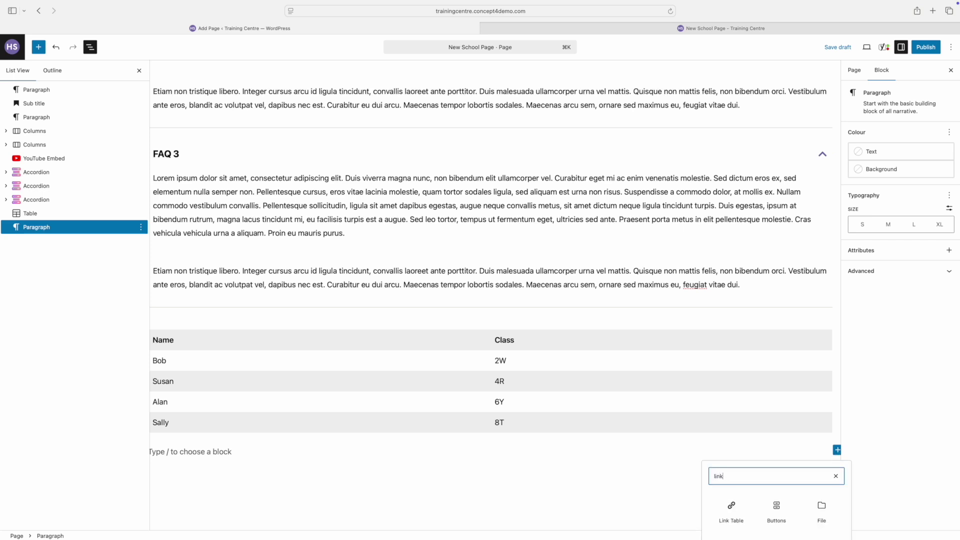
click(739, 507)
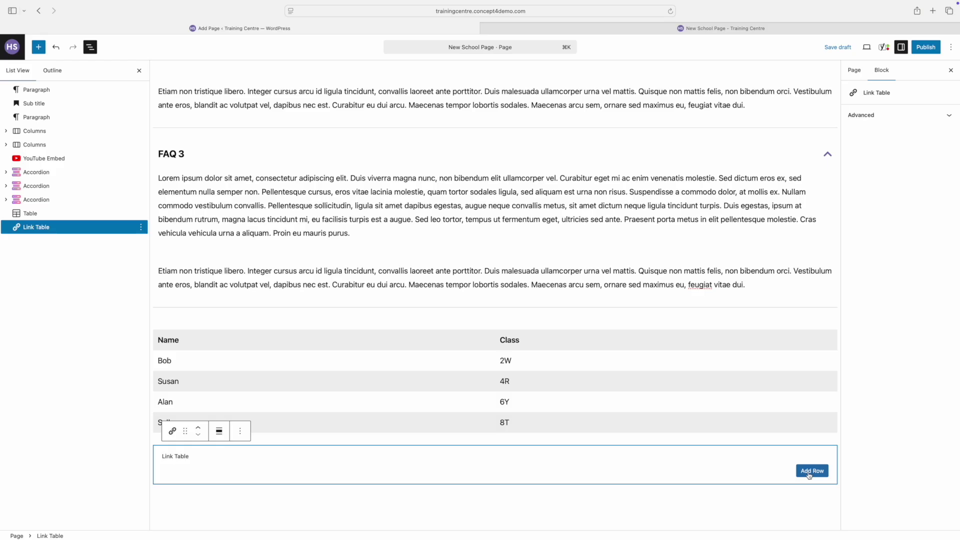
Step: Add a page-link row titled 'Revision Material' that points to the team page
click(809, 472)
click(388, 478)
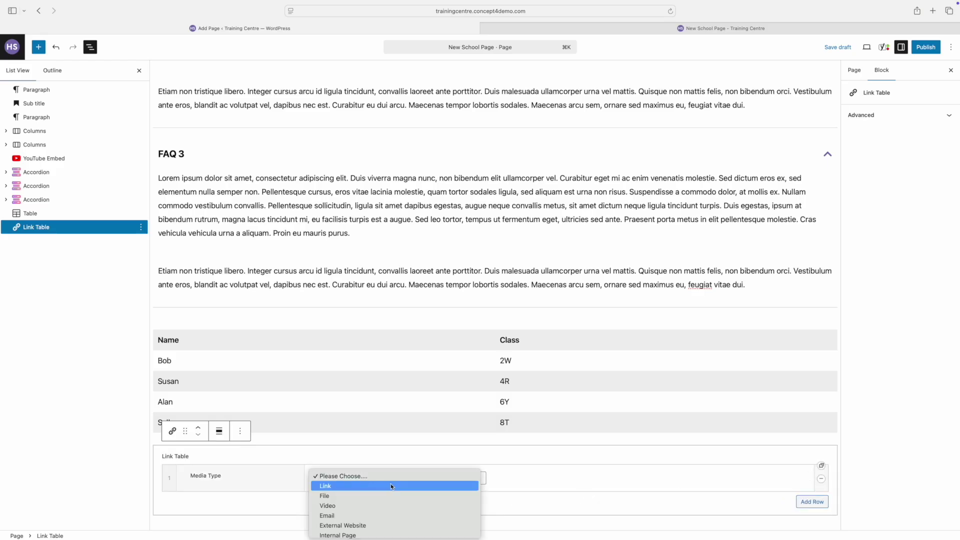
click(352, 532)
scroll(349, 450, down, 3)
click(347, 385)
text(Revision Material)
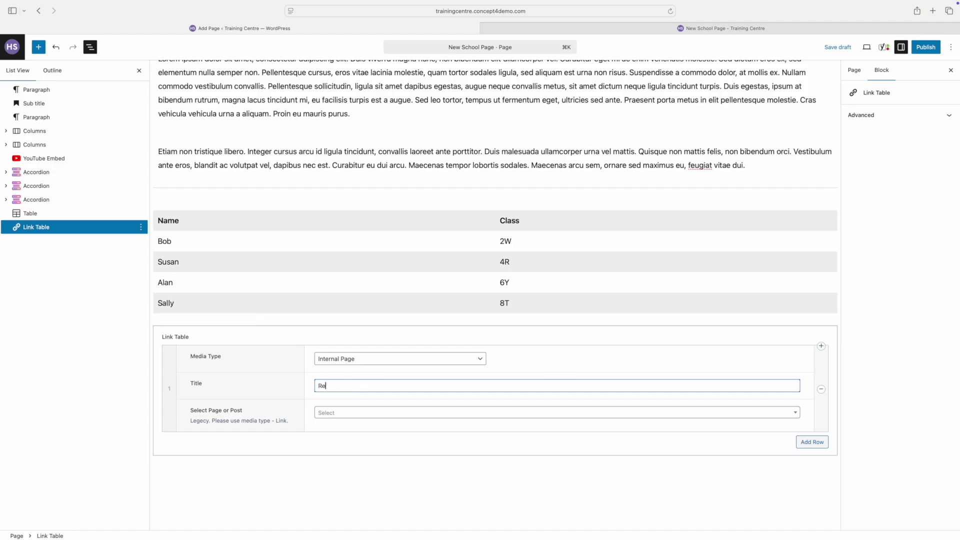
click(336, 413)
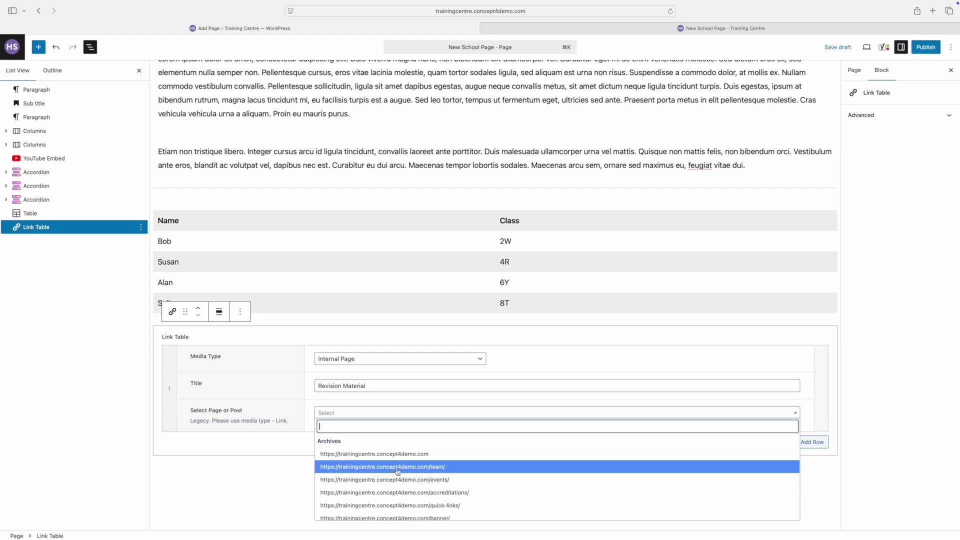
click(398, 468)
click(806, 443)
click(370, 446)
click(342, 493)
click(350, 468)
text(News)
key(Tab)
text(www.bbc.co.uk)
Step: Add a video row titled 'Video Tutorial' with the pasted YouTube tutorial link
click(812, 479)
click(396, 475)
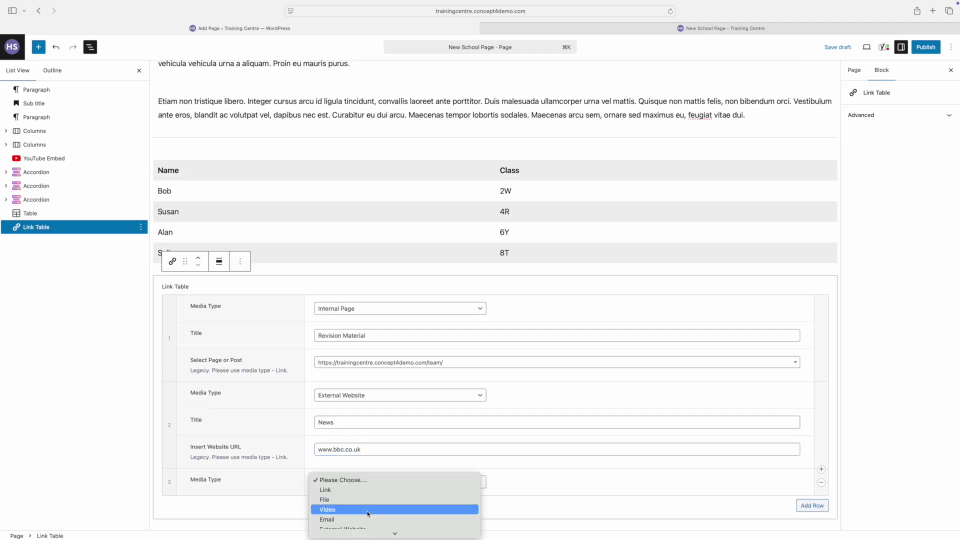
click(330, 499)
click(365, 424)
text(Video Tutorial)
key(Tab)
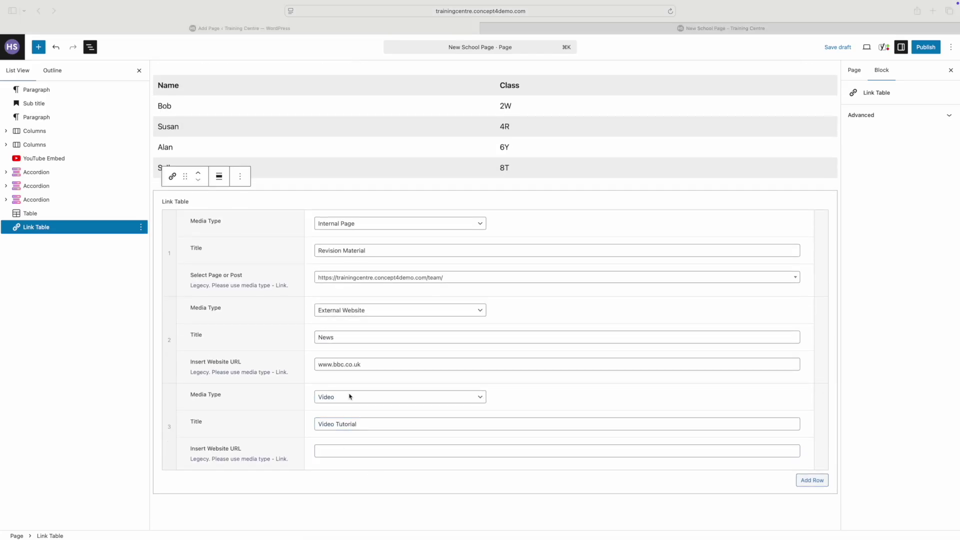
text(https://www.youtube.com/watch?v=LS5C9MKdD3o)
Step: Add an email row titled with the teacher's name and their contact email address
click(812, 480)
click(400, 483)
click(382, 484)
click(332, 470)
text(Mr Smith)
click(320, 498)
text(smith@school.com)
Step: Finish the link table and add an empty paragraph below it
click(169, 521)
scroll(169, 522, down, 1)
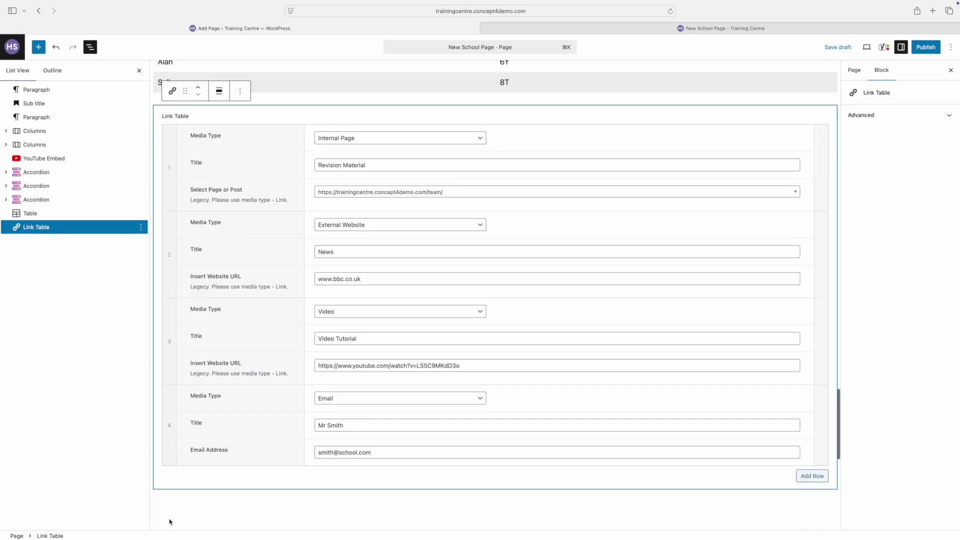
click(170, 521)
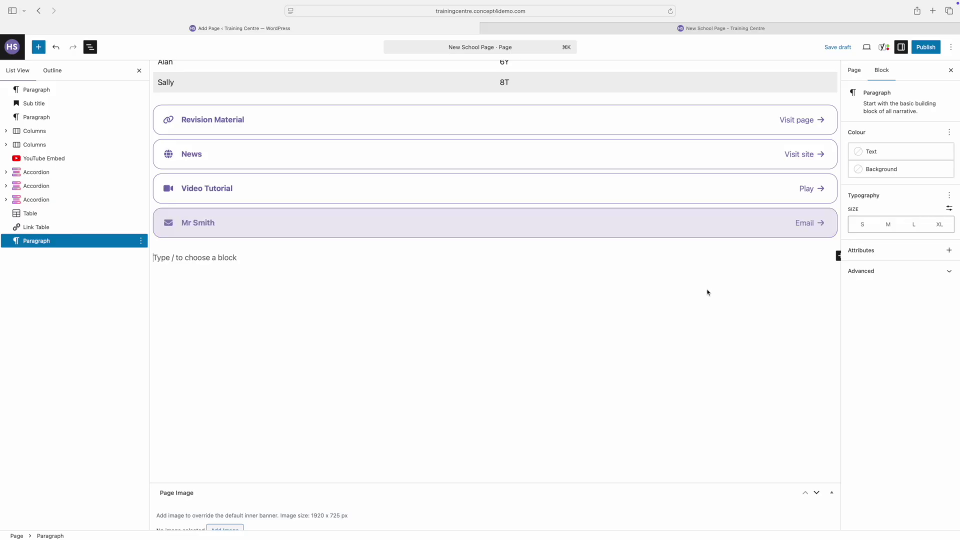
scroll(745, 175, down, 3)
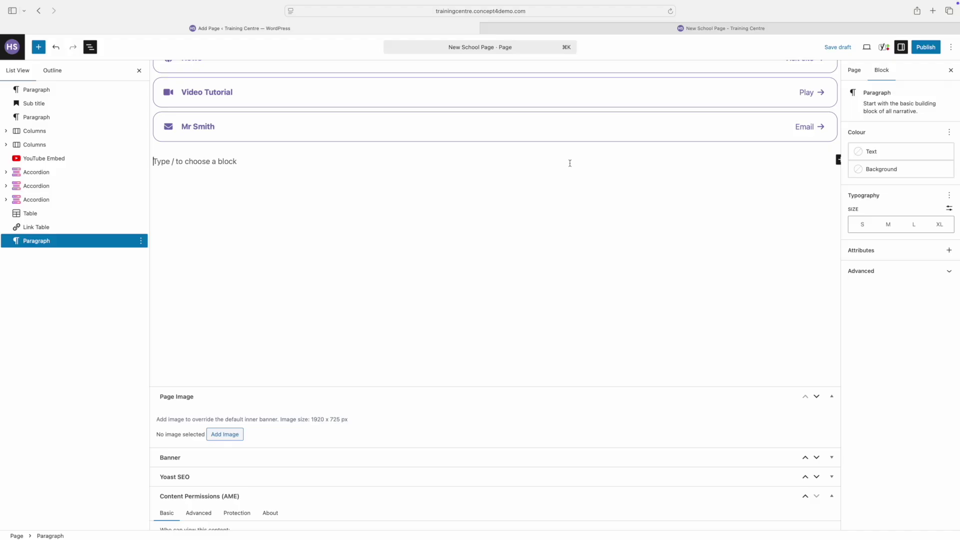
Step: Insert a Quote block reading 'Be yourself; everyone else is already taken', cited to Oscar Wilde
text(/quo)
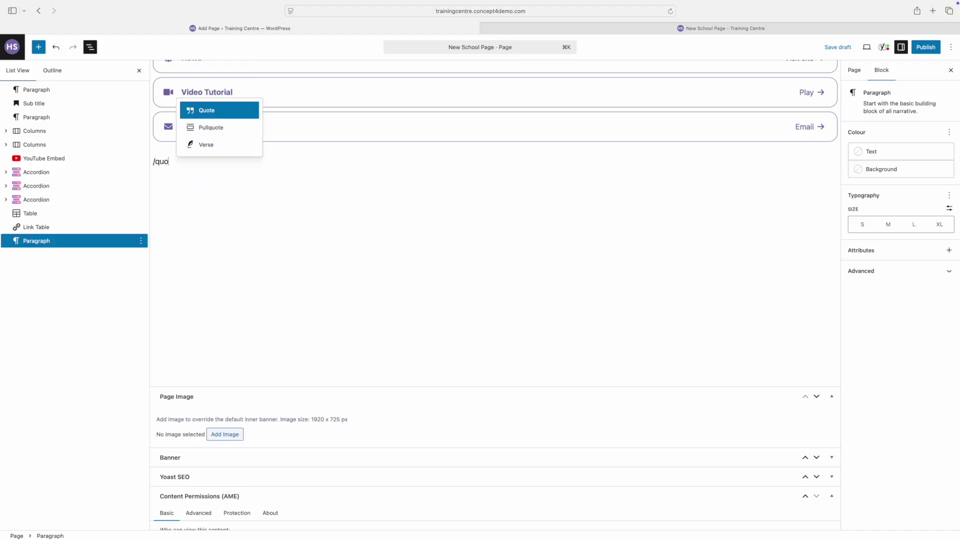
click(210, 114)
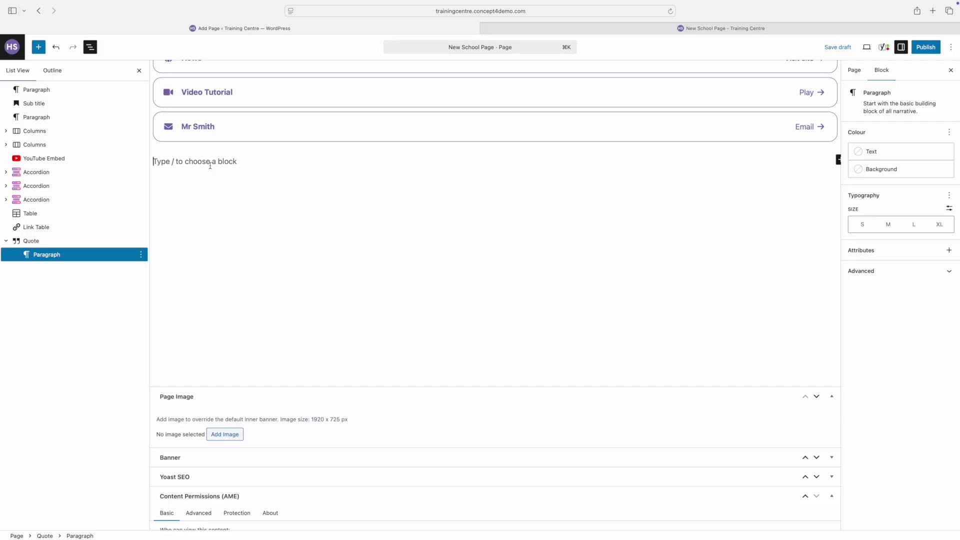
text(Be yourself; everyone else is already taken)
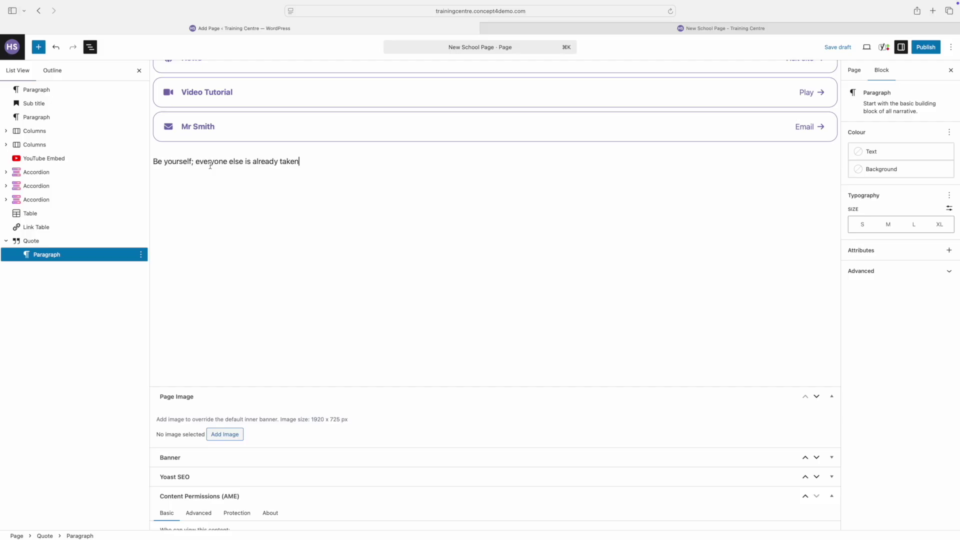
click(26, 245)
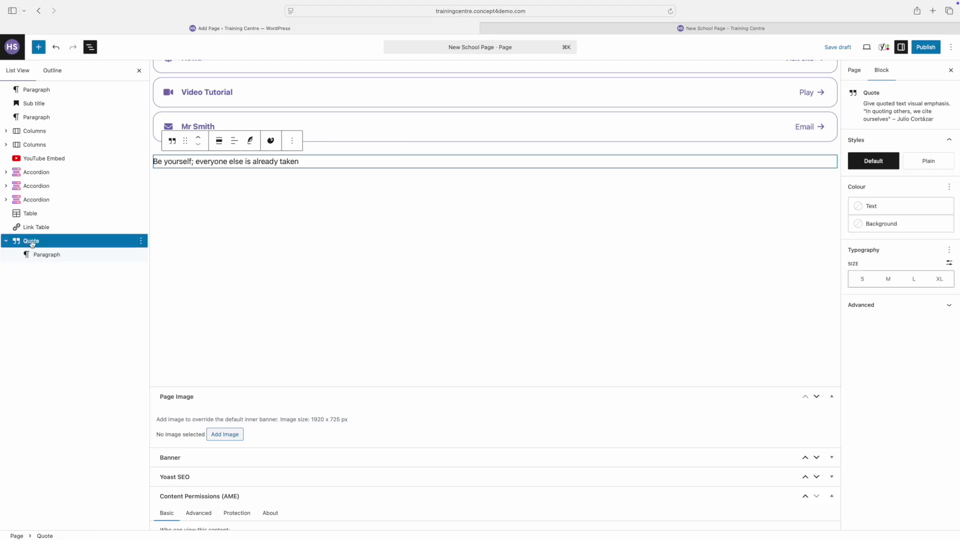
click(251, 141)
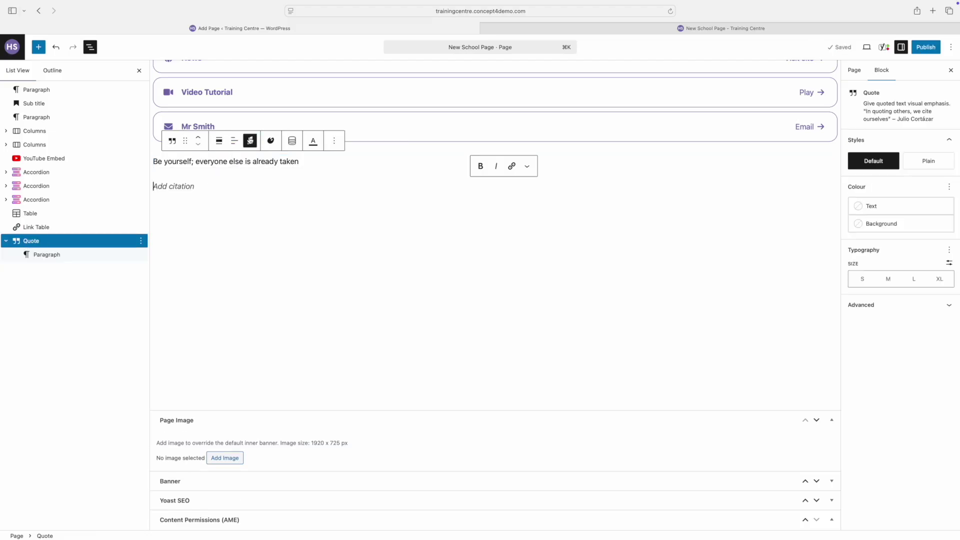
text(Oscar Wilde)
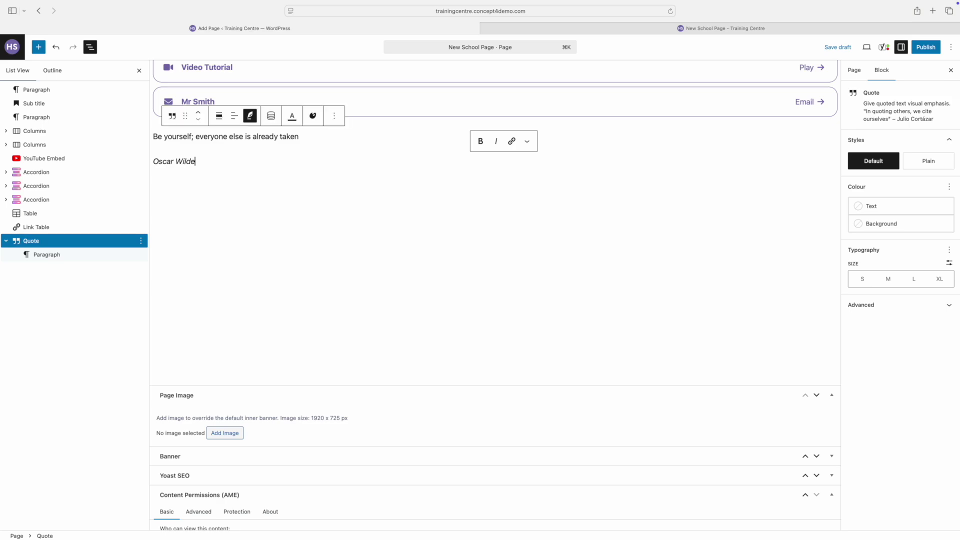
click(867, 47)
click(821, 133)
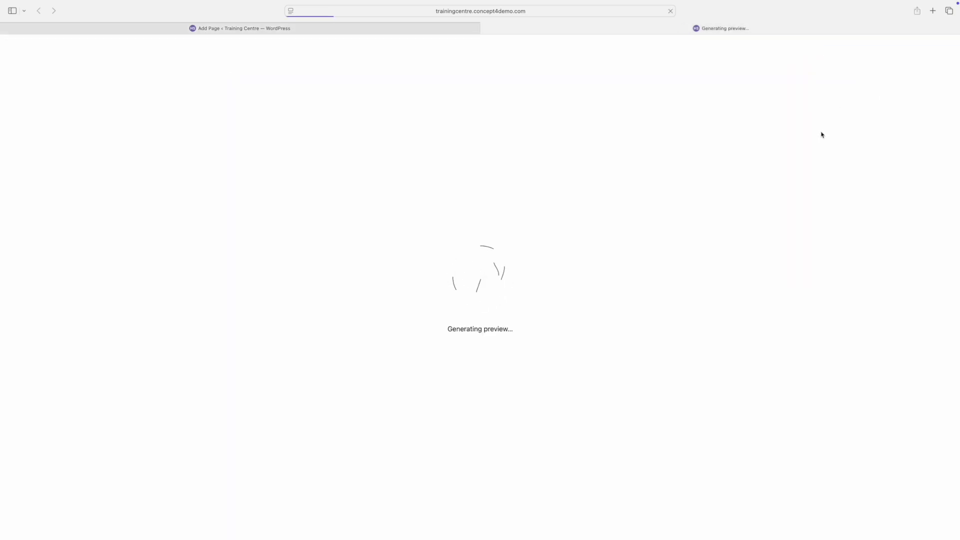
scroll(630, 211, down, 15)
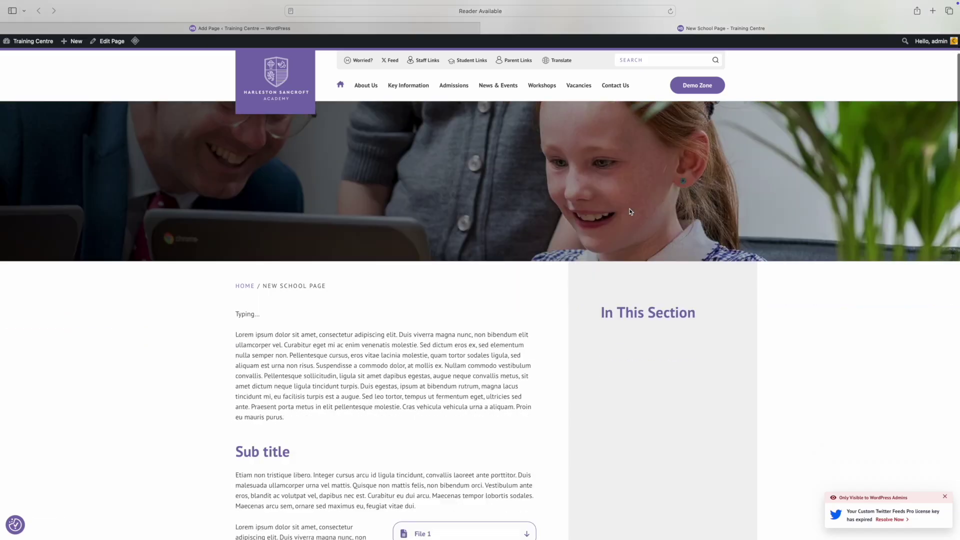
scroll(630, 212, down, 10)
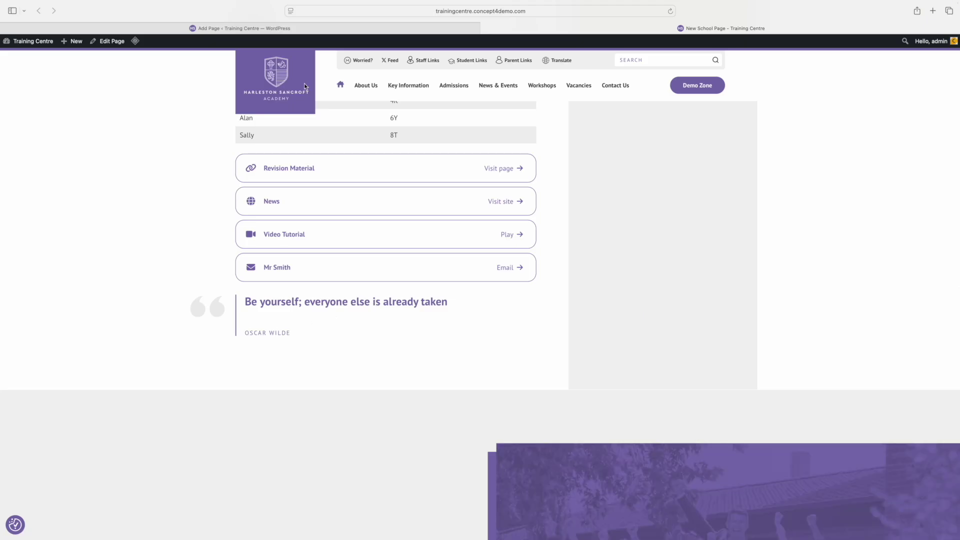
Step: Insert a Menu List below the quote using the Main menu with About Us items
click(257, 31)
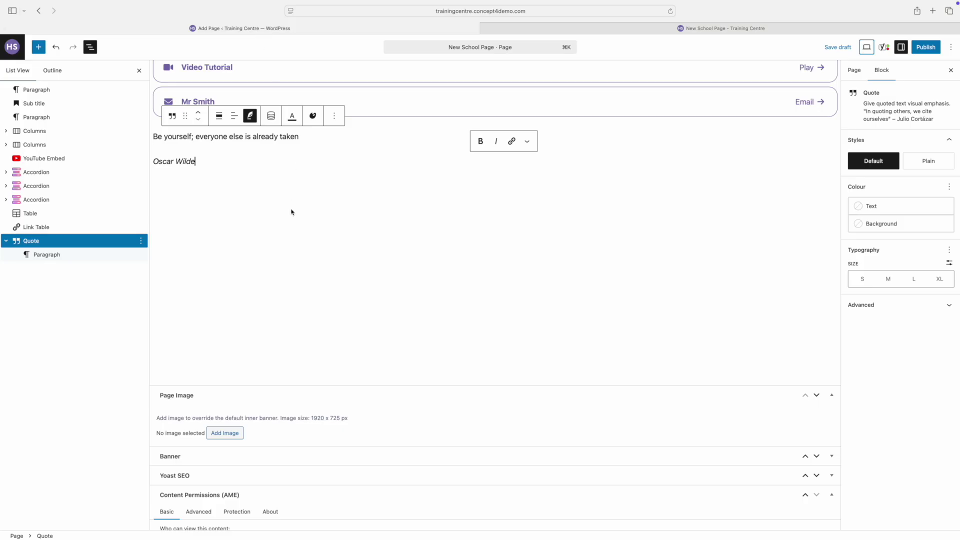
click(271, 244)
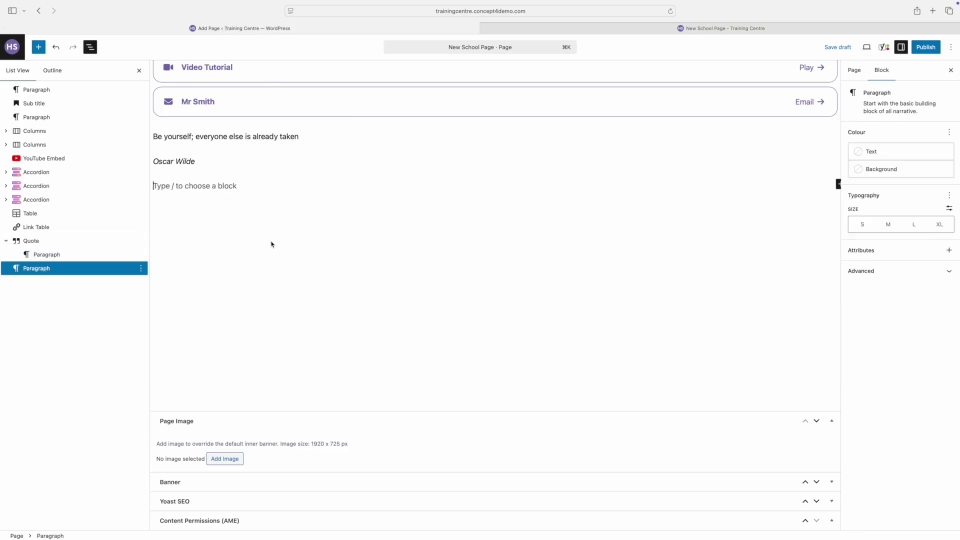
text(/)
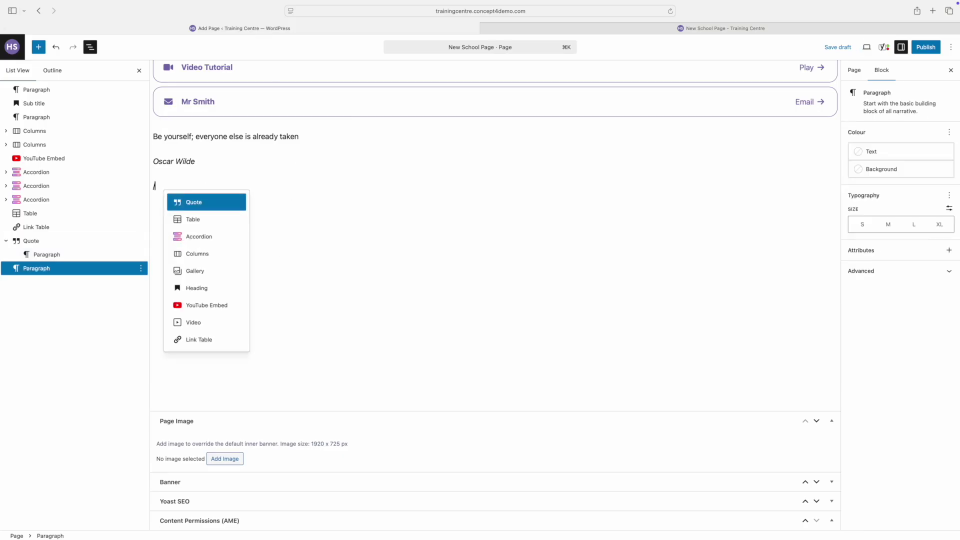
text(menu)
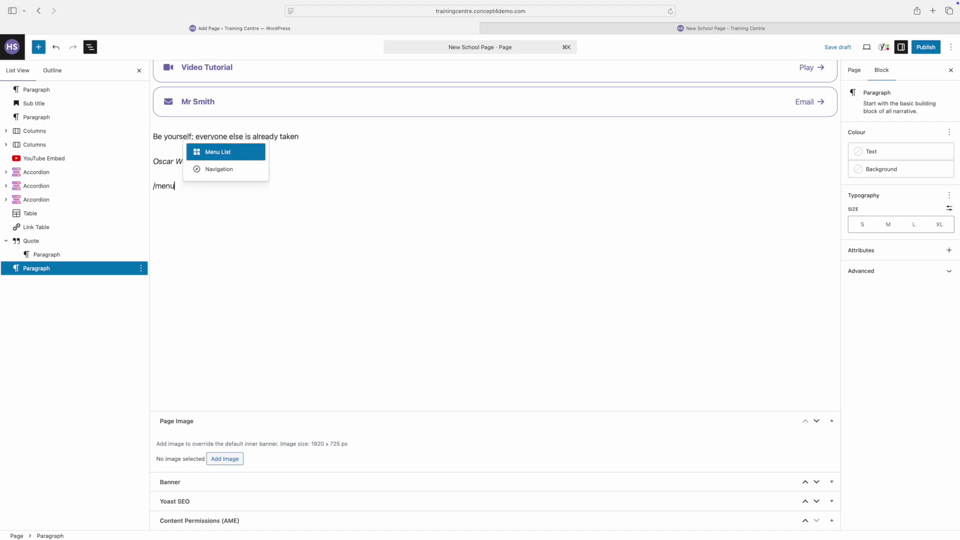
click(224, 152)
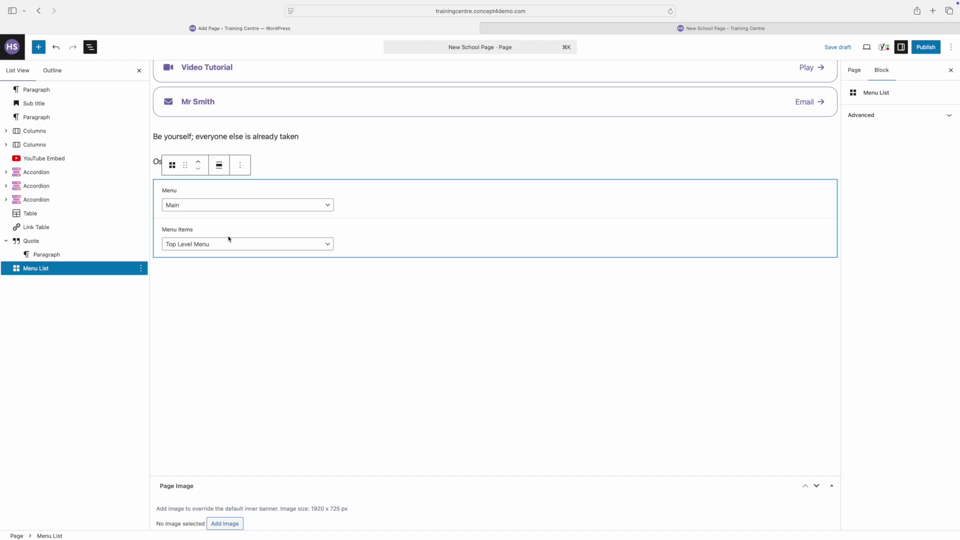
click(223, 209)
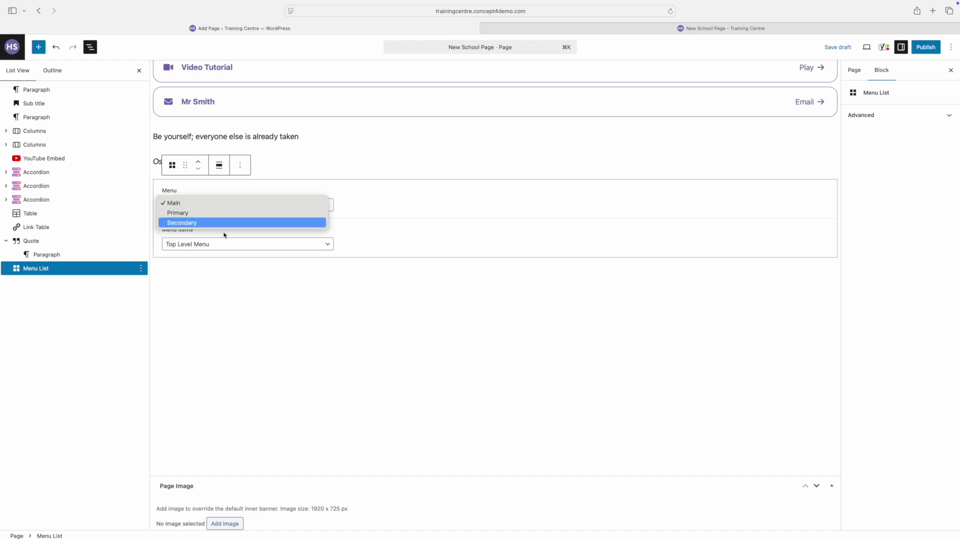
click(226, 252)
click(226, 248)
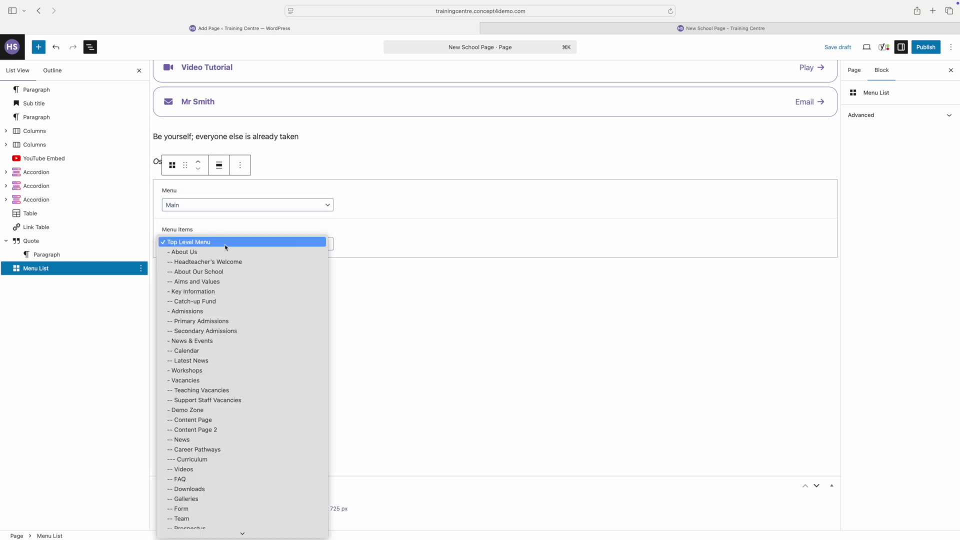
click(219, 252)
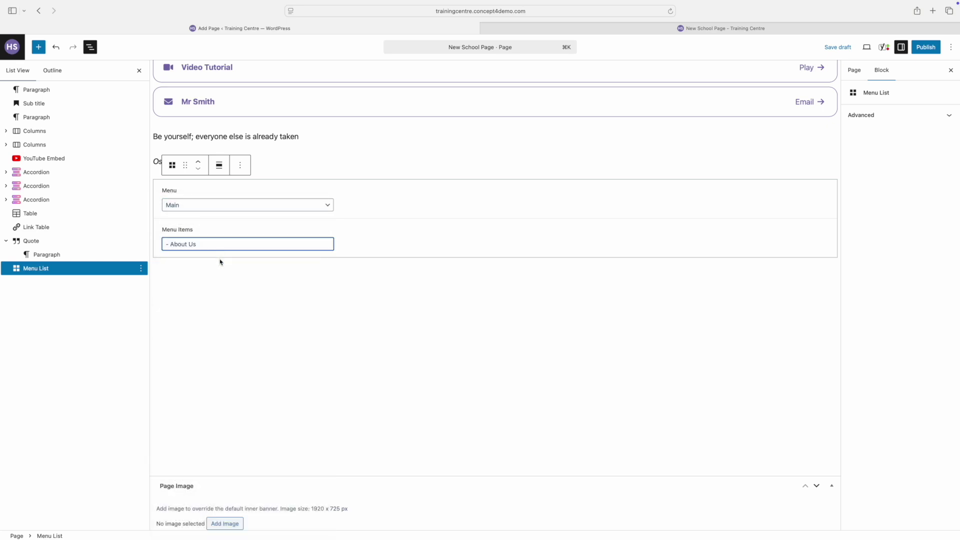
click(231, 301)
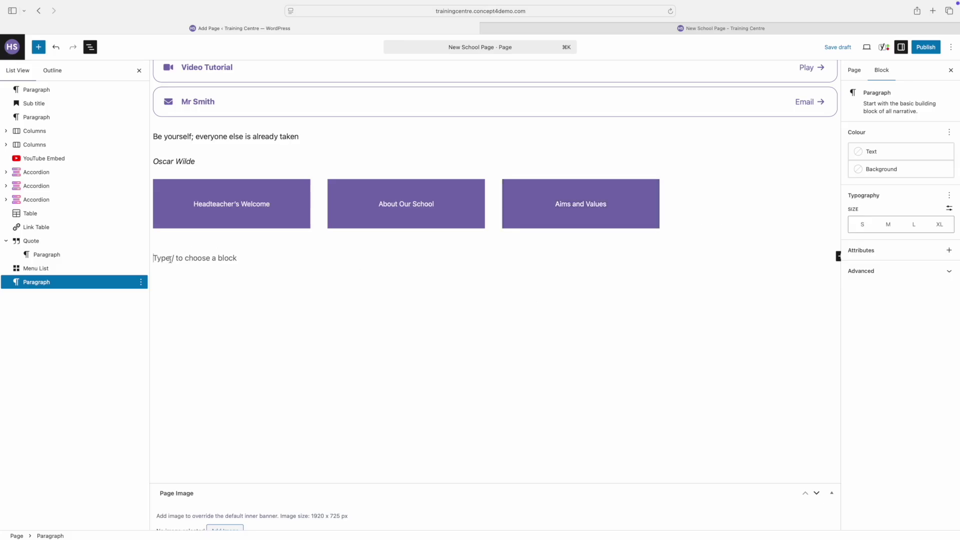
text(/cat)
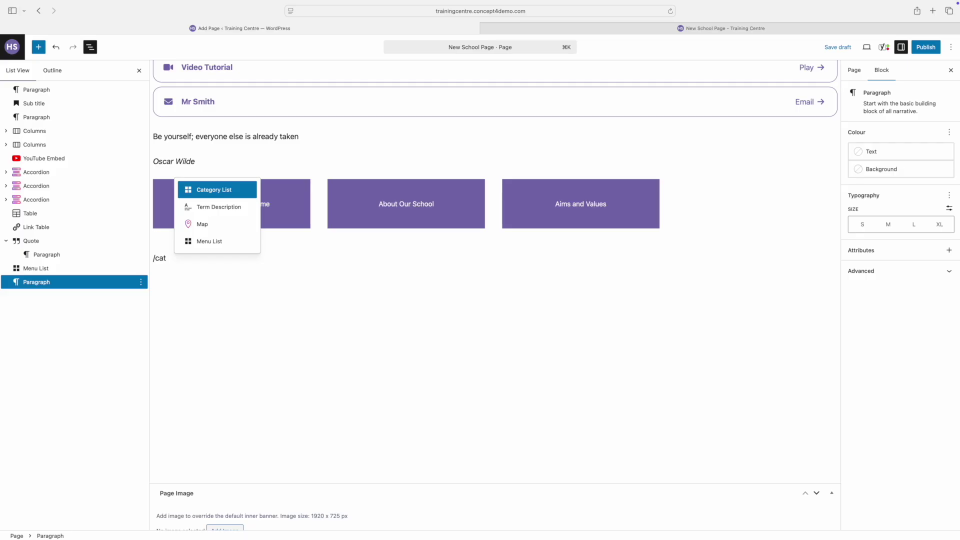
Step: Insert a Category List and add a Link row with the photo as its image
click(203, 195)
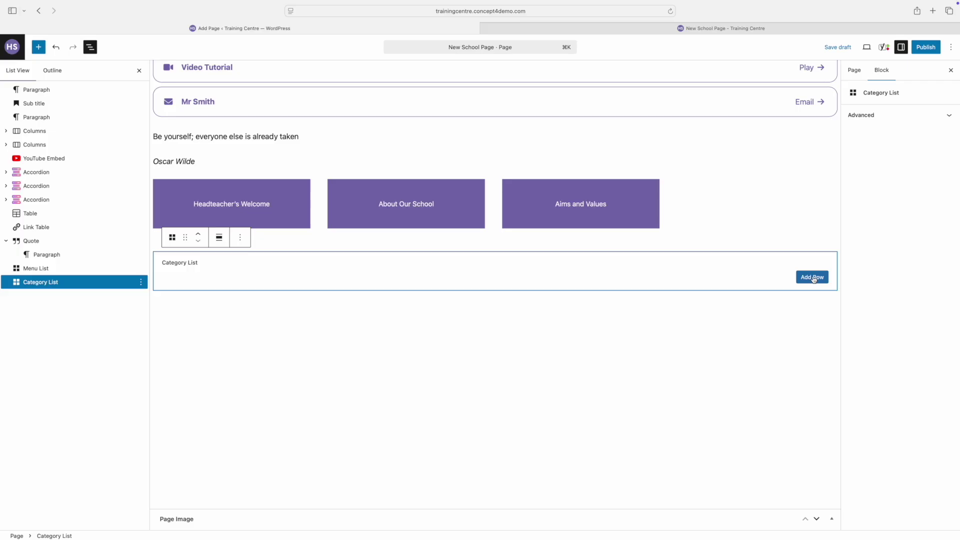
click(813, 278)
click(387, 283)
click(360, 294)
click(370, 313)
click(912, 520)
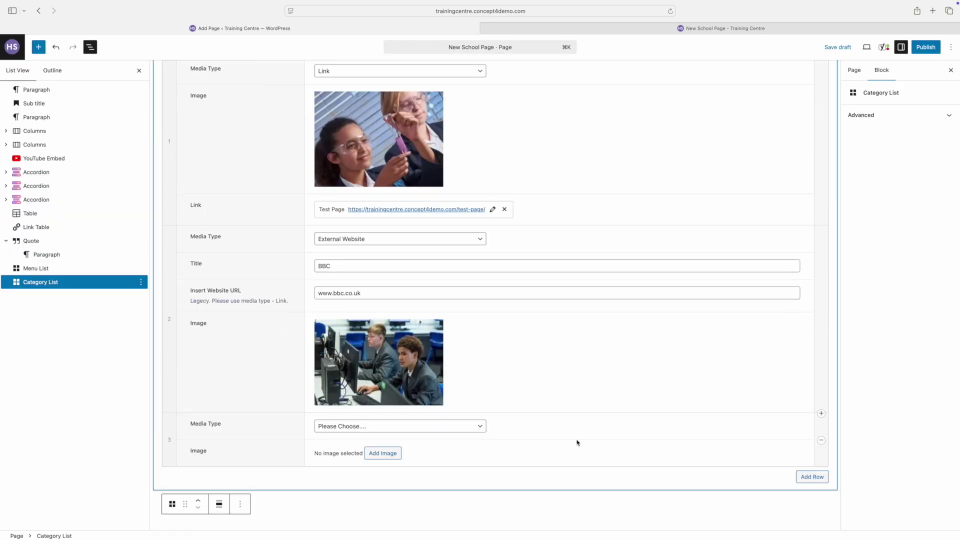
Step: Make row 3 a file download titled 'Download File'
click(400, 426)
click(374, 458)
click(374, 456)
text(Download File)
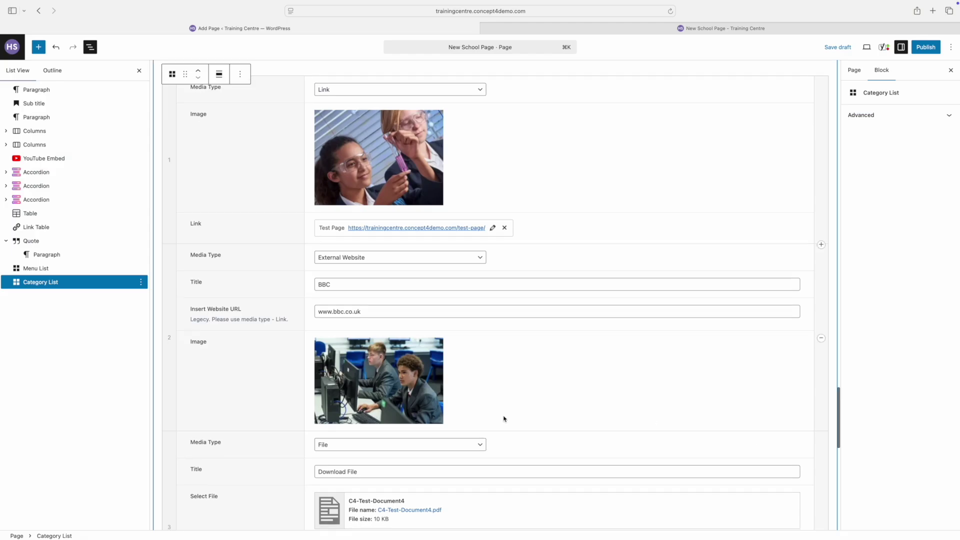
click(647, 428)
Step: Preview the page in a new tab, scroll down to the Category List tiles, then return to the editor
click(866, 47)
click(808, 132)
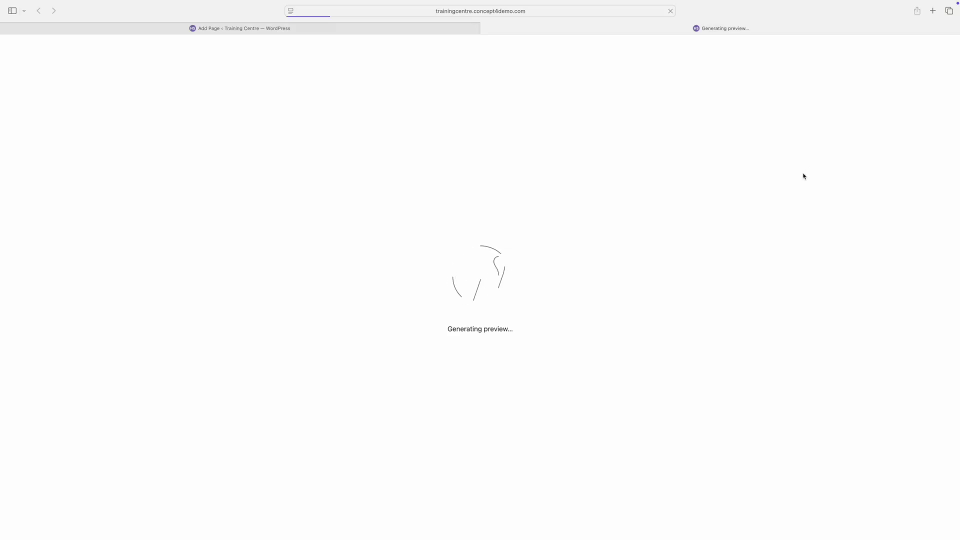
scroll(804, 176, down, 15)
scroll(803, 176, down, 15)
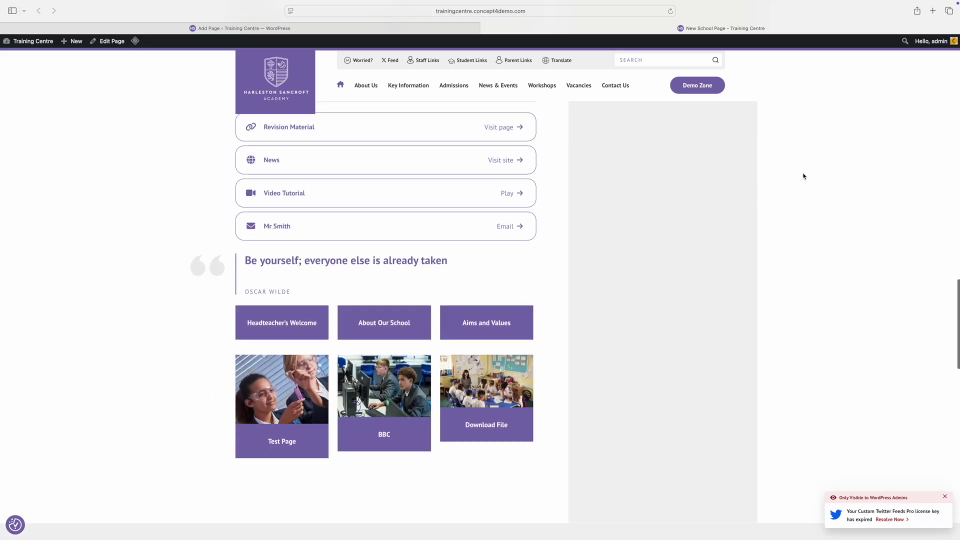
scroll(803, 176, down, 5)
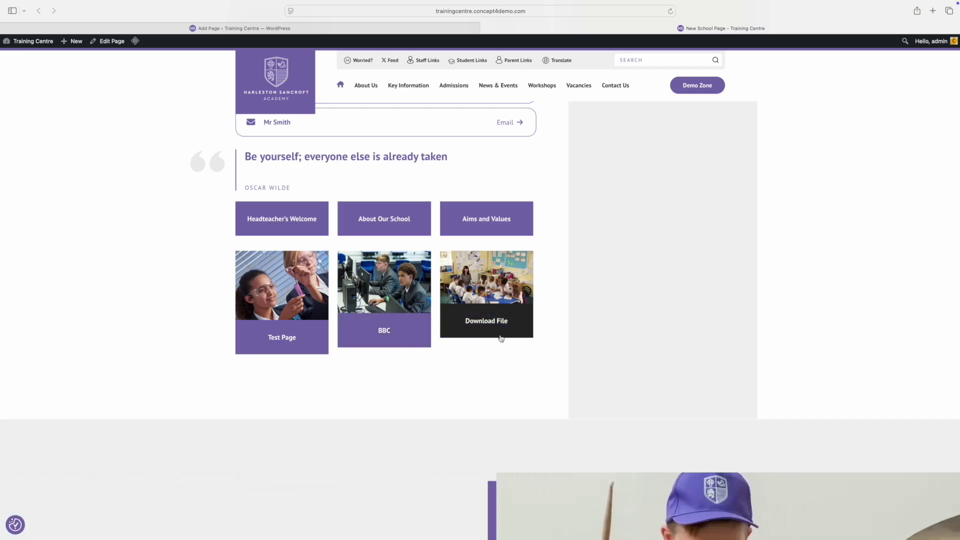
click(274, 31)
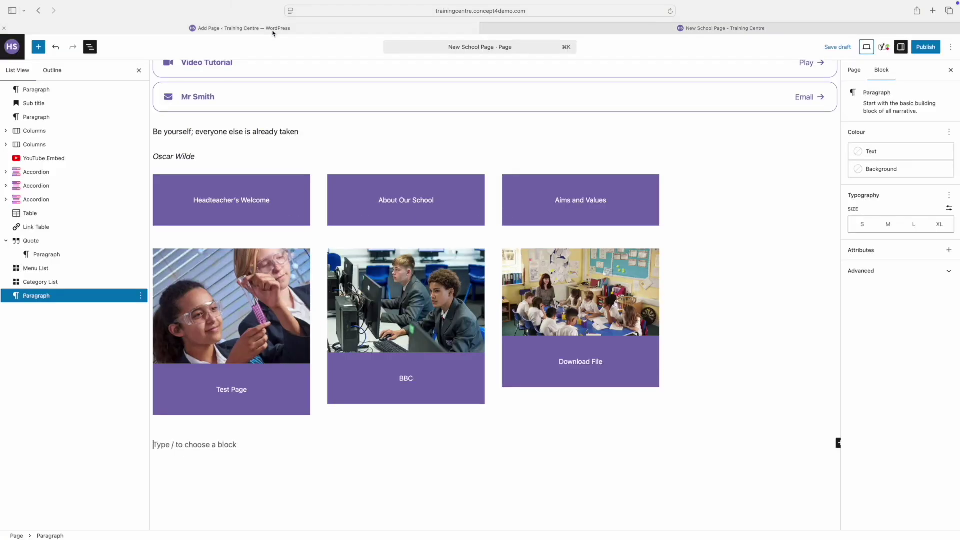
Step: Switch the page template from Default to All Through School - Full Width
click(855, 71)
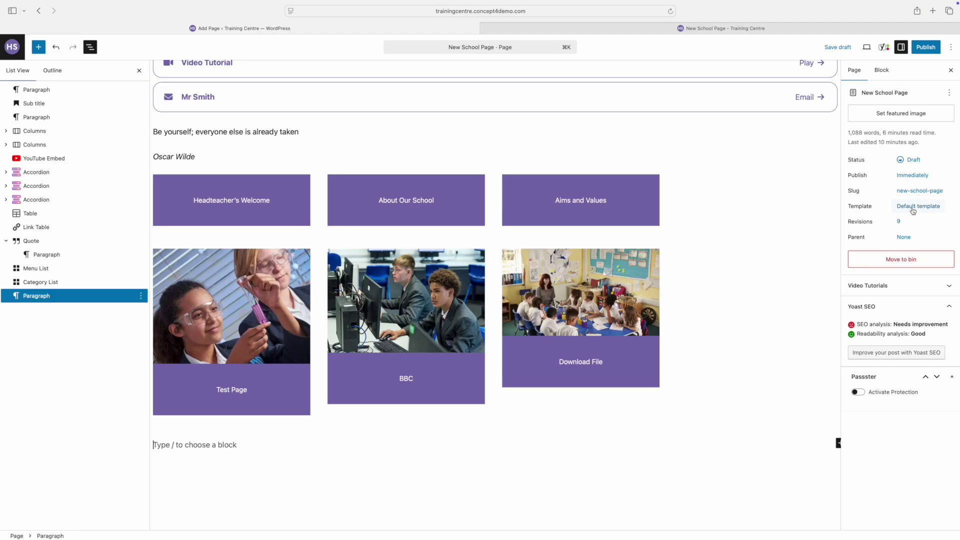
click(913, 210)
click(815, 269)
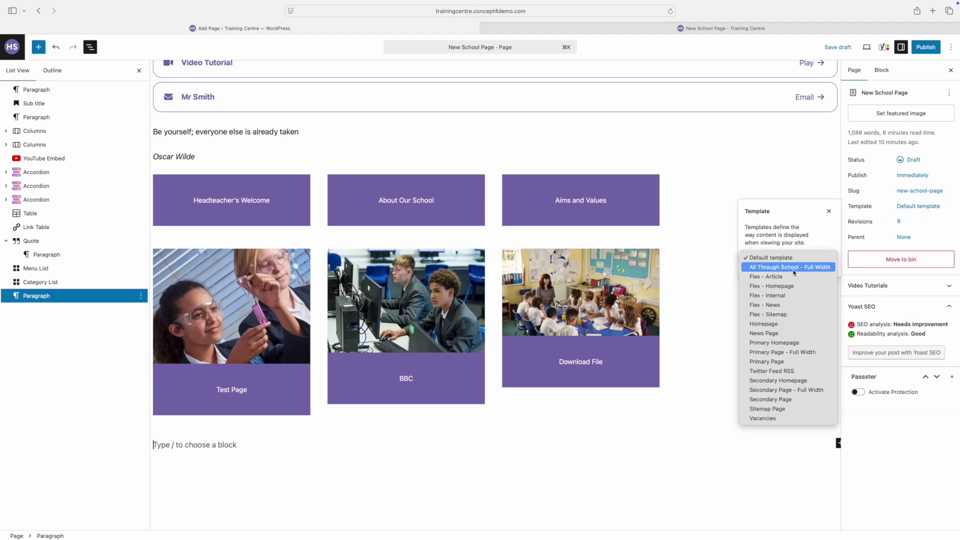
click(794, 268)
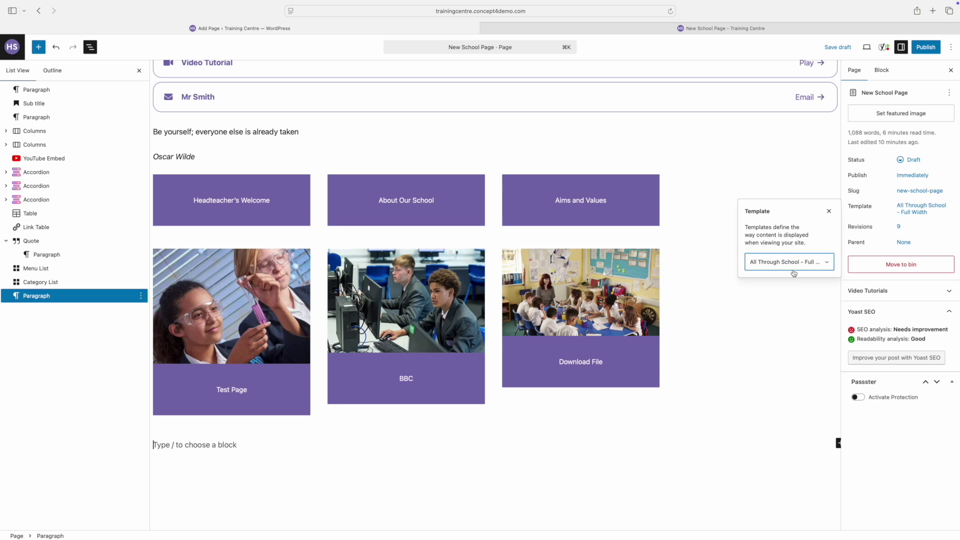
click(867, 48)
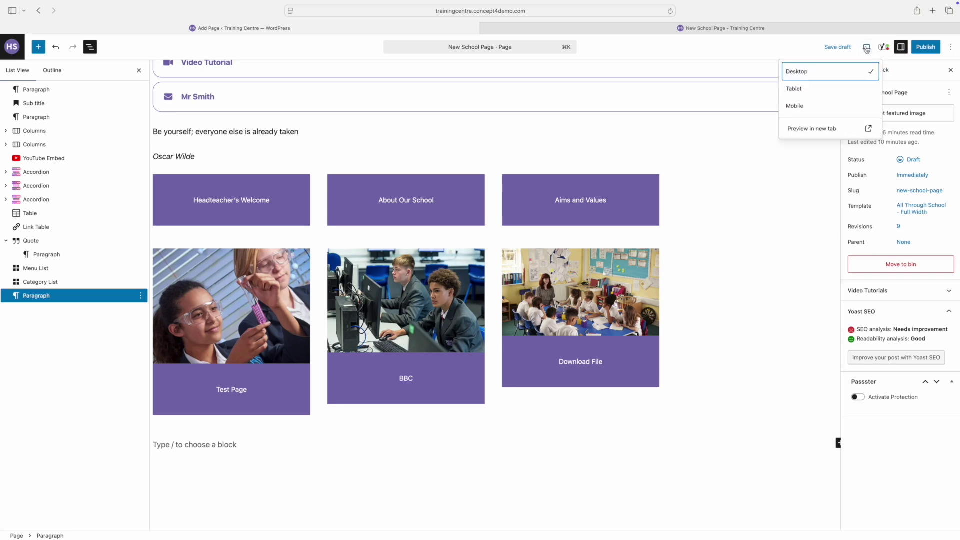
Step: Open the page preview in a new tab and scroll through the full-width layout
click(826, 129)
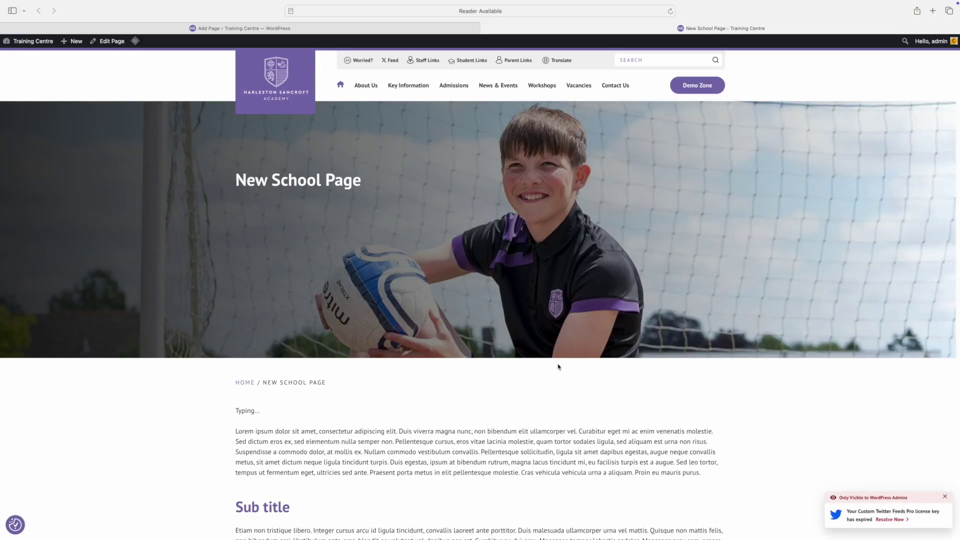
scroll(558, 367, down, 15)
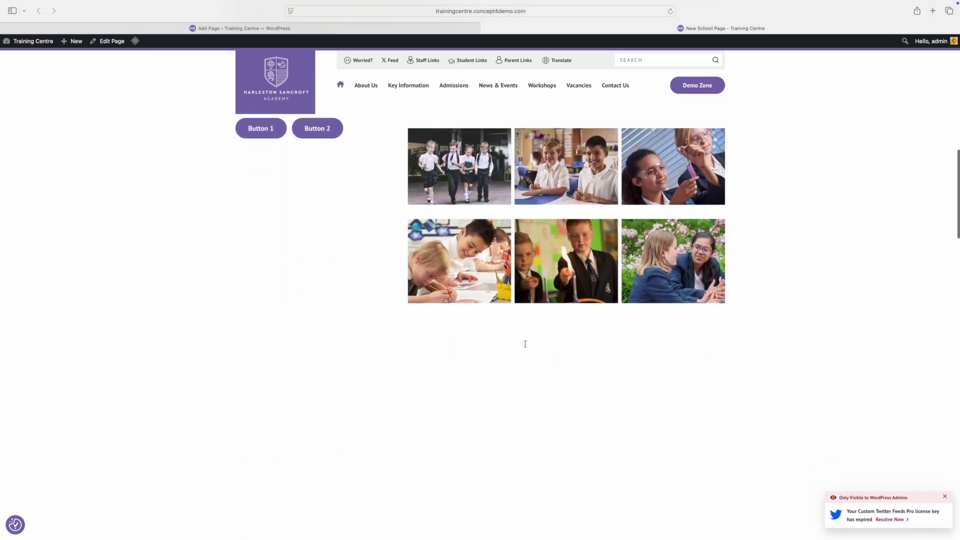
scroll(525, 344, down, 20)
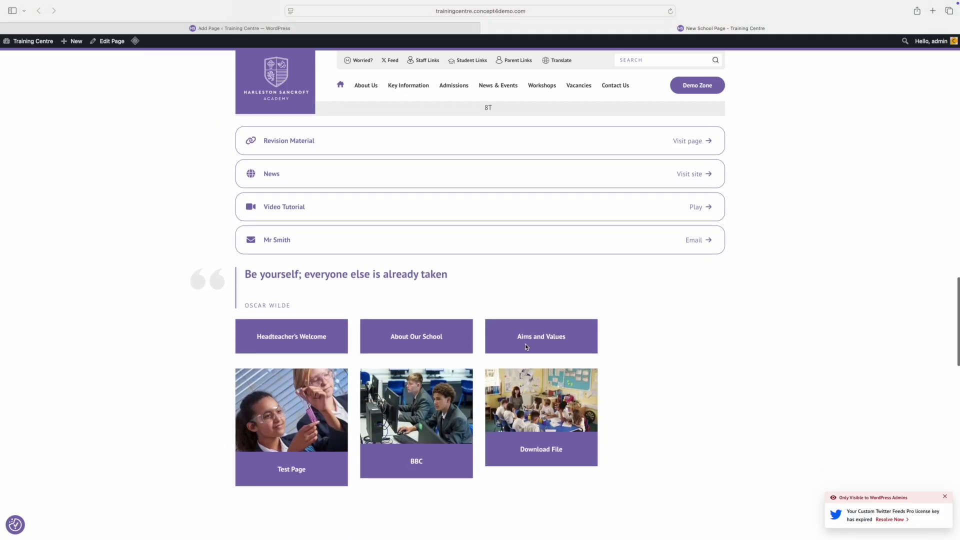
scroll(526, 347, down, 3)
scroll(525, 346, up, 10)
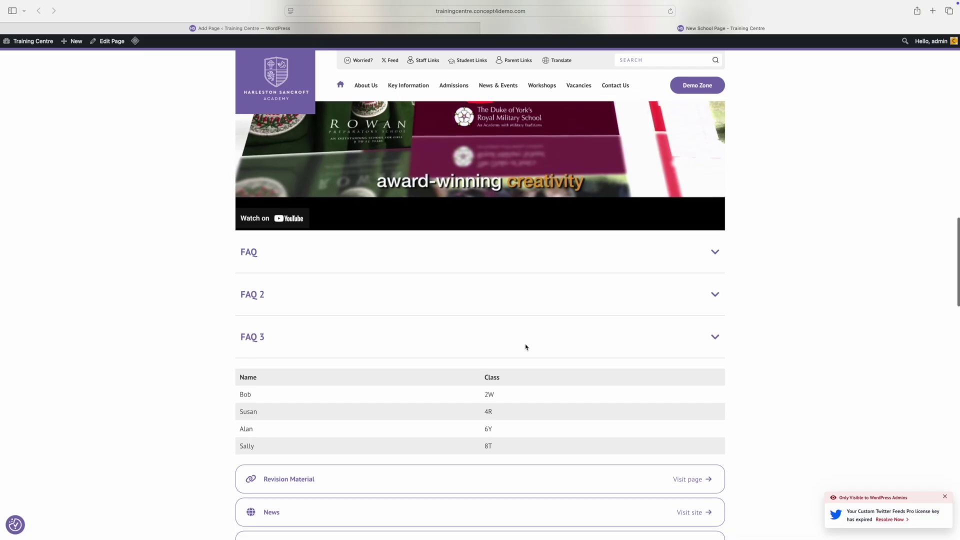
scroll(525, 347, up, 10)
Step: Filter All Pages to the 'Mine (2)' view showing New School Page and Test Page
mouse_move(45, 43)
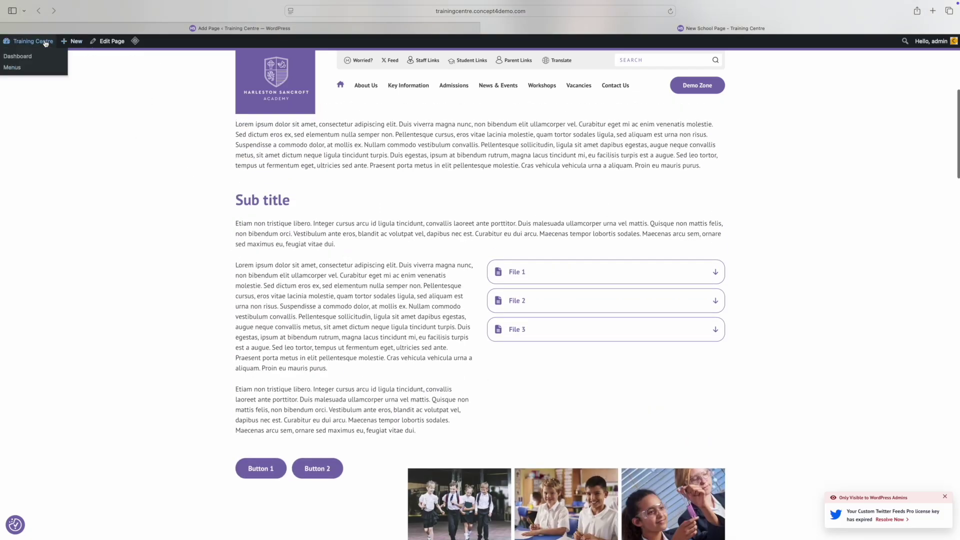
click(25, 56)
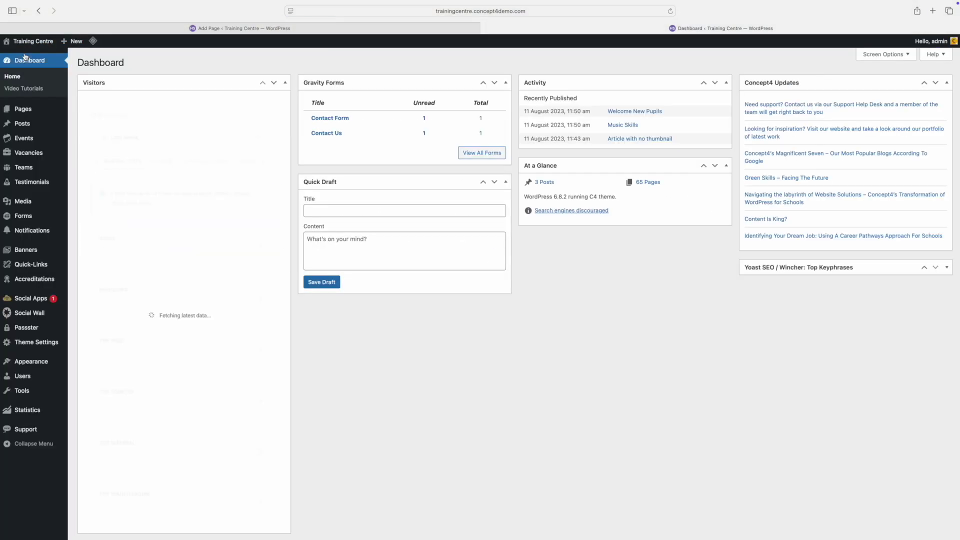
mouse_move(22, 110)
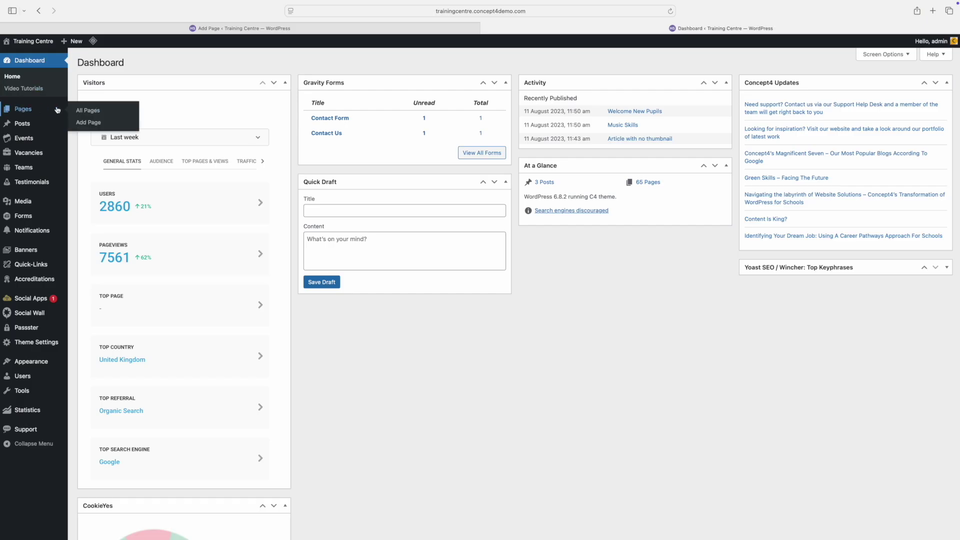
click(94, 111)
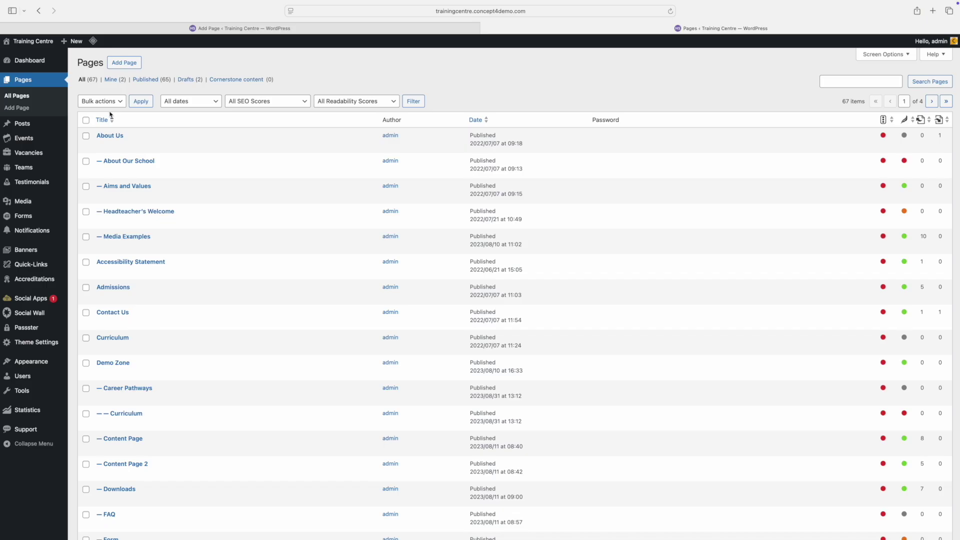
click(111, 81)
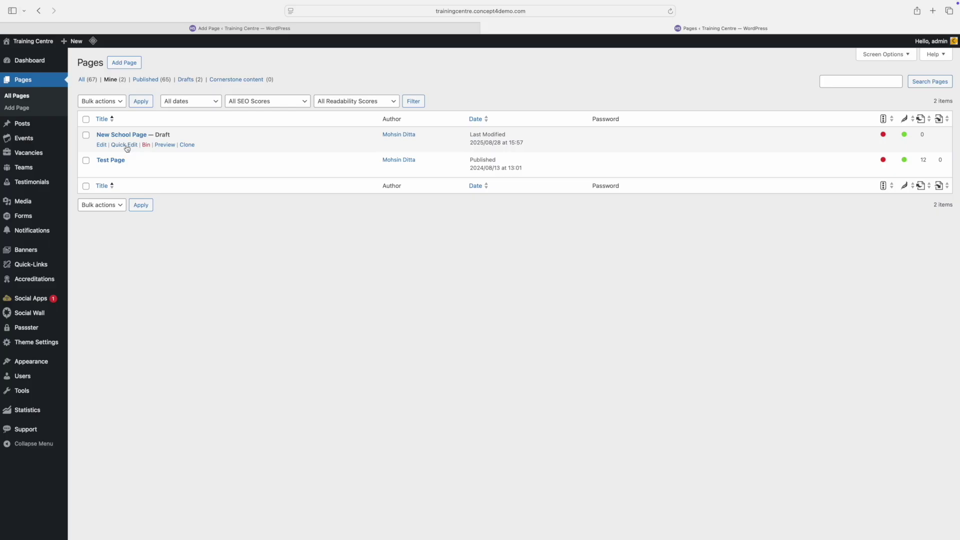
Step: Review New School Page's slug and parent in Quick Edit, keeping Main Page (no parent), then return to the editor
click(125, 145)
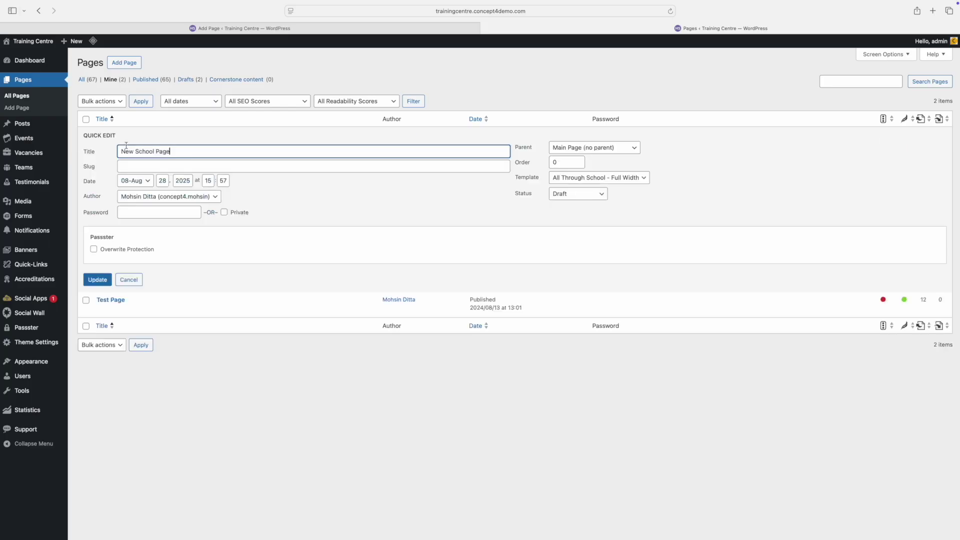
click(160, 166)
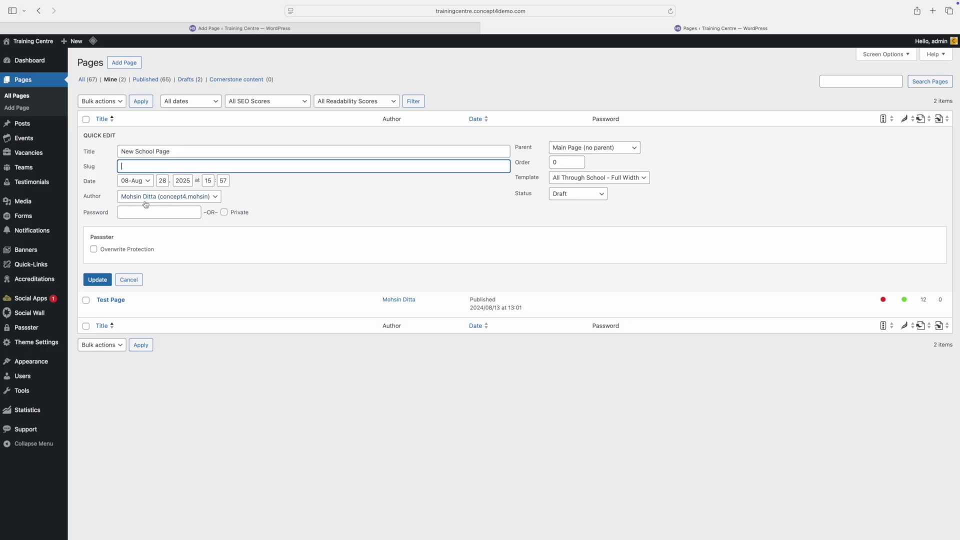
click(582, 148)
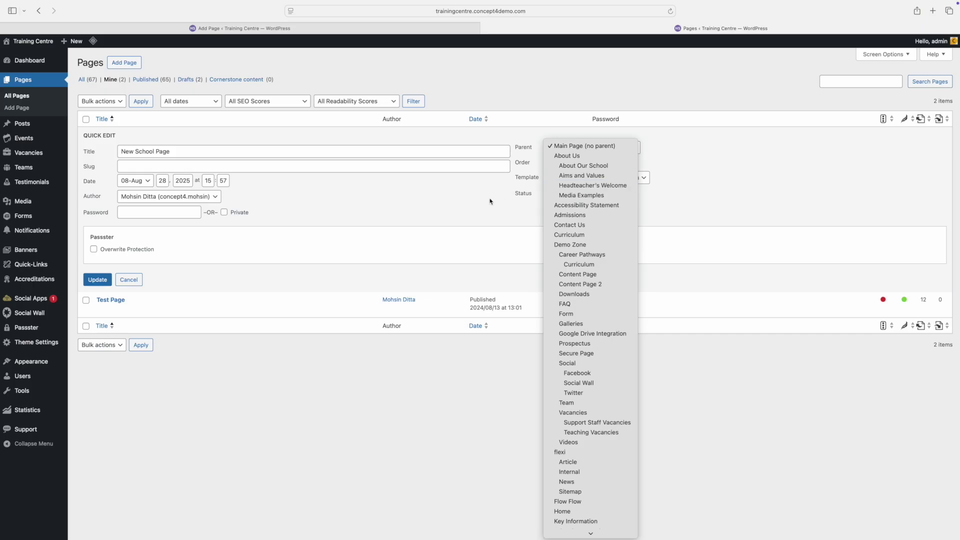
click(490, 201)
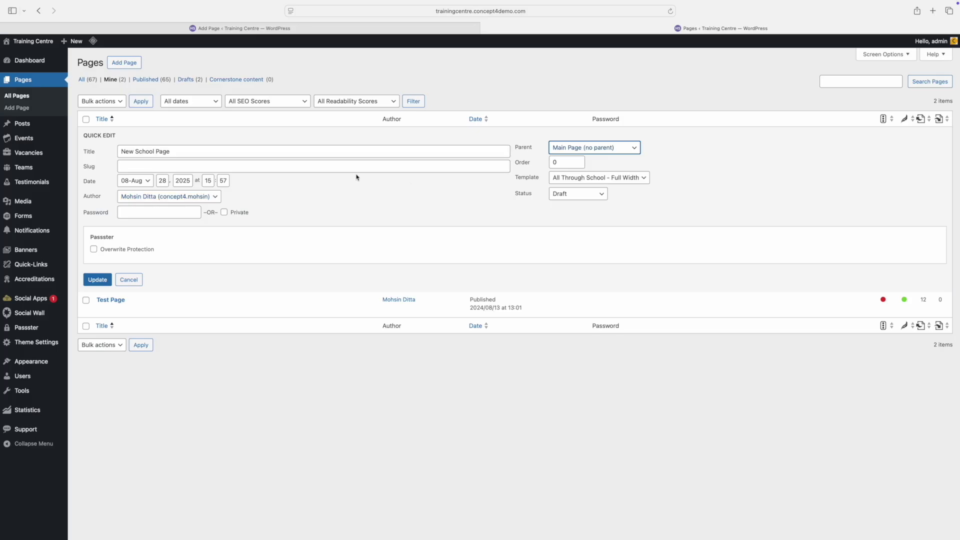
click(182, 31)
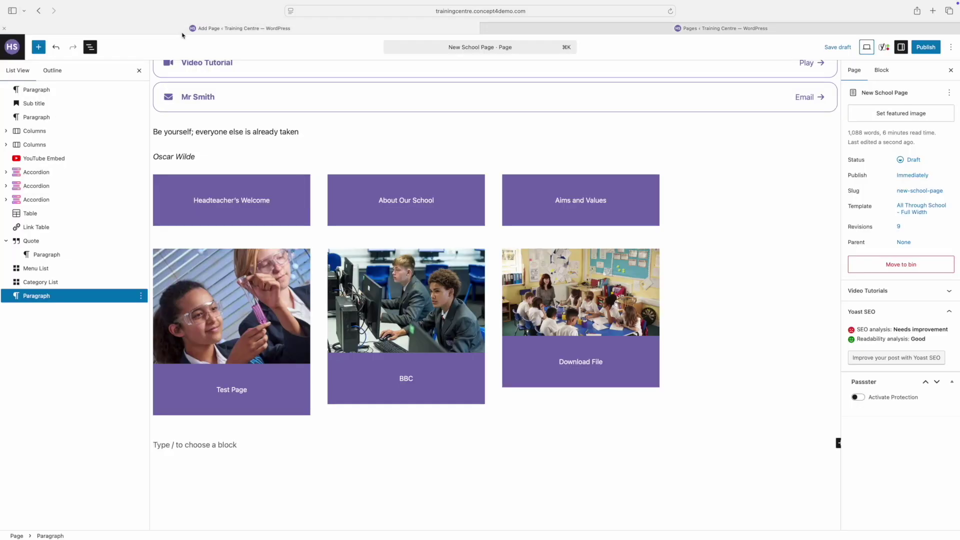
scroll(240, 168, up, 5)
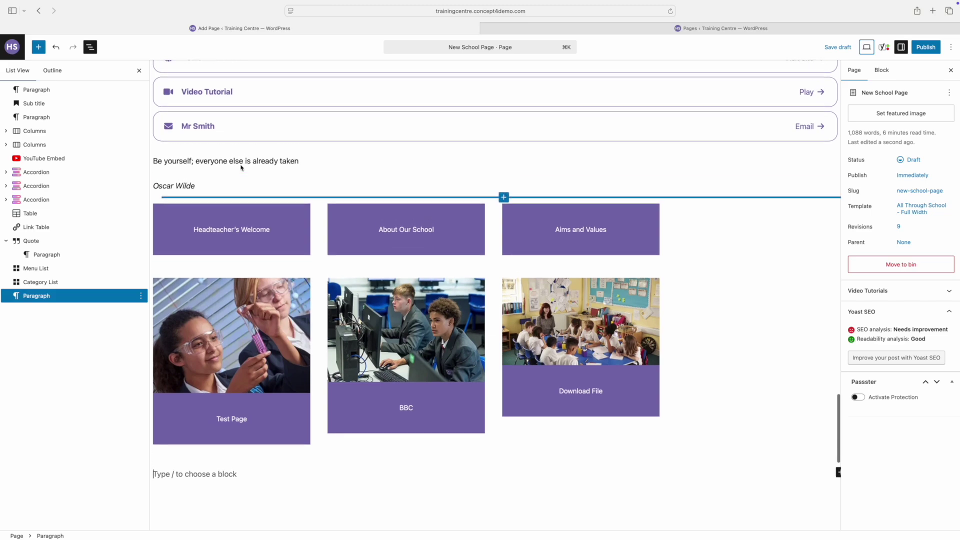
scroll(240, 168, up, 15)
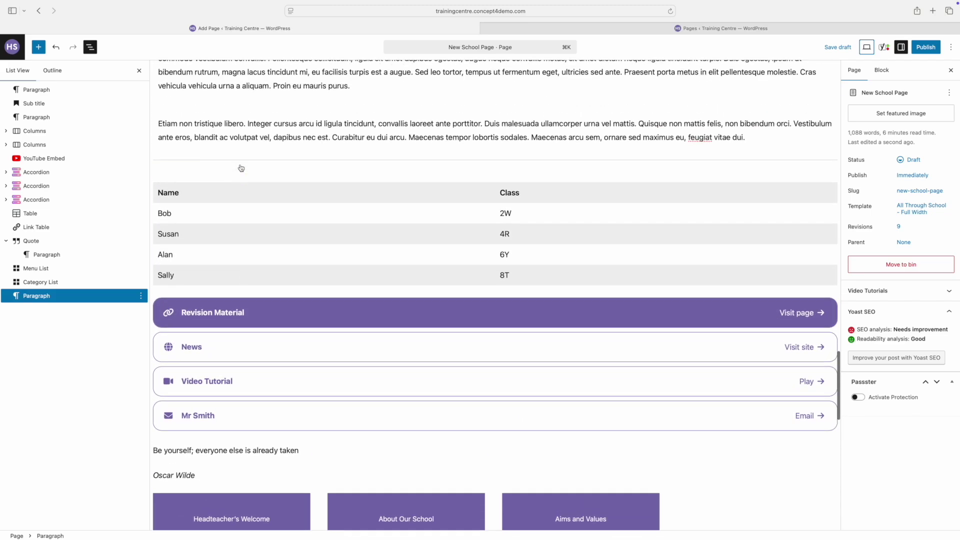
scroll(241, 168, up, 20)
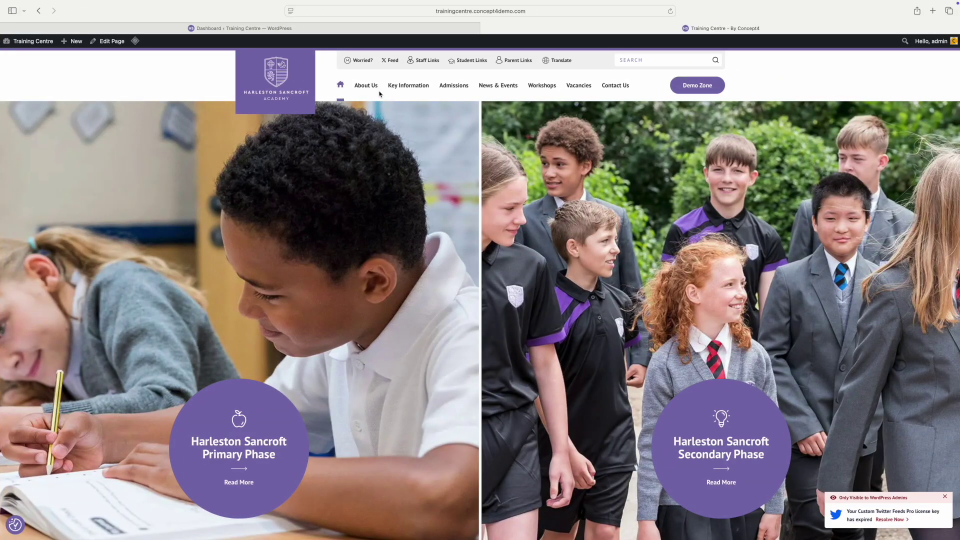
Step: Check the site's navigation dropdown menus, then switch back to the admin Dashboard tab
mouse_move(387, 93)
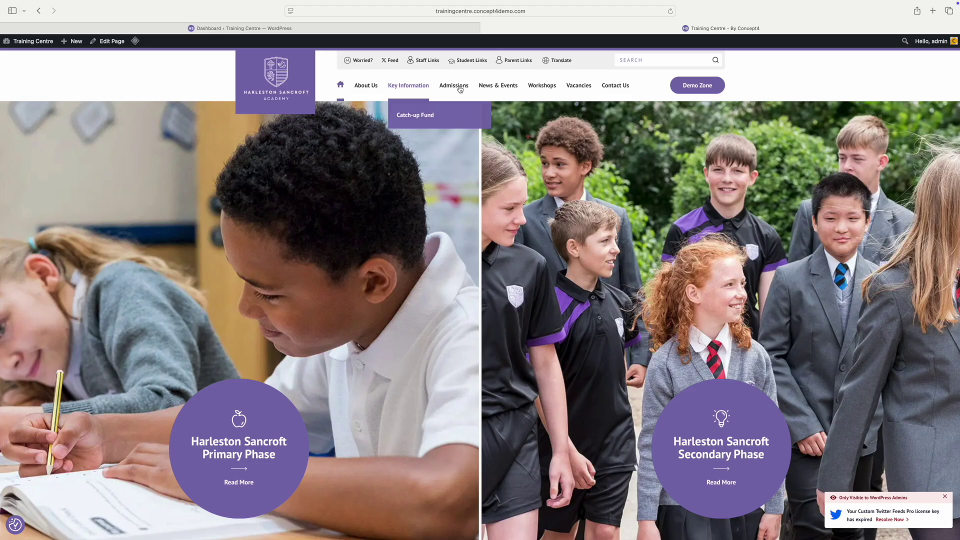
mouse_move(497, 87)
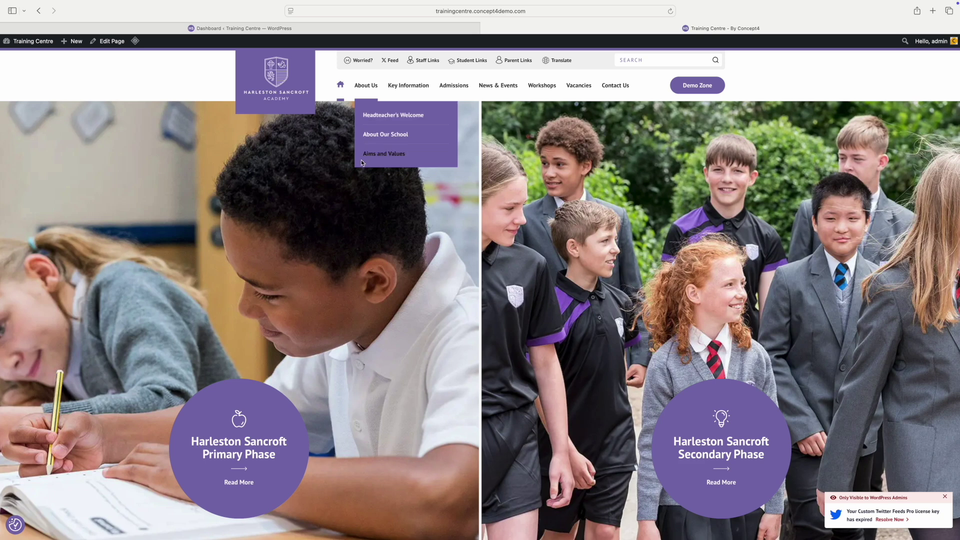
click(218, 30)
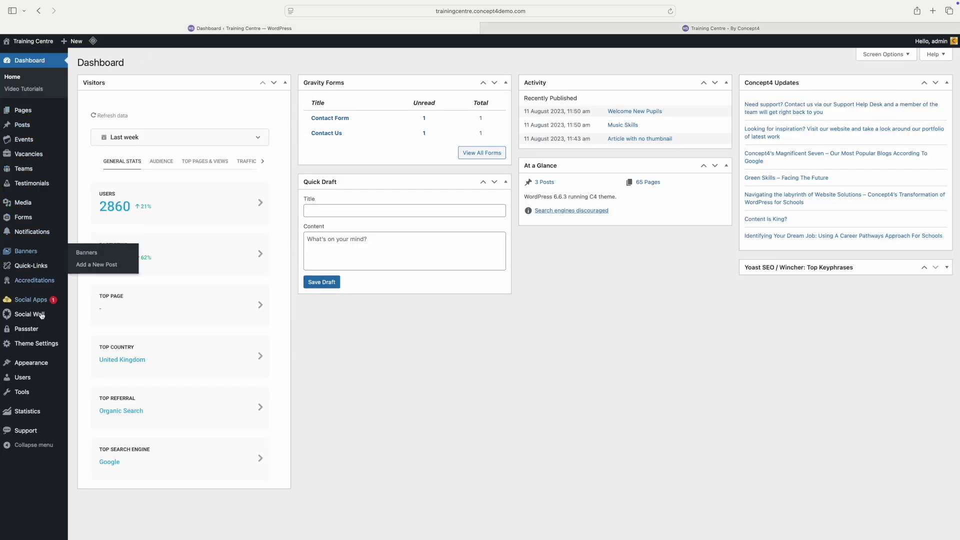
Step: In the menu editor, add Test Page to the Main menu
mouse_move(37, 362)
click(83, 370)
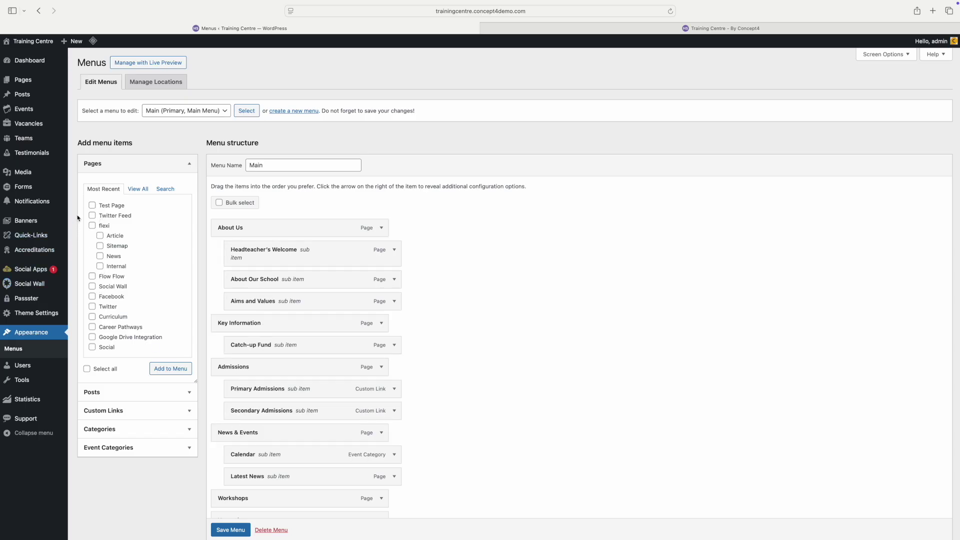
click(93, 205)
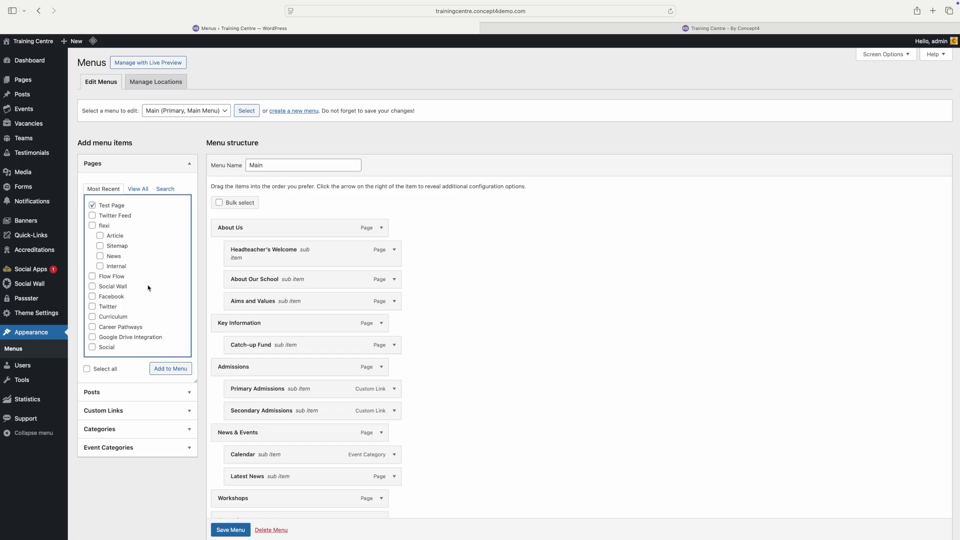
click(183, 373)
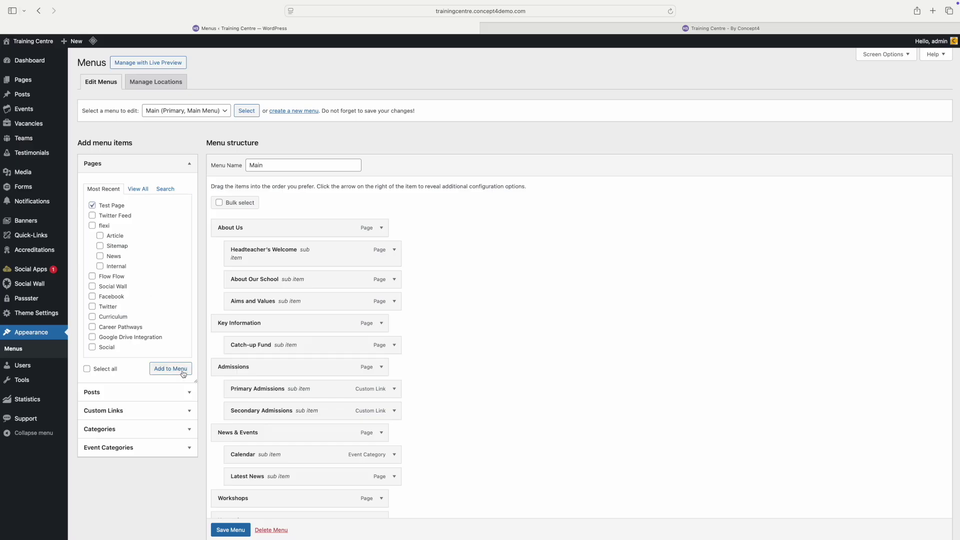
Step: Nest Test Page under Vacancies after Support Staff Vacancies and save the menu
scroll(484, 354, down, 7)
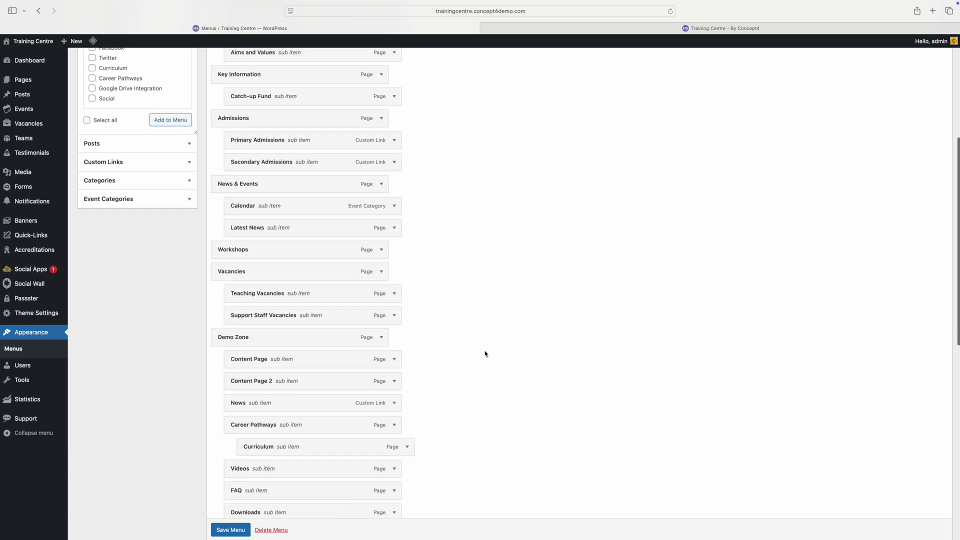
scroll(484, 353, down, 7)
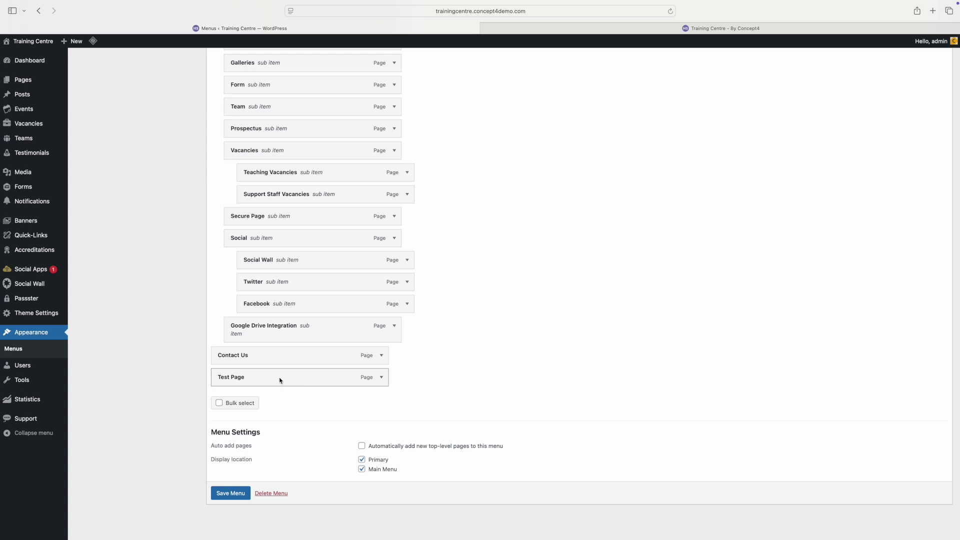
drag(280, 380, 297, 243)
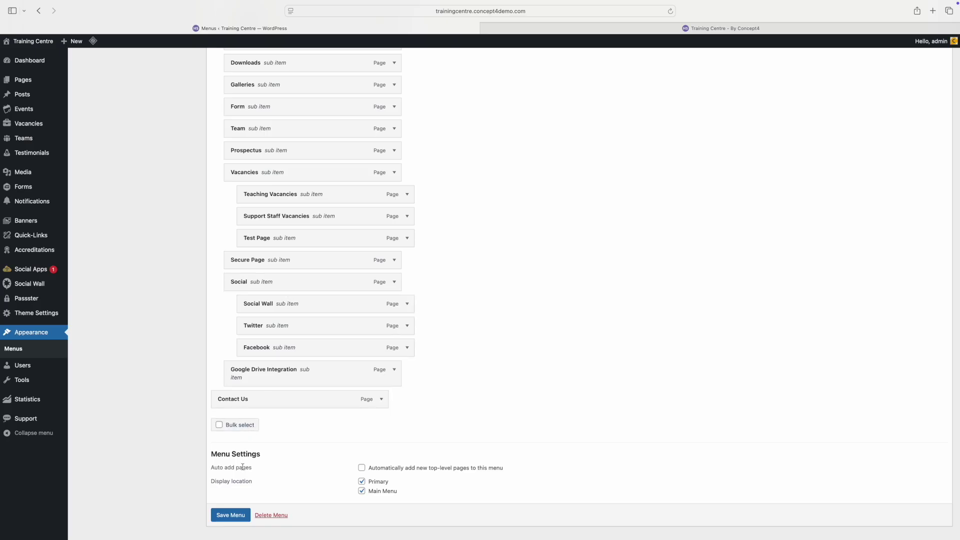
click(237, 519)
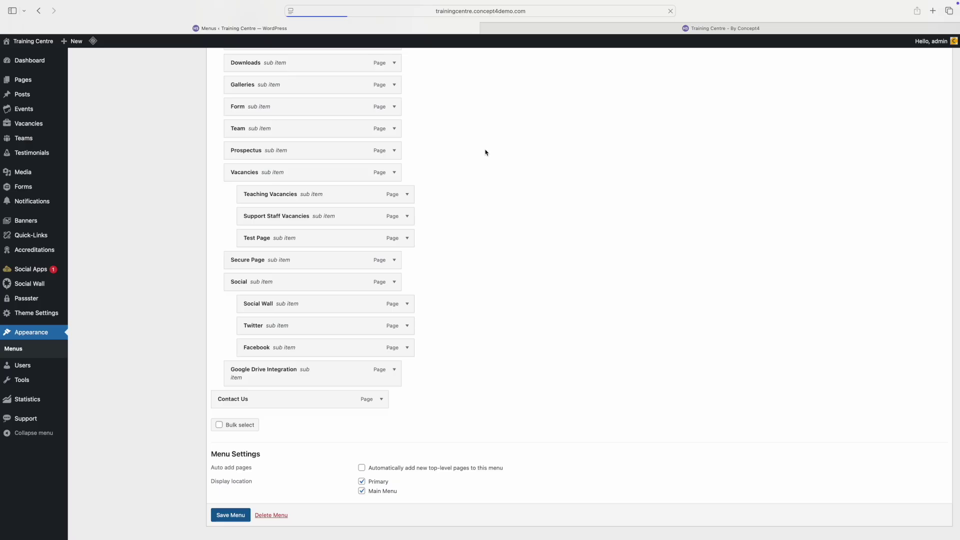
click(632, 31)
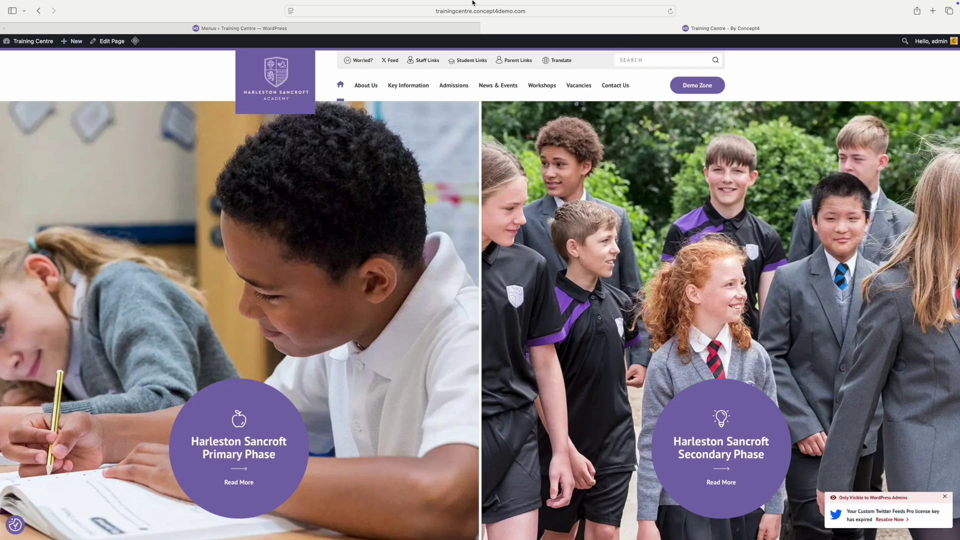
click(671, 11)
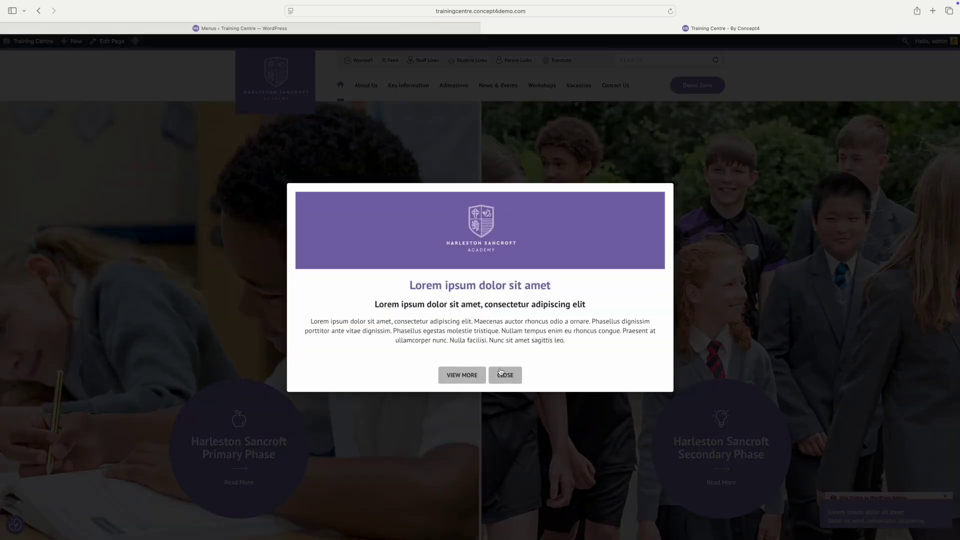
click(504, 374)
click(697, 86)
scroll(648, 208, down, 5)
click(658, 369)
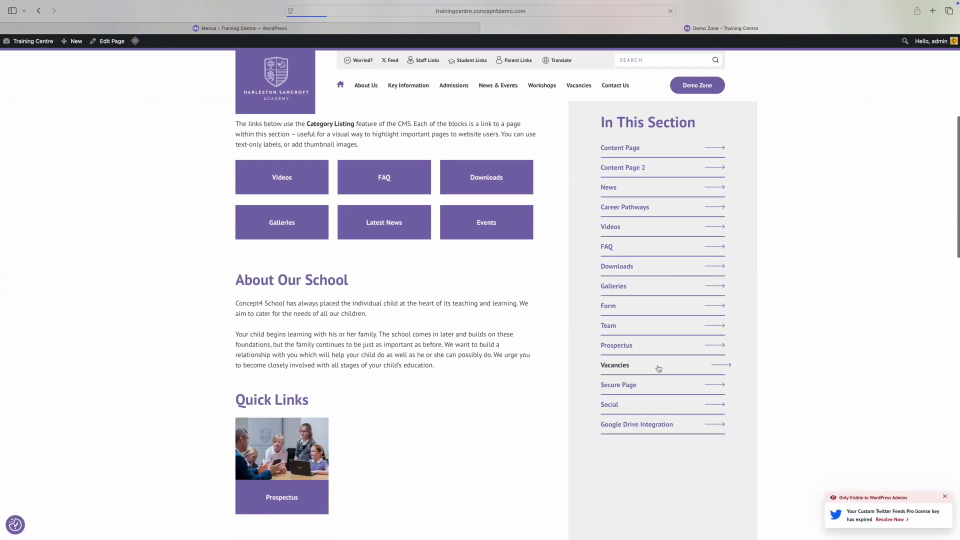
scroll(664, 364, down, 5)
scroll(665, 366, up, 2)
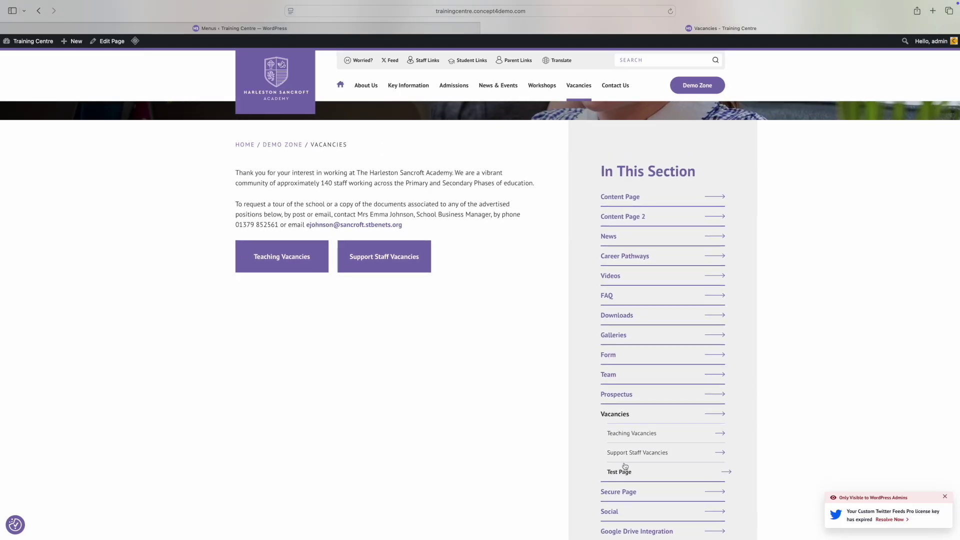
click(210, 38)
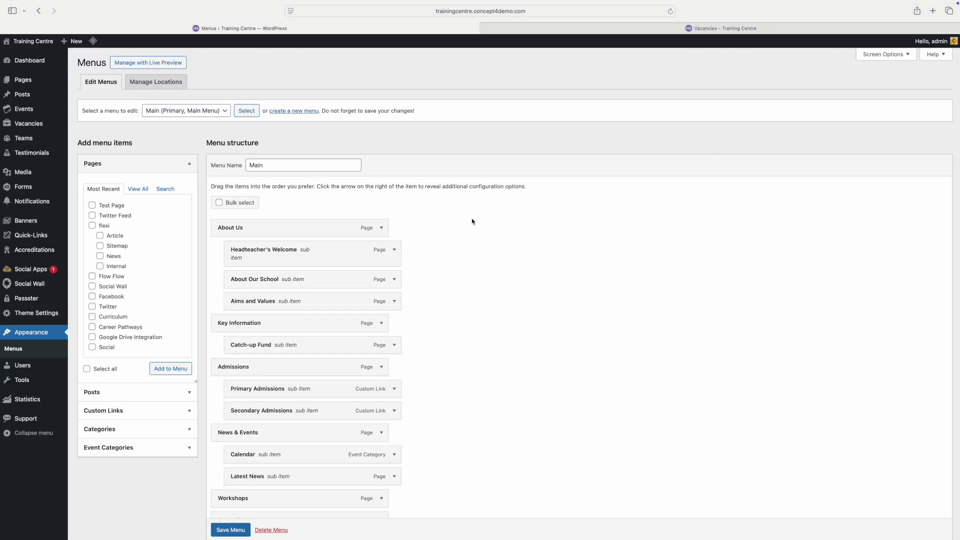
Step: Remove the Test Page item, leaving Teaching and Support Staff Vacancies under Vacancies
scroll(349, 282, down, 5)
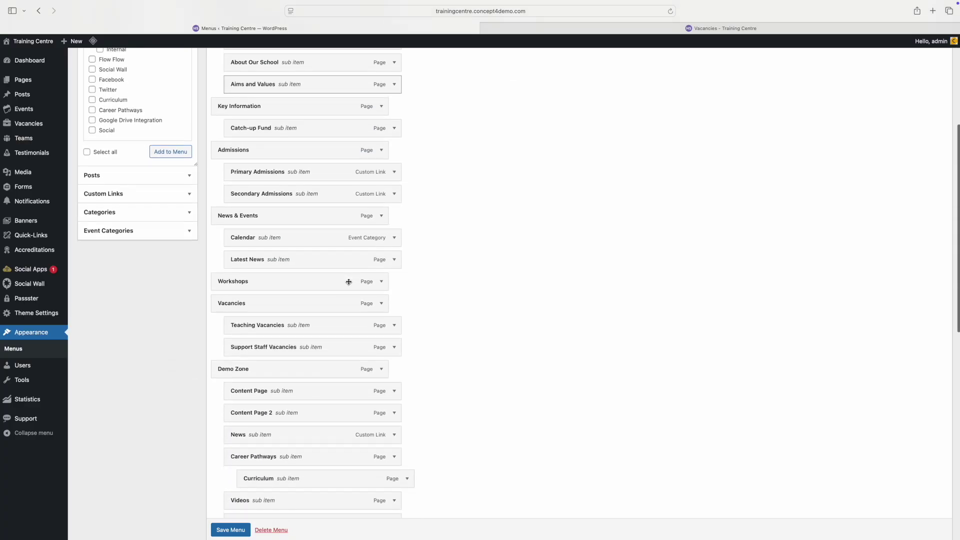
scroll(349, 282, down, 10)
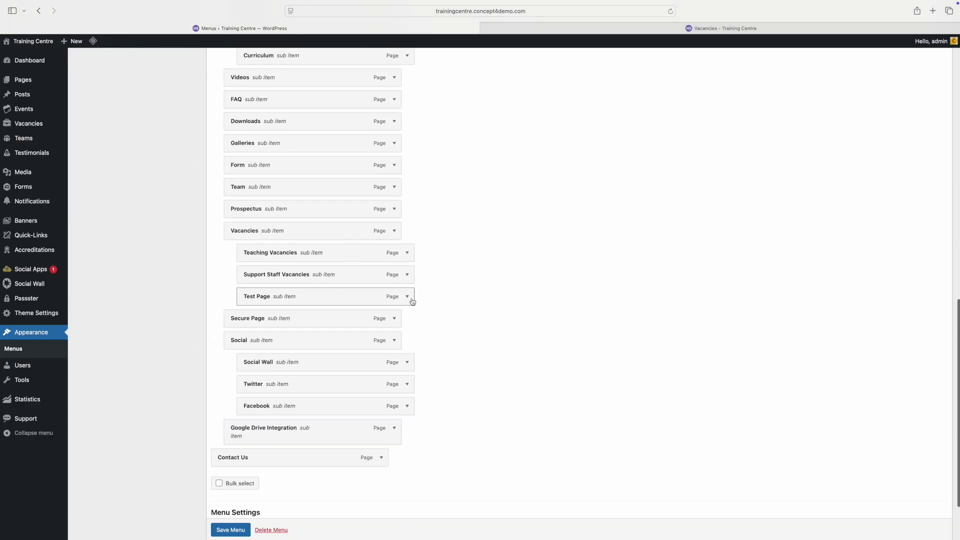
click(407, 297)
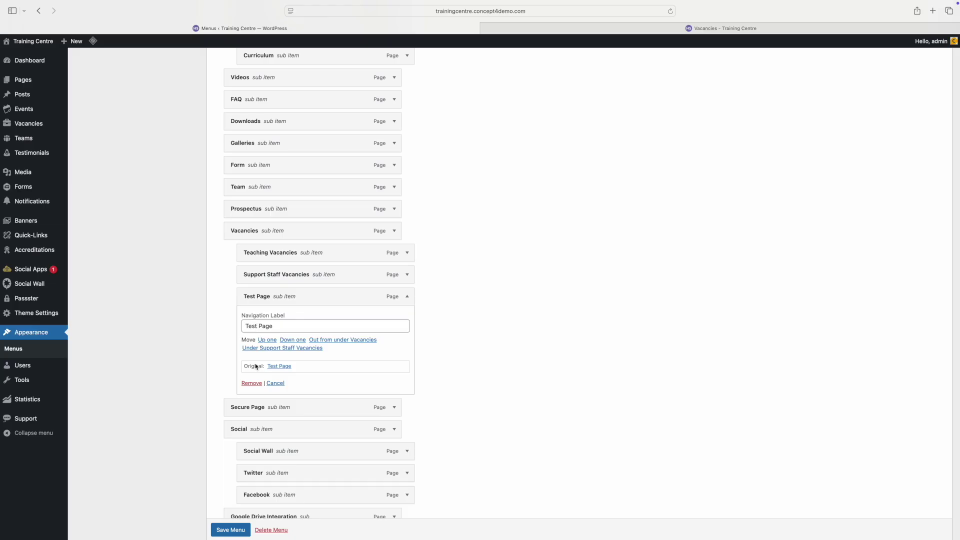
click(251, 383)
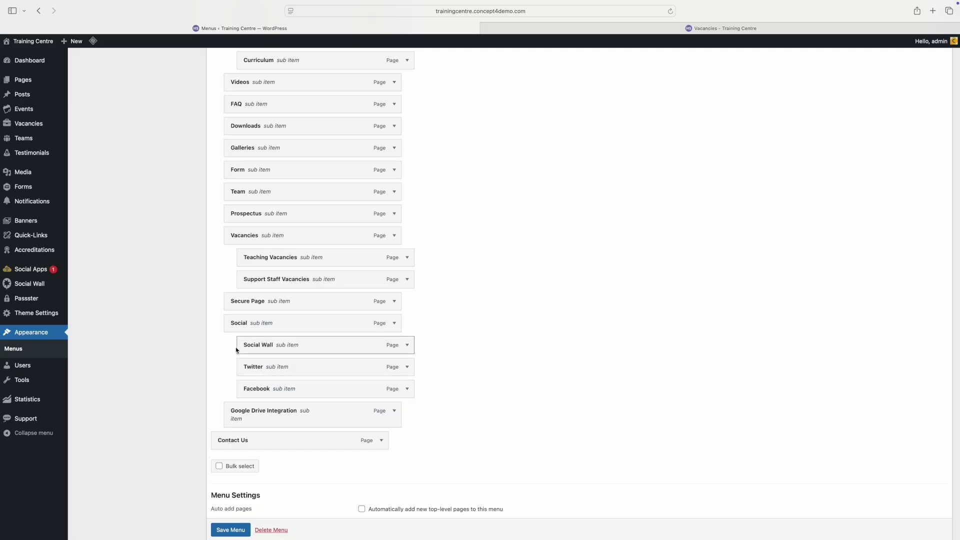
scroll(218, 312, up, 10)
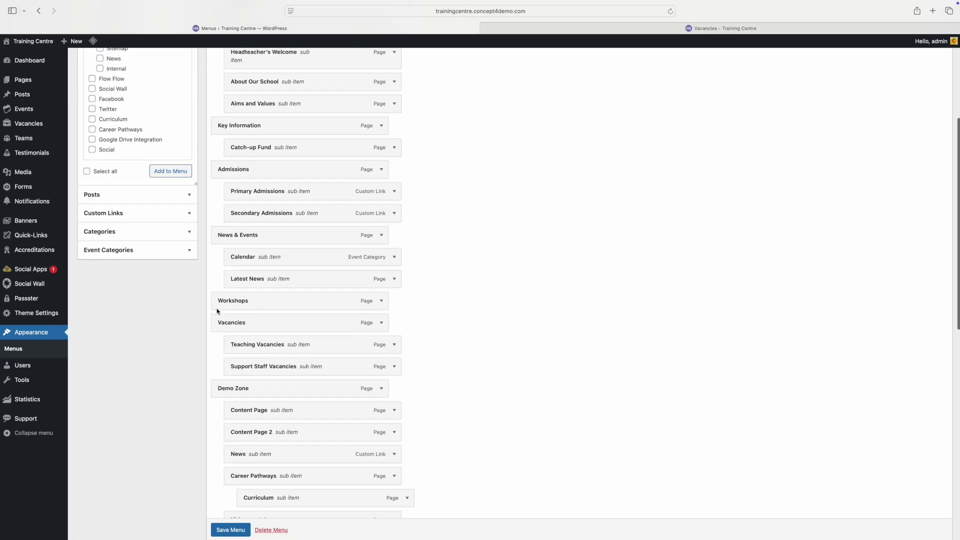
scroll(218, 311, up, 5)
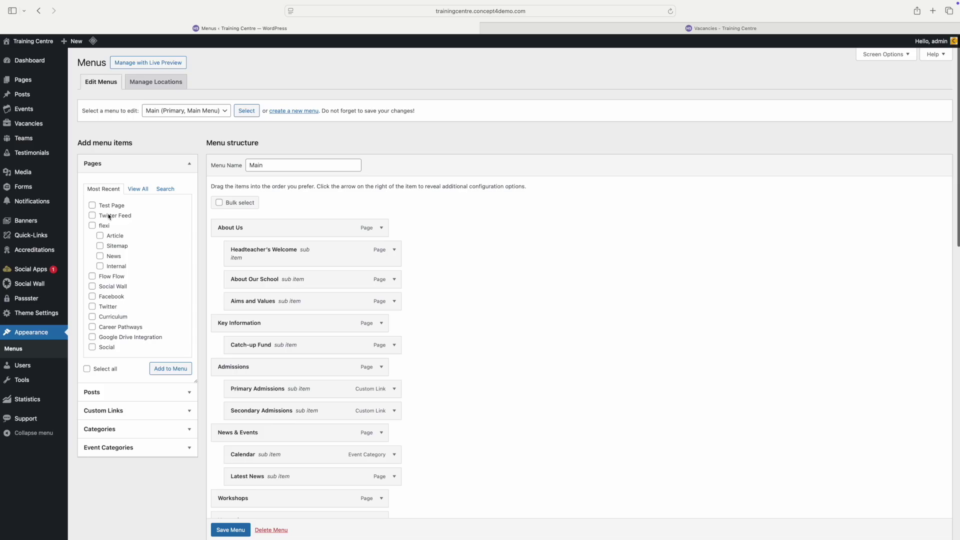
scroll(202, 348, down, 1)
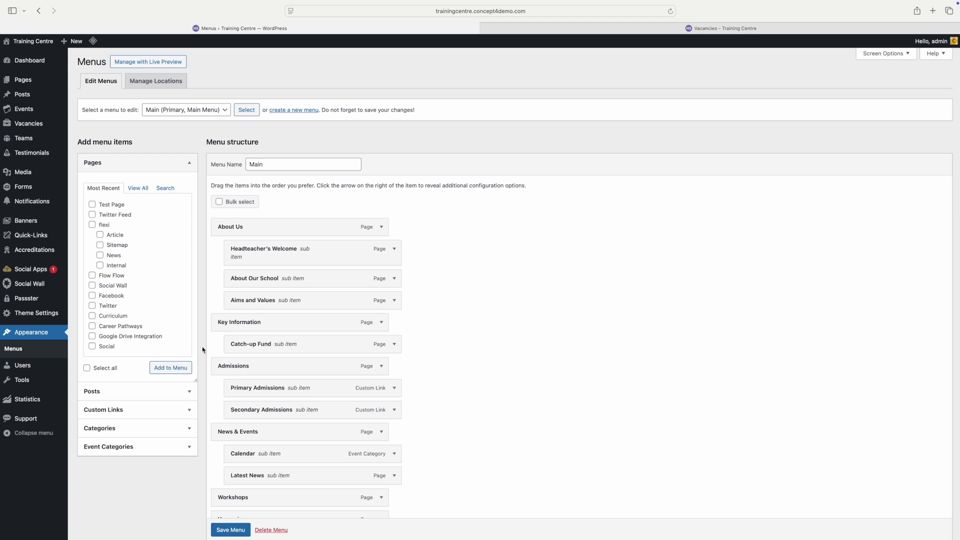
scroll(165, 410, up, 1)
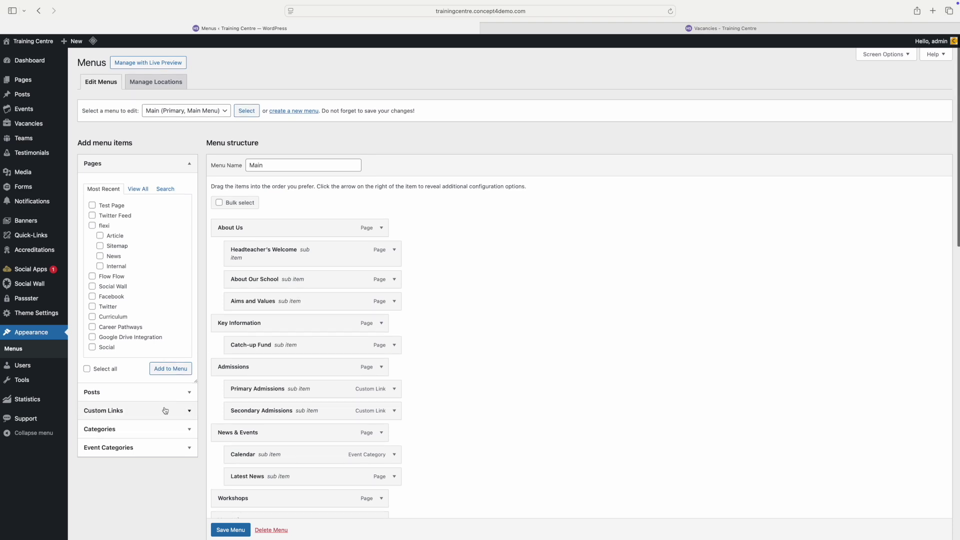
click(165, 410)
scroll(165, 411, down, 2)
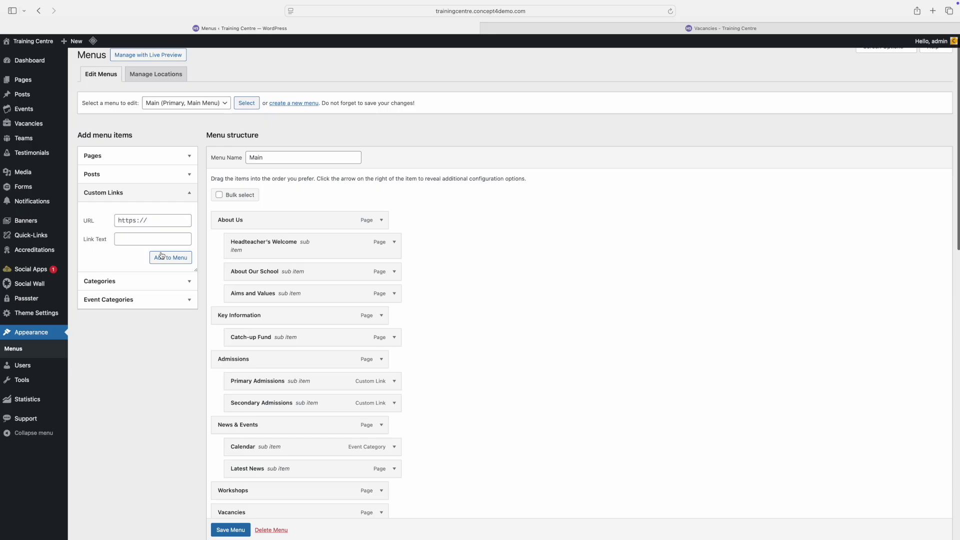
scroll(154, 215, up, 1)
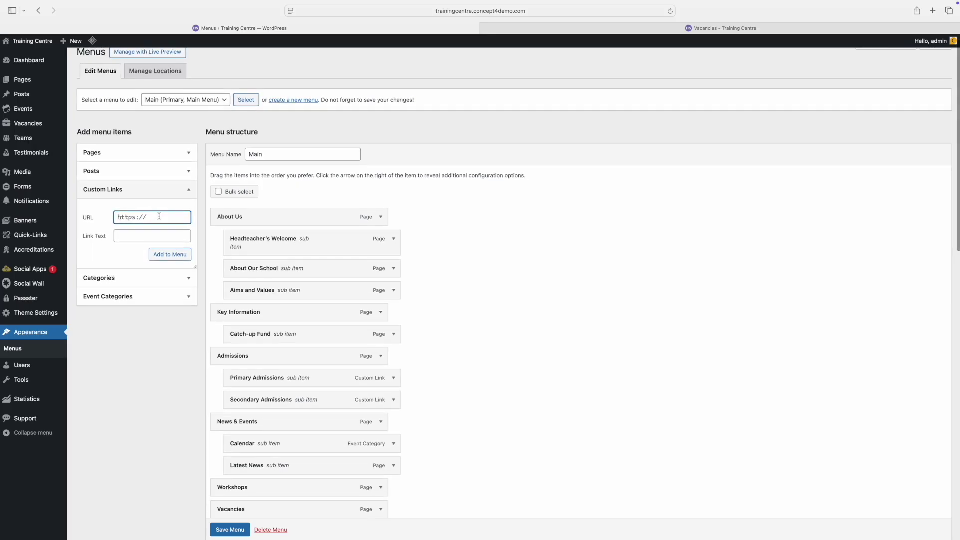
click(158, 216)
text(www.bbc.co.uk)
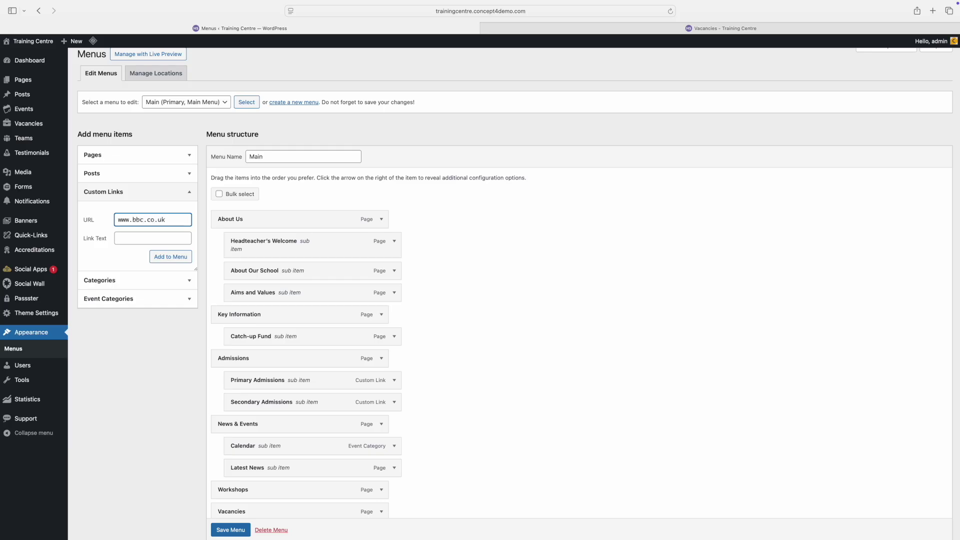
scroll(150, 235, down, 1)
click(150, 230)
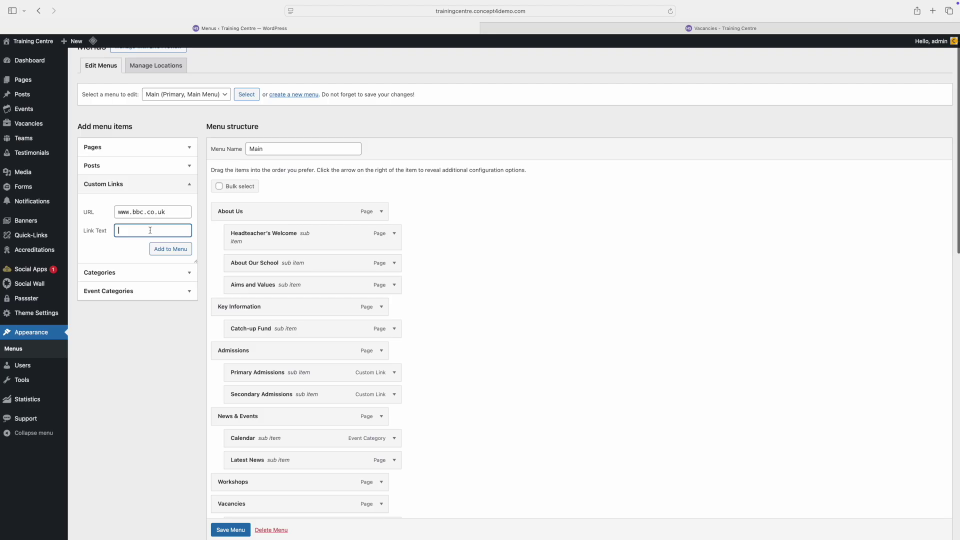
text(B)
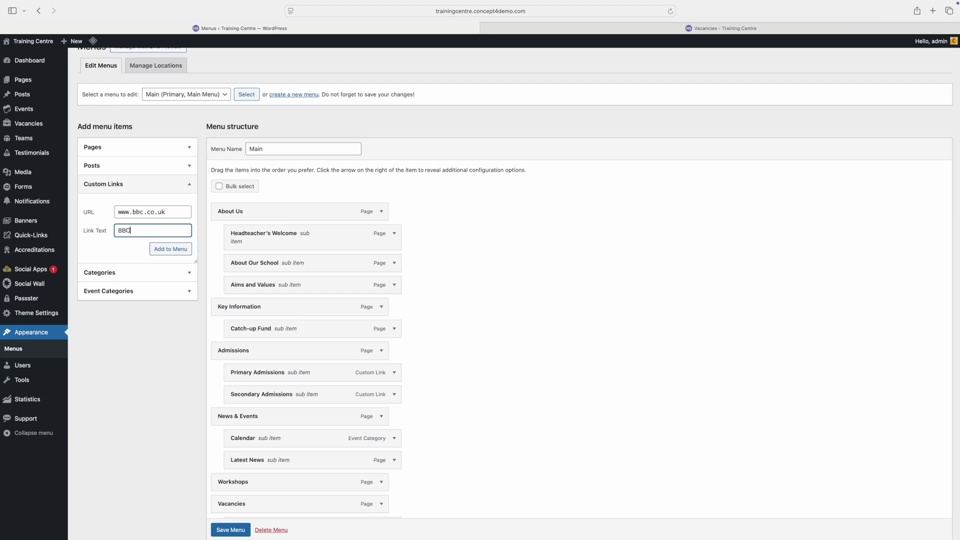
text(BC)
click(175, 252)
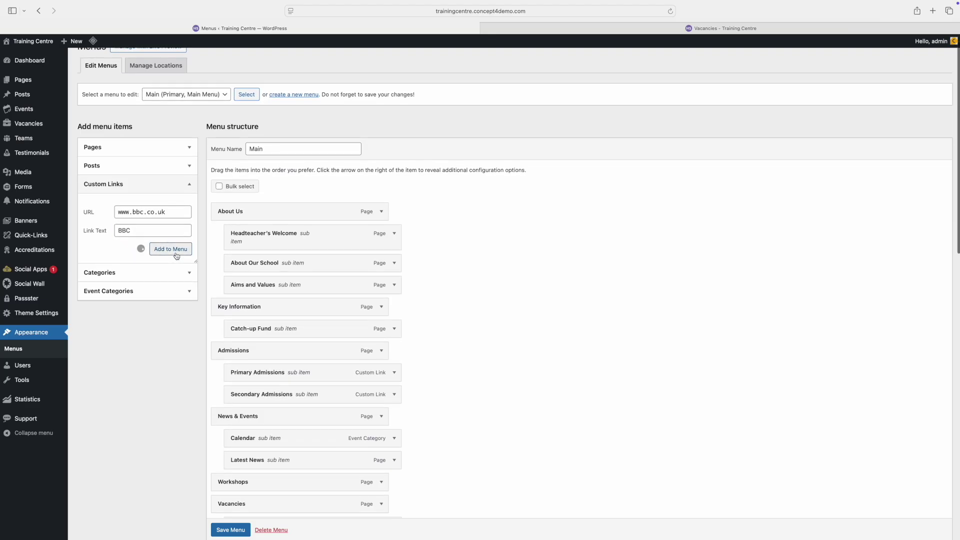
scroll(290, 250, down, 15)
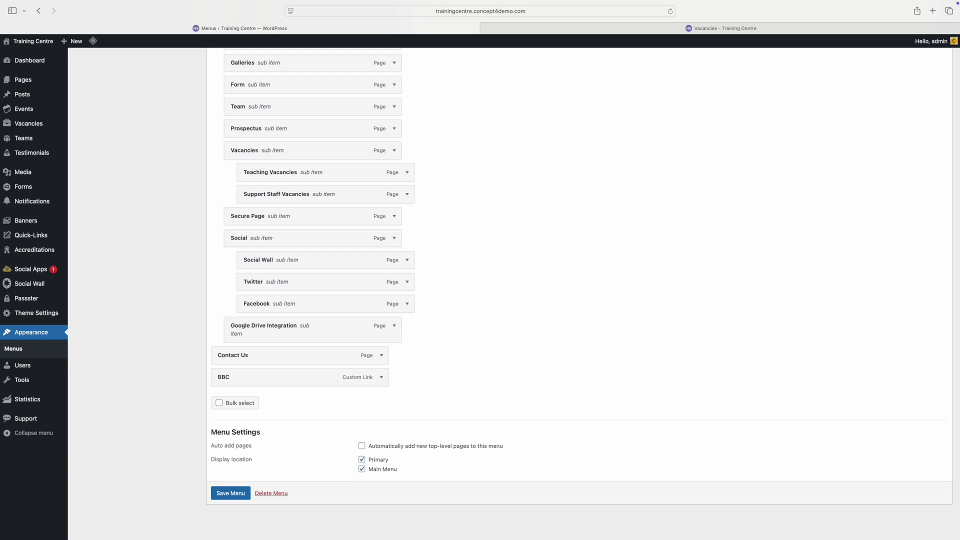
Step: Scroll the live school homepage down to its footer, then return to the admin Dashboard
mouse_move(850, 2)
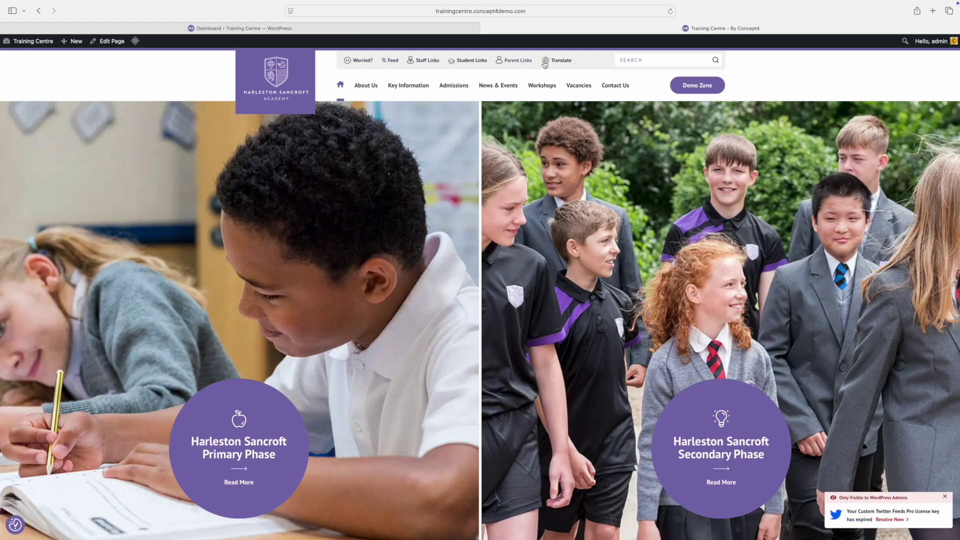
mouse_move(581, 87)
scroll(590, 148, down, 15)
scroll(589, 148, down, 20)
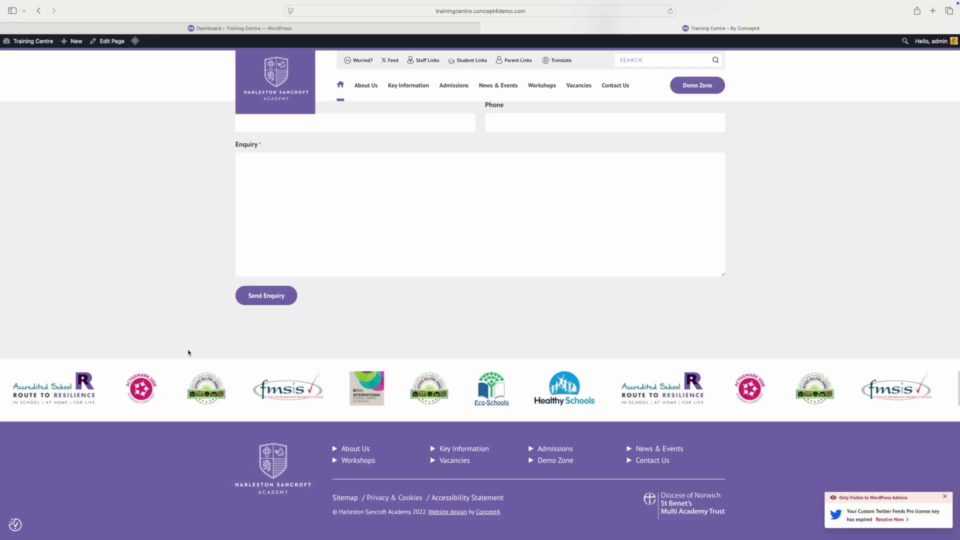
click(32, 41)
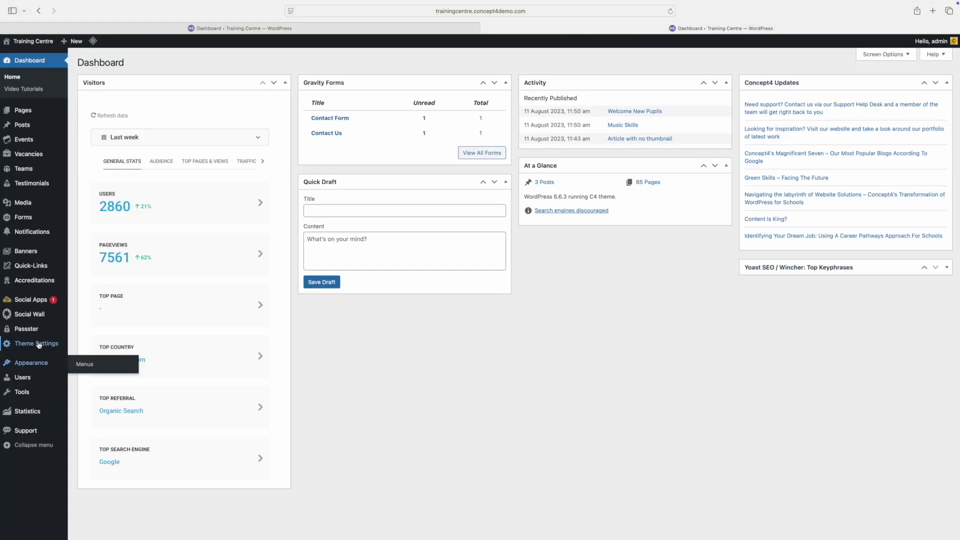
Step: Open Theme General Settings and inspect the Worried? quick link image details
click(39, 342)
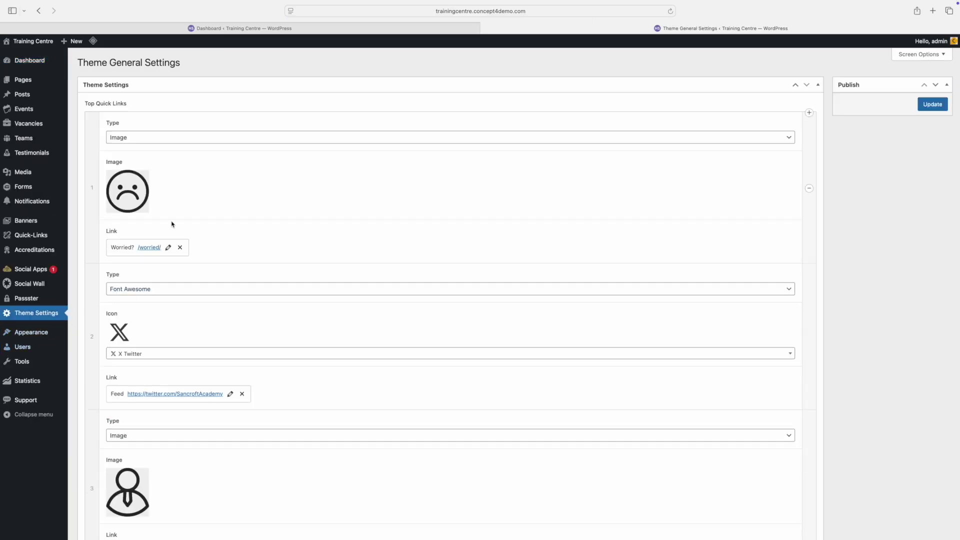
mouse_move(125, 180)
click(125, 179)
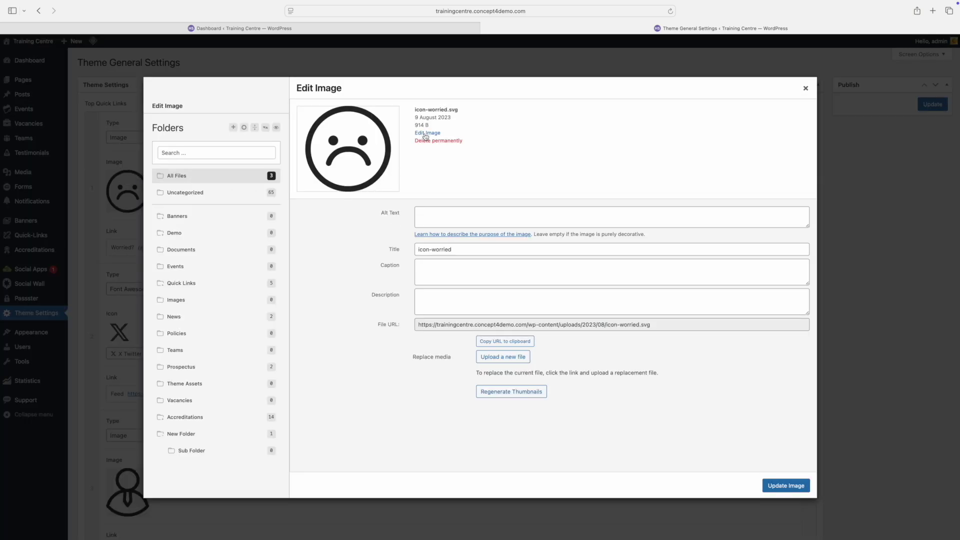
click(780, 485)
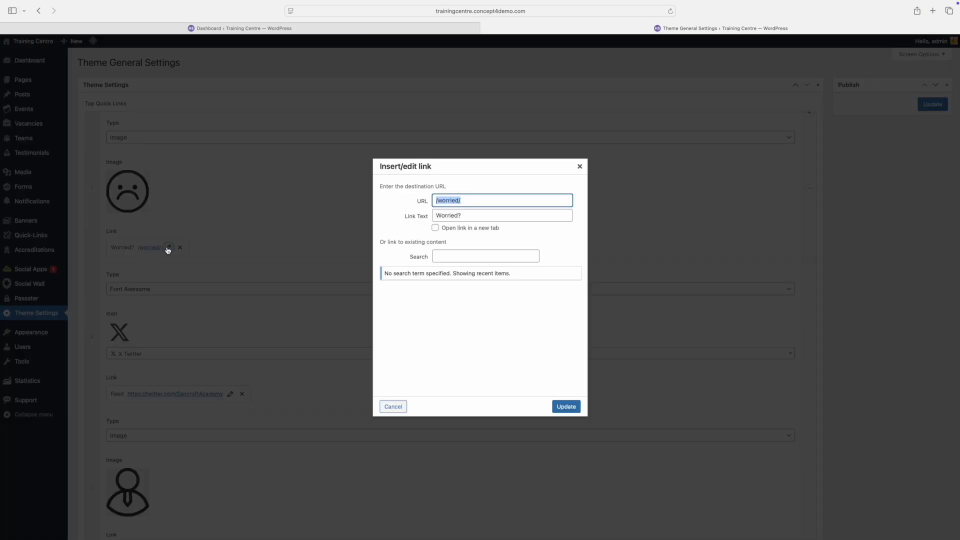
Step: Check the Worried? quick link points to /worried/, then scroll through the settings
click(168, 247)
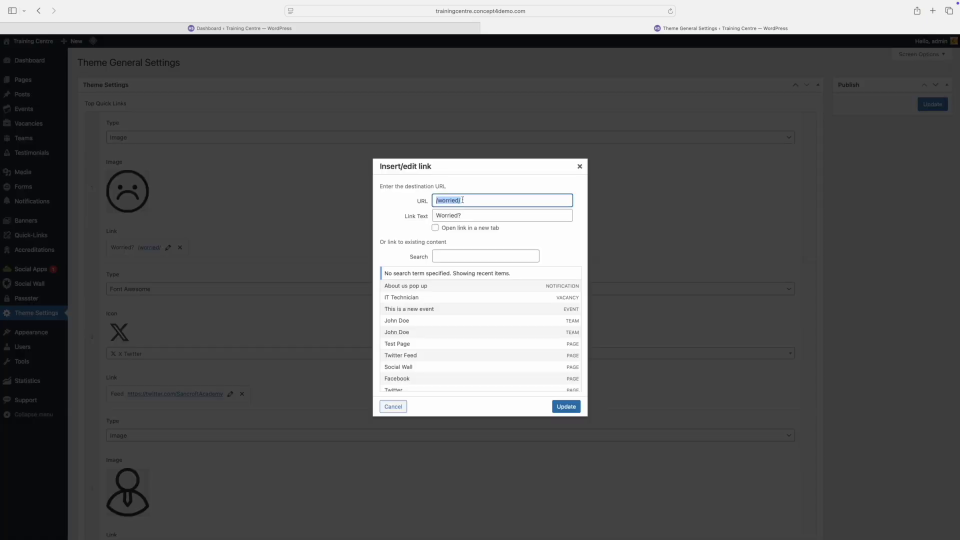
click(570, 404)
scroll(439, 334, down, 15)
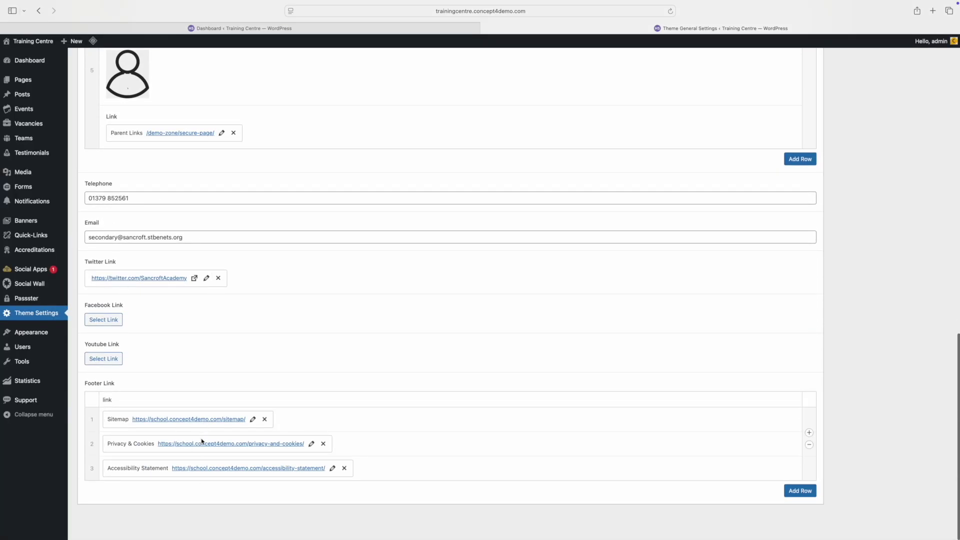
scroll(846, 382, up, 1)
scroll(850, 380, up, 15)
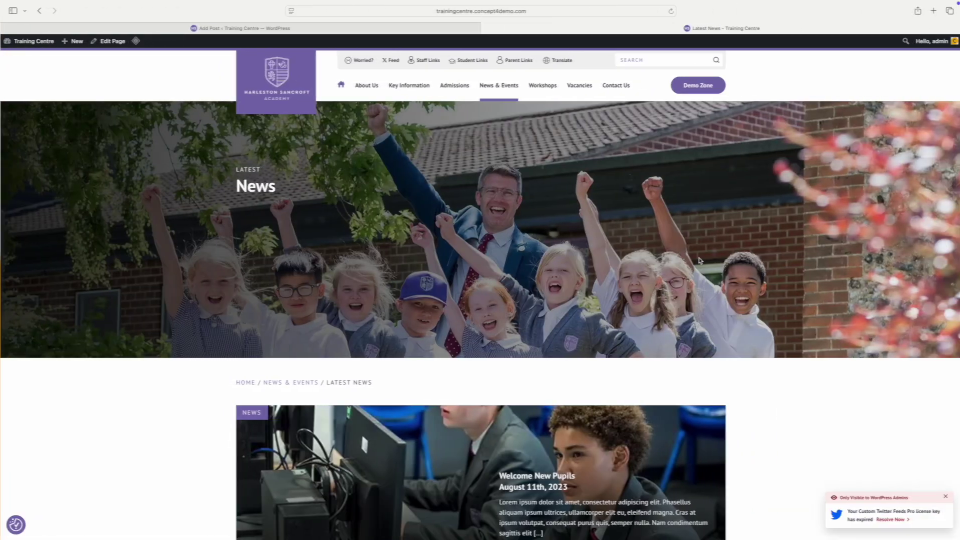
Step: Scroll through the Latest News page, then return to the Add Post editor
scroll(674, 258, down, 5)
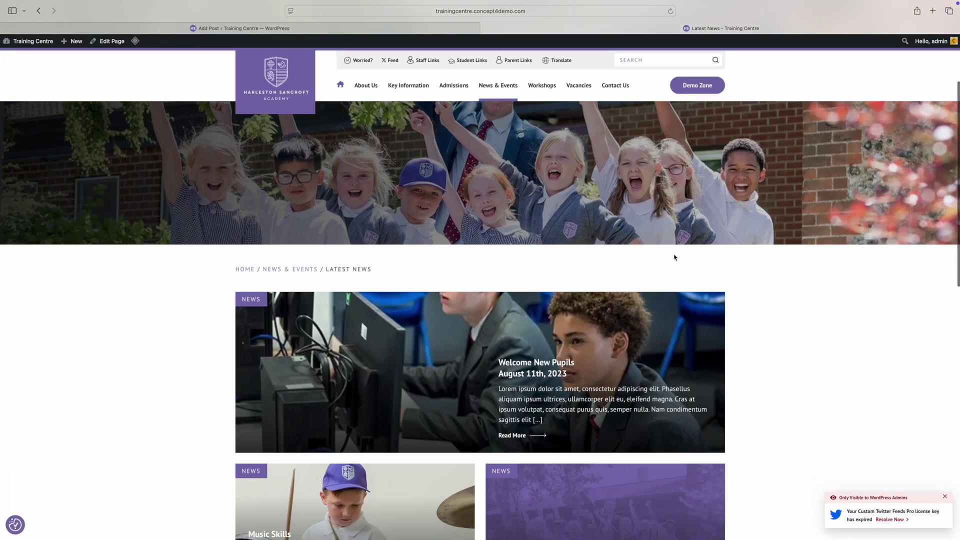
scroll(674, 258, down, 2)
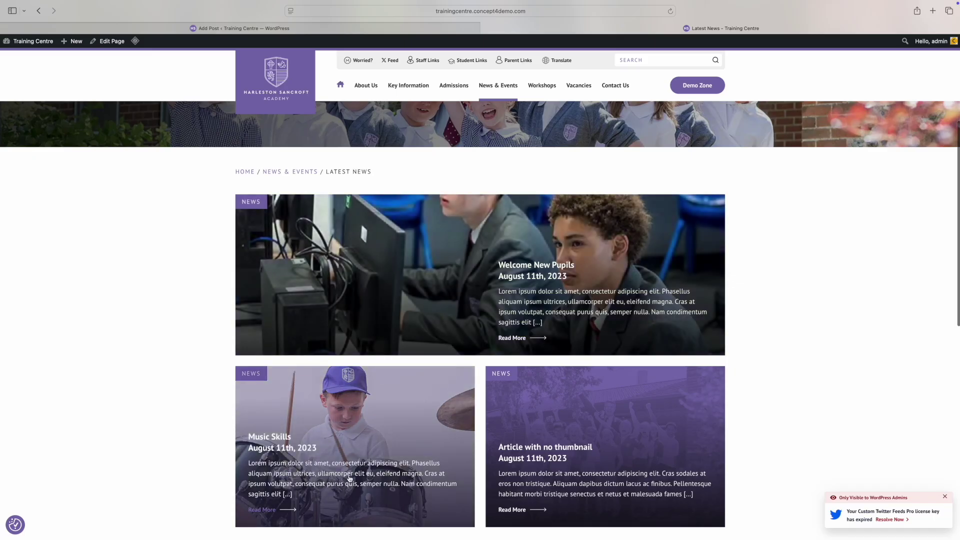
click(164, 26)
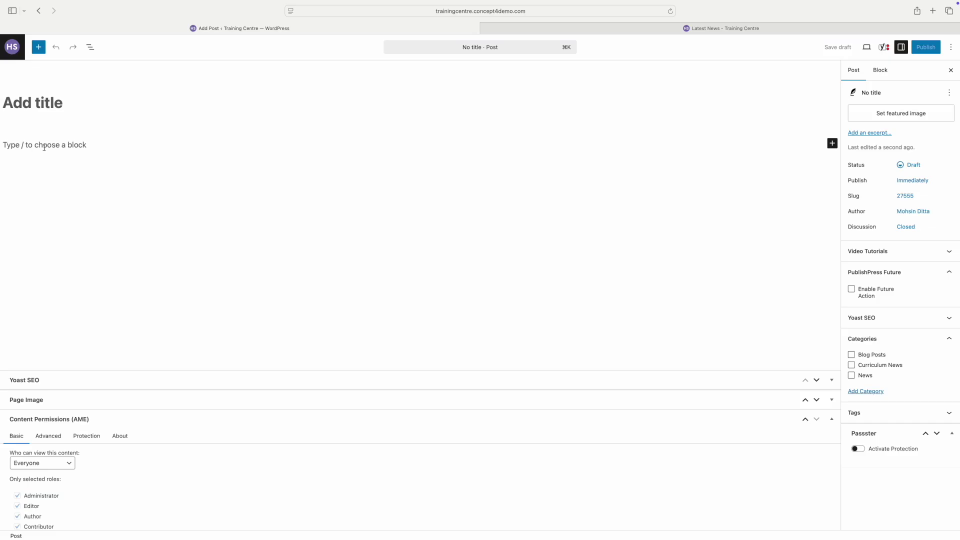
Step: Title the post 'New News Post', paste Lorem Ipsum text twice, and open Set featured image
text(New News)
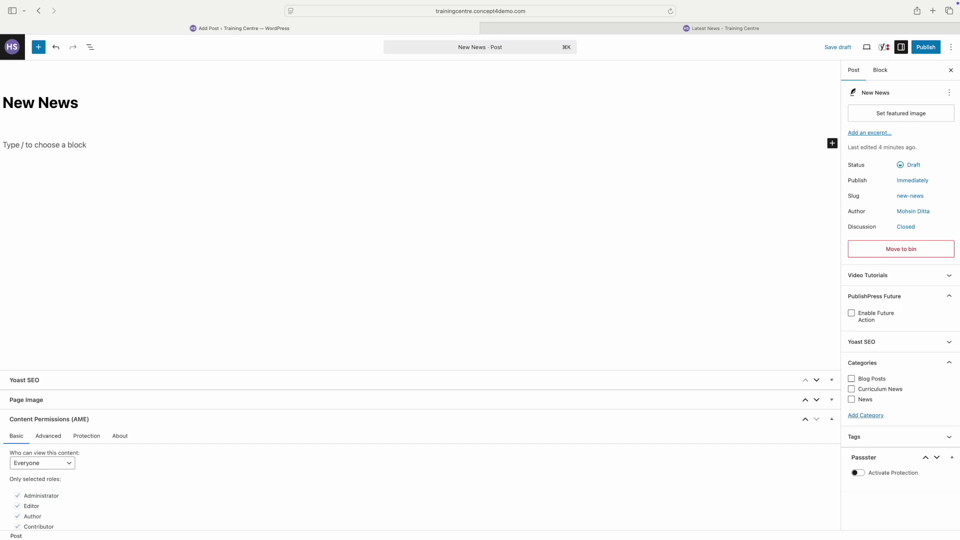
text( Post)
key(Tab)
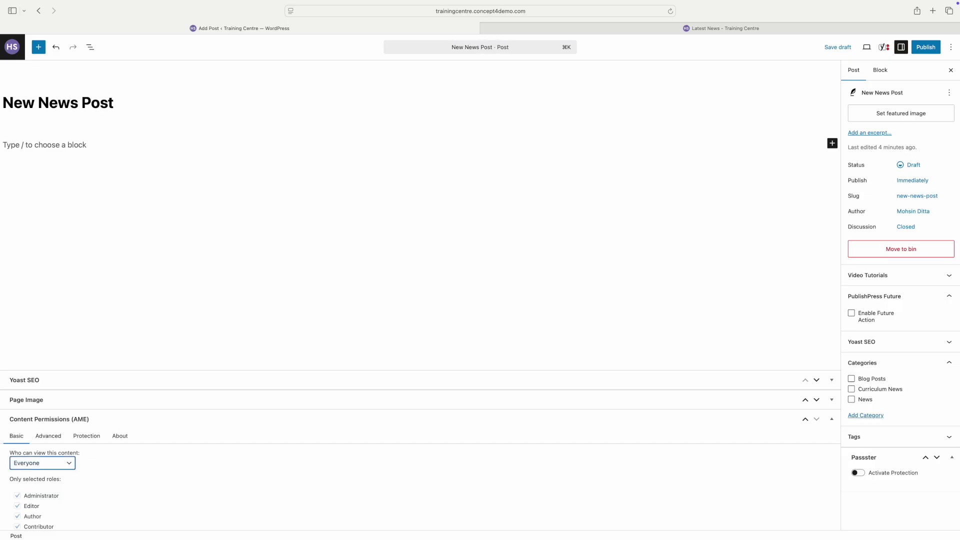
click(56, 146)
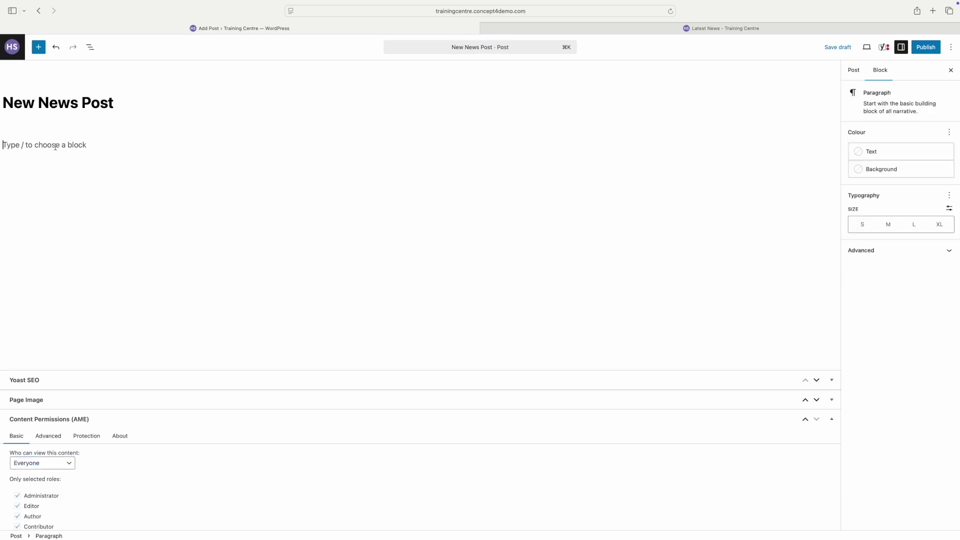
text(Lorem Ipsum is simply dummy text of the printing and typesetting industry. Lorem Ipsum has been the industry's standard)
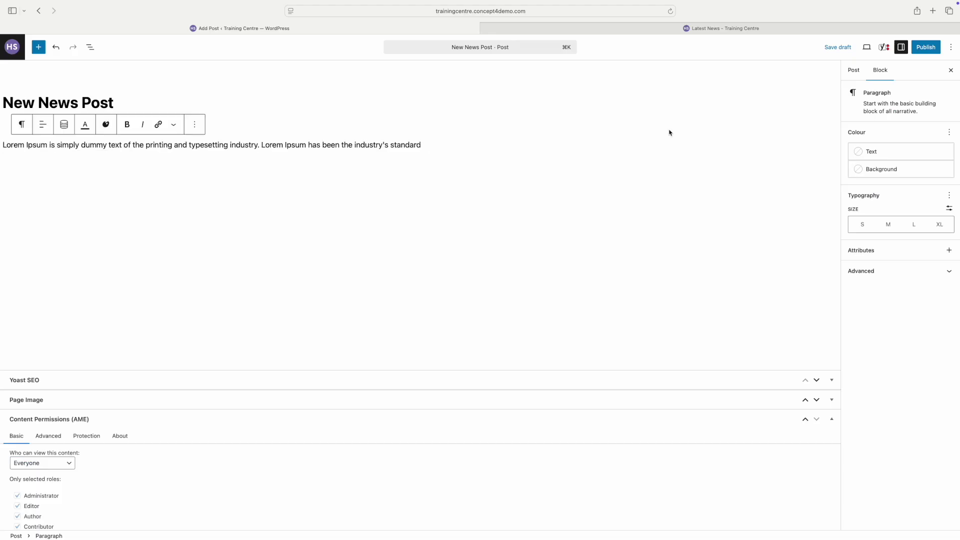
text(Lorem Ipsum is simply dummy text of the printing and typesetting industry. Lorem Ipsum has been the industry's standard)
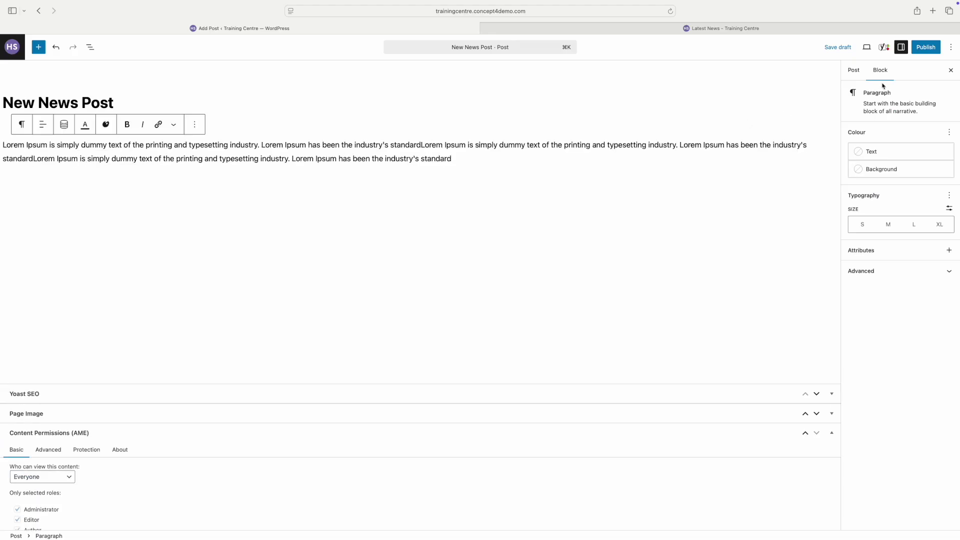
click(854, 70)
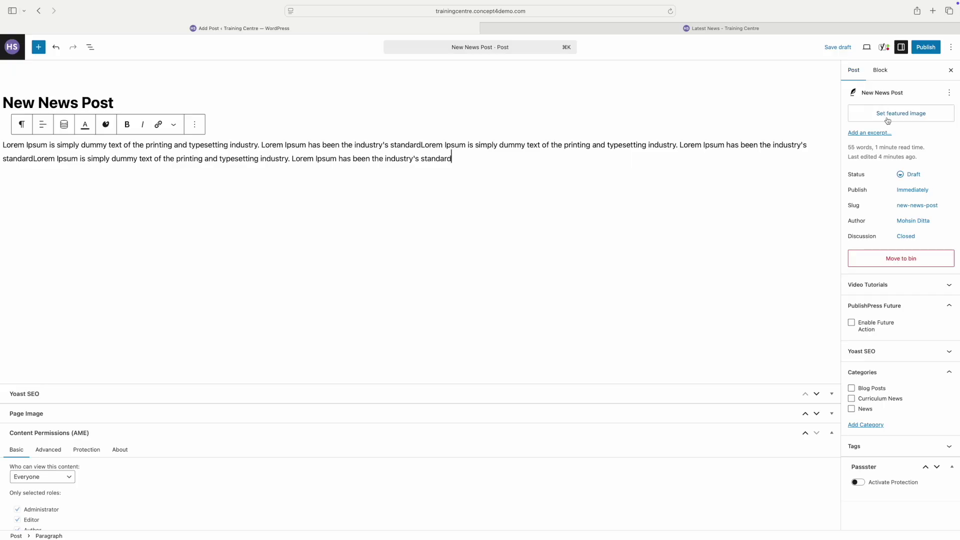
click(887, 118)
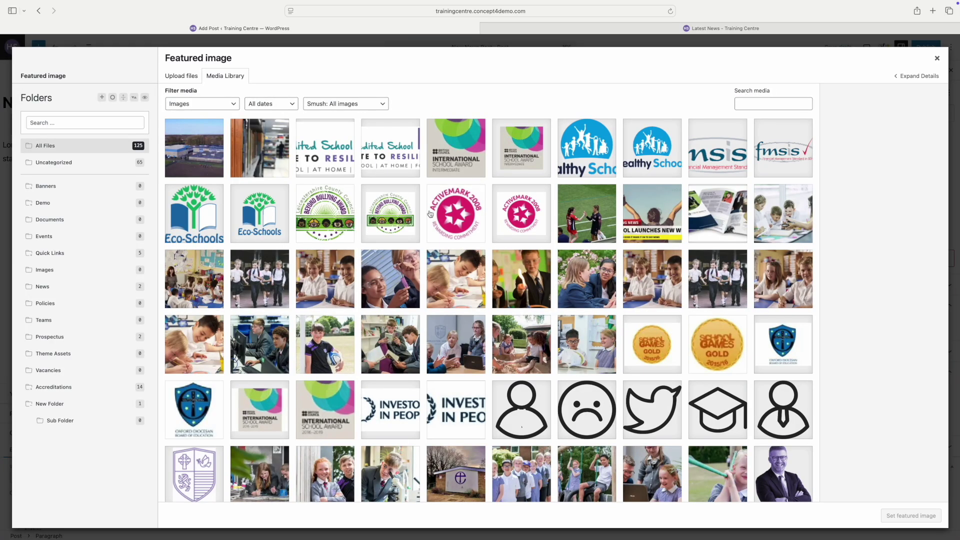
Step: Set the classroom photo as featured image and review status and publish date unchanged
click(455, 279)
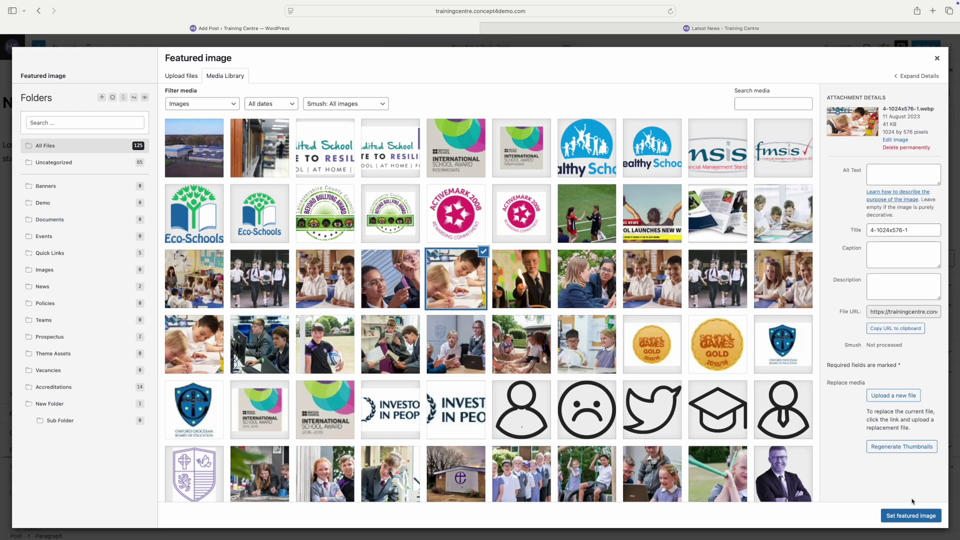
click(926, 518)
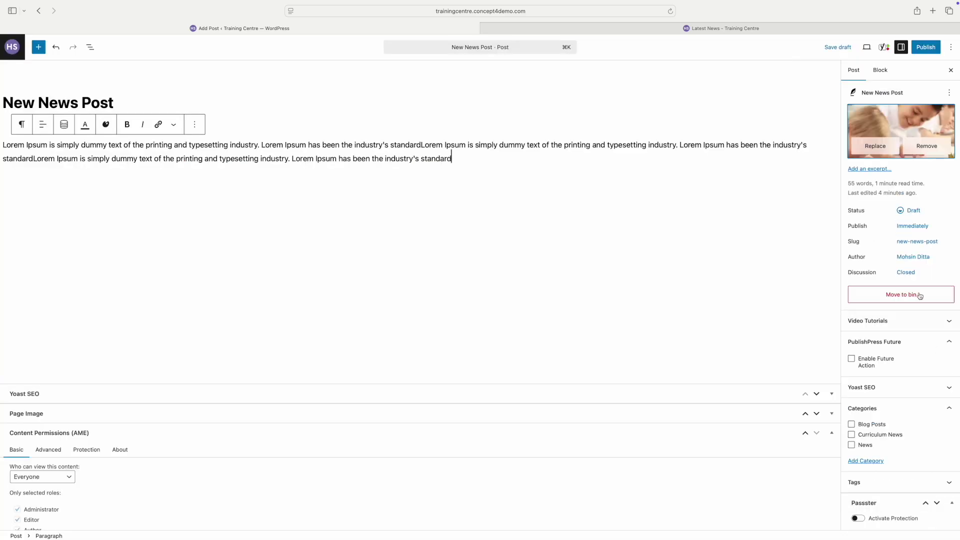
click(913, 211)
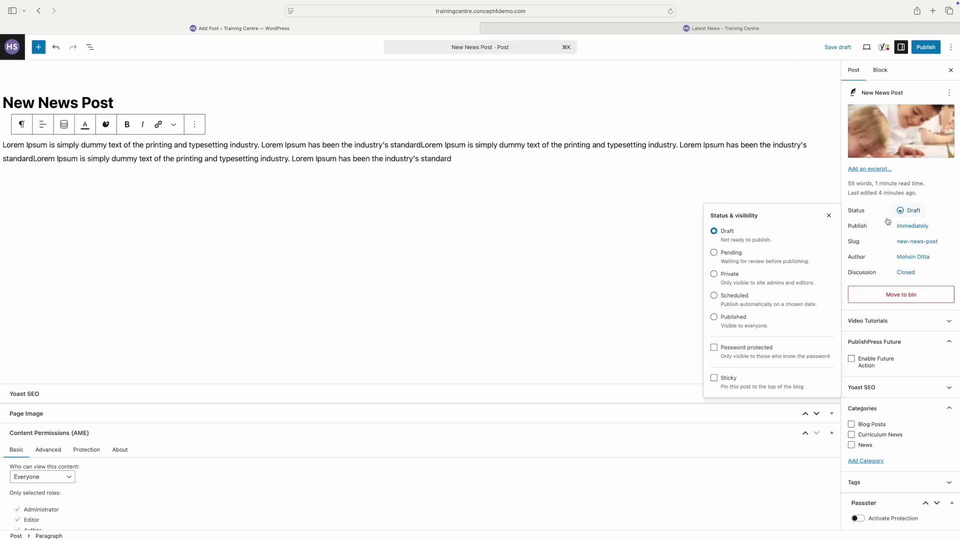
click(829, 216)
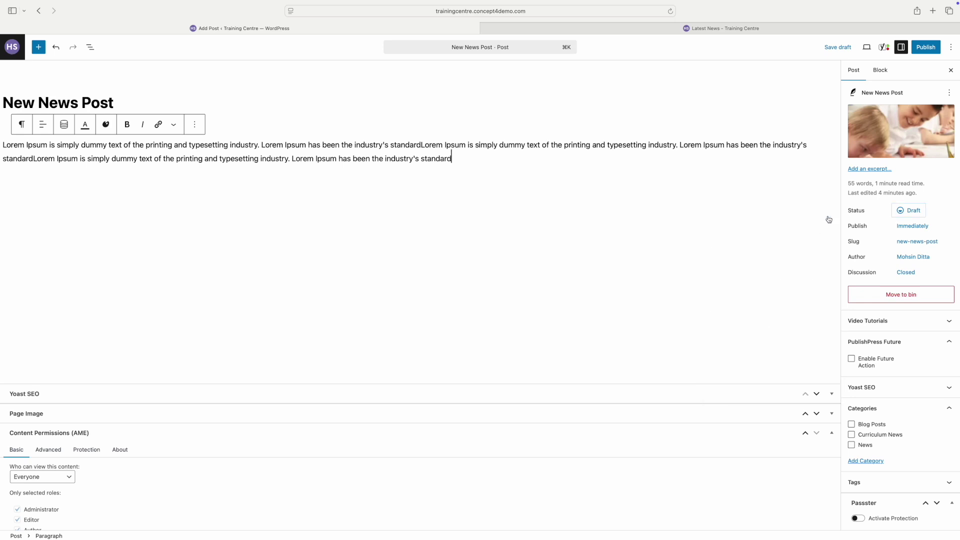
click(924, 227)
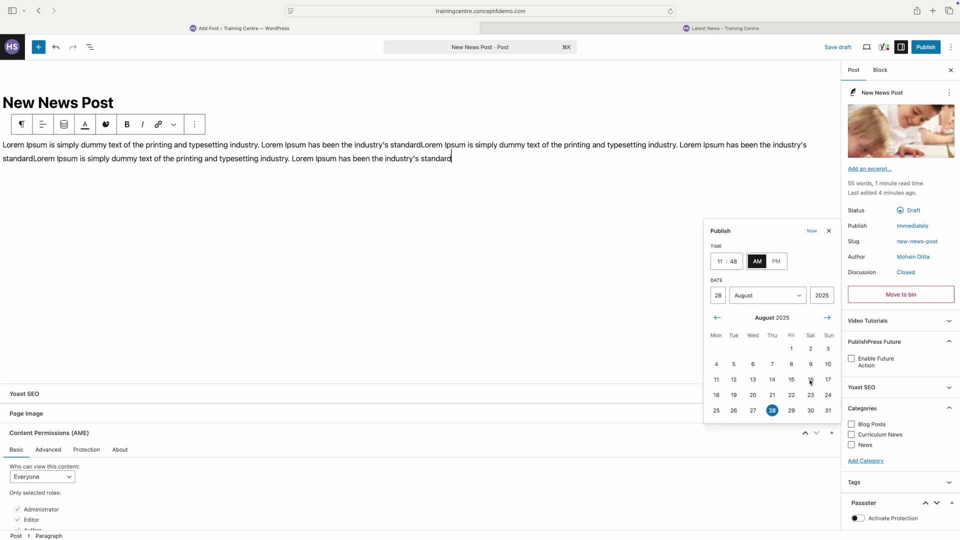
click(829, 232)
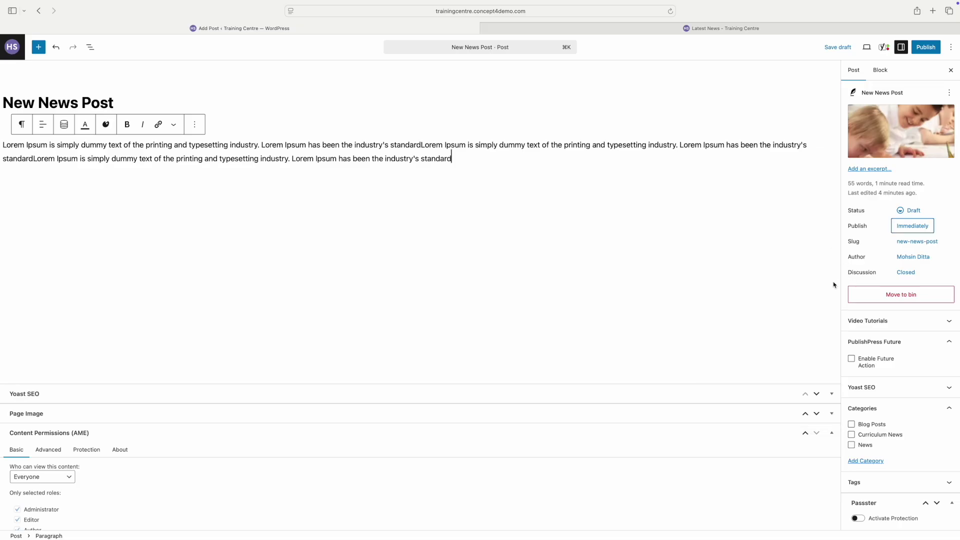
Step: Paste Lorem Ipsum text as the post's excerpt
scroll(900, 360, down, 1)
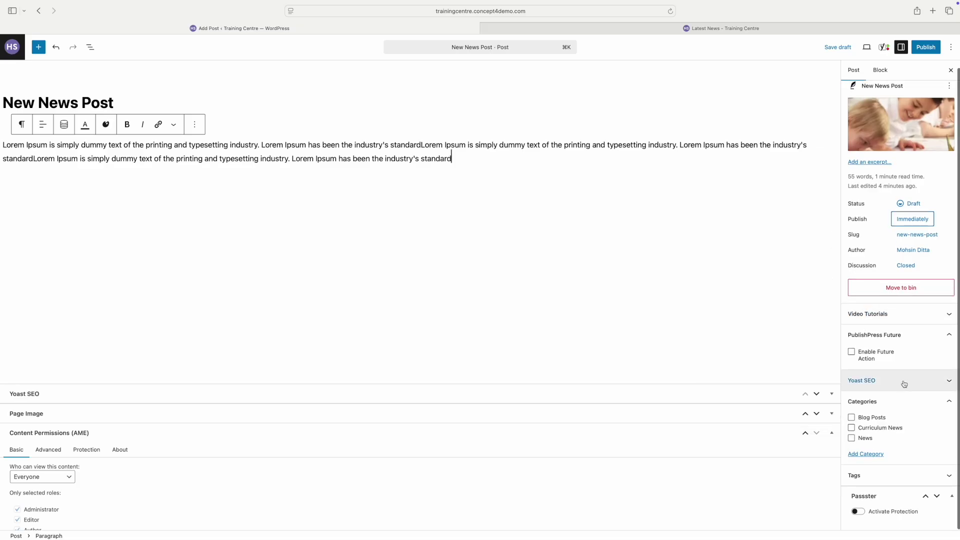
click(870, 162)
text(Lorem Ipsum is simply dummy text of the printing and typesetting industry. Lorem Ipsum has been the industry's standard Lorem Ipsum is simply dummy text of the printing and typesetting industry. Lorem Ipsum has been the industry's standard Lorem Ipsum is simply dummy text of the printing and typesetting industry. Lorem Ipsum has been the industry's standard)
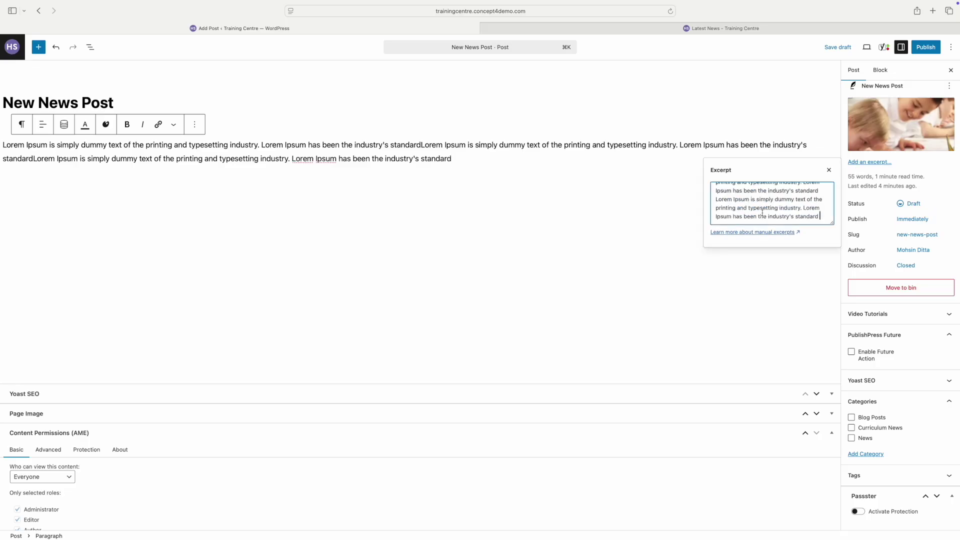
click(828, 205)
click(853, 70)
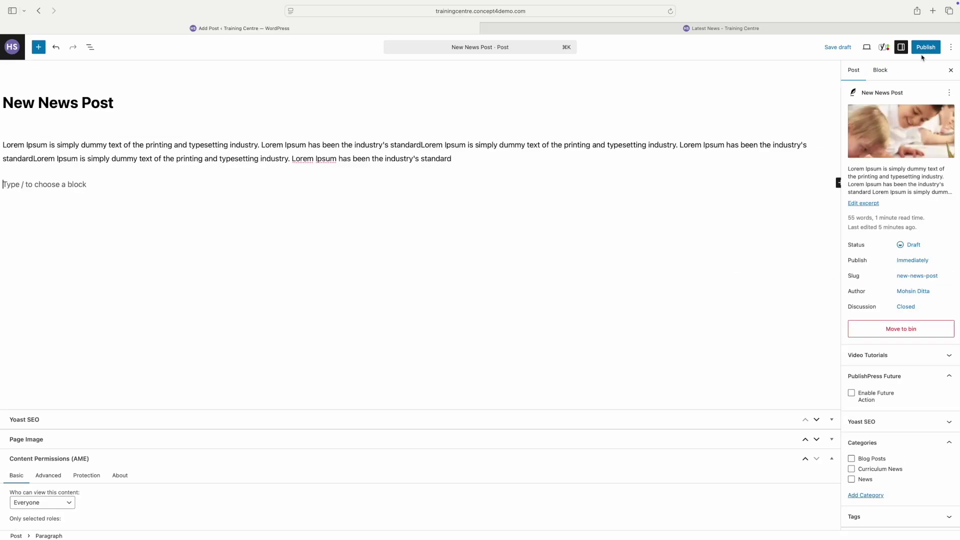
Step: Tick the News category and publish New News Post
click(851, 480)
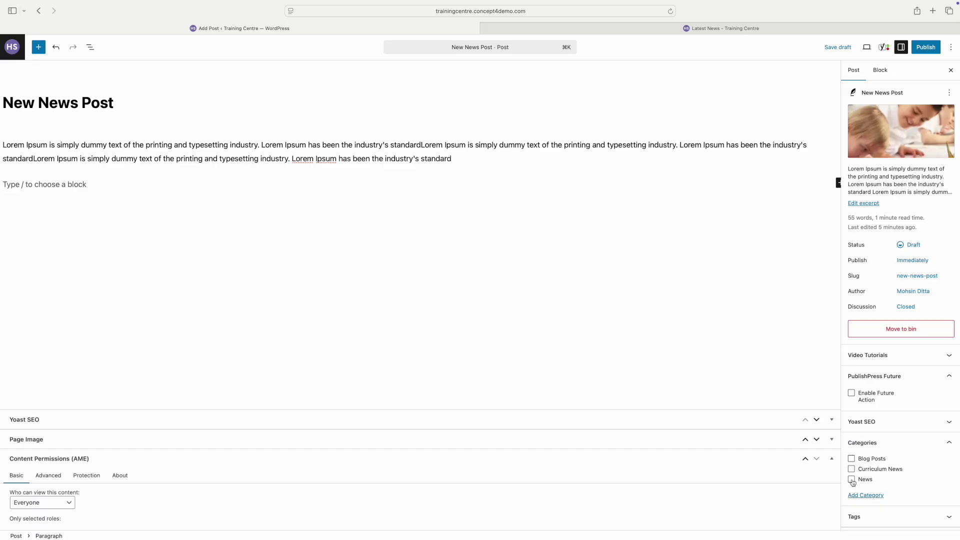
click(930, 50)
click(930, 48)
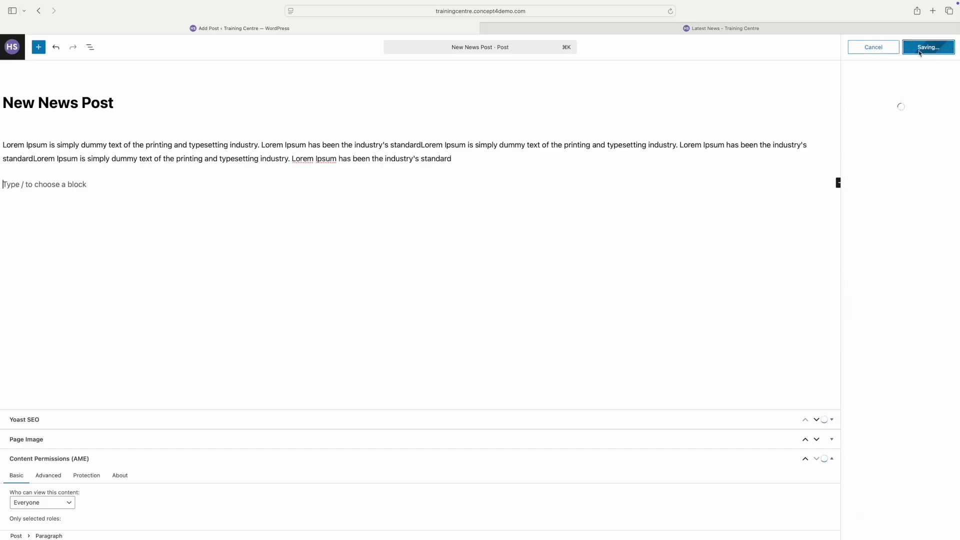
Step: Reload Latest News to confirm the post appears first, then open it for editing
click(745, 30)
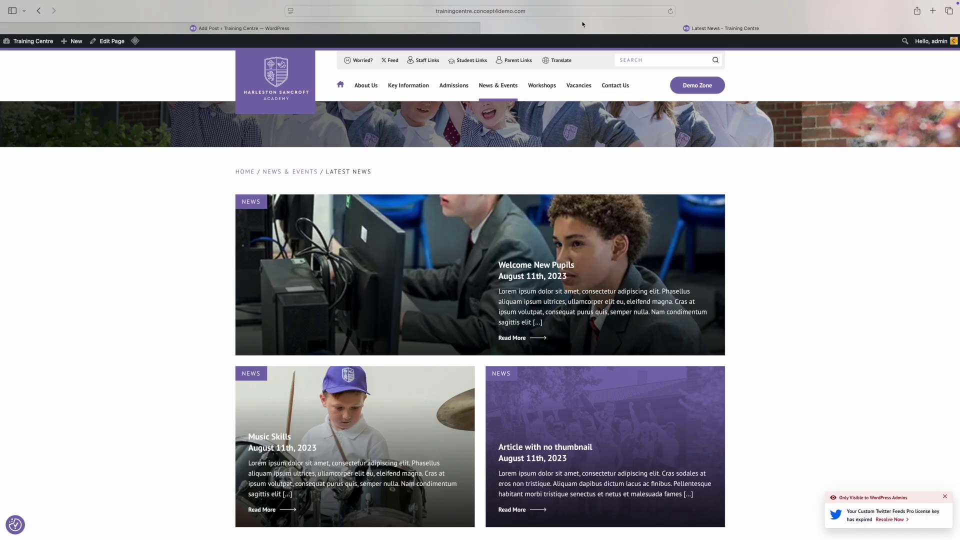
click(670, 11)
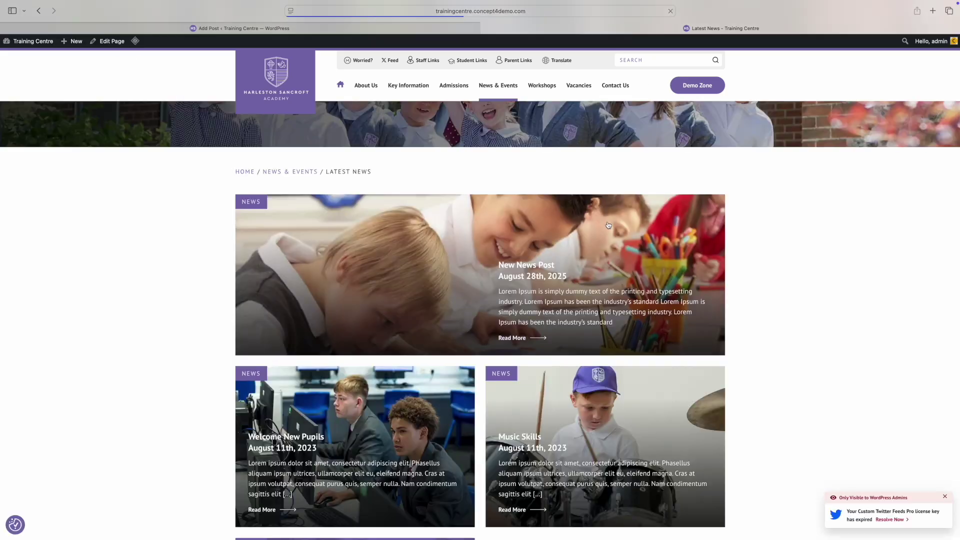
click(566, 302)
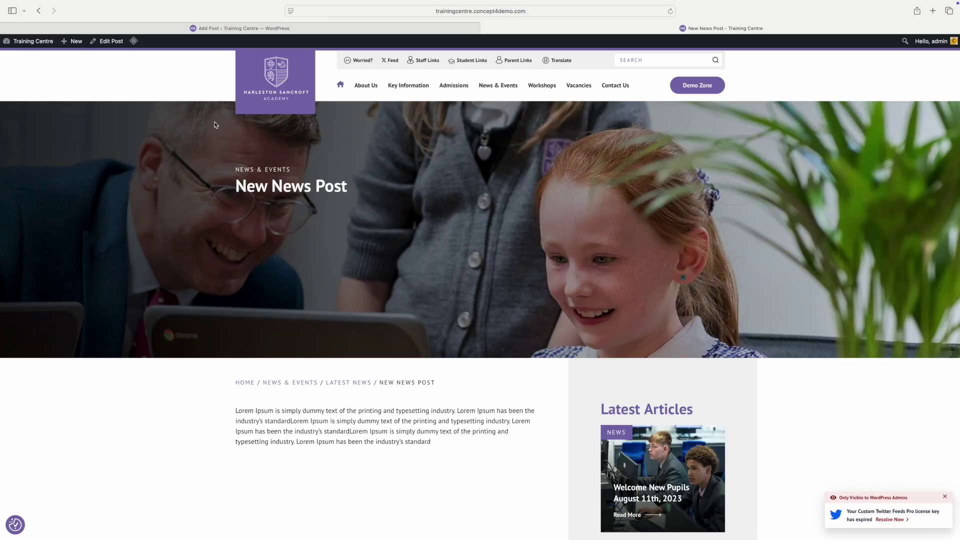
click(108, 41)
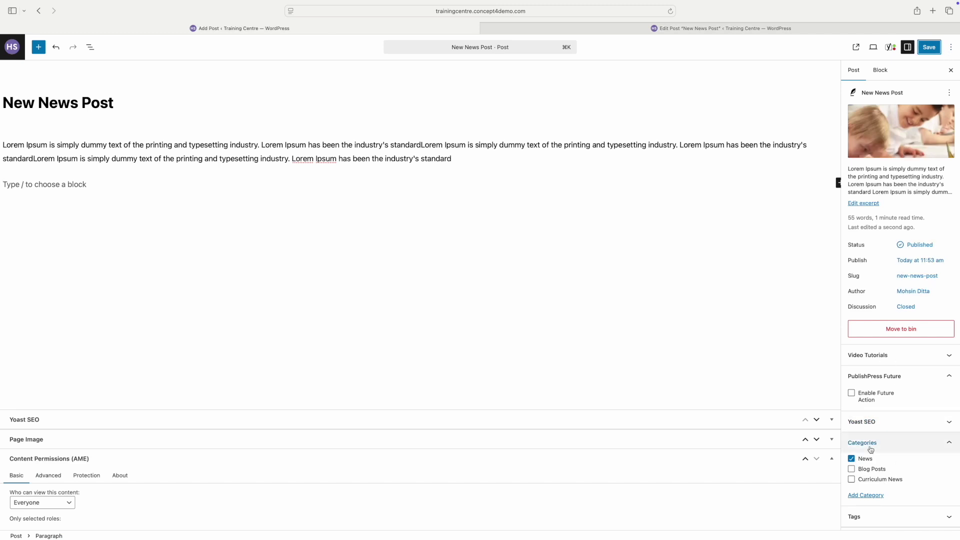
Step: Begin a new category with an empty name and Blog Posts as its parent
click(870, 495)
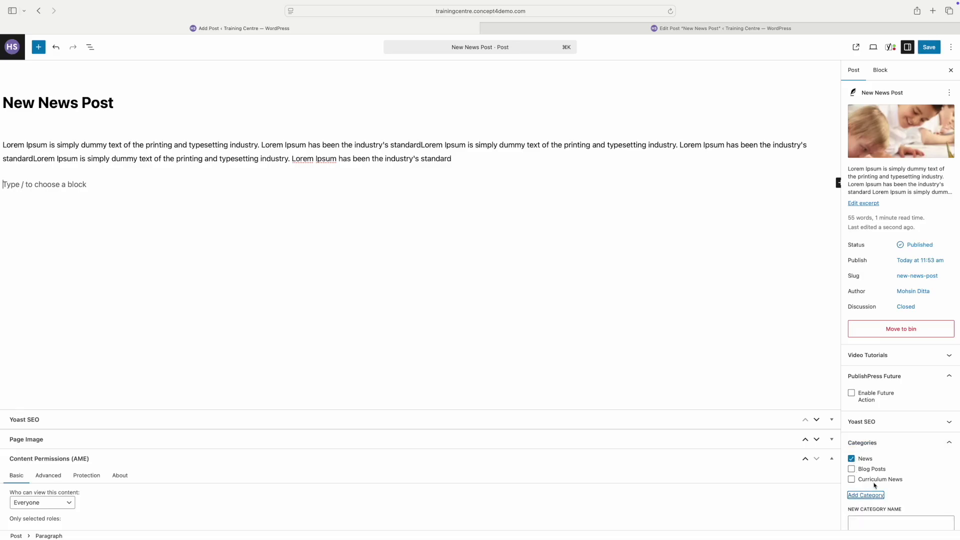
scroll(874, 487, down, 3)
scroll(874, 485, down, 2)
click(886, 392)
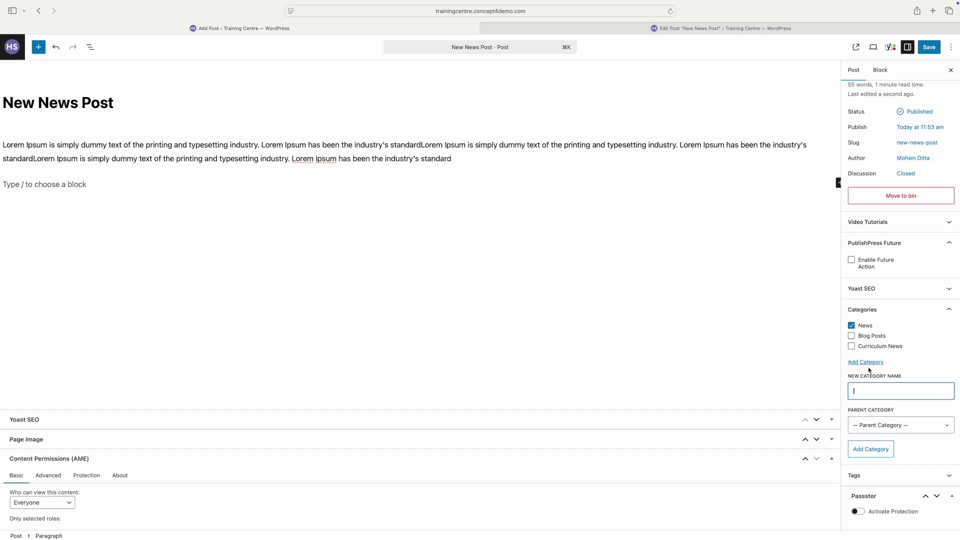
text(B)
key(BackSpace)
click(911, 430)
click(900, 438)
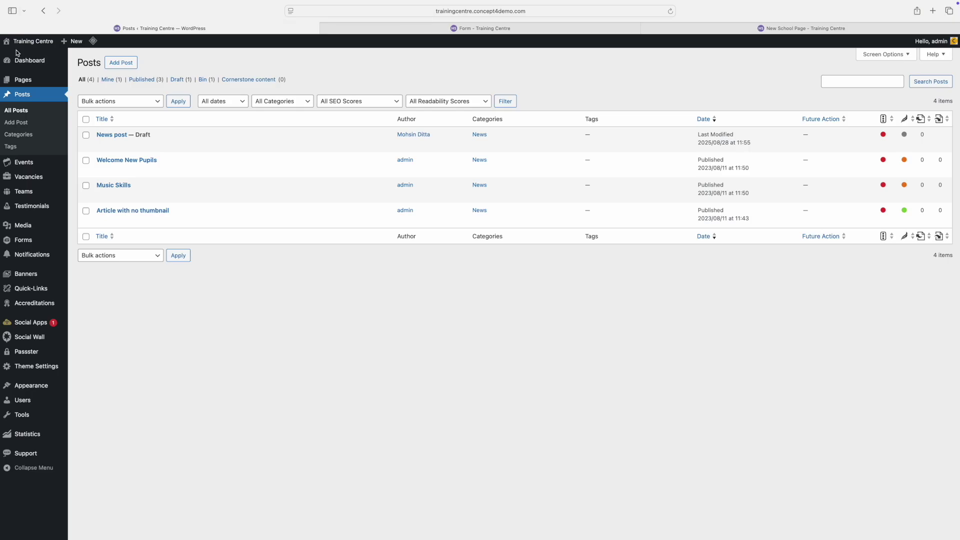
Step: Open Quick Edit on the 'News post' draft row in All Posts
mouse_move(169, 131)
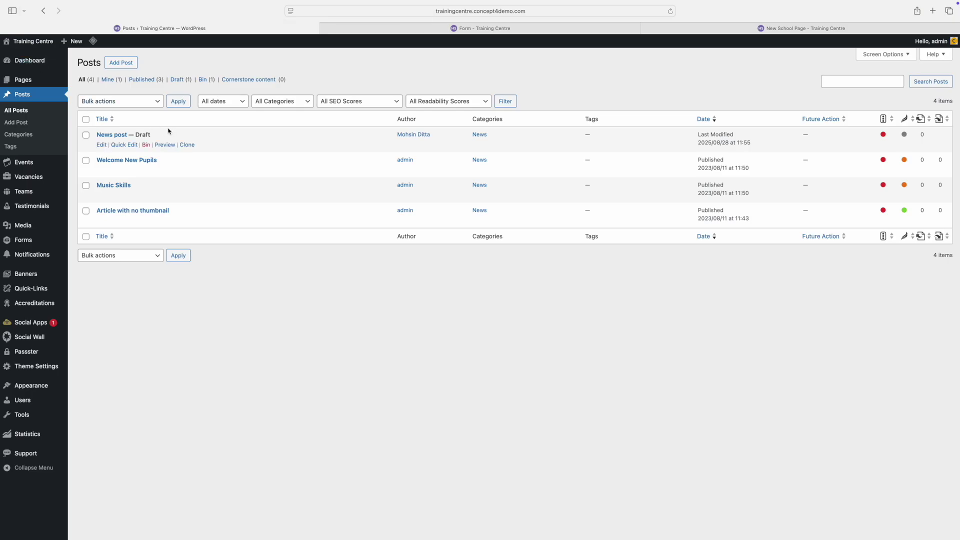
click(124, 145)
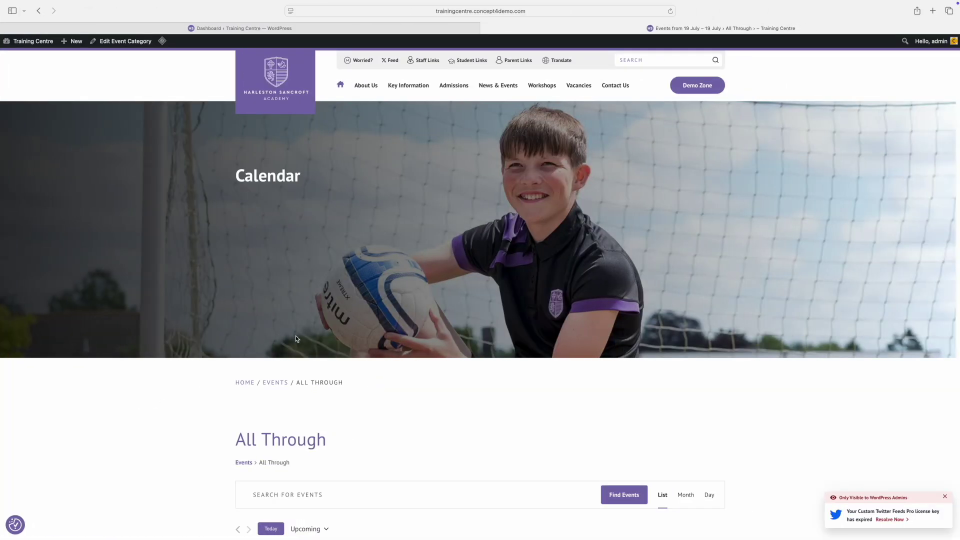
Step: Scroll through the All Through events calendar, then return to the Dashboard browser tab
scroll(299, 340, down, 7)
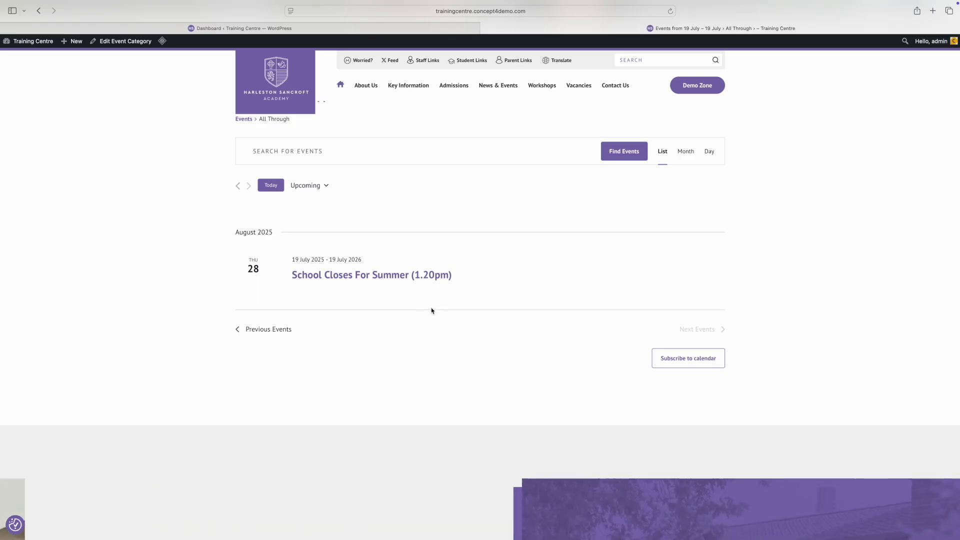
scroll(390, 259, up, 3)
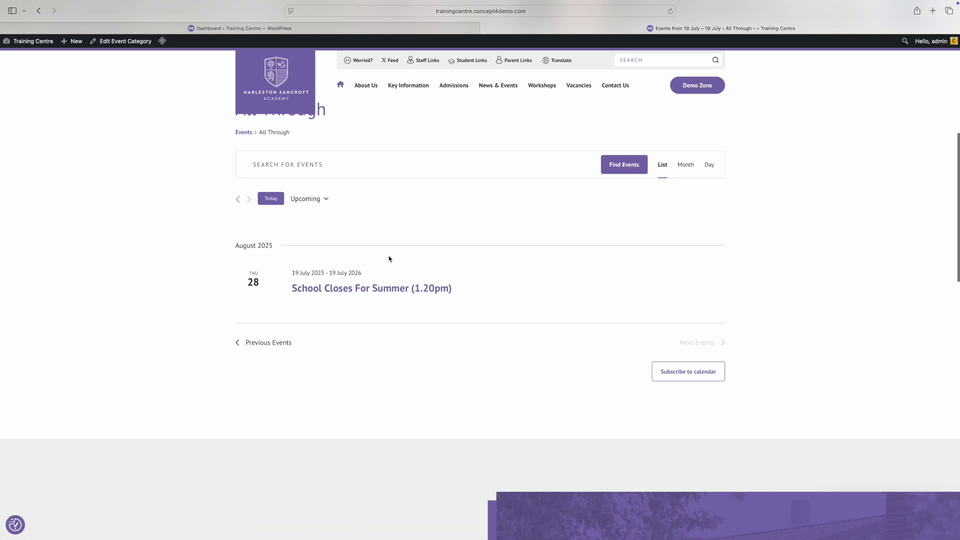
scroll(392, 256, up, 1)
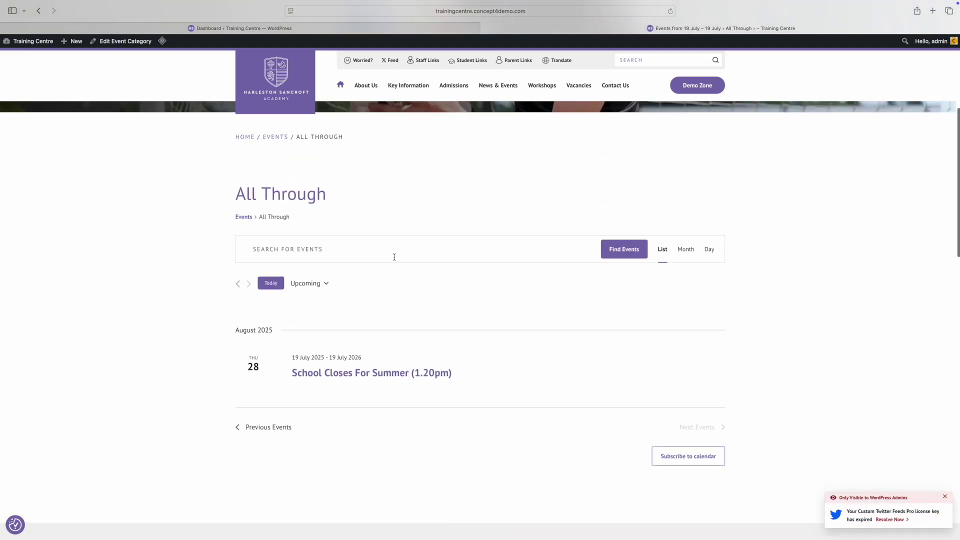
click(239, 30)
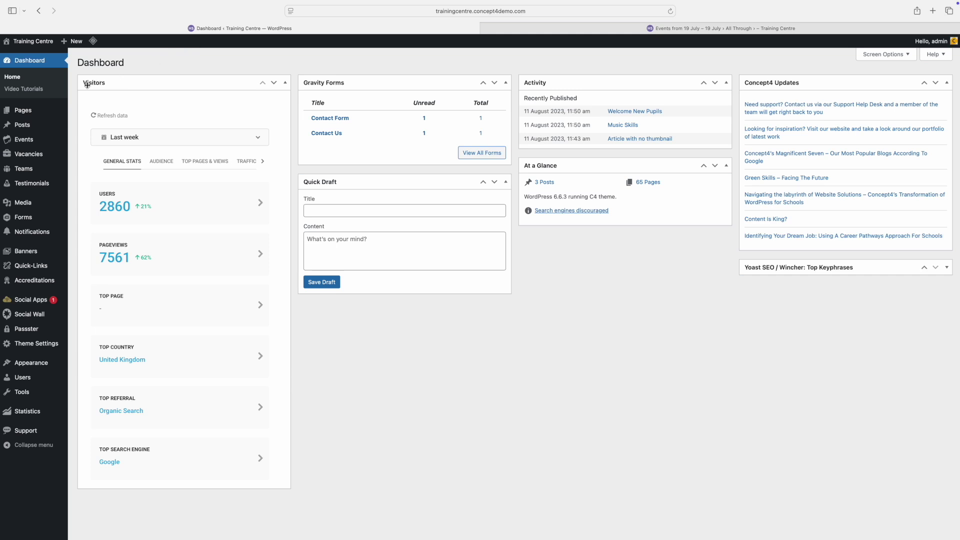
Step: Add a new event 'Open Day' with description 'School Open Day', marked as an All Day Event
click(29, 142)
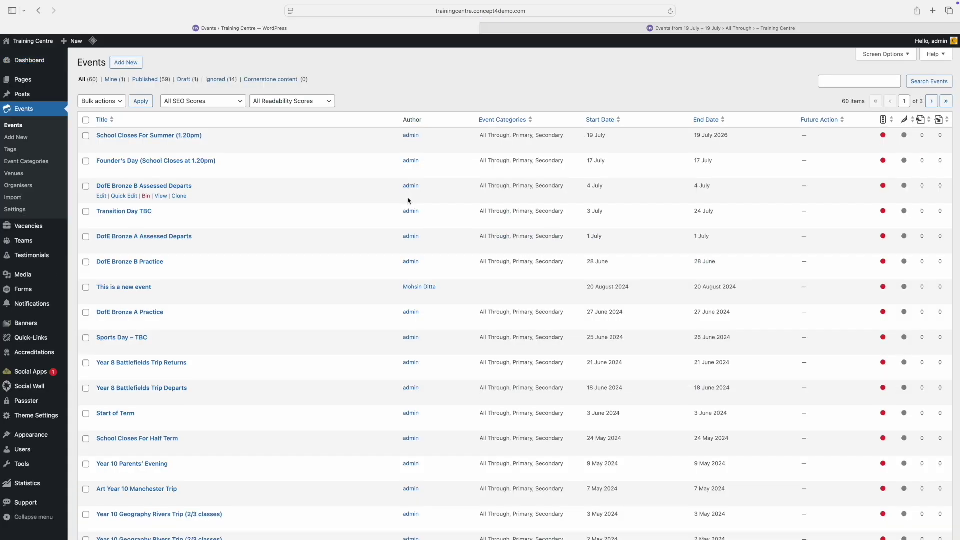
click(121, 64)
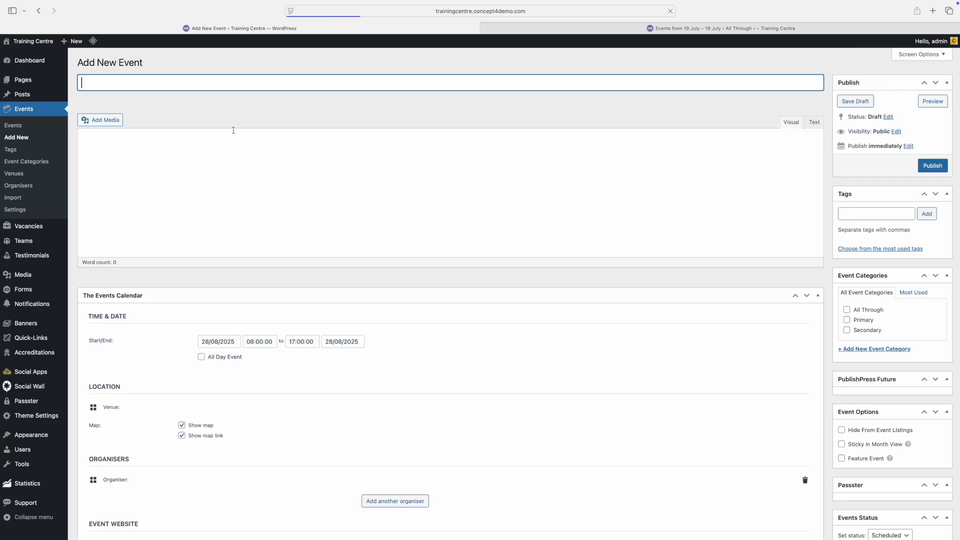
text(Open Day)
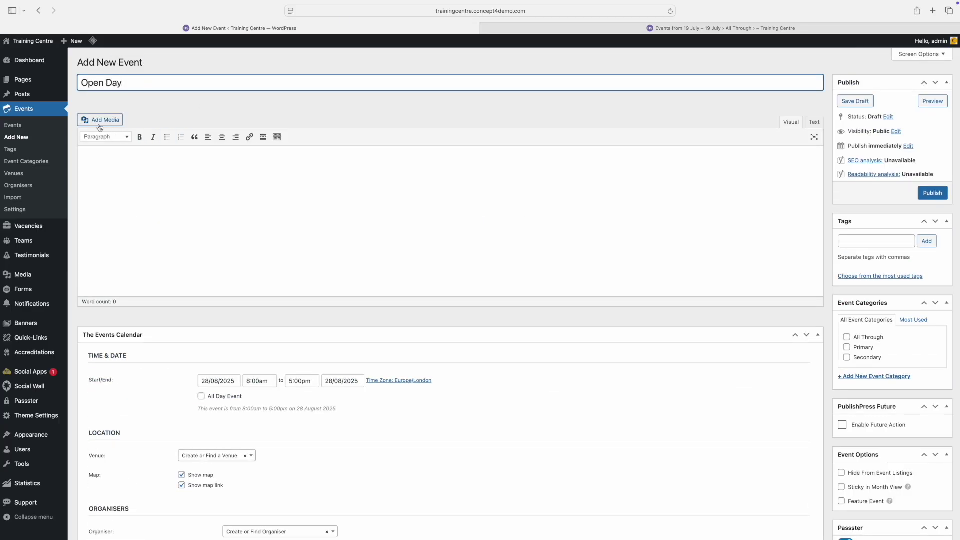
click(262, 293)
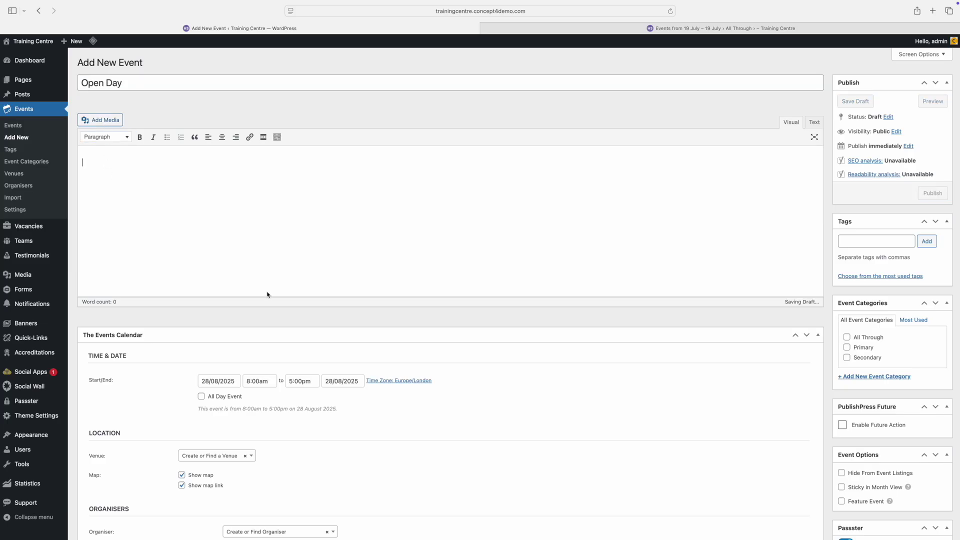
text(Sch)
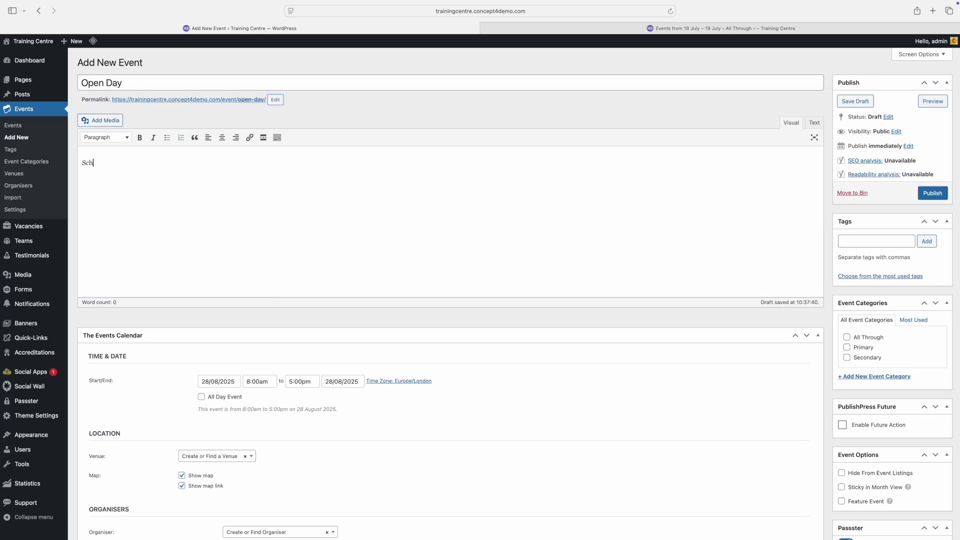
text(ool Open Day)
click(201, 396)
scroll(300, 424, down, 5)
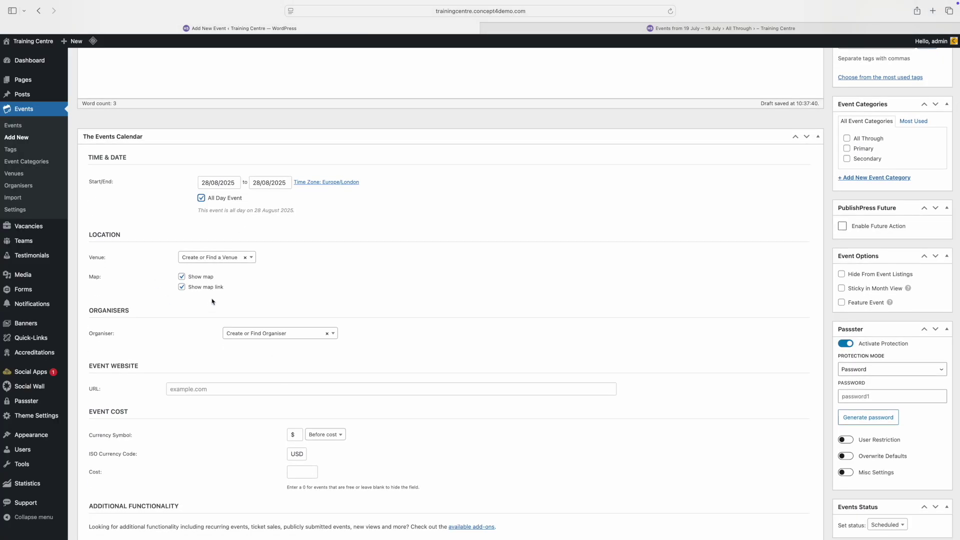
scroll(219, 402, down, 15)
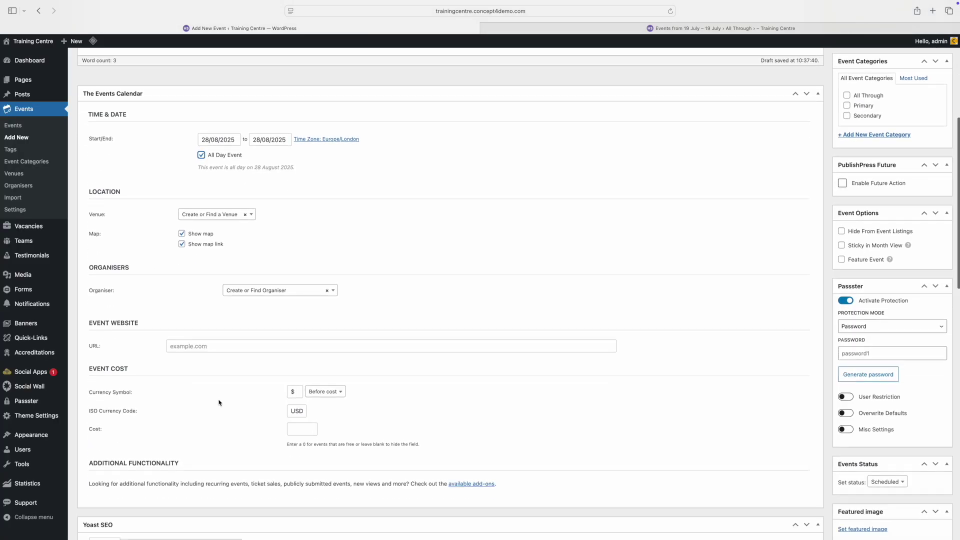
scroll(219, 402, down, 5)
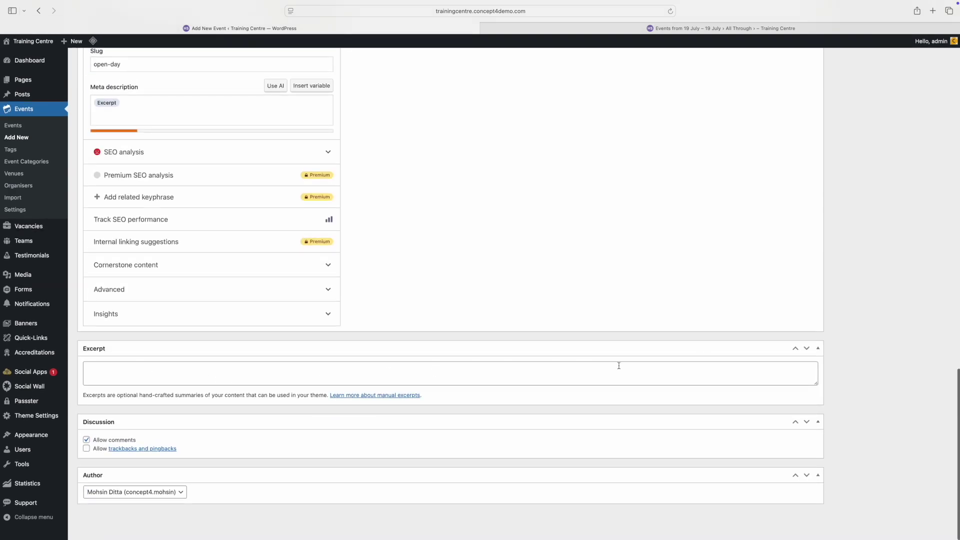
scroll(692, 365, up, 20)
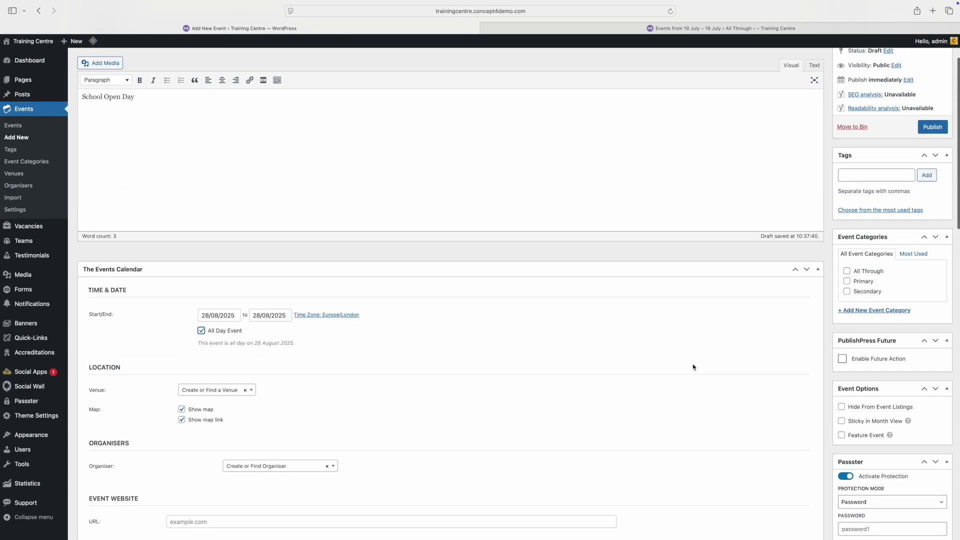
scroll(693, 367, up, 3)
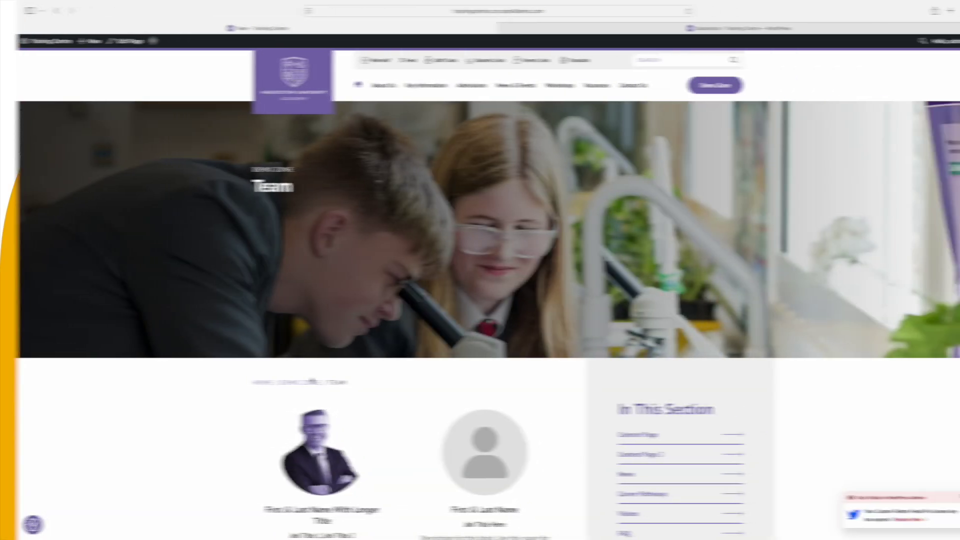
Step: Scroll down the live Team page's staff tiles, then switch back to the admin Dashboard
scroll(294, 380, down, 3)
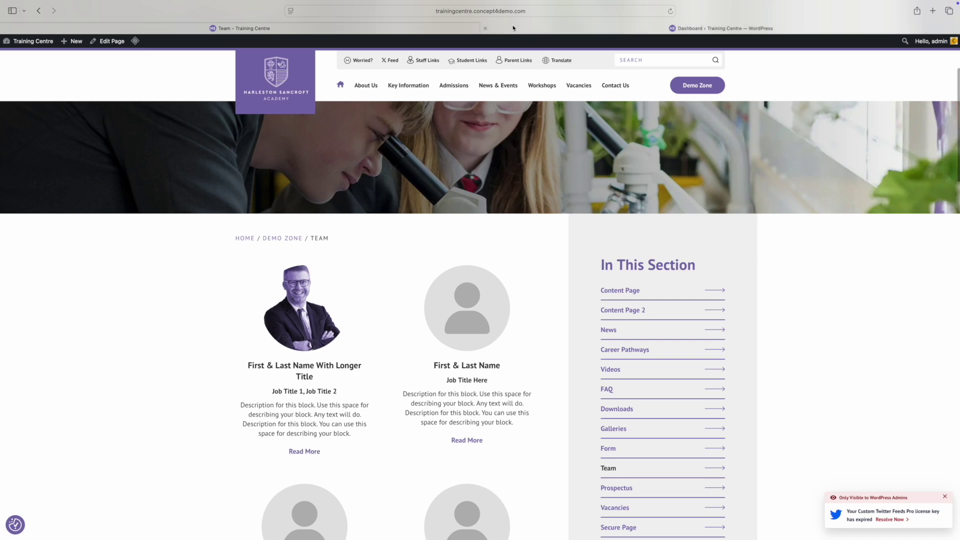
click(513, 28)
mouse_move(28, 174)
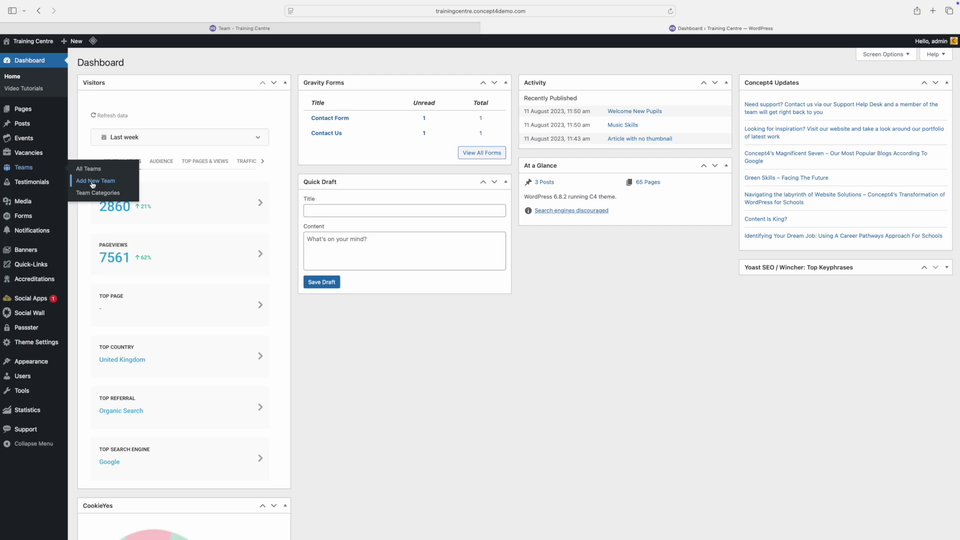
Step: View the Team Categories list (Admissions, Sample SLT, Staff) with Parent Category left on None
click(92, 193)
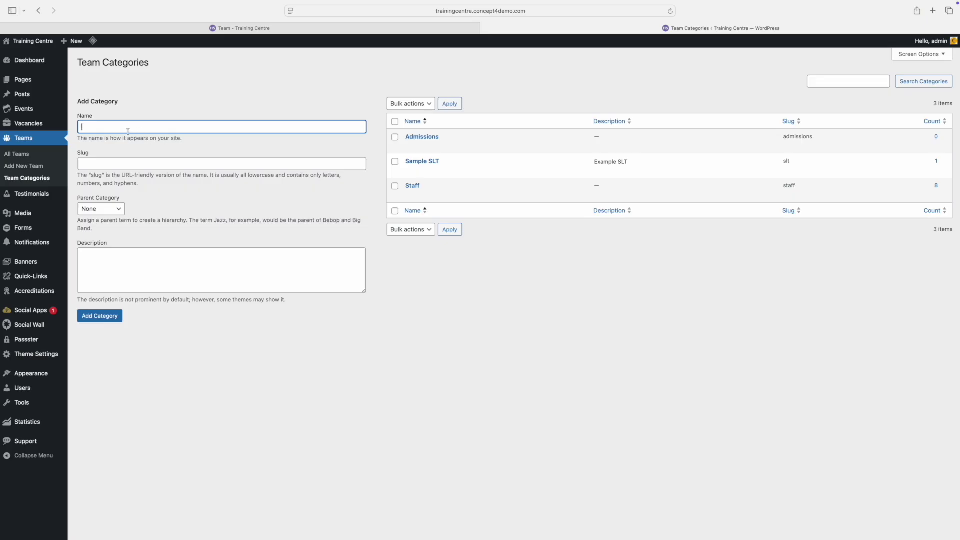
click(96, 209)
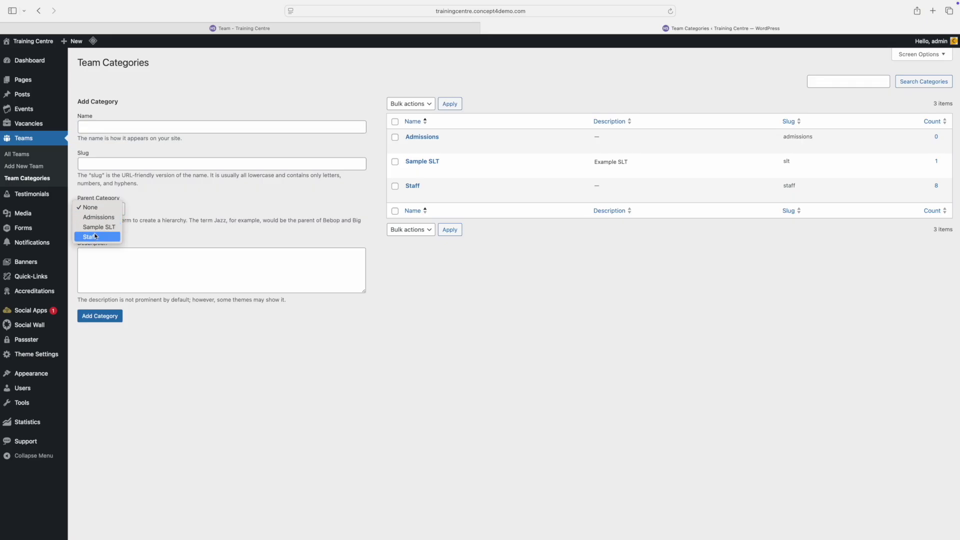
click(117, 129)
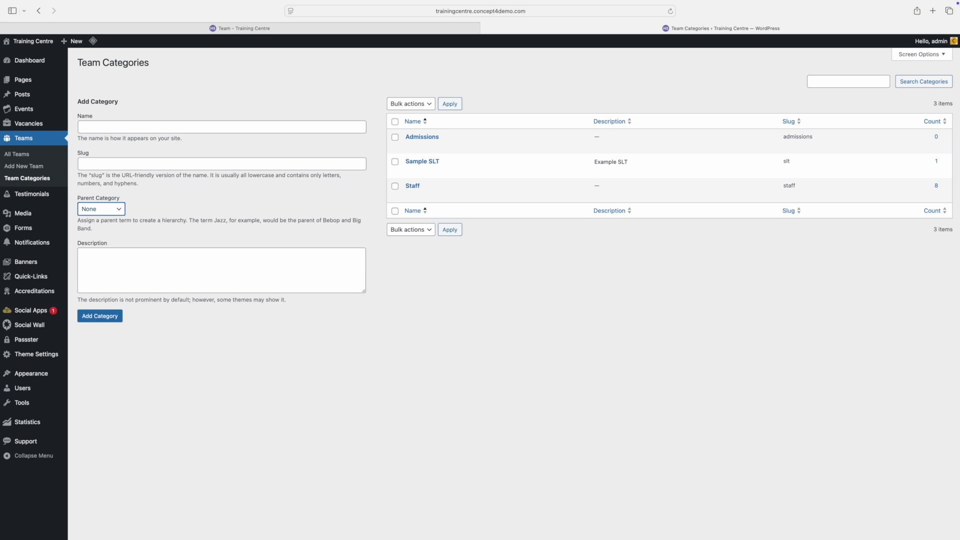
click(29, 168)
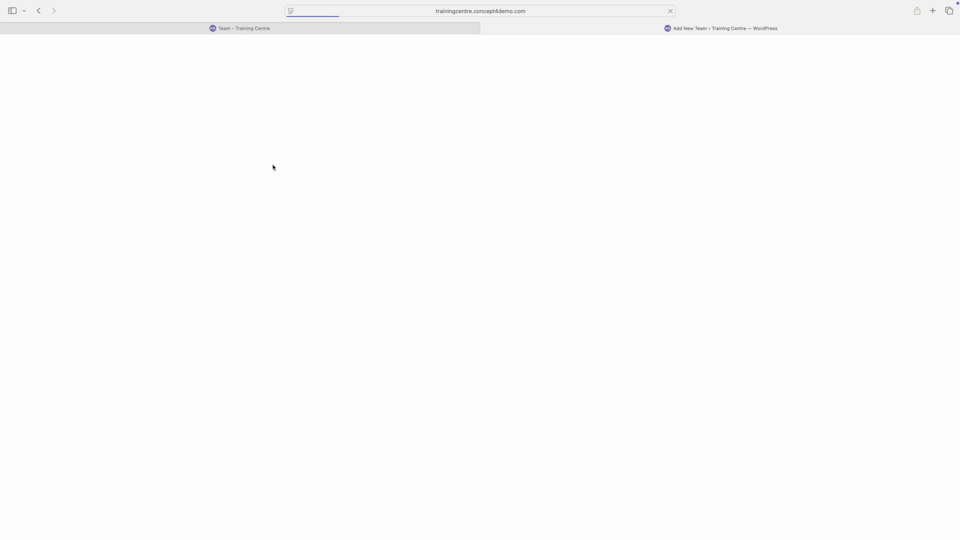
Step: Enter the member's name as title, paste placeholder body, Position 'Head', Description 'head with 6 years'
text(J)
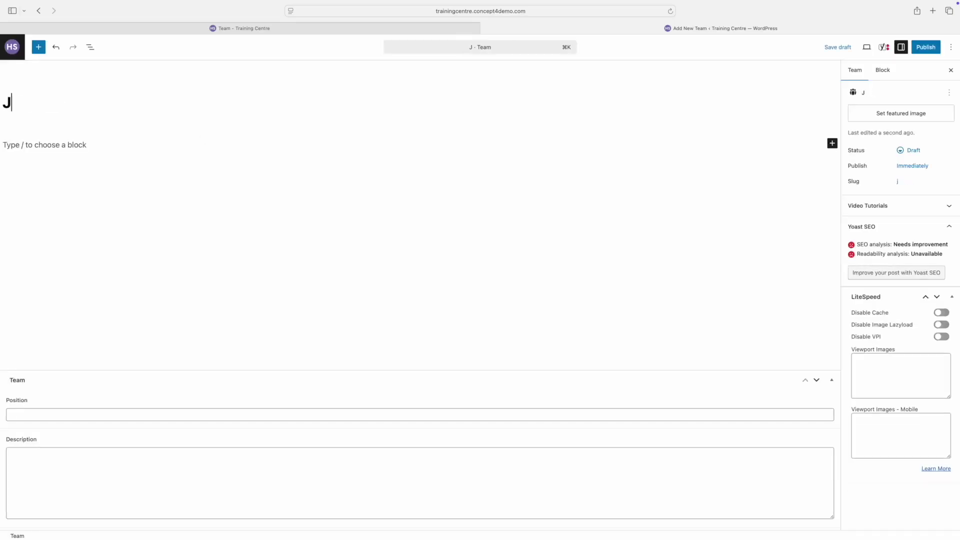
text(ohn Doe)
text(Lorem ipsum dolor sit amet, consectetur adipiscing elit. Duis viverra magna nunc, non bibendum elit ullamcorper vel. Curabitur eget mi ac enim venenatis molestie. Sed dictum eros ex, sed elementum nulla semper non. Pellentesque cursus, eros vitae lorem molestie, quam tortor sodales ligula, sed aliquam est urna non risus. Suspendisse a commodo dolor, at mollis ex. Nullam commodo vestibulum convallis. Pellentesque sollicitudin, ligula sit amet dapibus egestas, augue neque convallis metus, sit amet dictum neque ligula tincidunt turpis. Duis egestas, ipsum at bibendum rutrum, magna lacus tincidunt mi, eu facilisis turpis est a augue. Sed leo tortor, tempus ut fermentum eget, ultricies sed ante. Praesent porta metus in elit pellentesque molestie. Cras vehicula vehicula urna a aliquam. Proin eu mauris purus.)
click(48, 456)
text(Head)
click(47, 460)
text(head with 6 years)
Step: Enable the Profile Page option and fill in the member's email address and phone number
scroll(120, 476, down, 1)
click(10, 469)
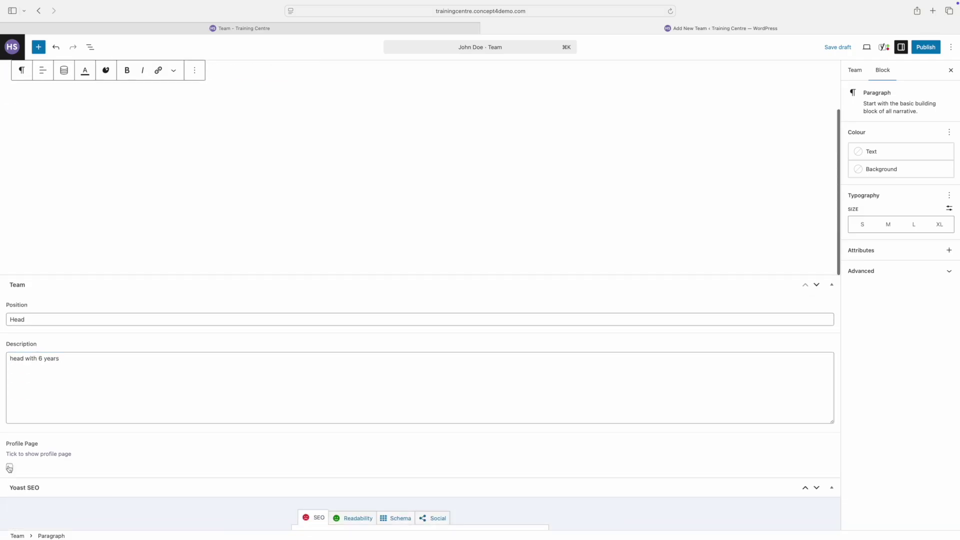
scroll(43, 396, down, 3)
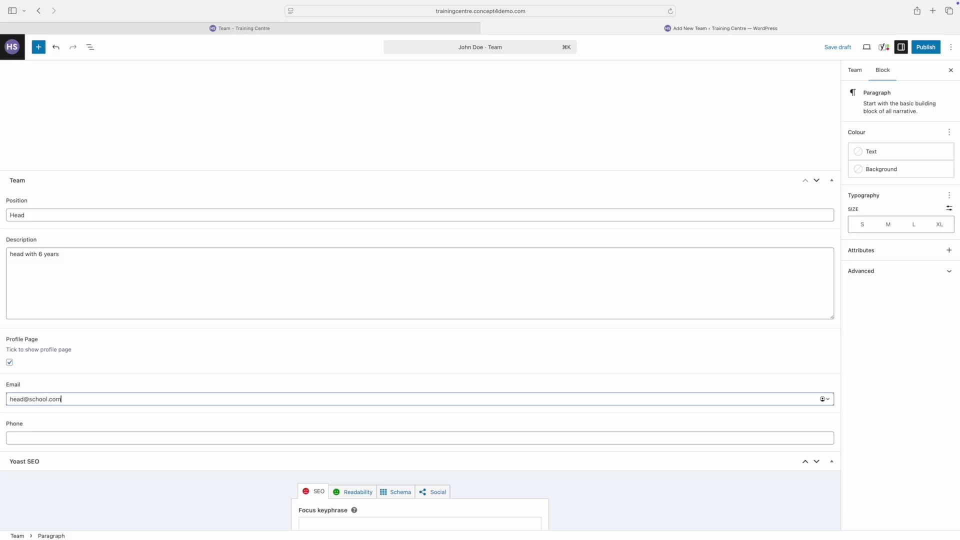
key(Tab)
text(012121212)
Step: Set the microscope photo as featured image, tick the Admissions category, and save the member
click(855, 70)
click(902, 112)
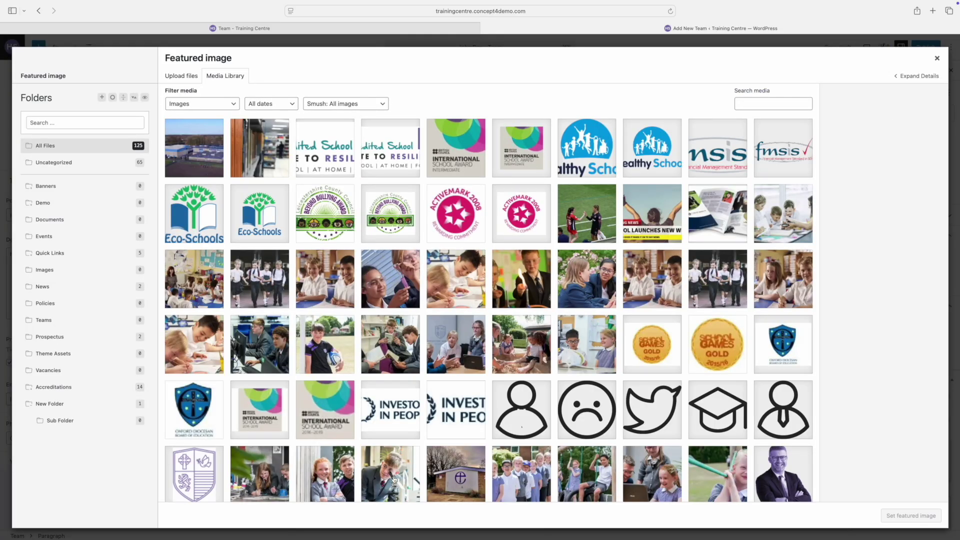
click(394, 479)
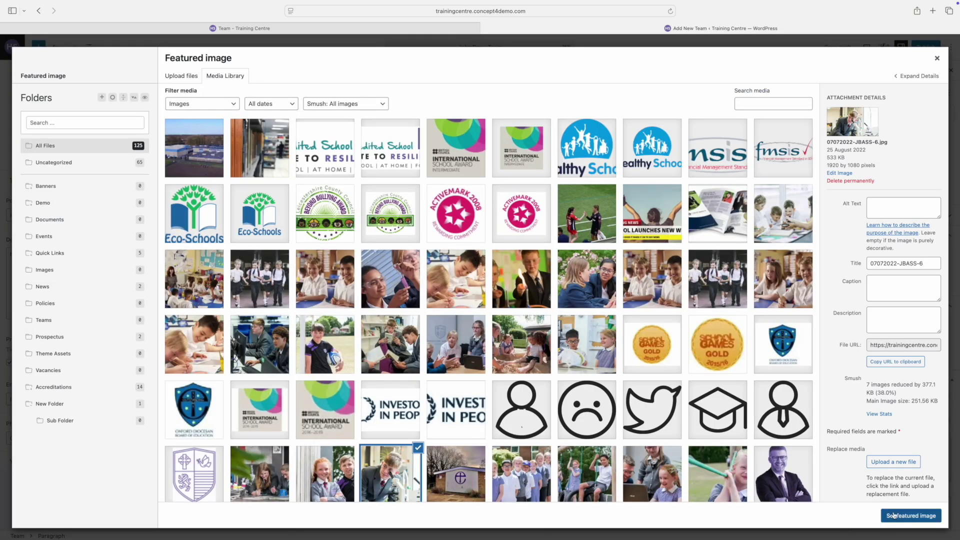
click(911, 516)
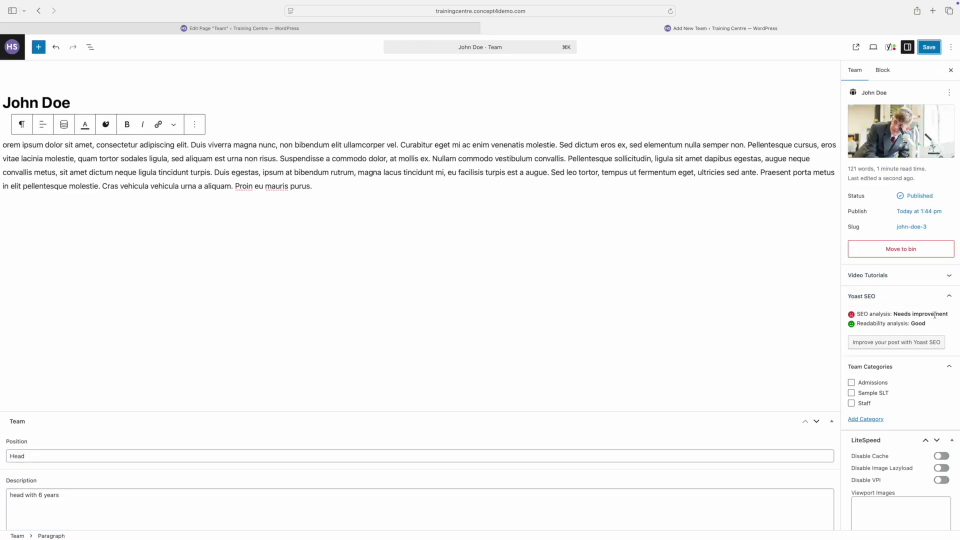
click(852, 383)
click(929, 48)
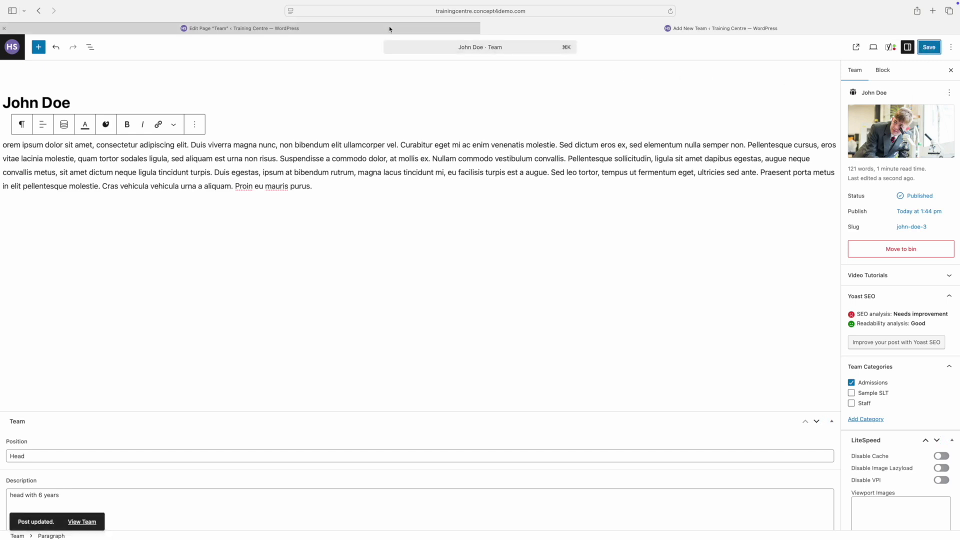
Step: Set the Team page's Teams block Category to Admissions and save the page
click(377, 30)
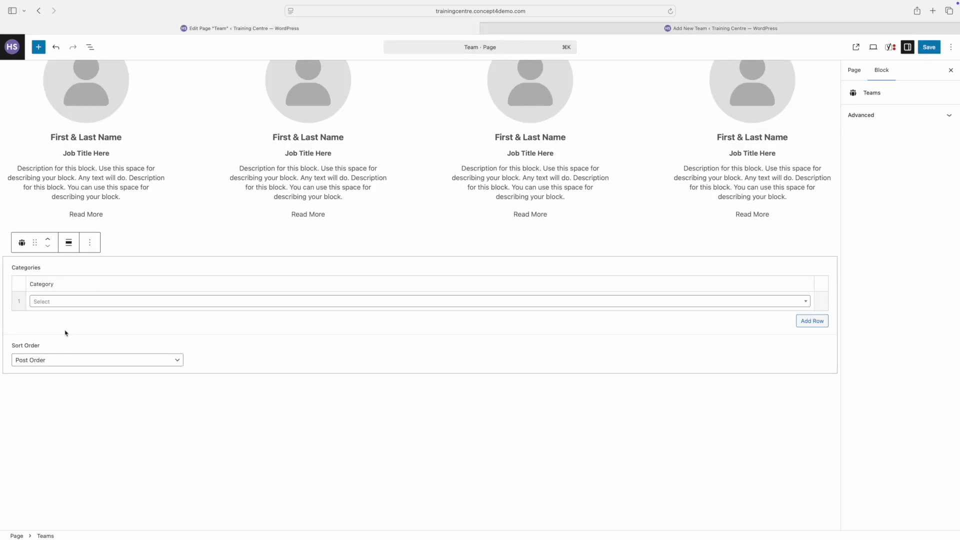
click(75, 303)
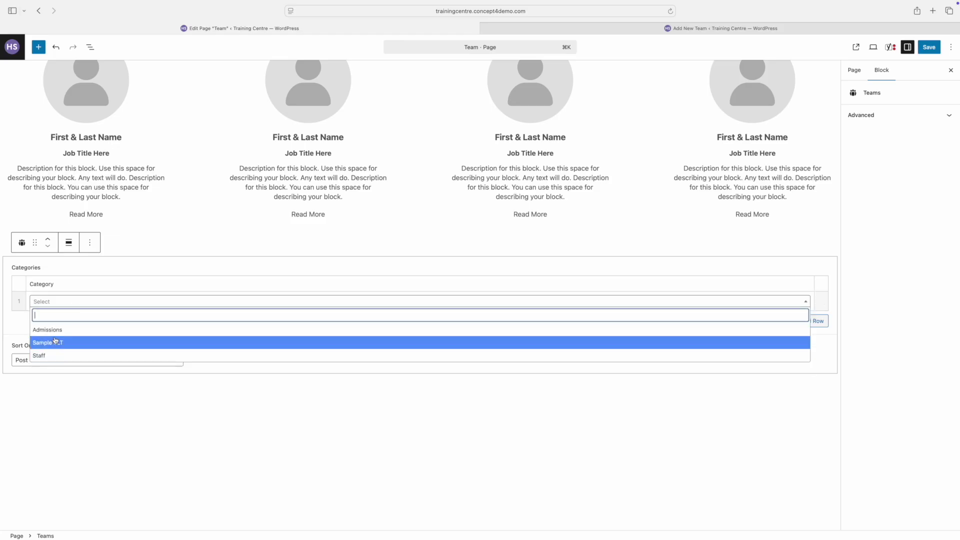
click(57, 331)
click(358, 447)
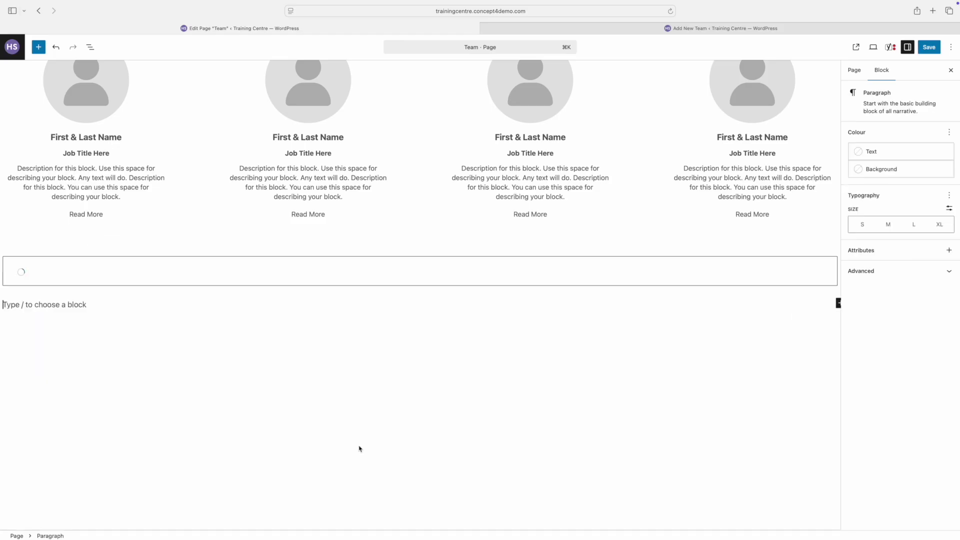
click(927, 47)
Step: View the live Team page and open the new Head's Read More profile
click(846, 47)
scroll(519, 260, down, 3)
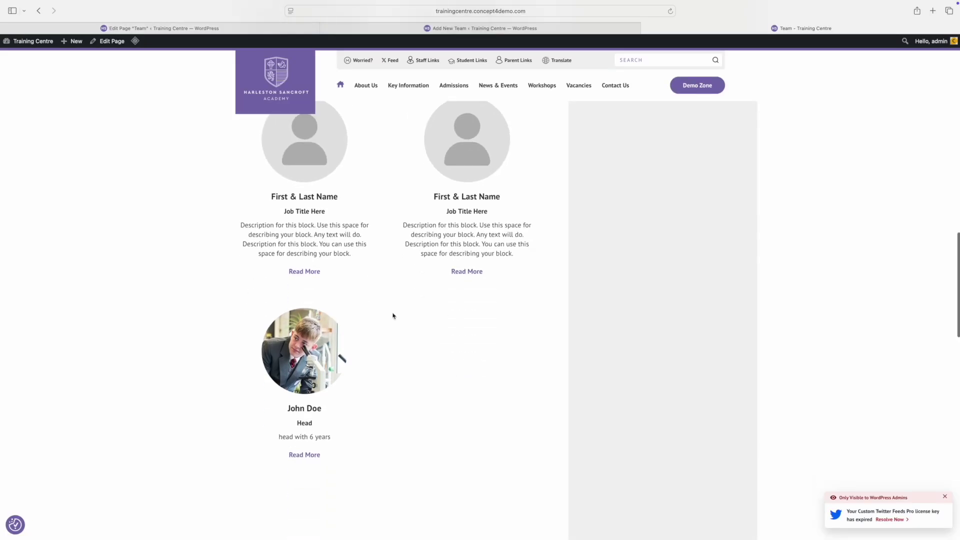
click(296, 453)
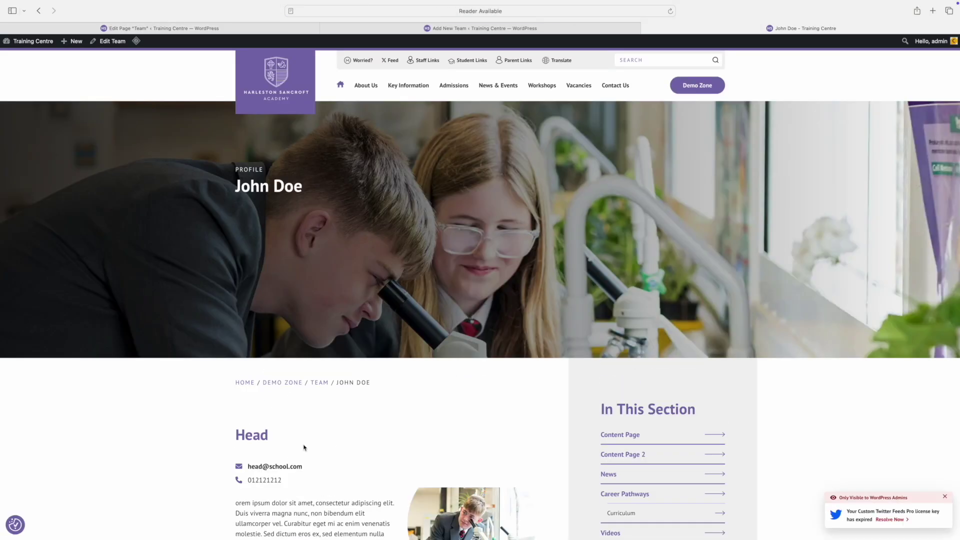
scroll(301, 448, down, 7)
scroll(303, 444, up, 3)
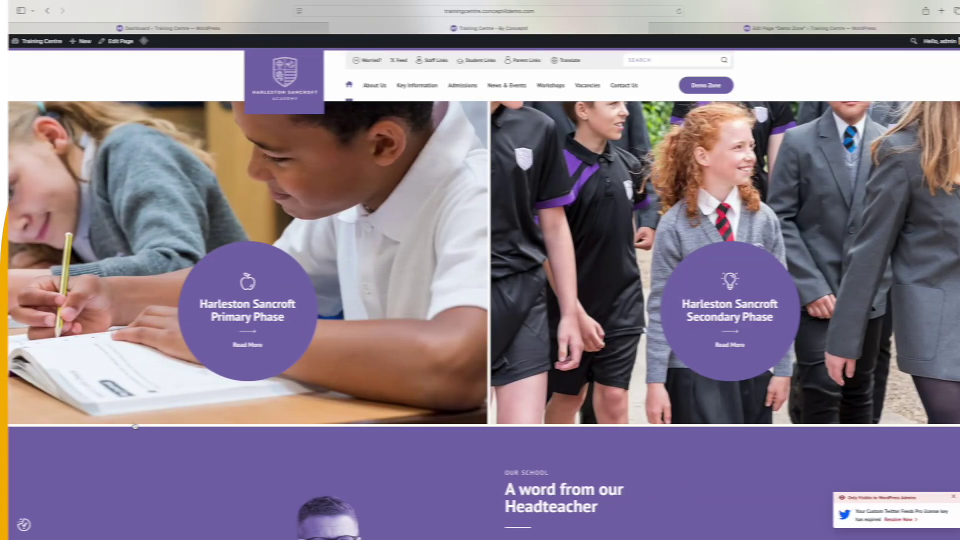
Step: Scroll down the live homepage to the accreditation logo strip, then return to the Dashboard tab
scroll(126, 425, down, 6)
scroll(126, 425, down, 15)
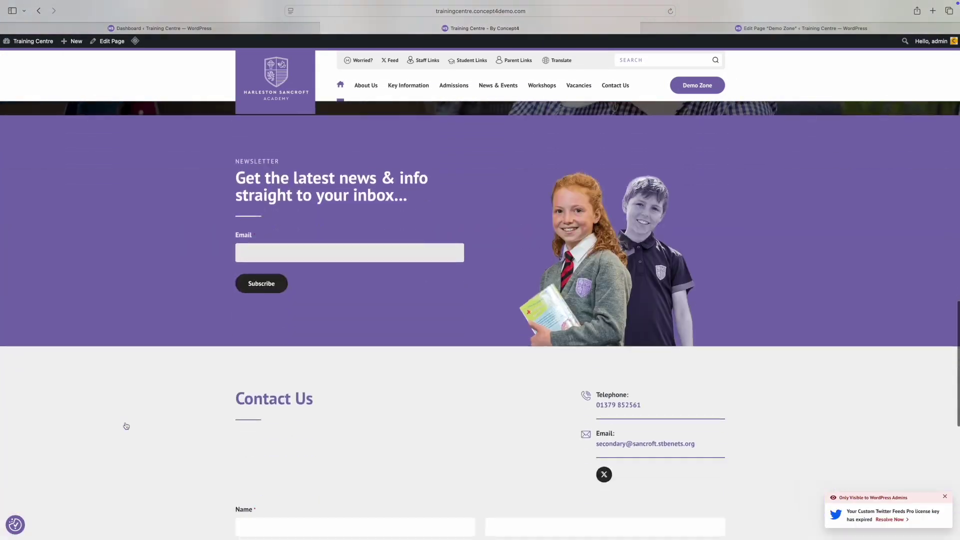
scroll(126, 425, down, 3)
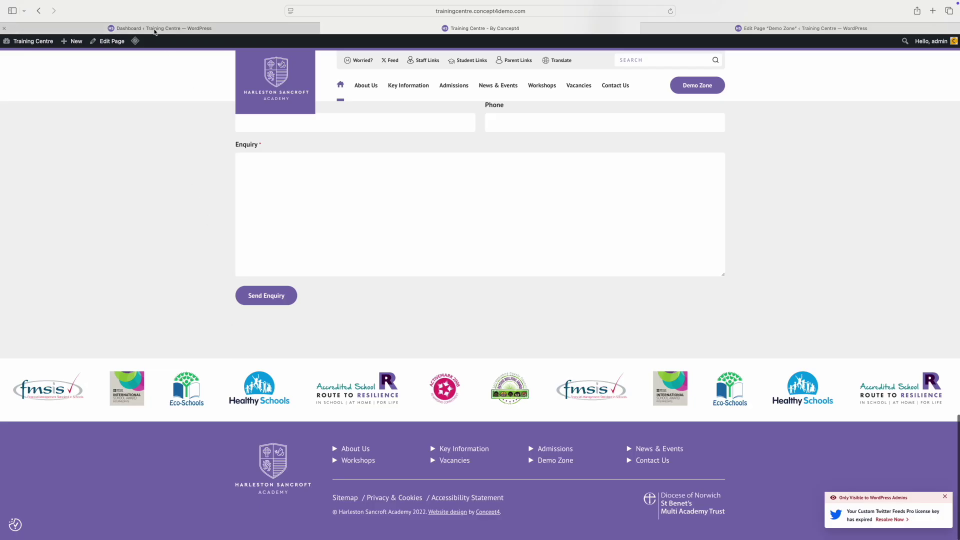
click(155, 30)
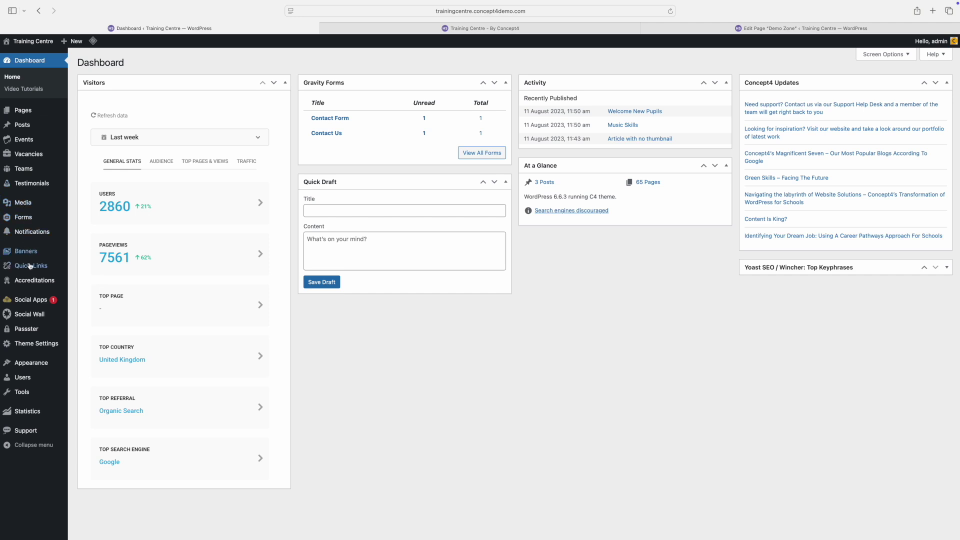
Step: Open the 'Main' Accreditations post and scroll through its seven Footer Accreditations rows
click(31, 281)
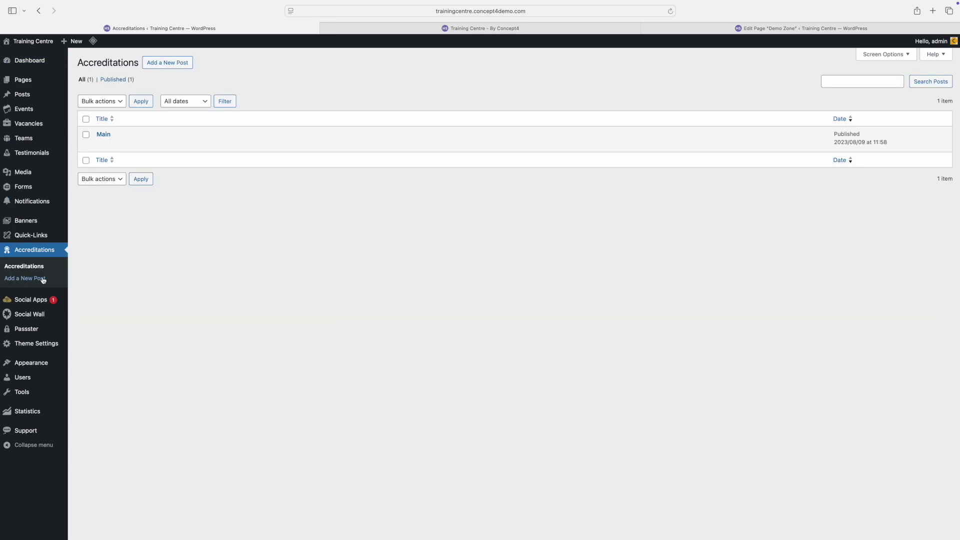
click(103, 137)
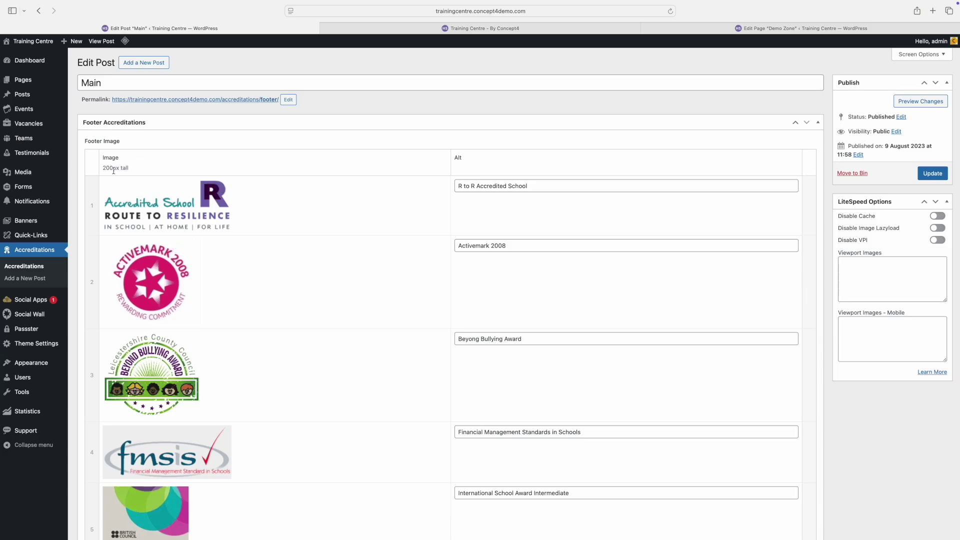
scroll(197, 192, down, 3)
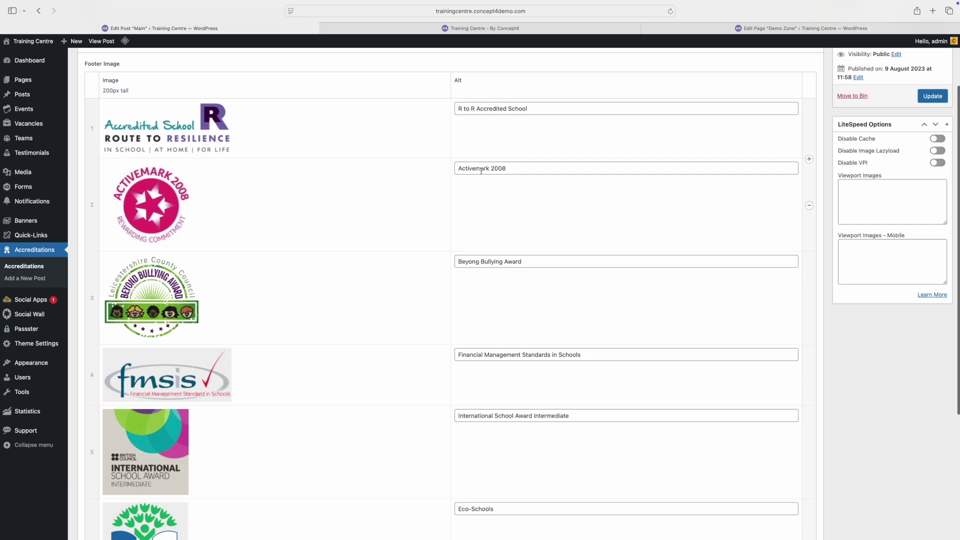
scroll(492, 260, up, 1)
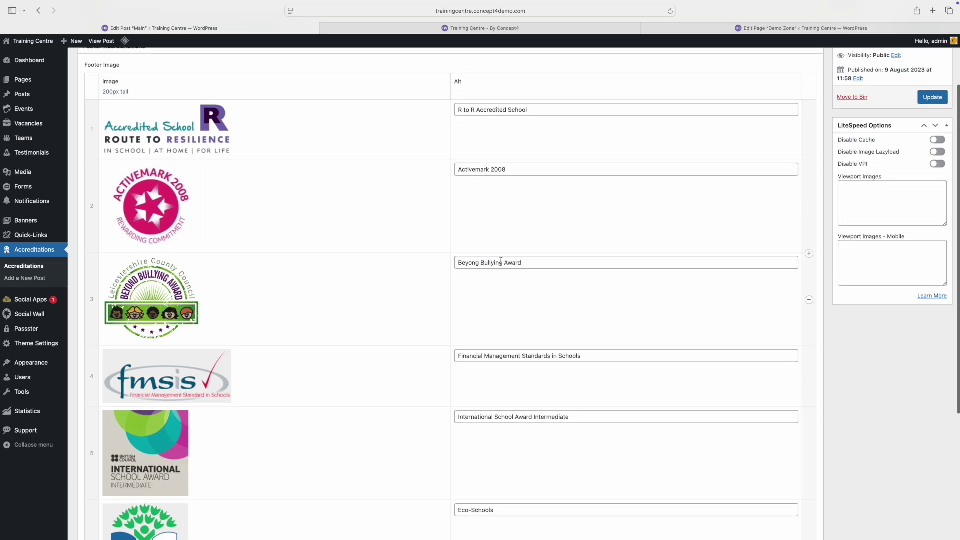
scroll(500, 260, down, 5)
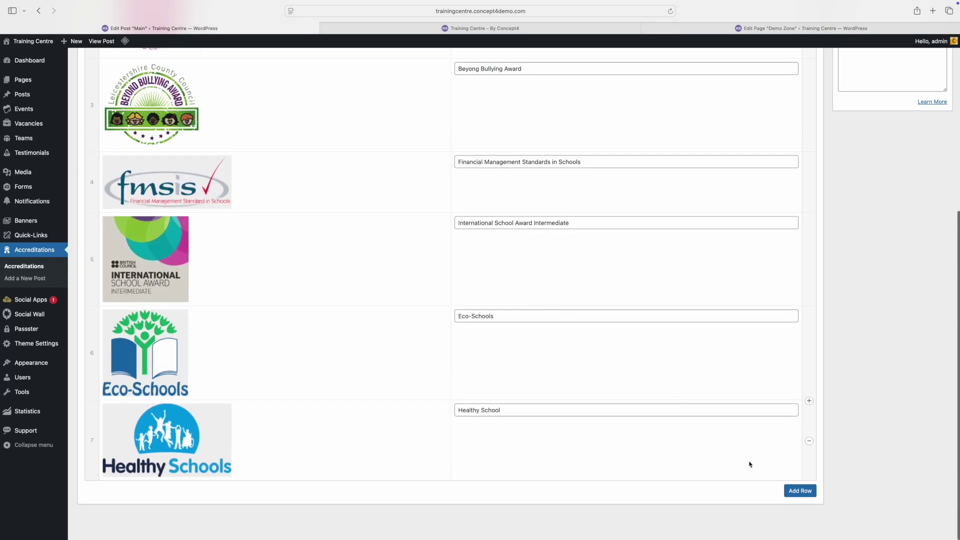
Step: Add an eighth accreditation row using the Beyond Bullying Award image with alt text 'new logo'
click(801, 491)
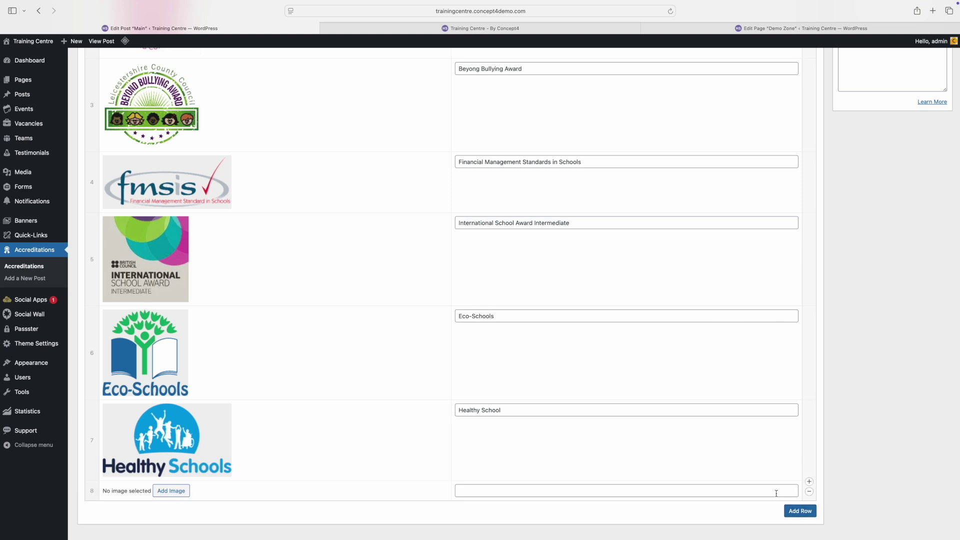
click(466, 490)
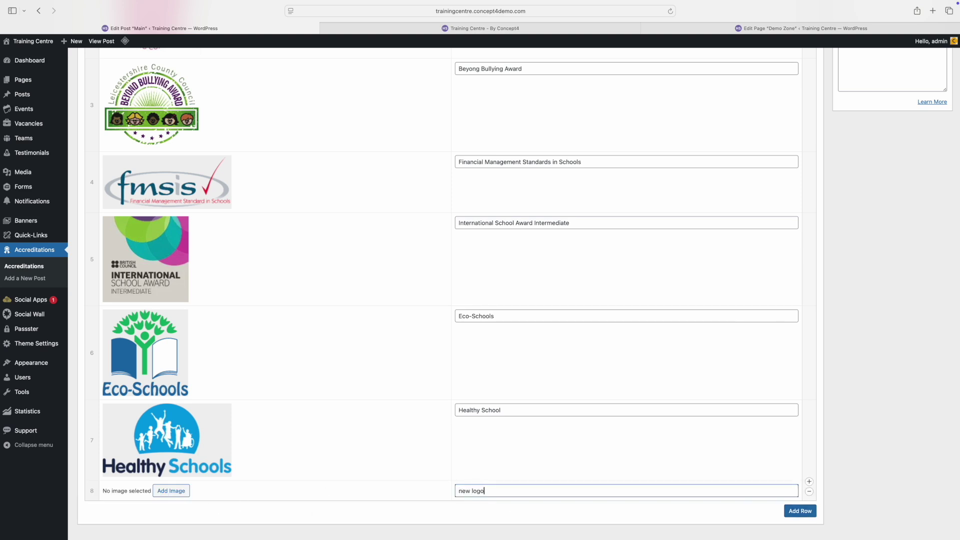
click(167, 491)
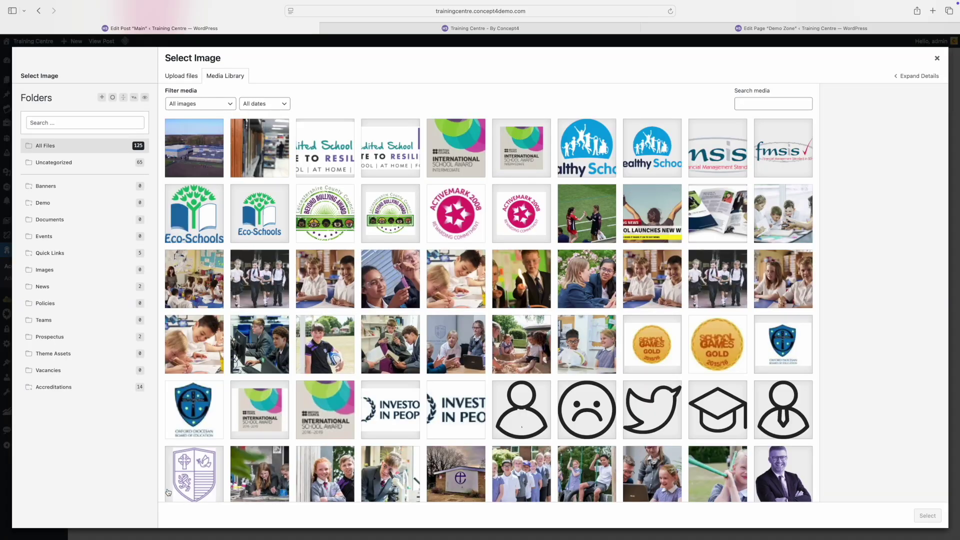
click(319, 225)
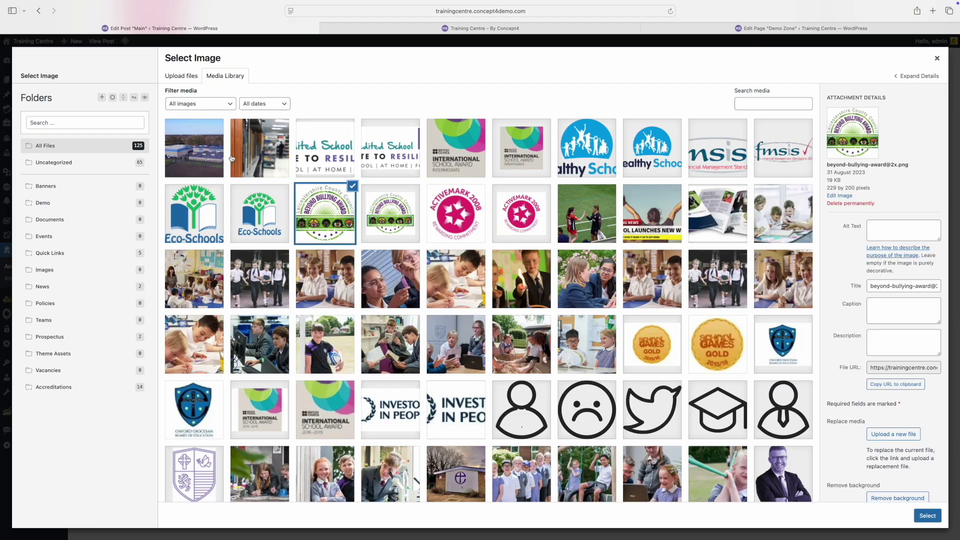
click(186, 81)
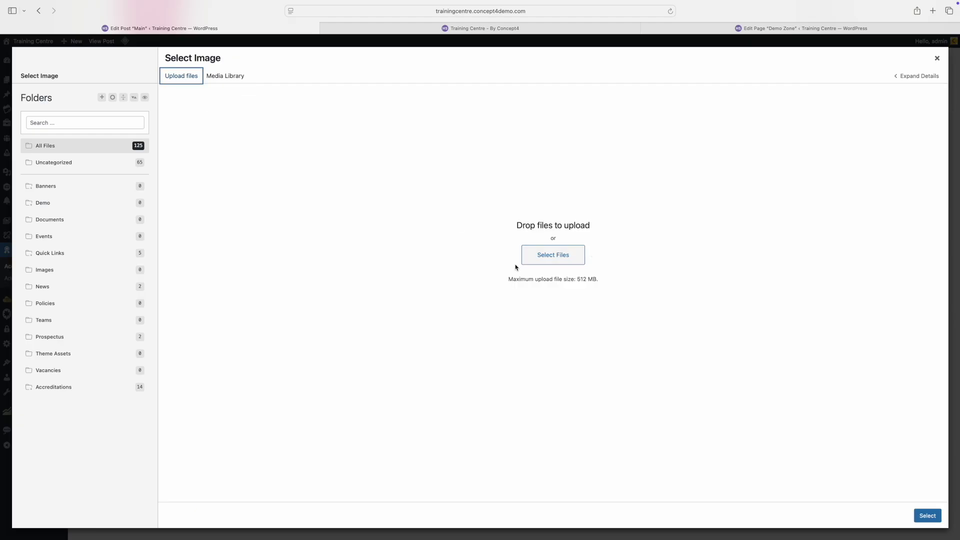
click(216, 78)
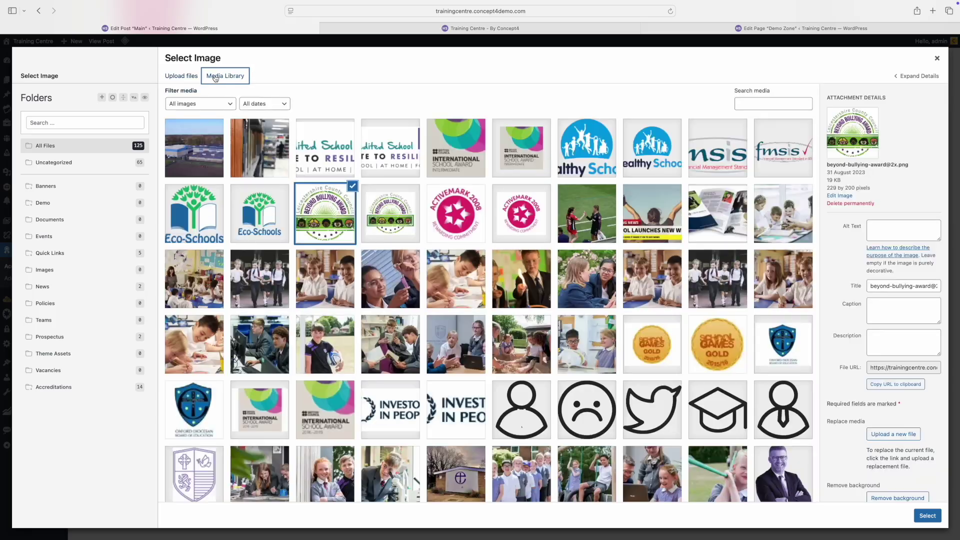
click(927, 515)
scroll(425, 421, down, 3)
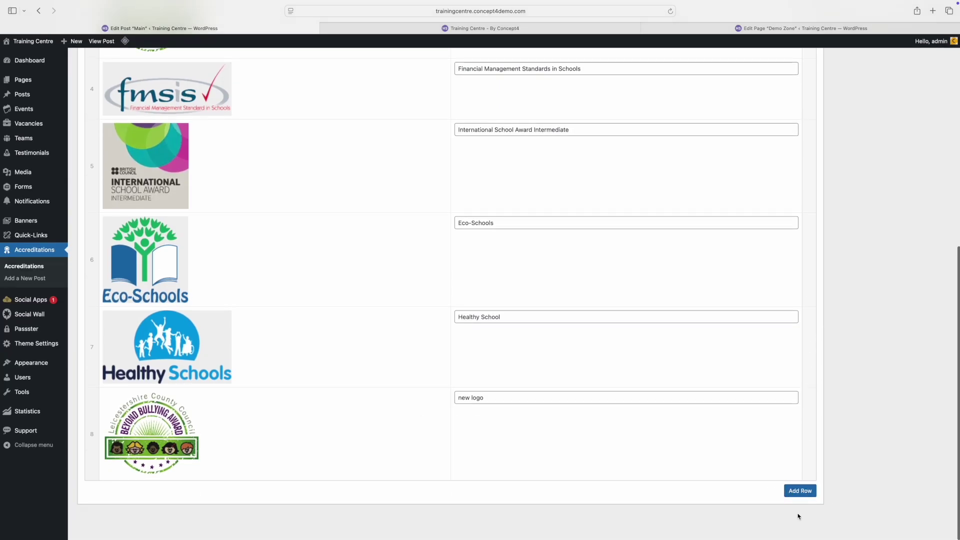
Step: Move the Beyond Bullying logo to sixth in Main accreditations, update the post, and view the live site
drag(93, 430, 87, 315)
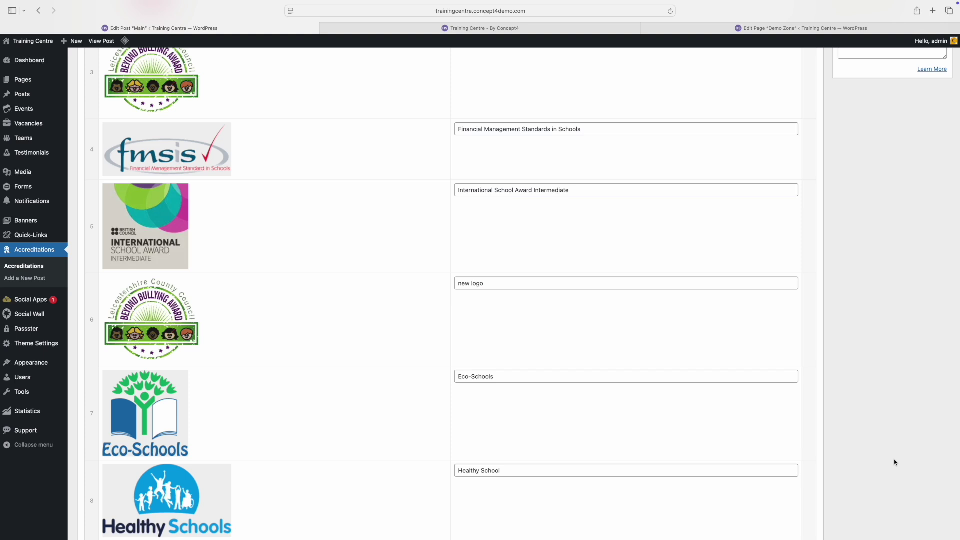
scroll(893, 462, up, 6)
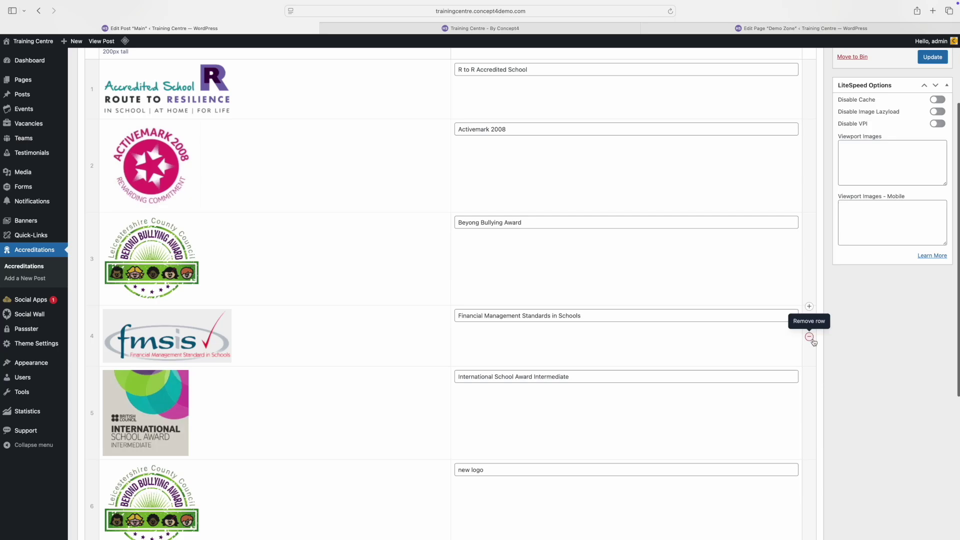
scroll(894, 369, up, 5)
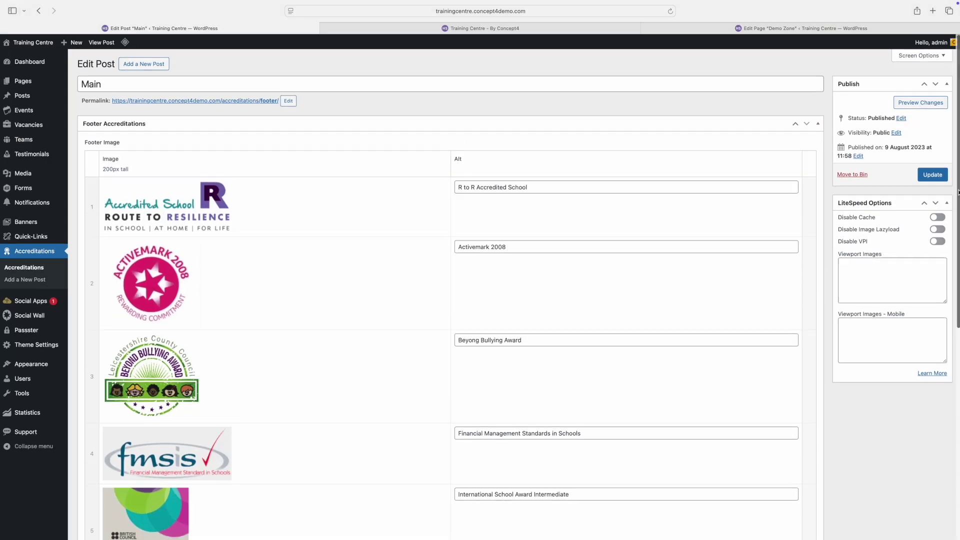
click(928, 173)
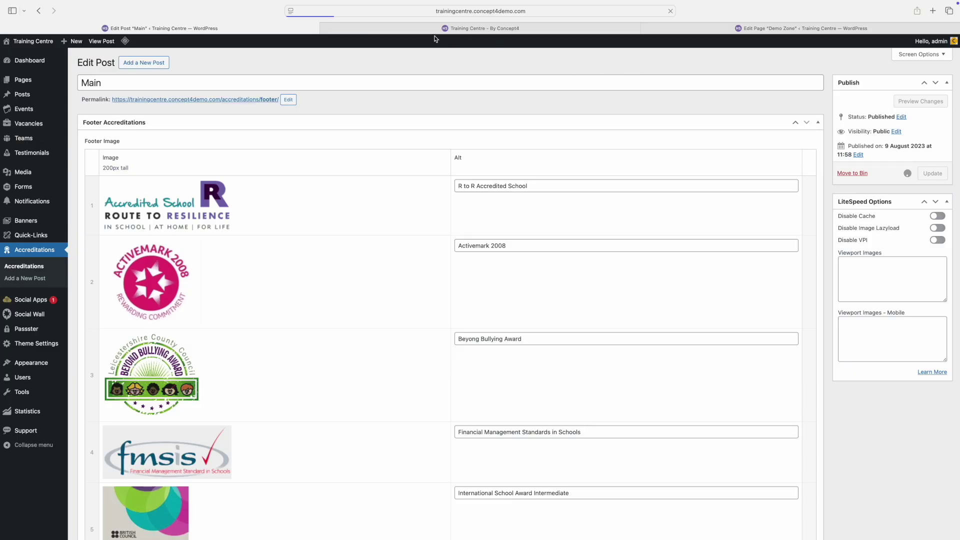
click(509, 32)
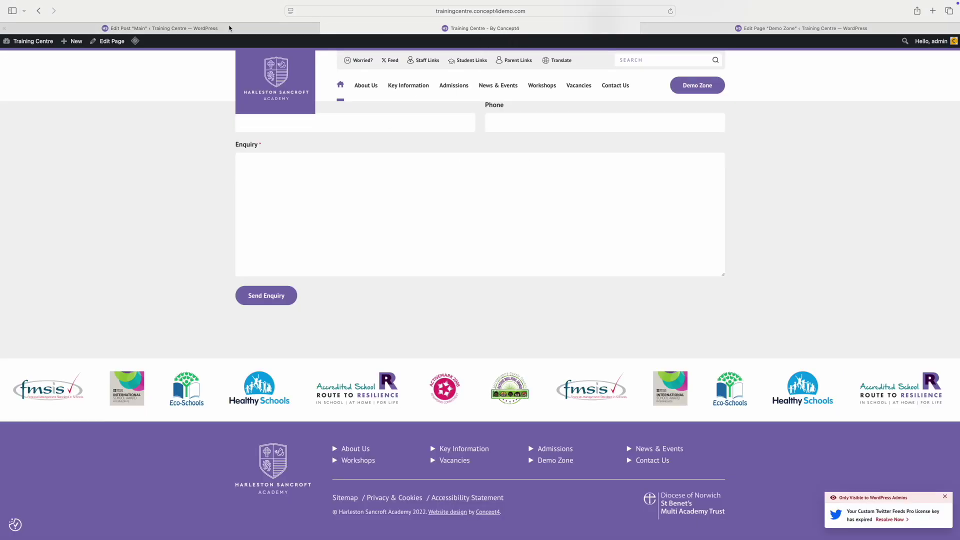
Step: Reload the live site and dismiss its popup to check the updated footer logos
click(671, 21)
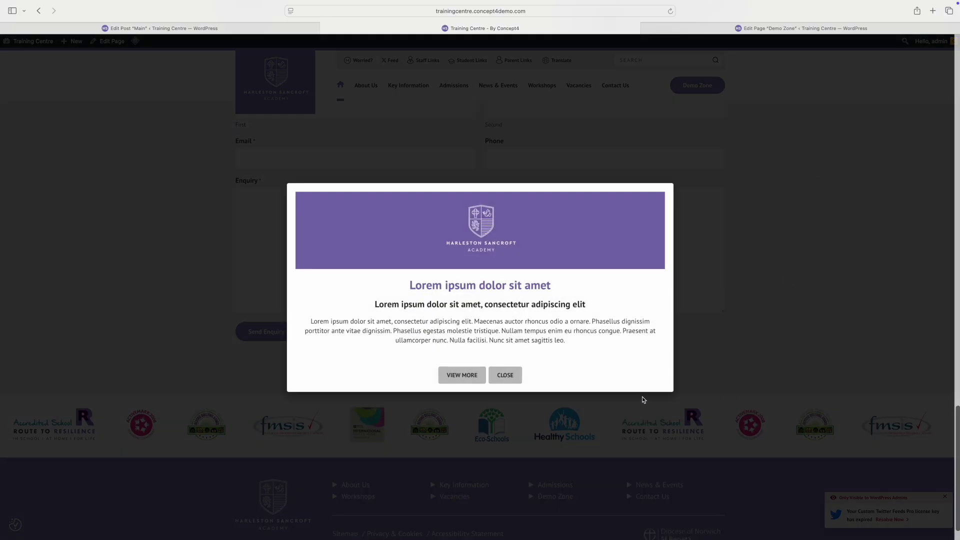
click(505, 376)
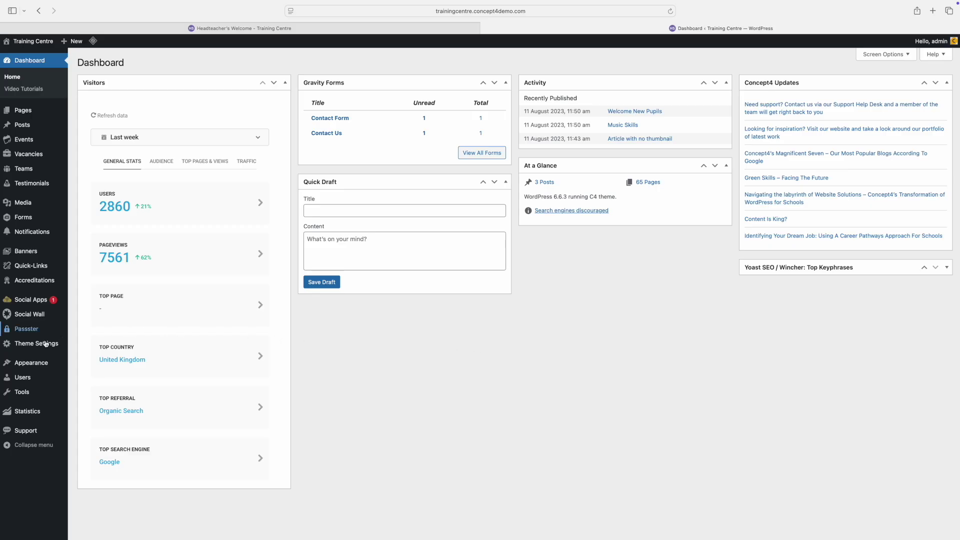
Step: In Tools > Redirection, add a redirect from the headteachers-welcome address to the pasted target URL edited with 'NEW'
mouse_move(17, 392)
click(96, 393)
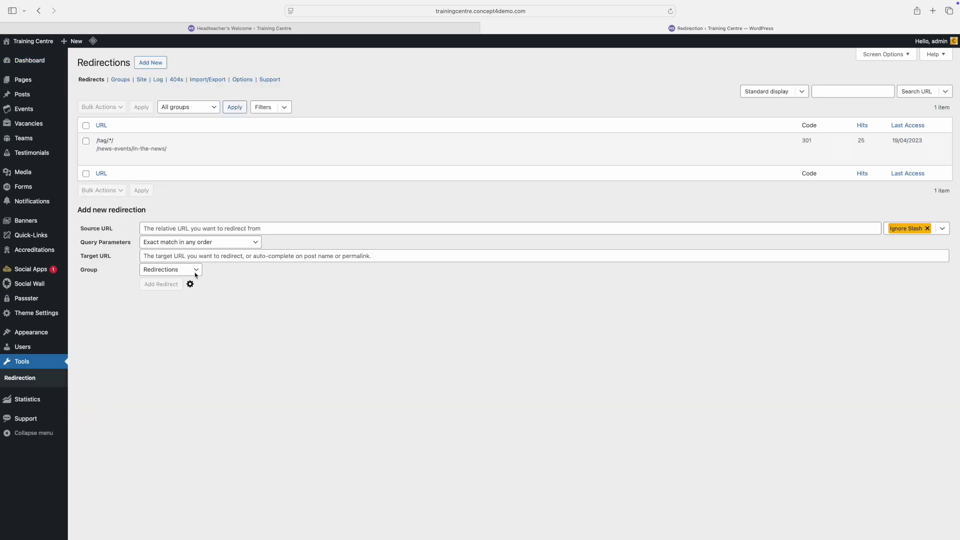
click(190, 228)
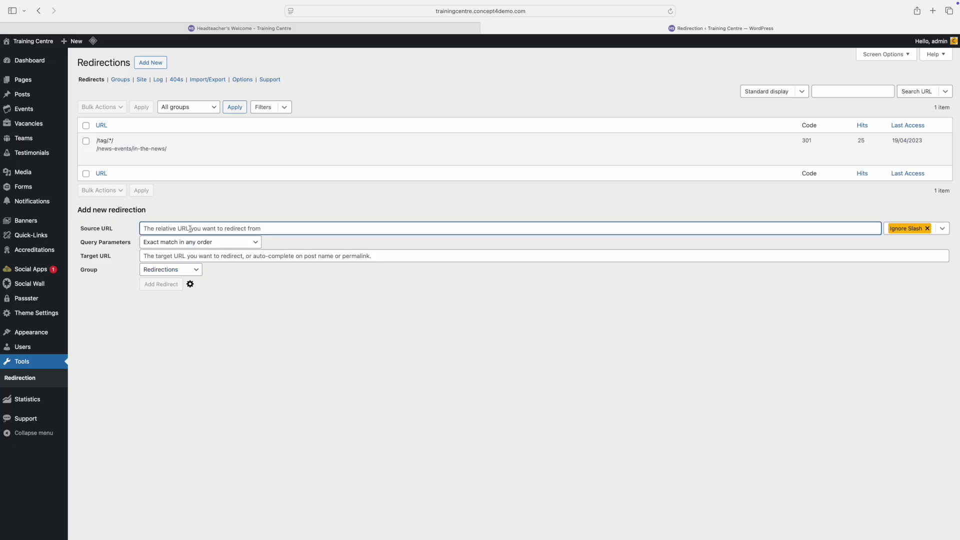
text(https://trainingcentre.concept4demo.com/about-us/headteachers-welcome/)
click(196, 256)
text(https://trainingcentre.concept4demo.com/about-us/headteachers-welcome/)
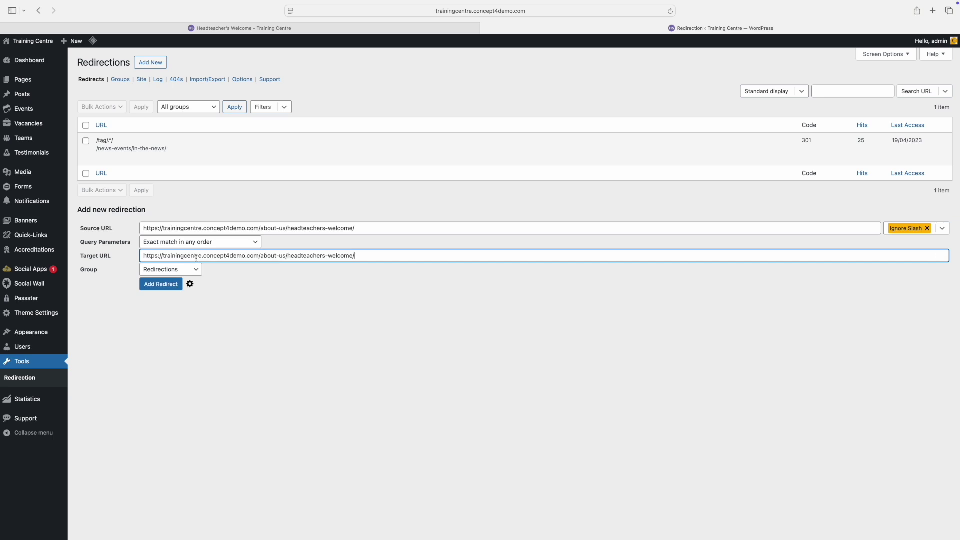
text(NEW)
click(152, 289)
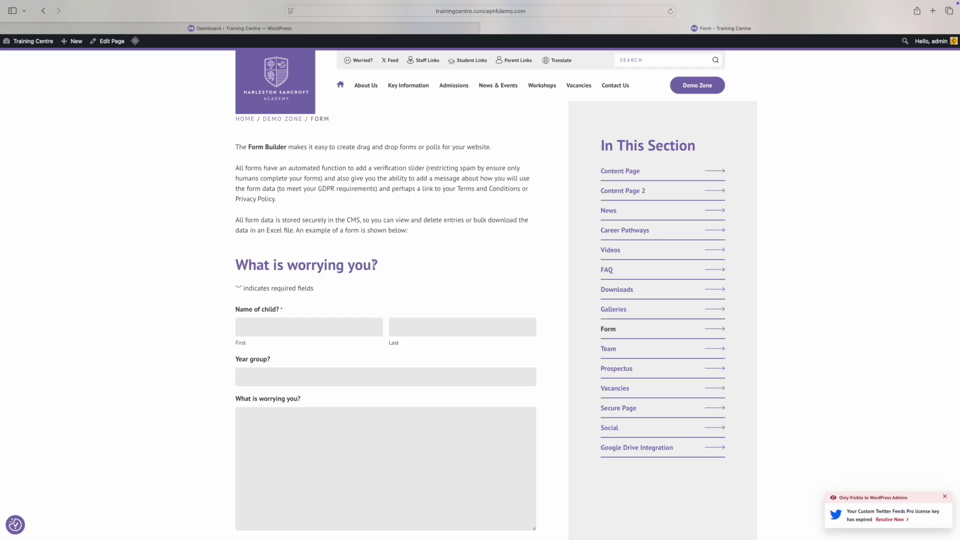
Step: Review the 'What is worrying you?' form fields, then return to the admin Dashboard
scroll(363, 253, down, 1)
scroll(363, 253, down, 3)
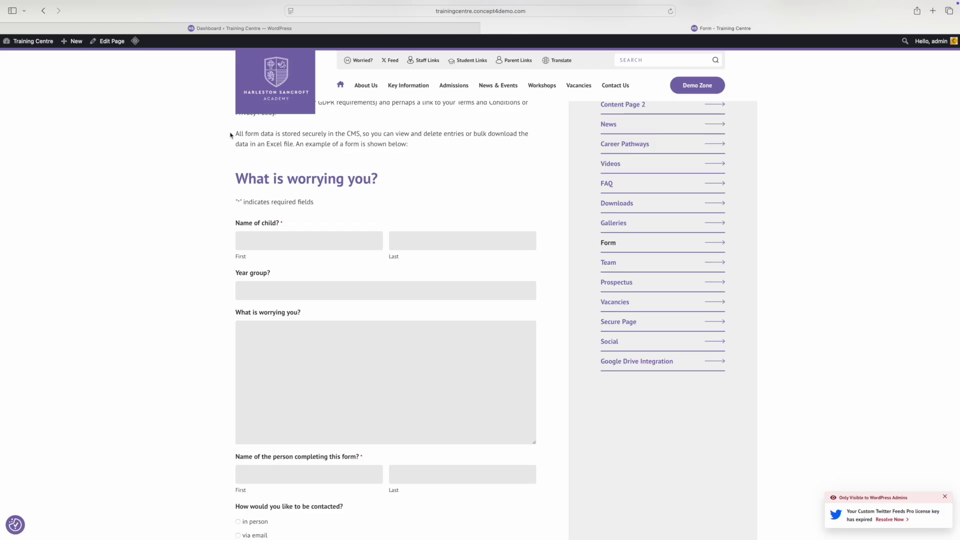
scroll(230, 136, down, 2)
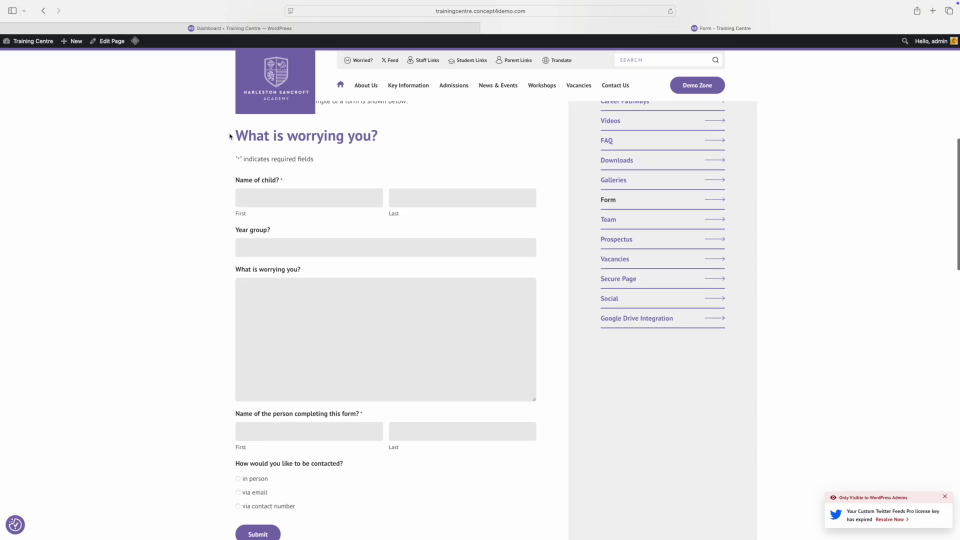
scroll(229, 136, up, 1)
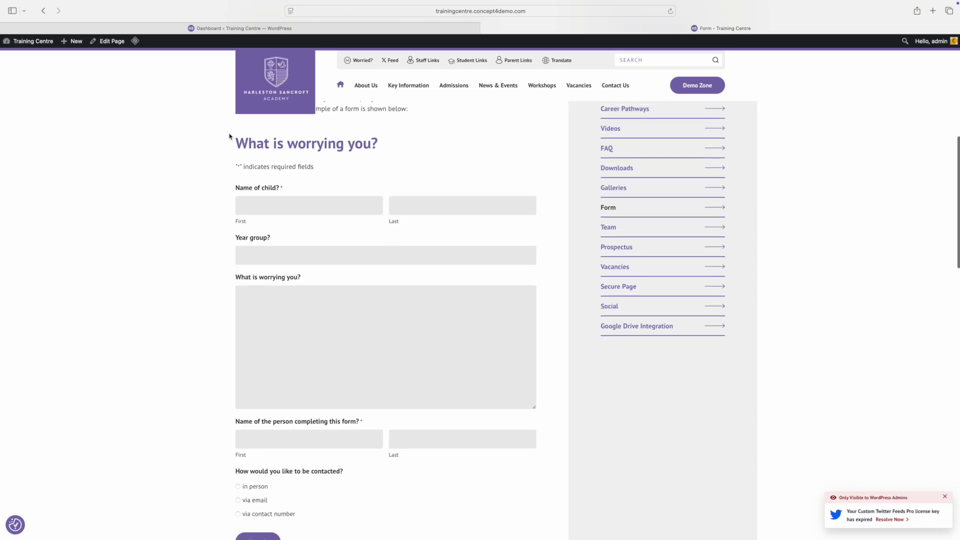
click(256, 28)
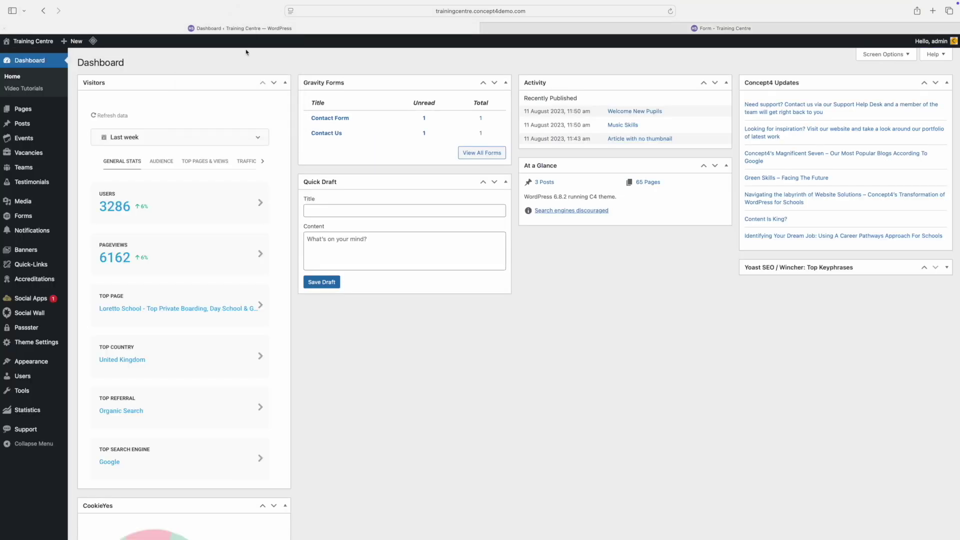
mouse_move(32, 217)
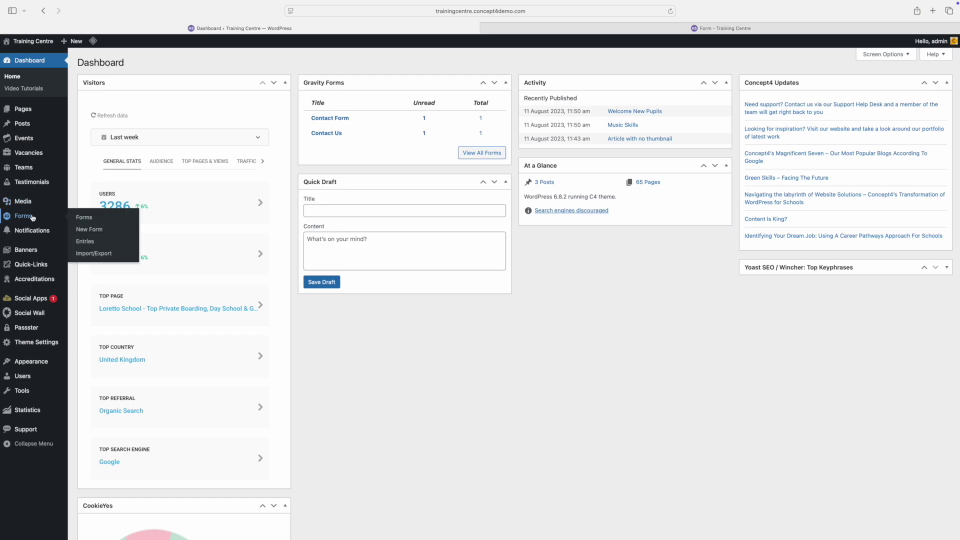
Step: Create a blank Gravity Forms form titled 'Test Fom' with the description 'Test'
click(32, 217)
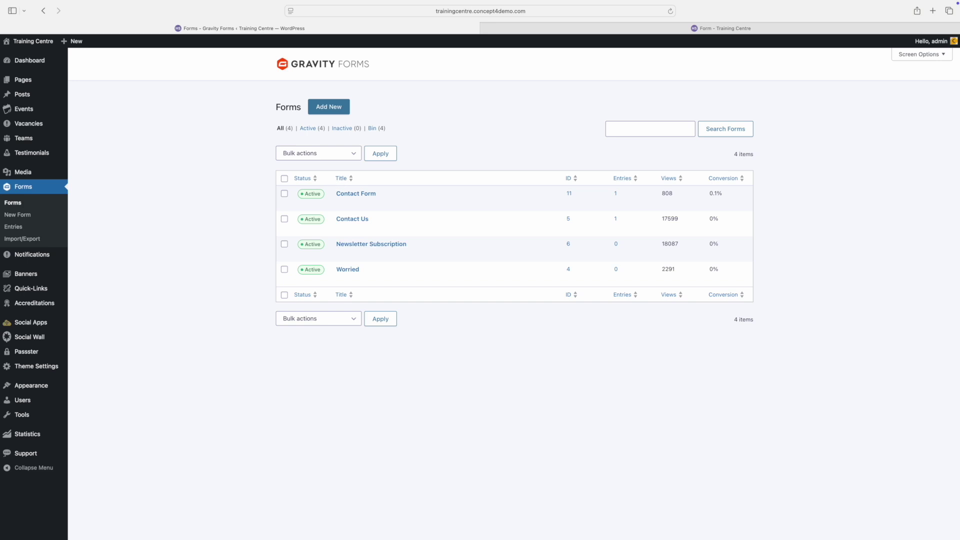
click(324, 107)
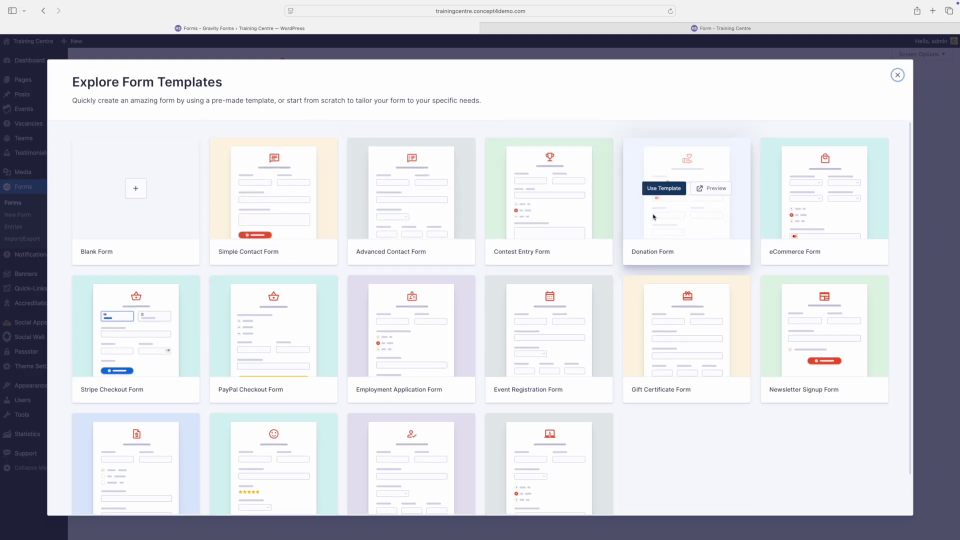
click(136, 190)
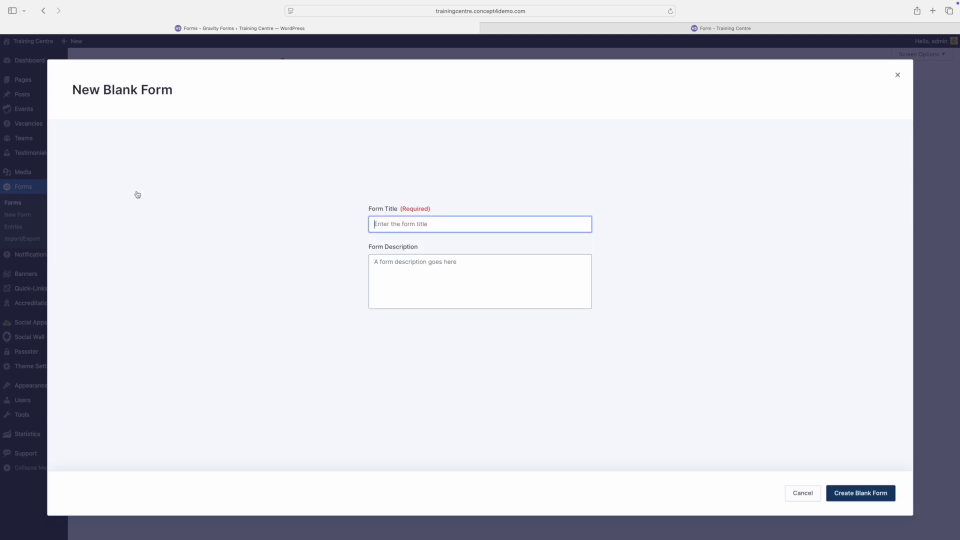
text(Test Fom)
key(Tab)
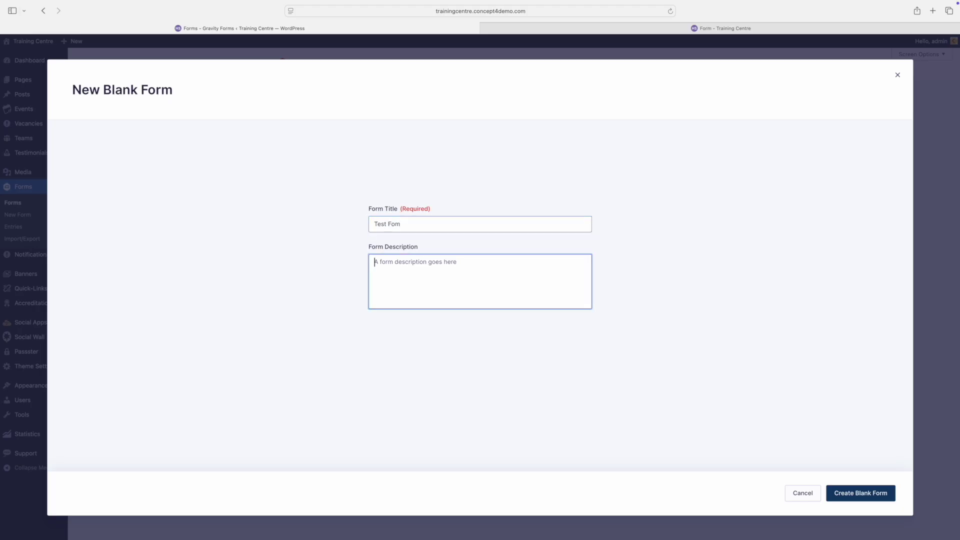
text(Test)
click(855, 492)
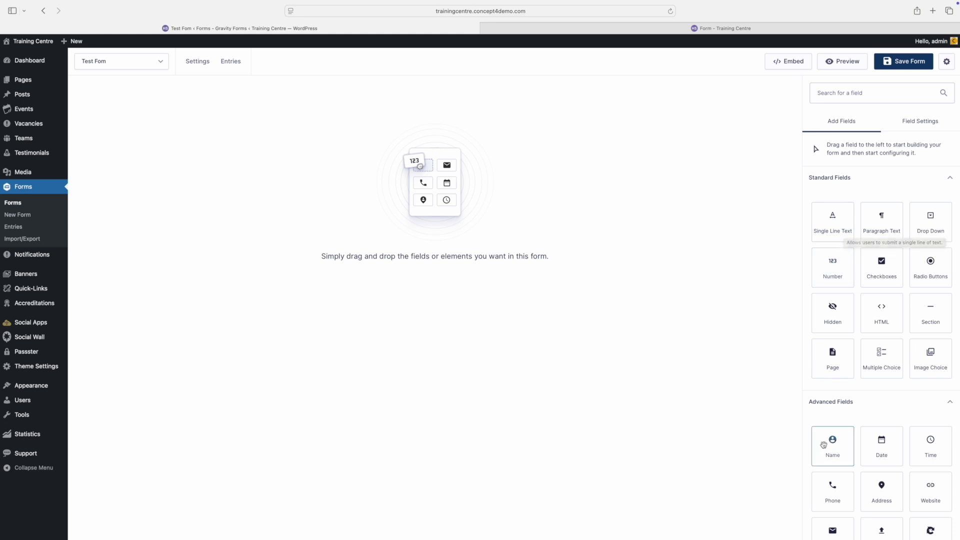
Step: Add a Single Line Text field labelled 'First Name', marked Required and No Duplicates
scroll(904, 450, down, 3)
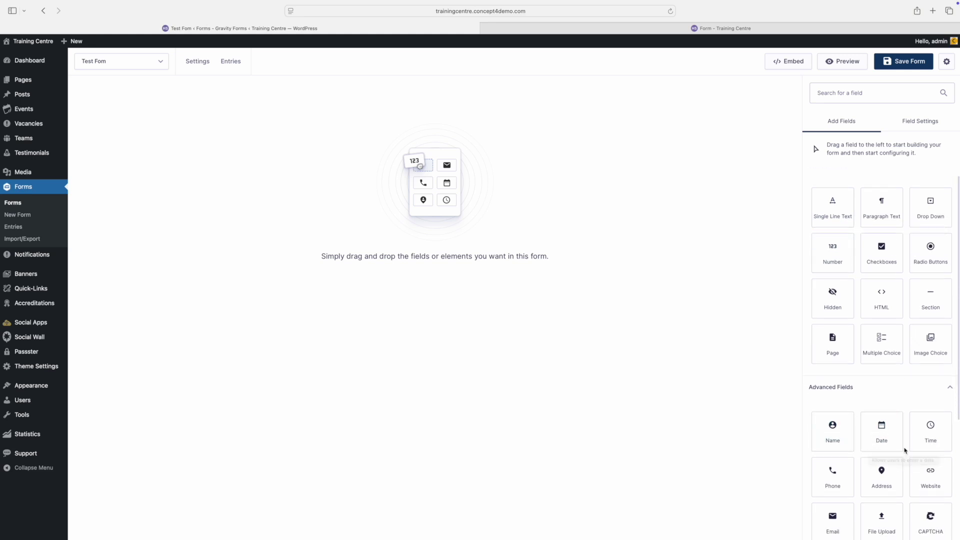
scroll(904, 450, up, 3)
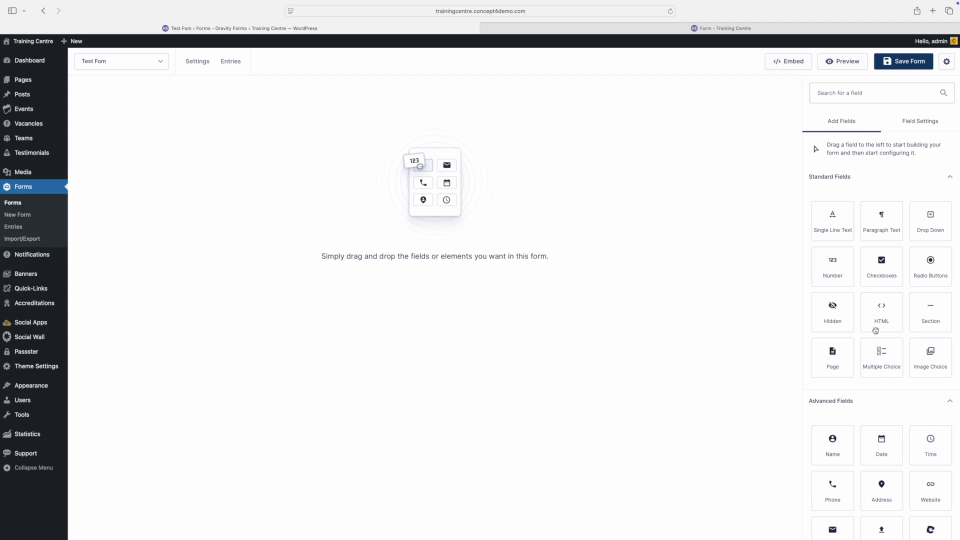
drag(838, 230, 402, 166)
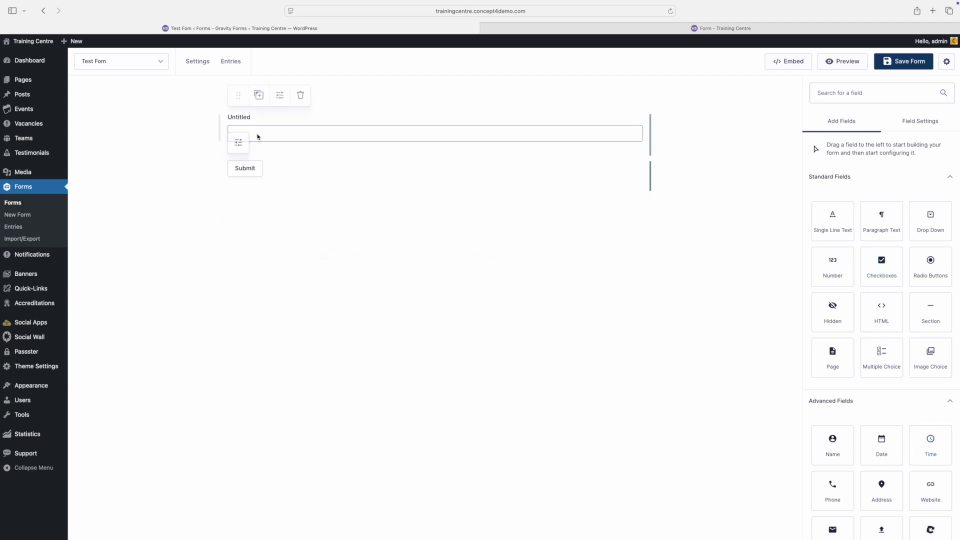
click(237, 119)
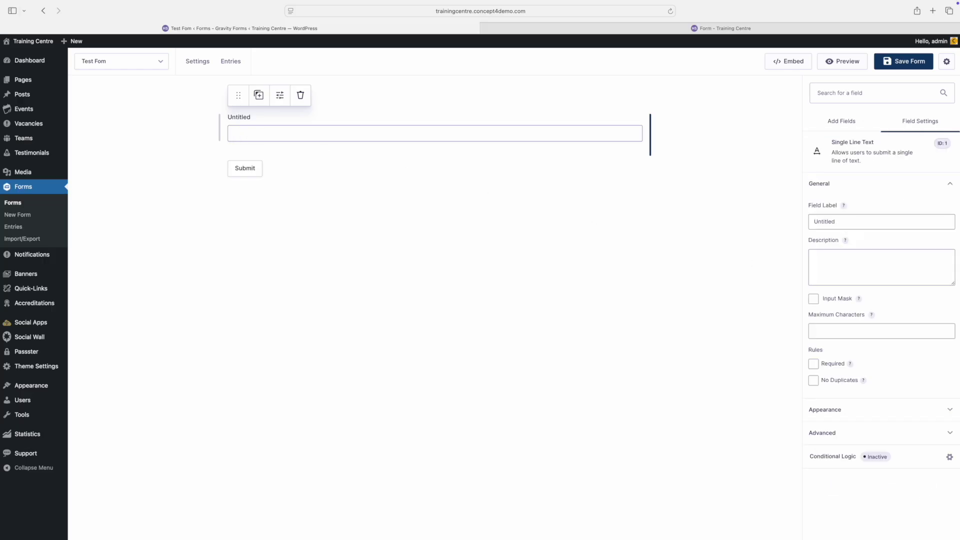
drag(845, 224, 811, 223)
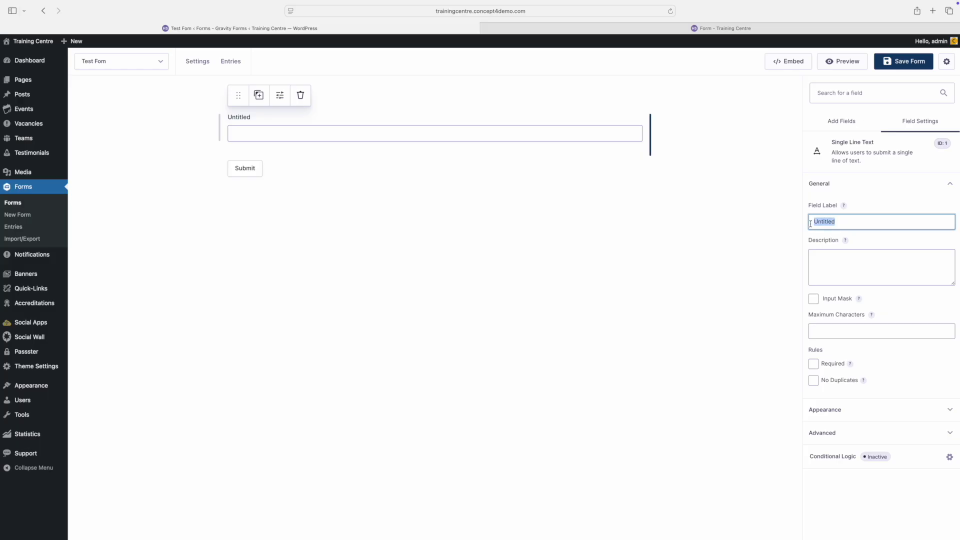
text(First NAme)
click(814, 365)
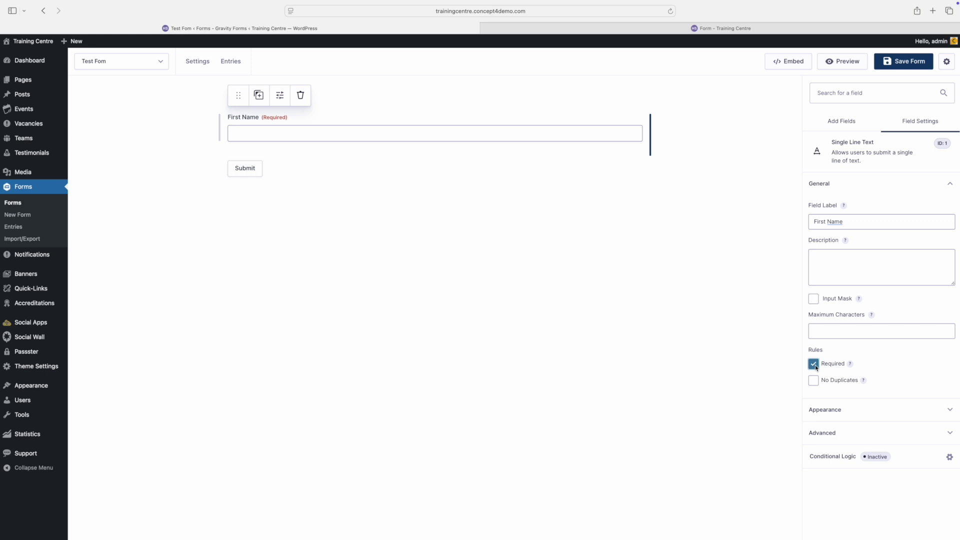
click(813, 381)
click(844, 121)
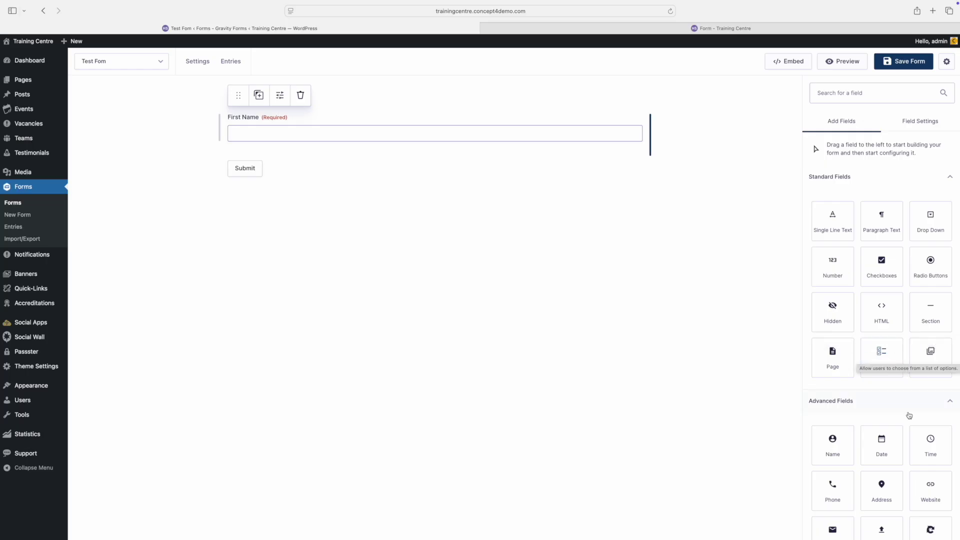
scroll(896, 485, down, 2)
Step: Add a required Email field with Email Confirmation enabled
drag(830, 489, 305, 142)
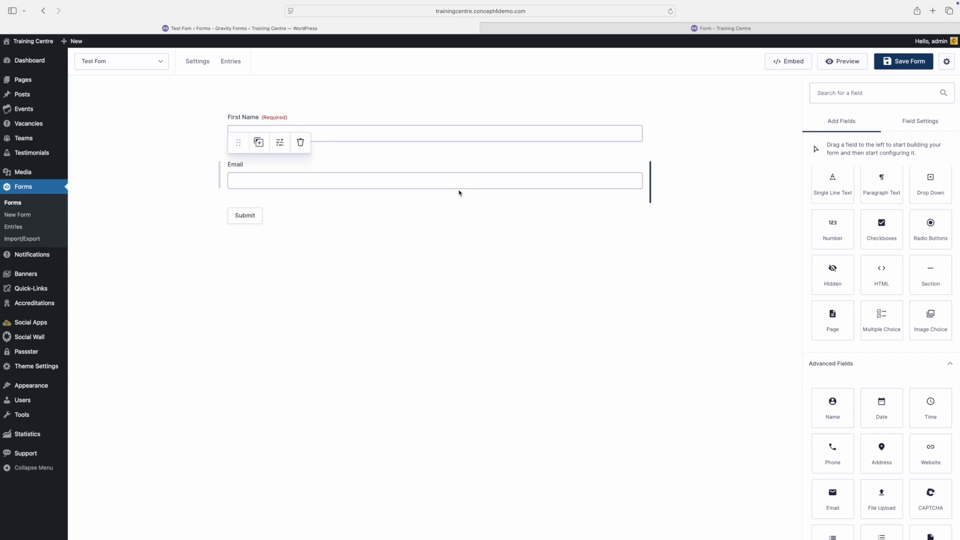
click(264, 182)
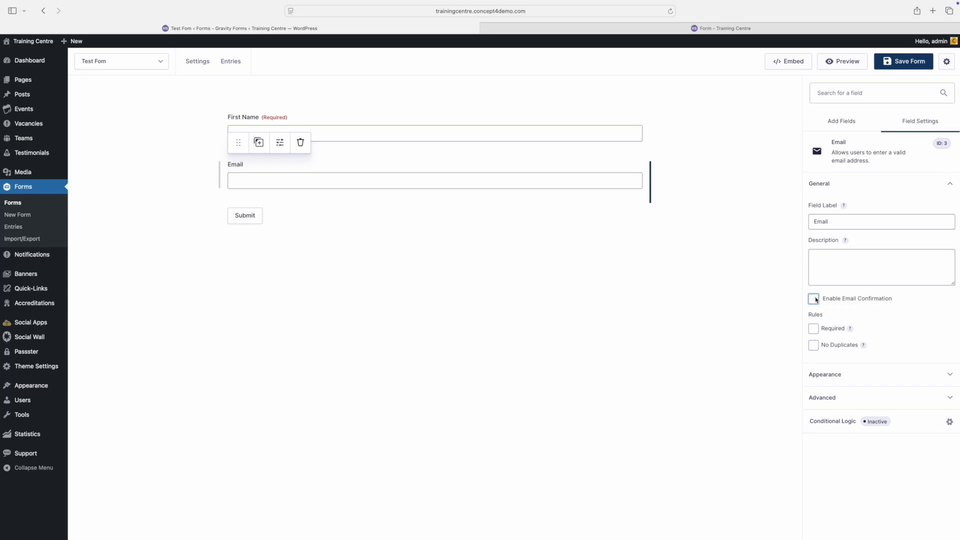
click(814, 299)
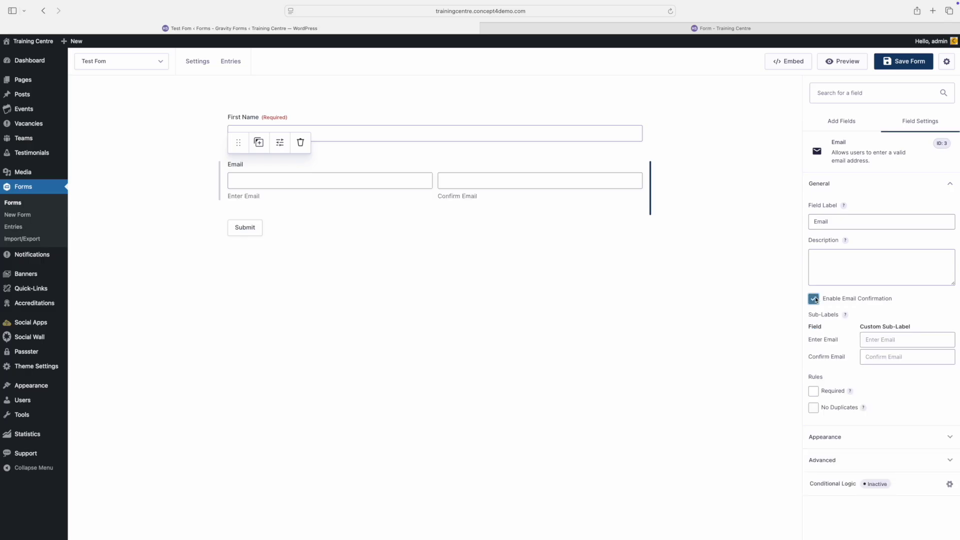
click(814, 391)
click(445, 421)
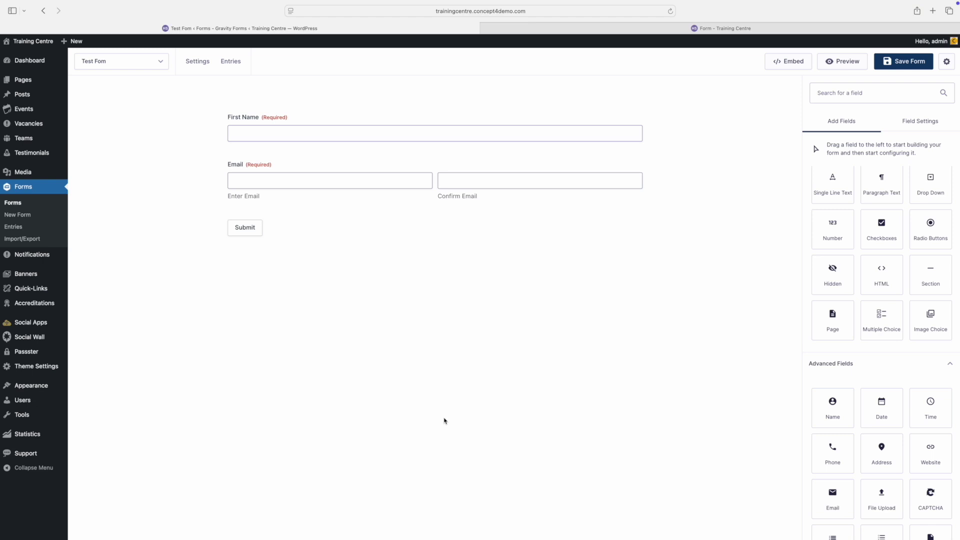
Step: Add a 'Reason for contact' drop-down with an extra 'Fourth Option' choice
drag(935, 191, 572, 225)
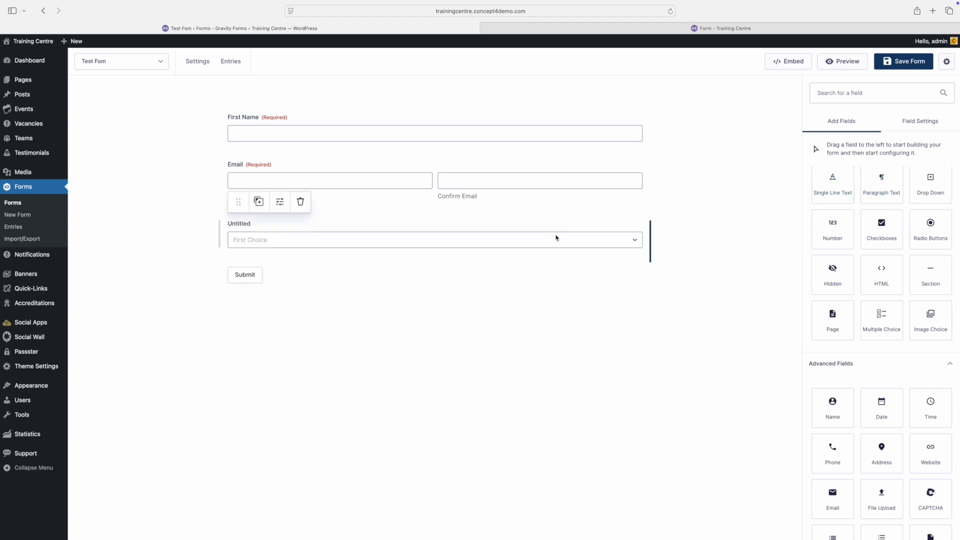
click(246, 224)
double_click(845, 218)
text(Reason for contact)
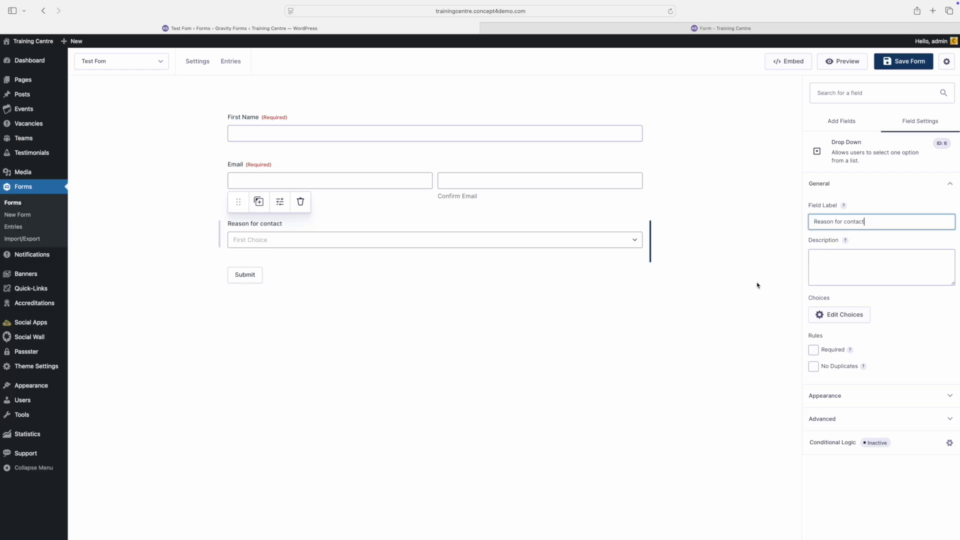
click(833, 314)
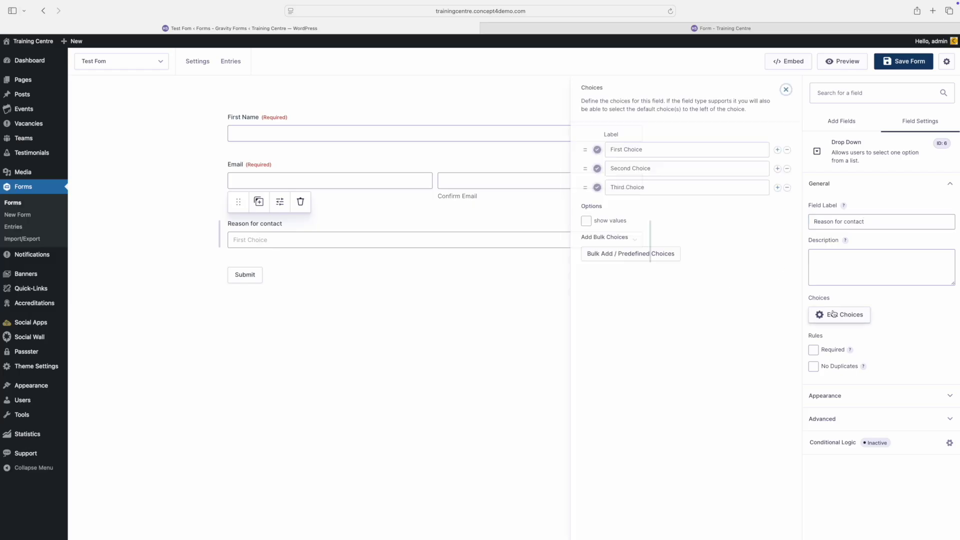
click(777, 188)
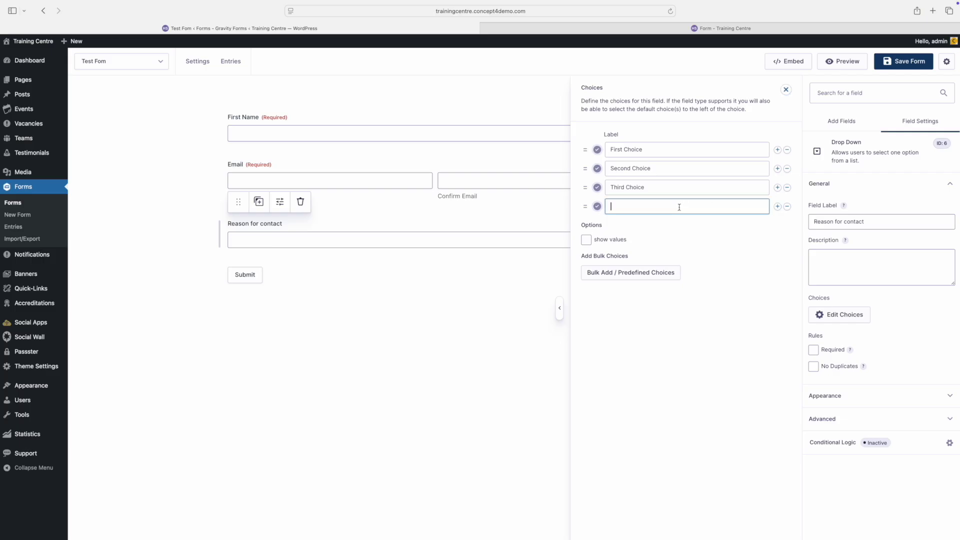
text(Fourth Option)
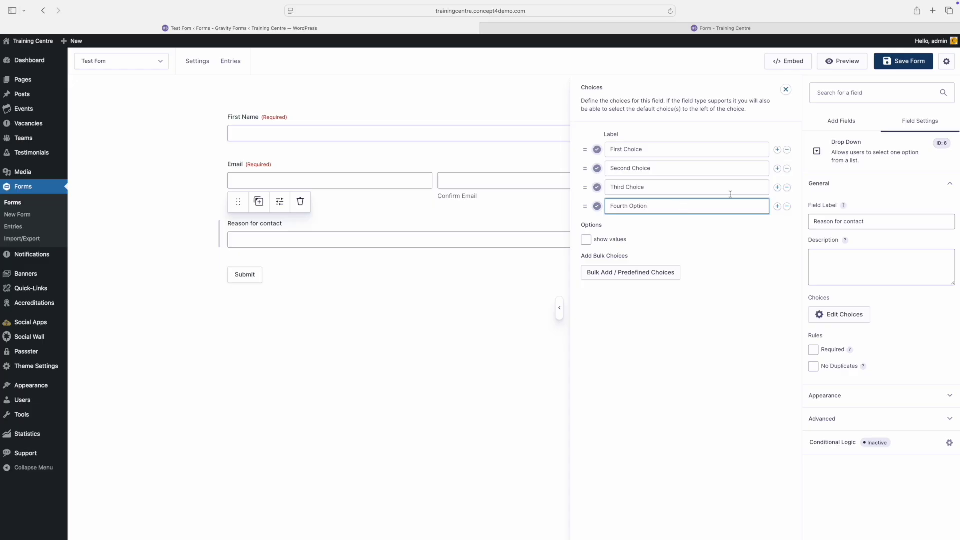
click(786, 91)
click(842, 121)
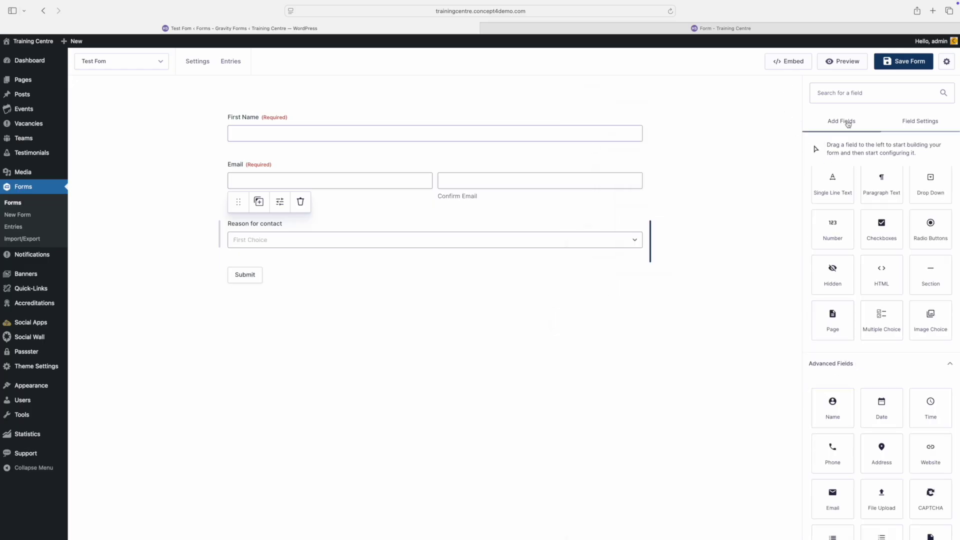
Step: Add an 'Interests' checkbox field with a Select All option
drag(881, 228, 485, 274)
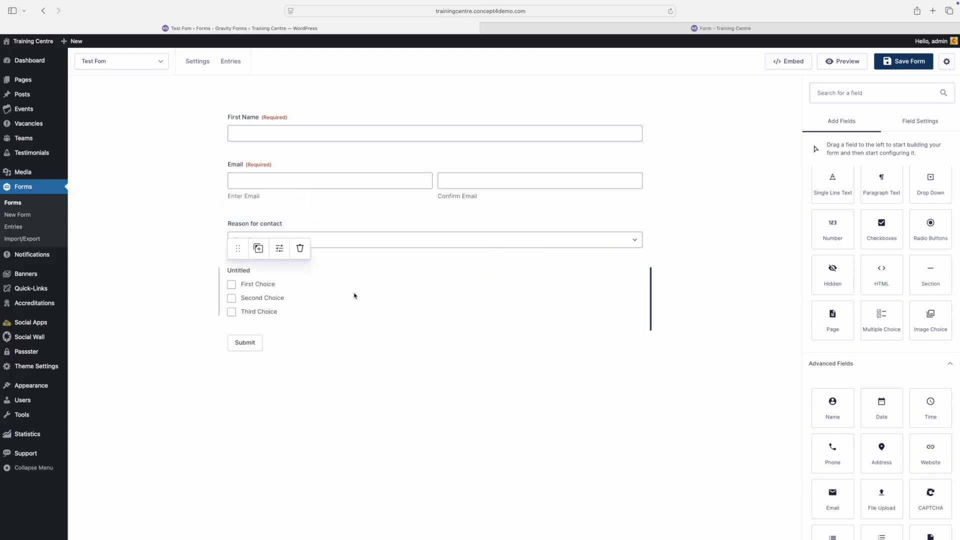
click(241, 279)
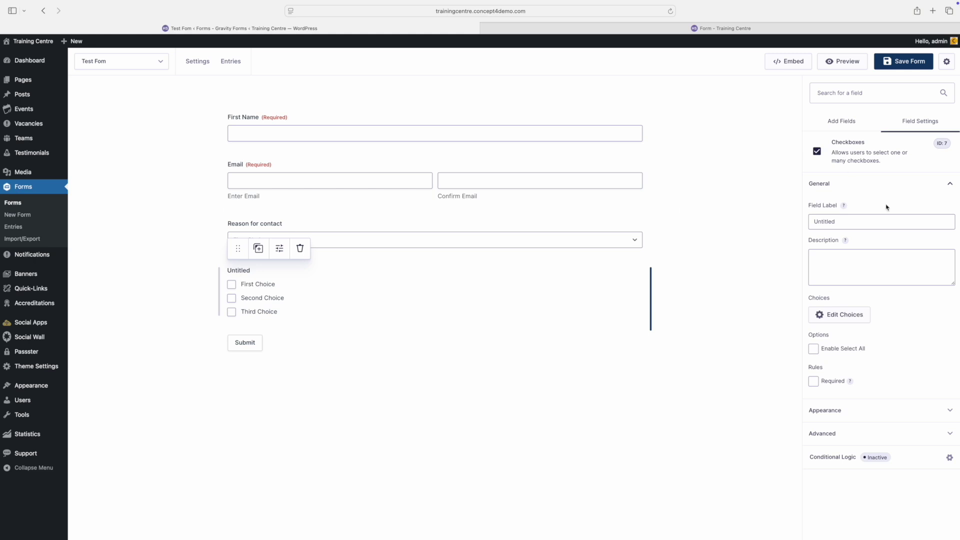
double_click(848, 225)
key(BackSpace)
text(Interests)
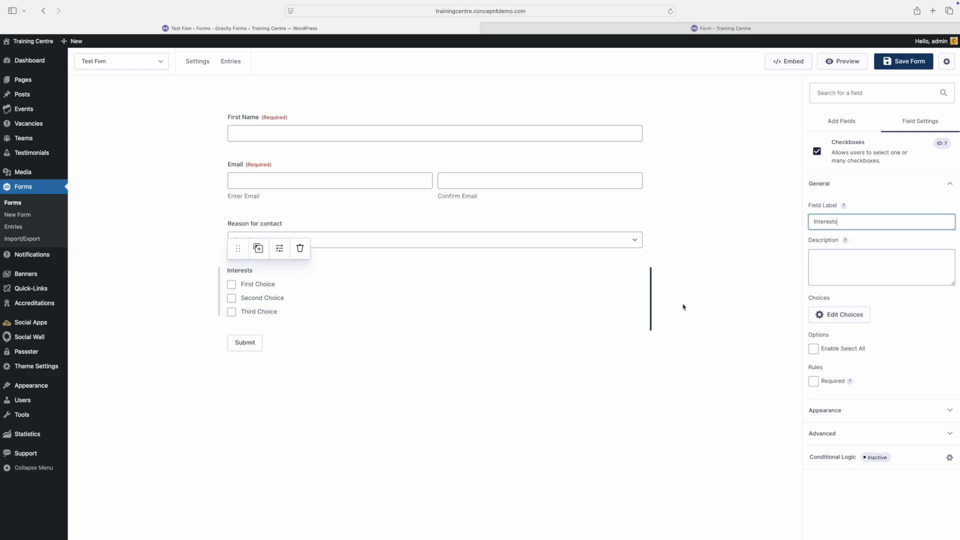
click(814, 349)
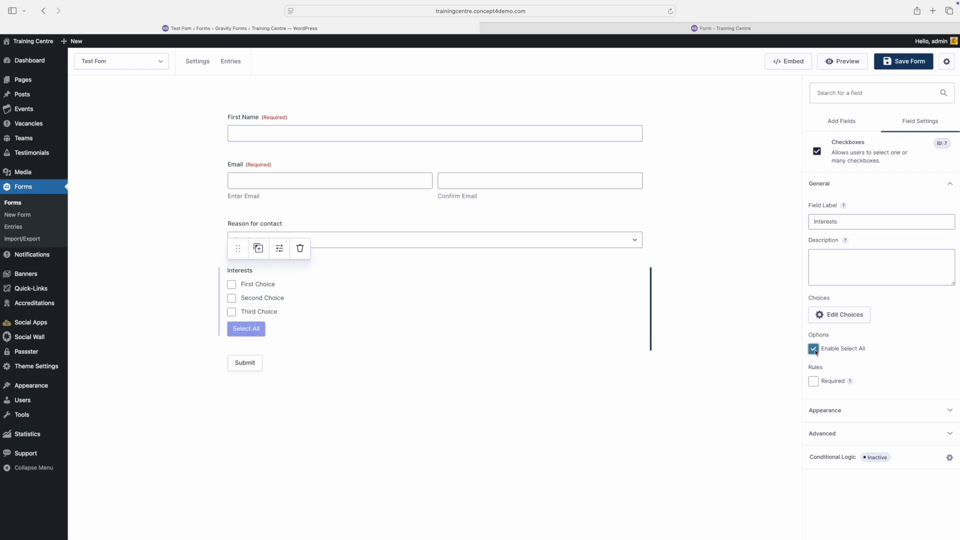
click(403, 392)
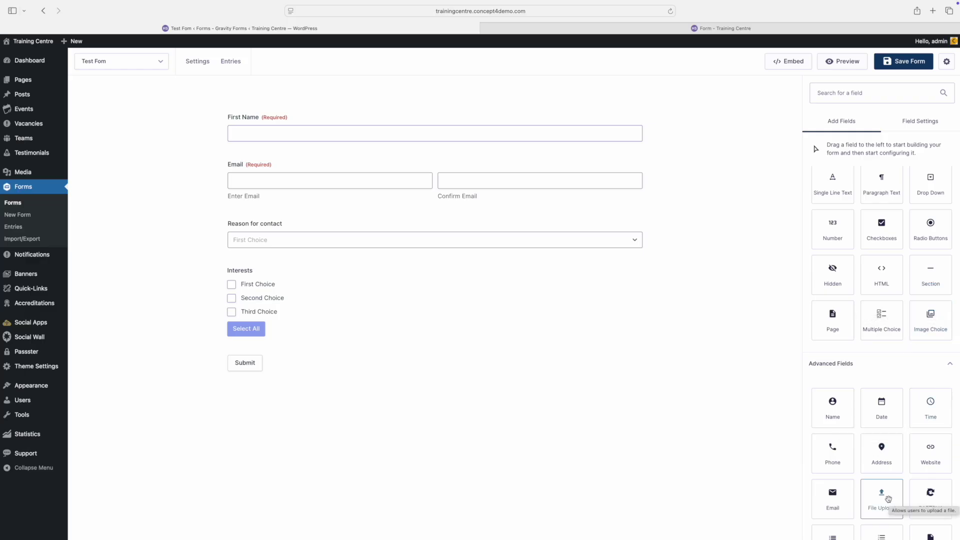
Step: Add a File Upload field with a maximum file size of 10
drag(888, 499, 335, 339)
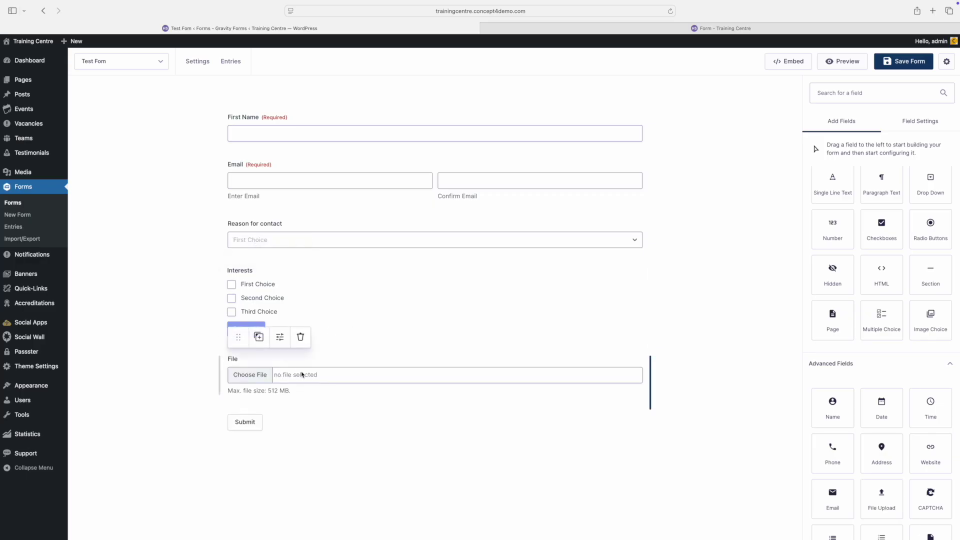
click(302, 375)
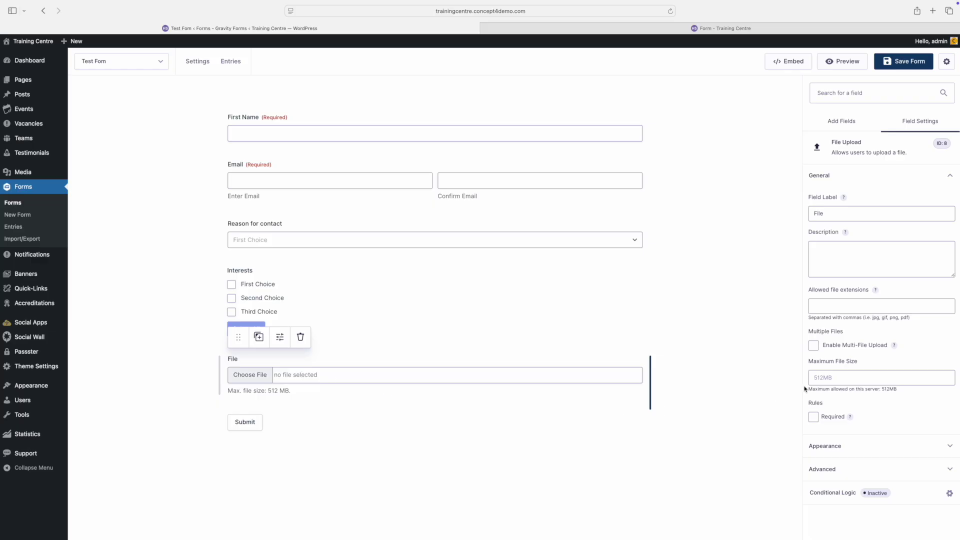
click(844, 381)
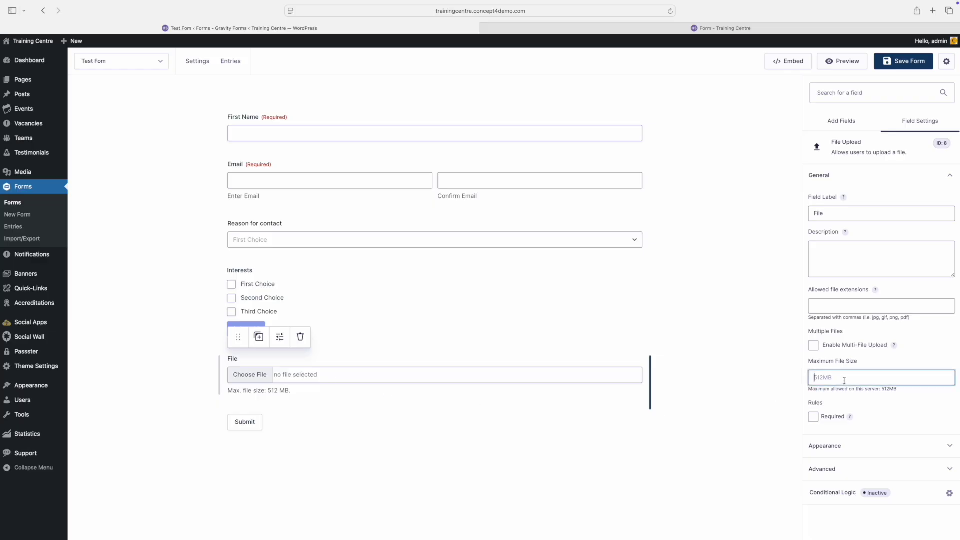
text(10)
click(660, 453)
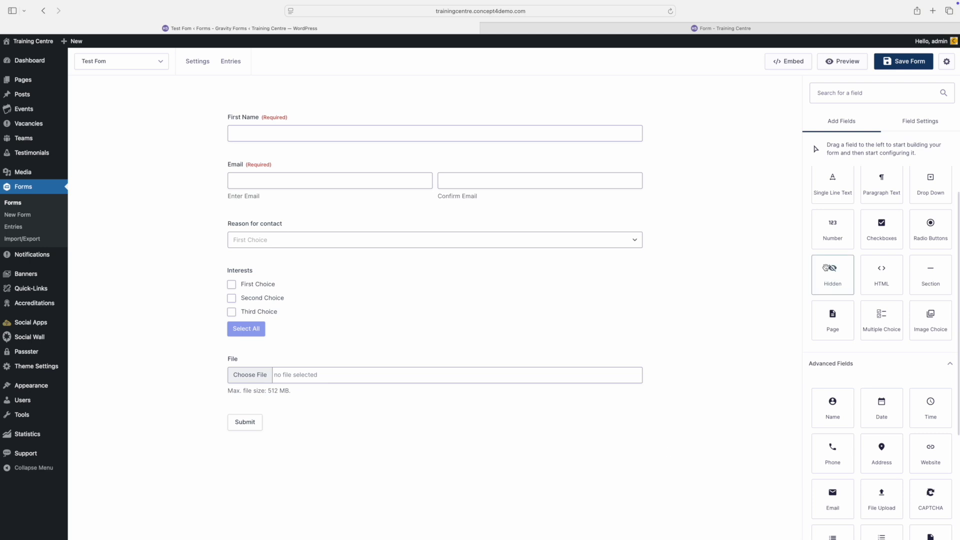
Step: Add a paragraph text field limited to 300 characters and save the form
drag(880, 198, 530, 414)
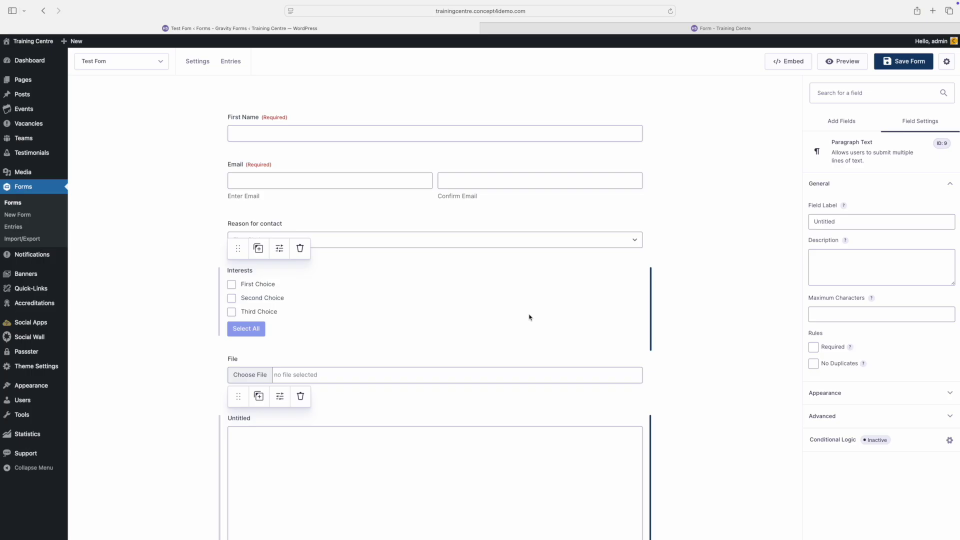
click(835, 314)
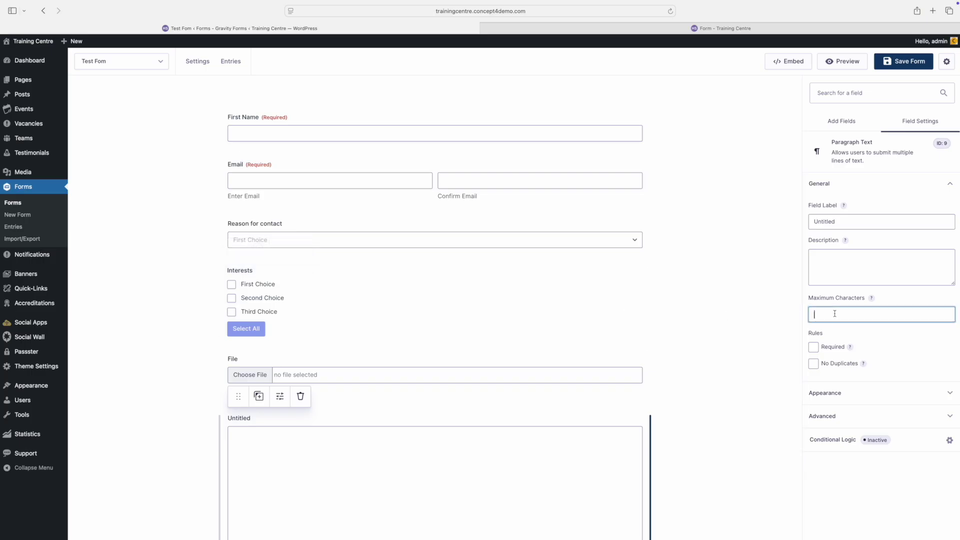
text(300)
click(713, 421)
click(887, 63)
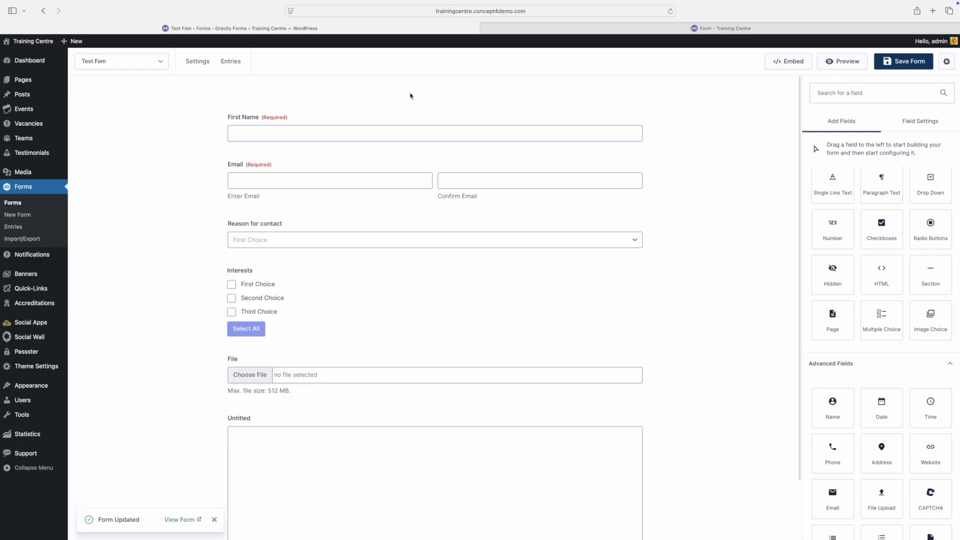
Step: Open New School Page in the block editor from the Mine filter of All Pages
mouse_move(39, 89)
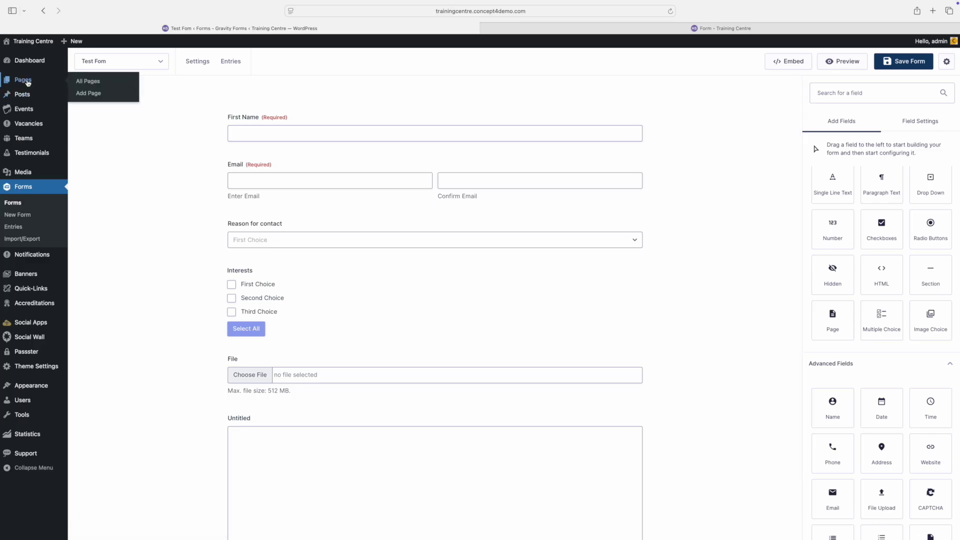
click(28, 83)
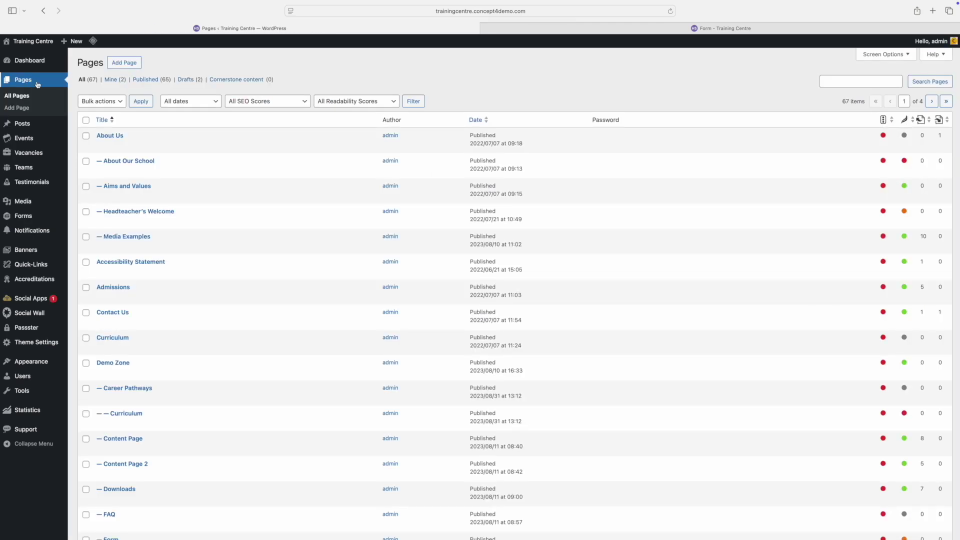
click(111, 80)
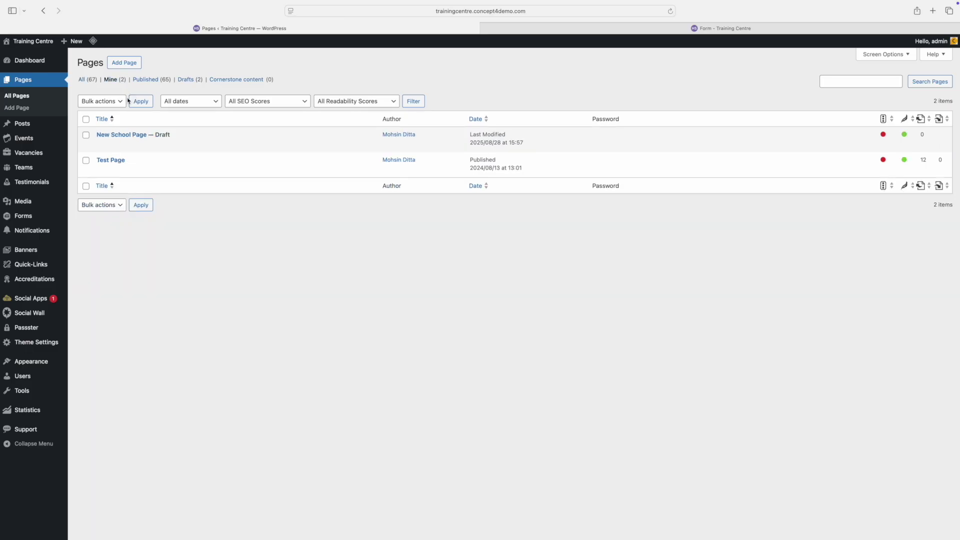
mouse_move(111, 135)
click(102, 145)
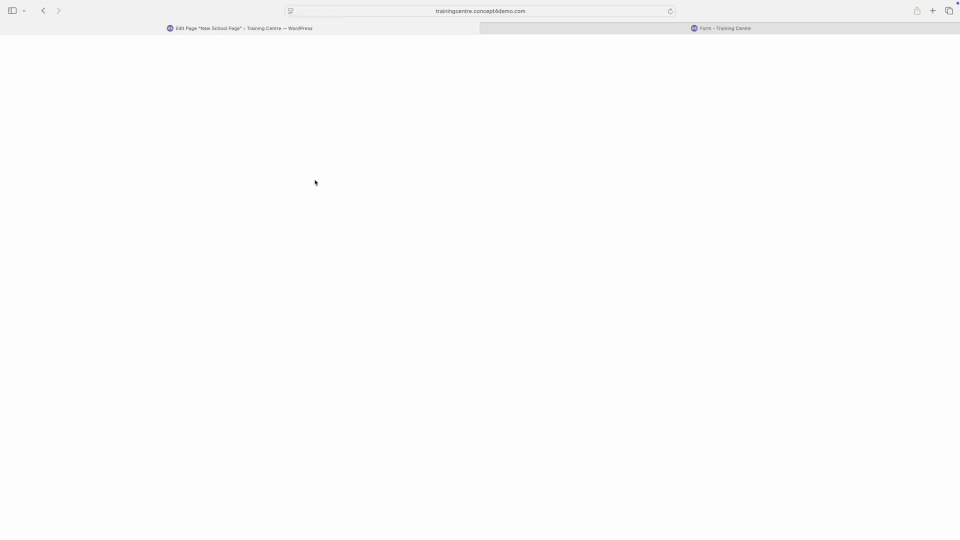
scroll(492, 223, down, 10)
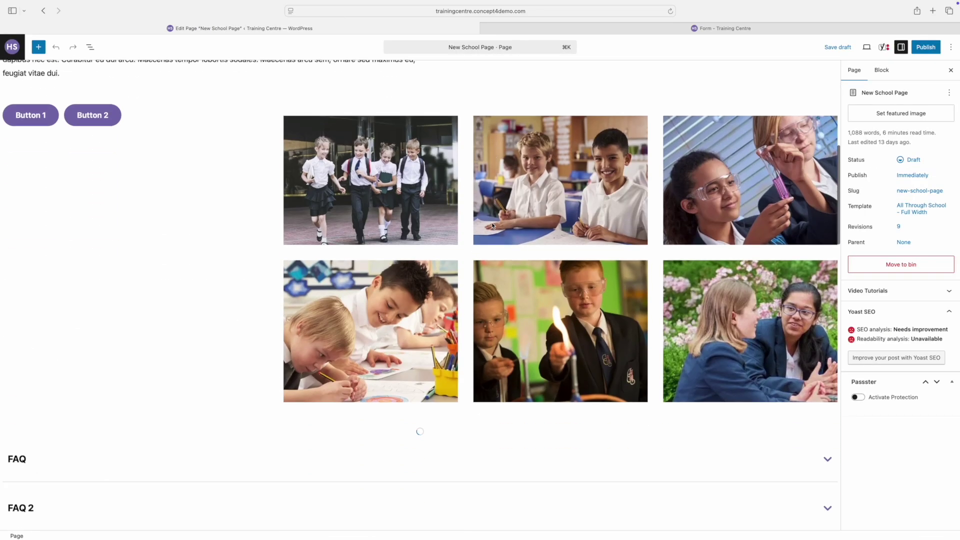
scroll(492, 224, down, 15)
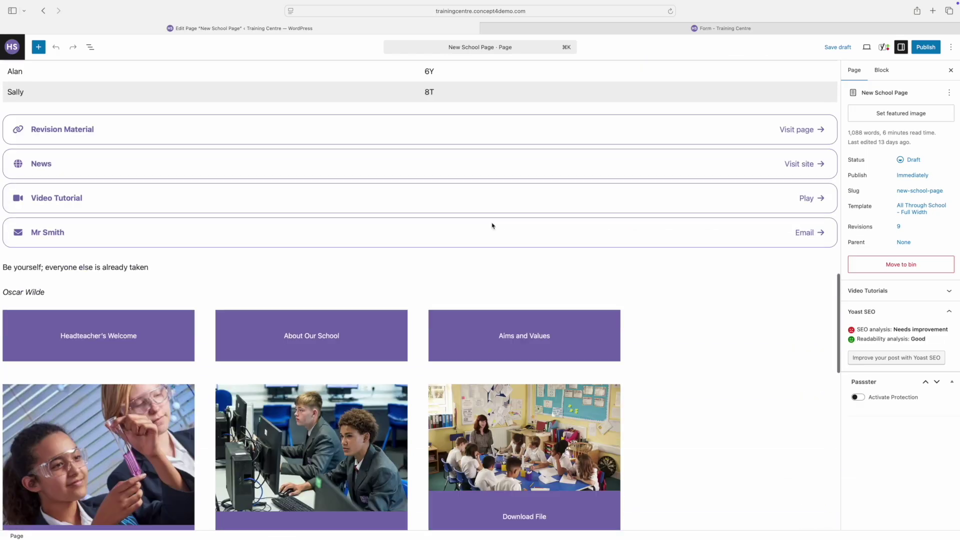
Step: Insert a Gravity Forms block at the page end showing the Test Fom form
click(836, 172)
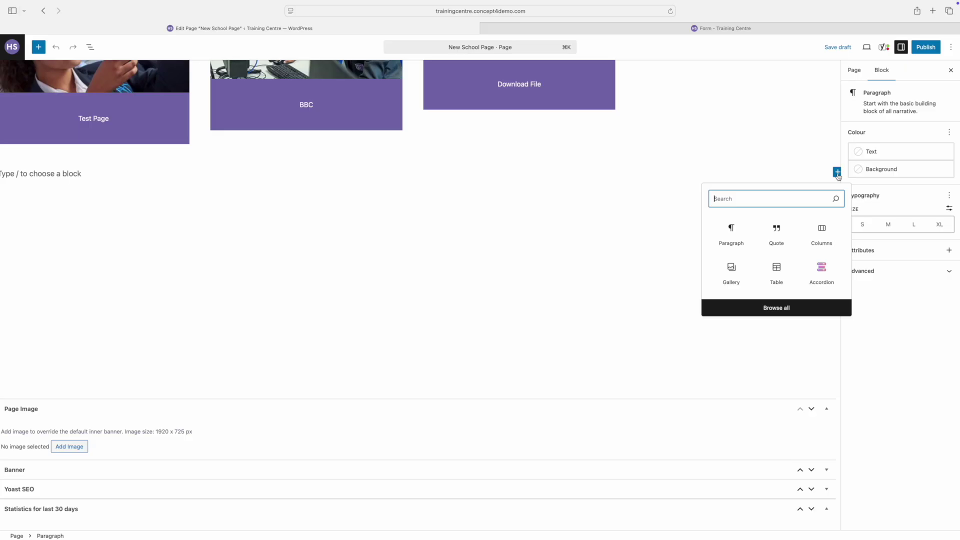
text(for)
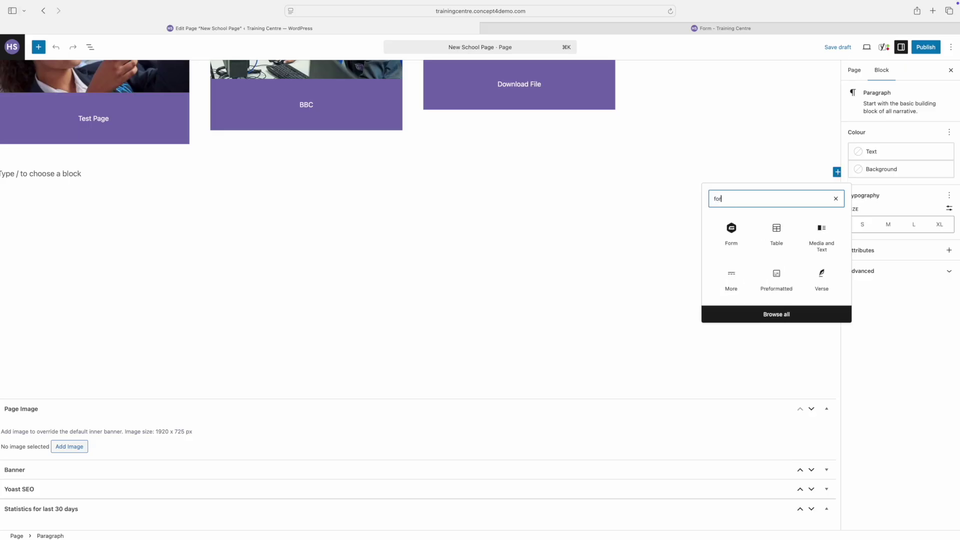
text(m)
click(734, 235)
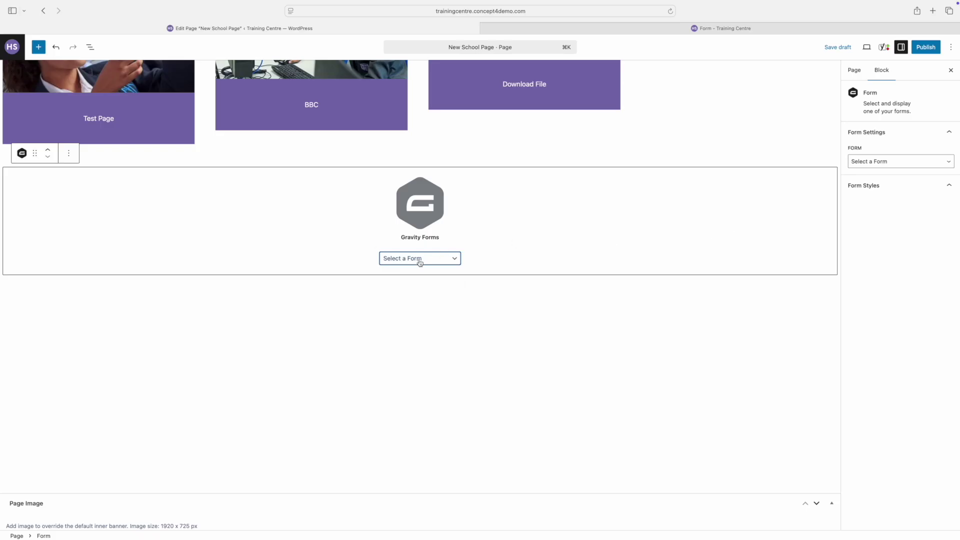
click(420, 259)
click(398, 296)
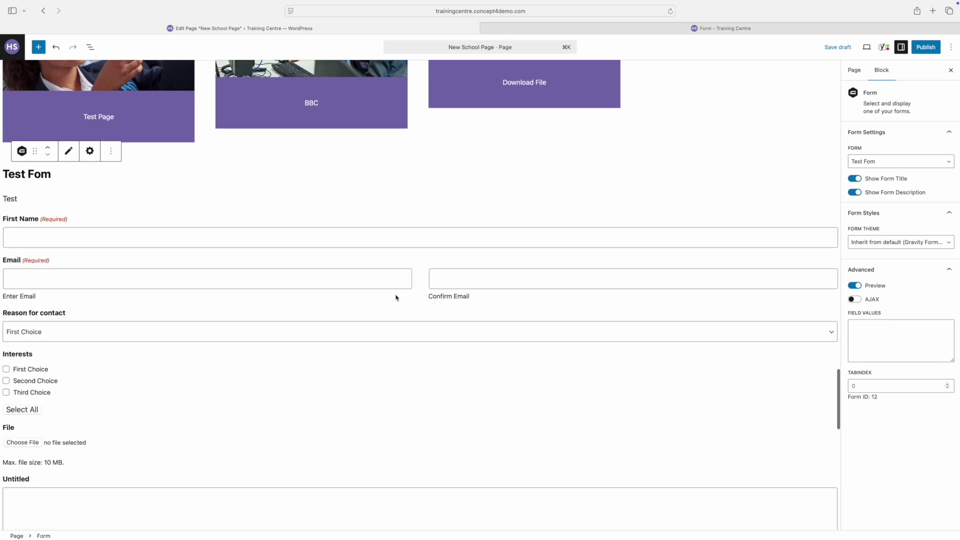
scroll(397, 325, down, 1)
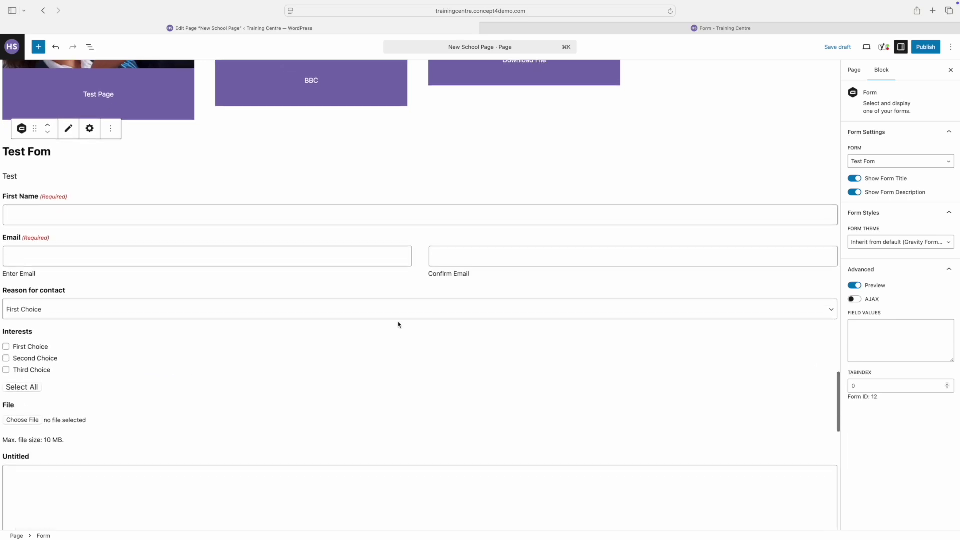
scroll(397, 328, down, 2)
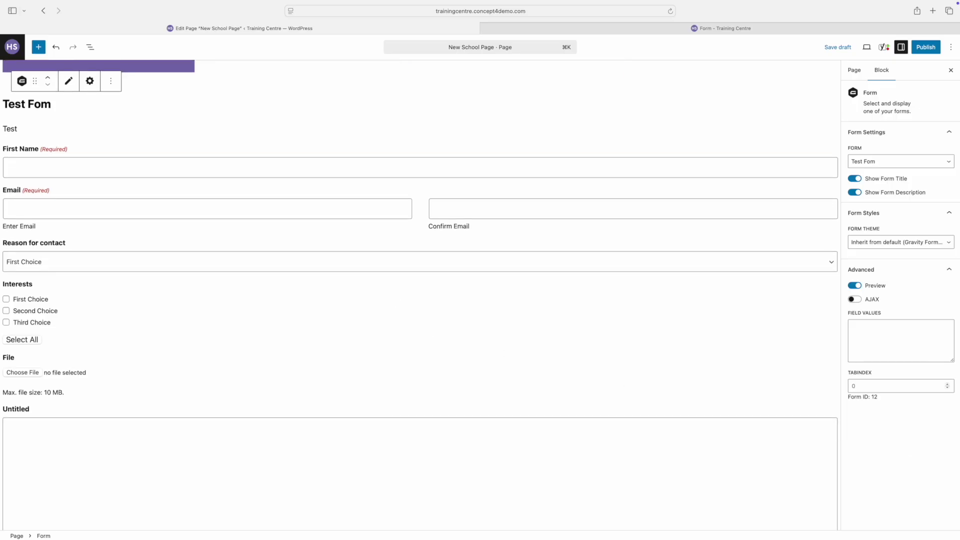
Step: Save New School Page as a draft and preview it in a new tab, scrolling to the embedded form
click(845, 47)
click(866, 49)
click(818, 128)
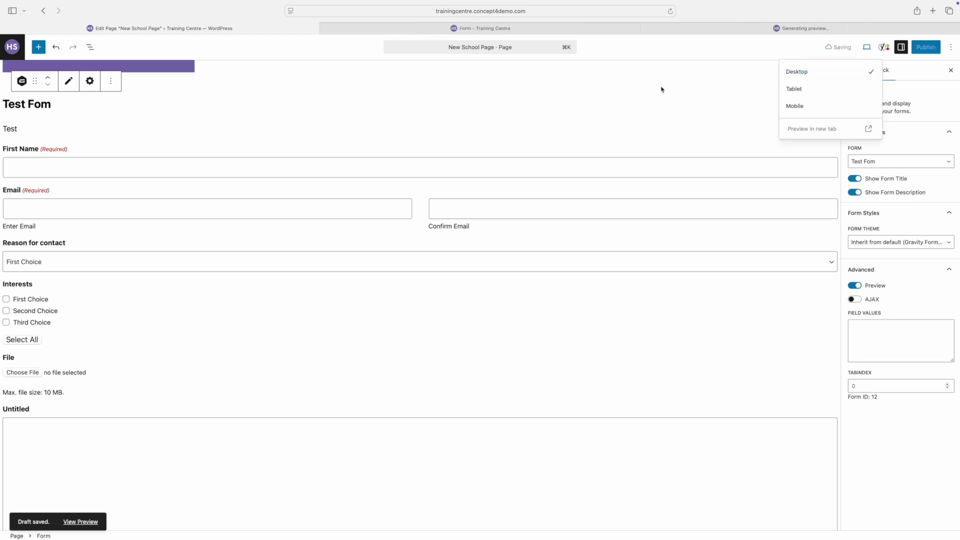
scroll(550, 263, down, 20)
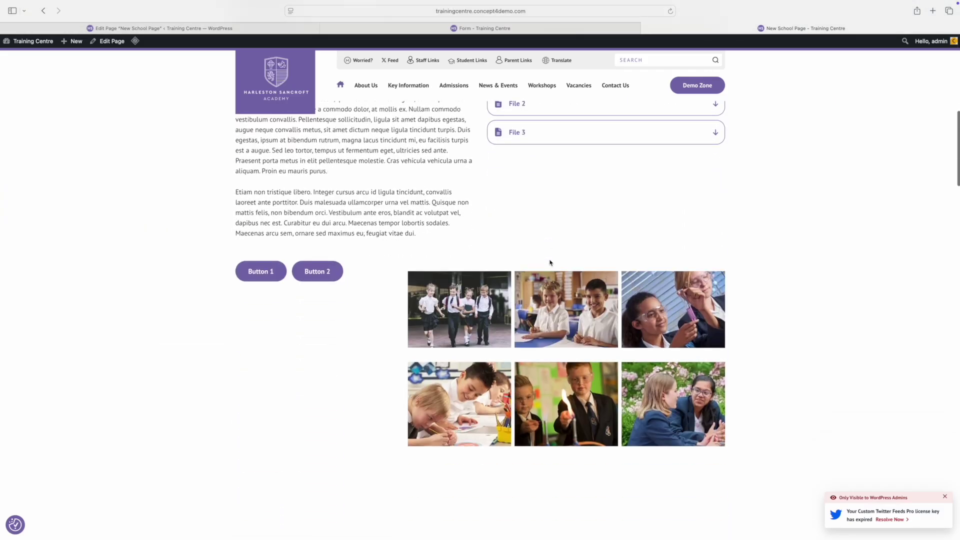
scroll(550, 263, down, 20)
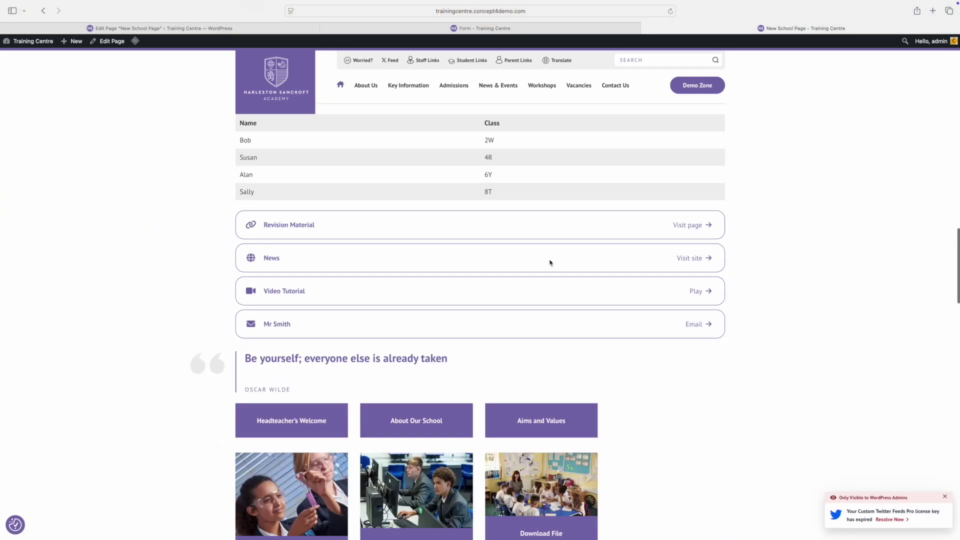
scroll(550, 262, down, 2)
scroll(550, 263, up, 2)
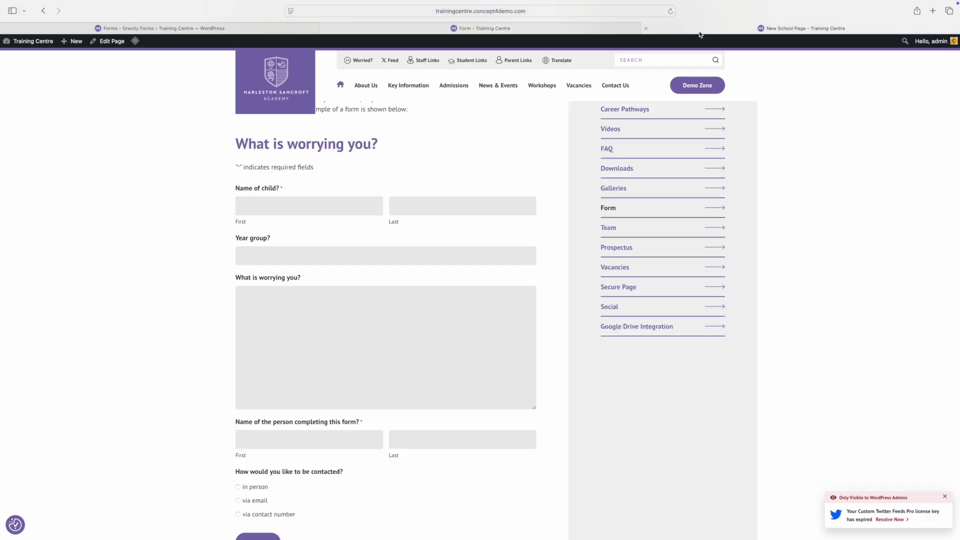
Step: Enter a first name and an email address, and copy the email into Confirm Email
click(699, 32)
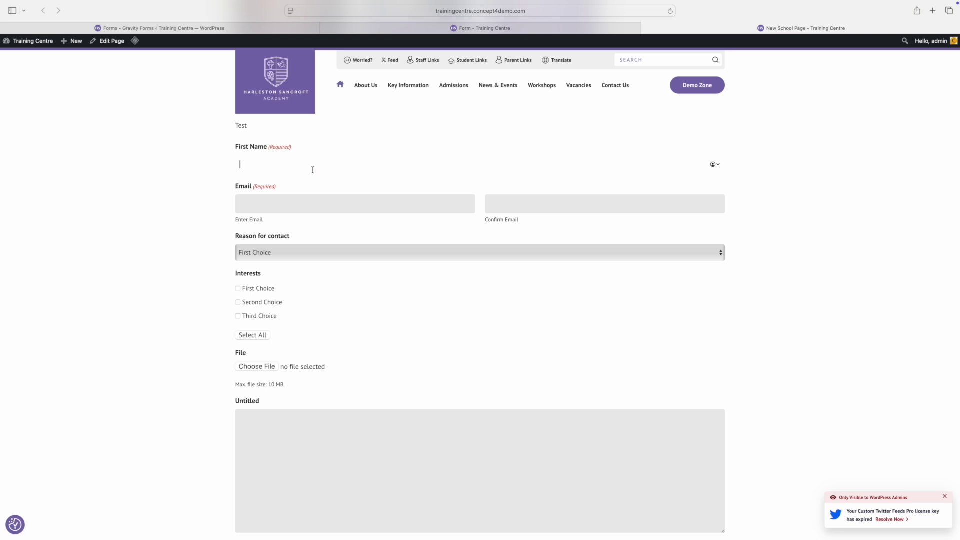
text(hsin)
key(Tab)
text(mohsin@test.com)
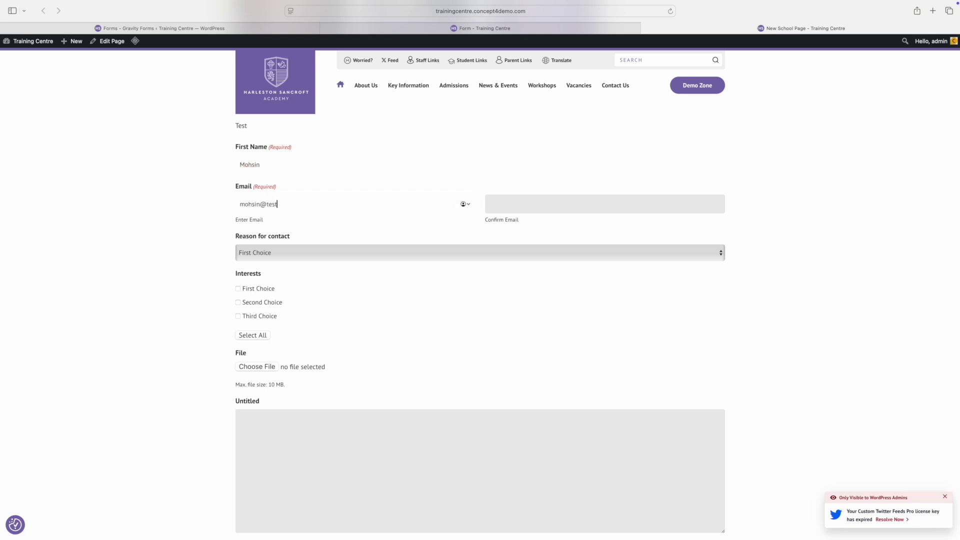
key(super+a)
key(super+c)
click(540, 206)
key(super+v)
Step: Choose Second Choice as the reason, select all interests, type 'Test' as the message, and submit
click(362, 254)
click(353, 262)
click(258, 337)
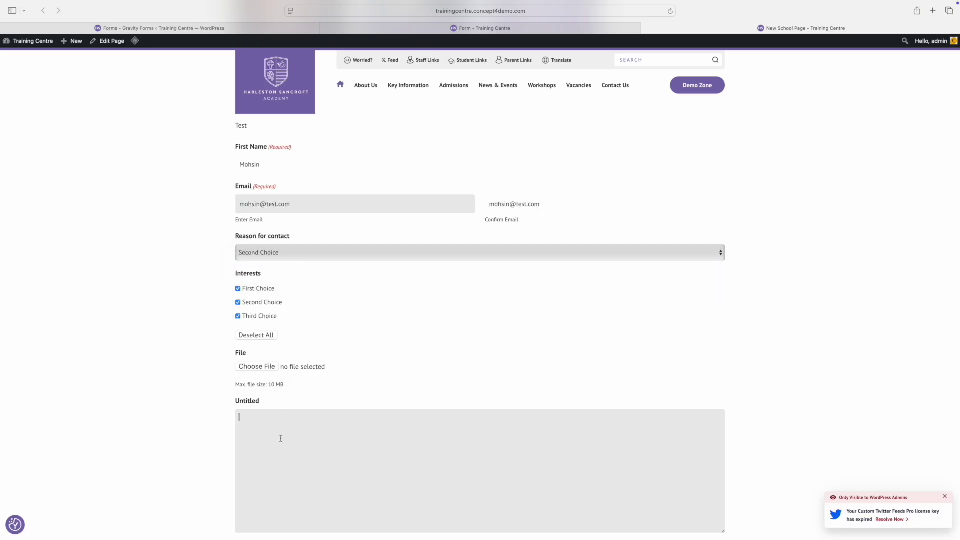
click(281, 437)
text(Test)
scroll(404, 412, down, 3)
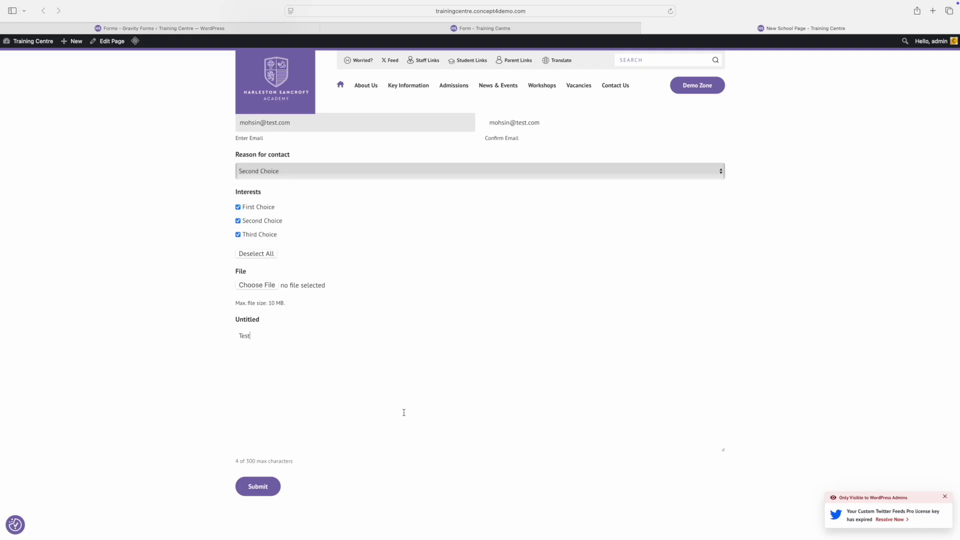
scroll(404, 413, down, 2)
click(266, 381)
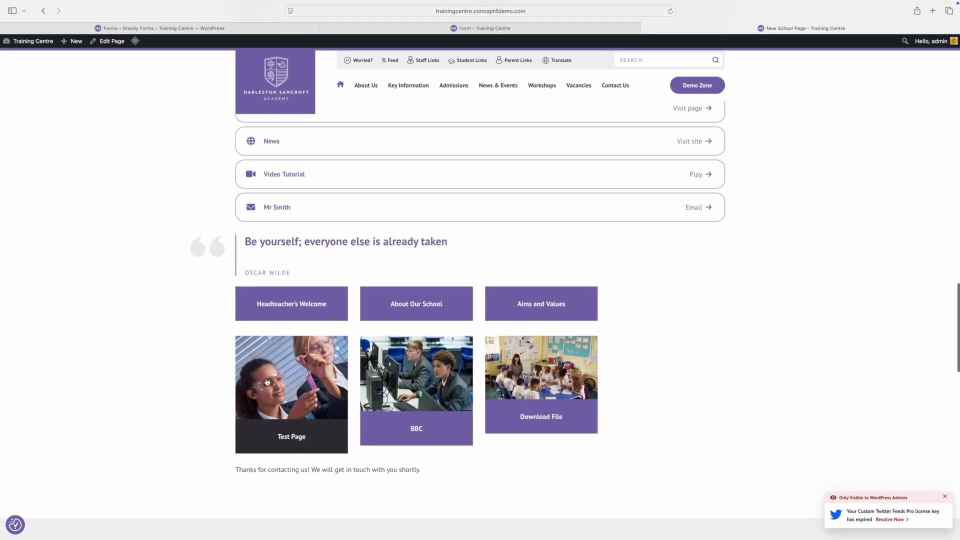
scroll(267, 381, down, 4)
Step: Open Test Fom's entries in Gravity Forms, select the submitted entry and check Bulk actions
click(105, 30)
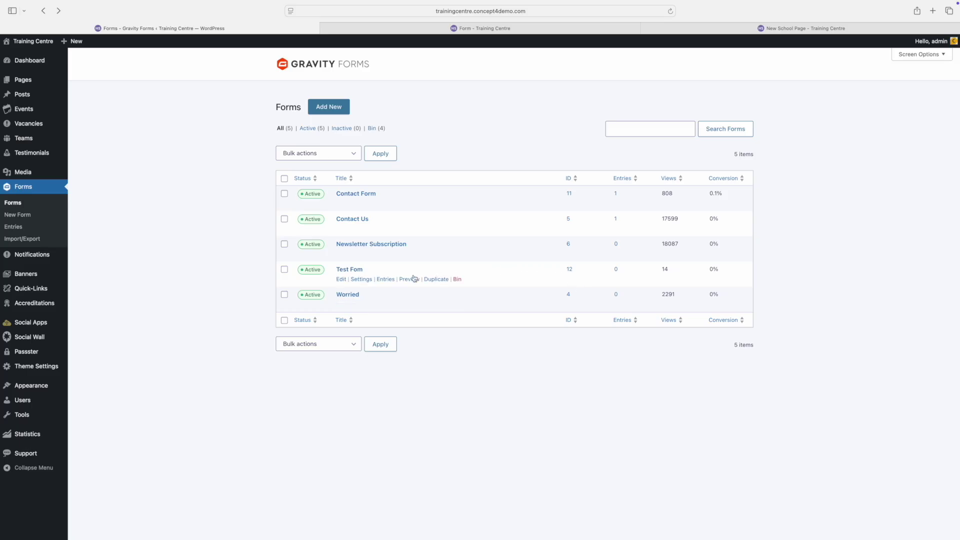
click(385, 279)
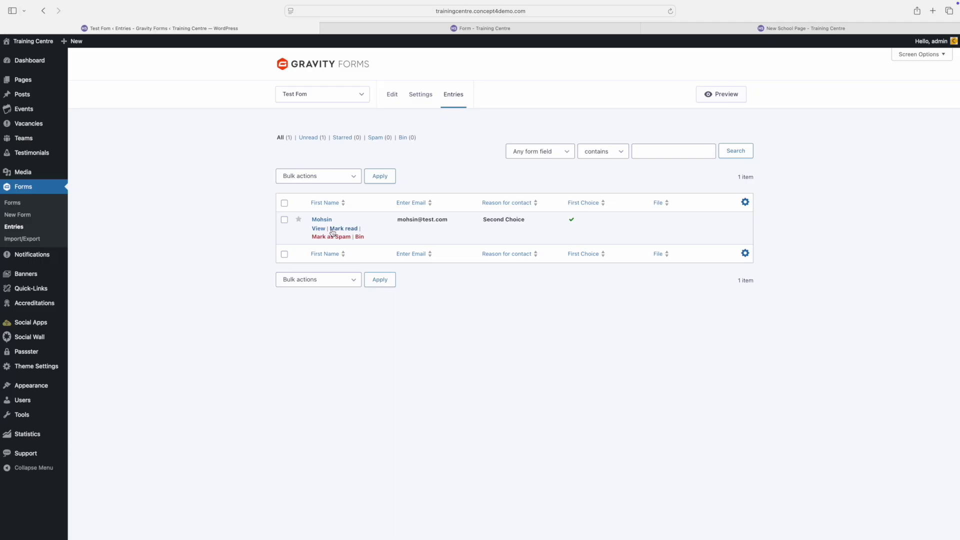
click(283, 220)
click(351, 176)
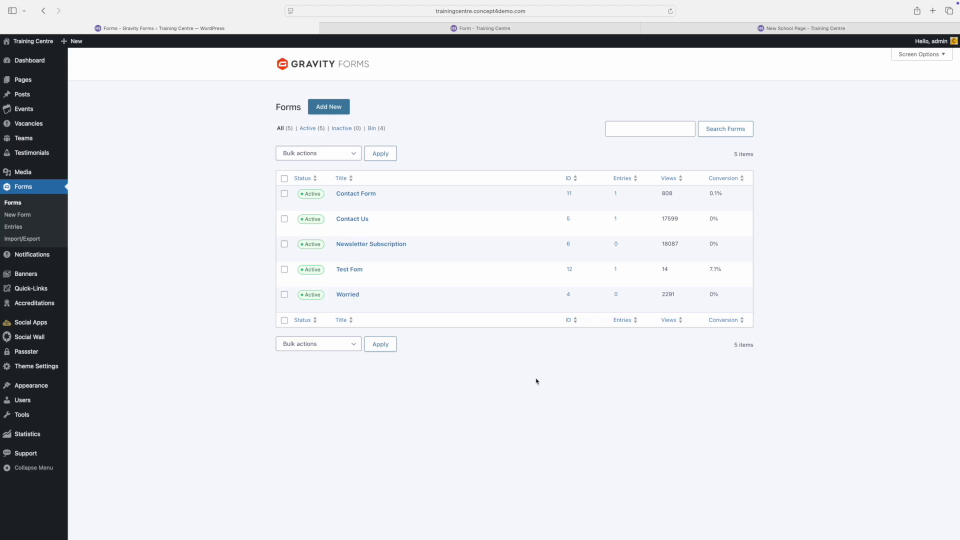
Step: Open Test Fom's form settings and turn on Save and Continue
click(373, 280)
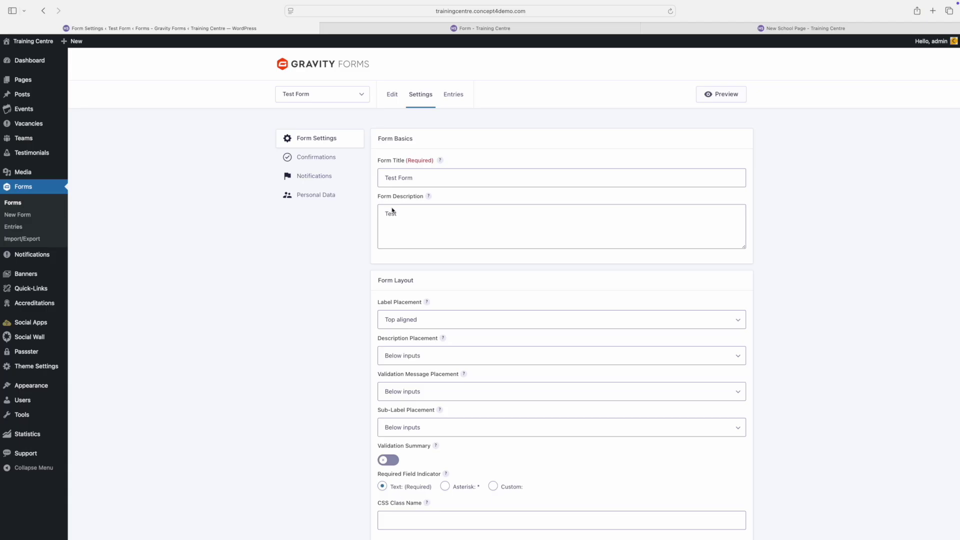
scroll(392, 210, down, 1)
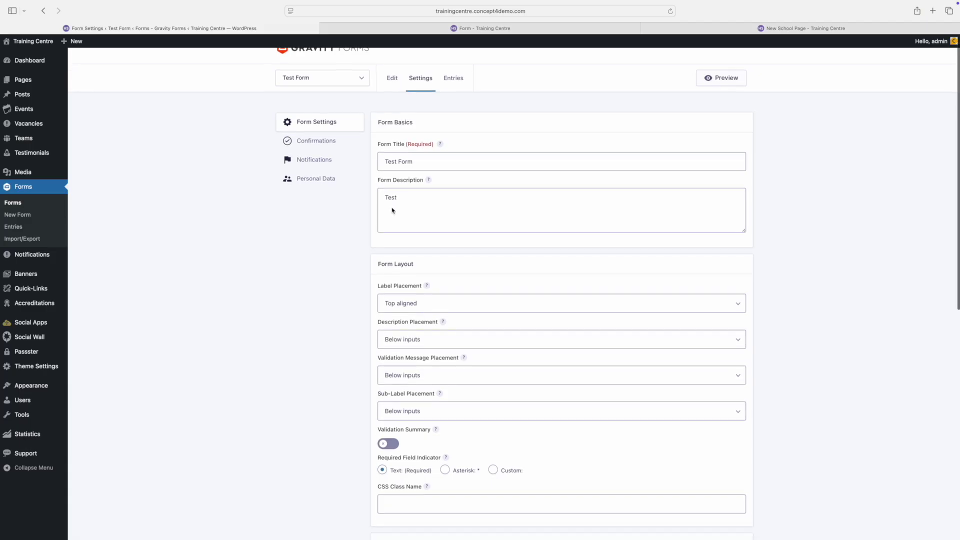
scroll(392, 210, down, 5)
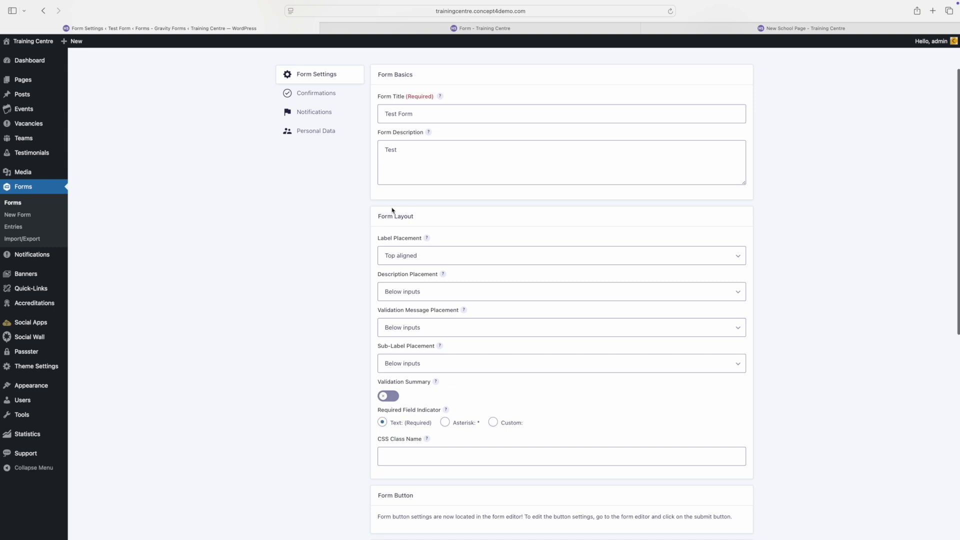
scroll(392, 210, down, 3)
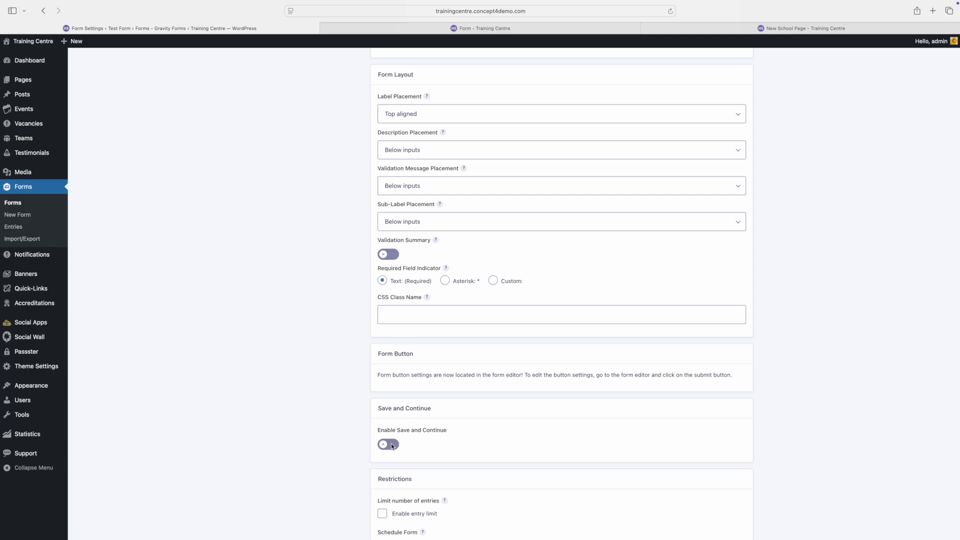
click(392, 445)
Step: Turn on the anti-spam honeypot, then go to the form's Confirmations
scroll(405, 436, down, 10)
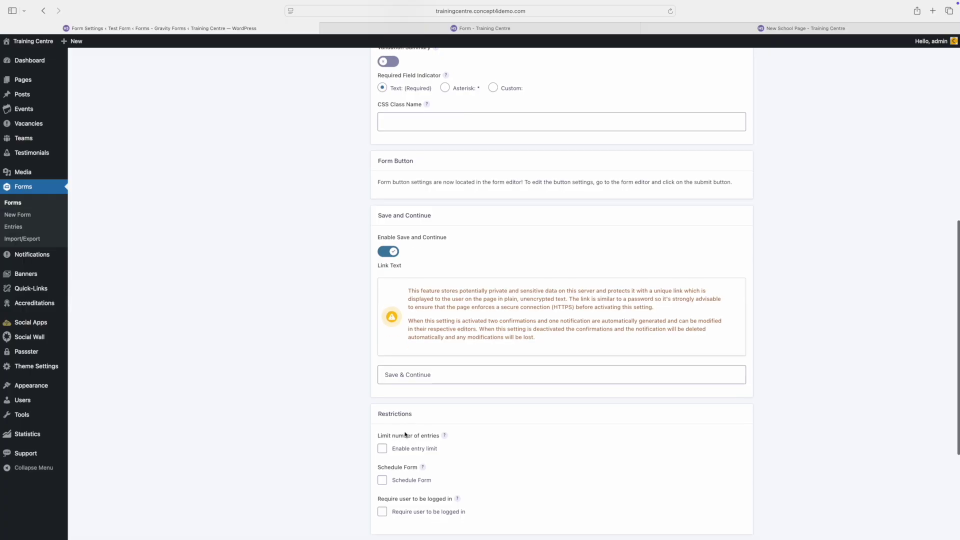
scroll(405, 435, down, 5)
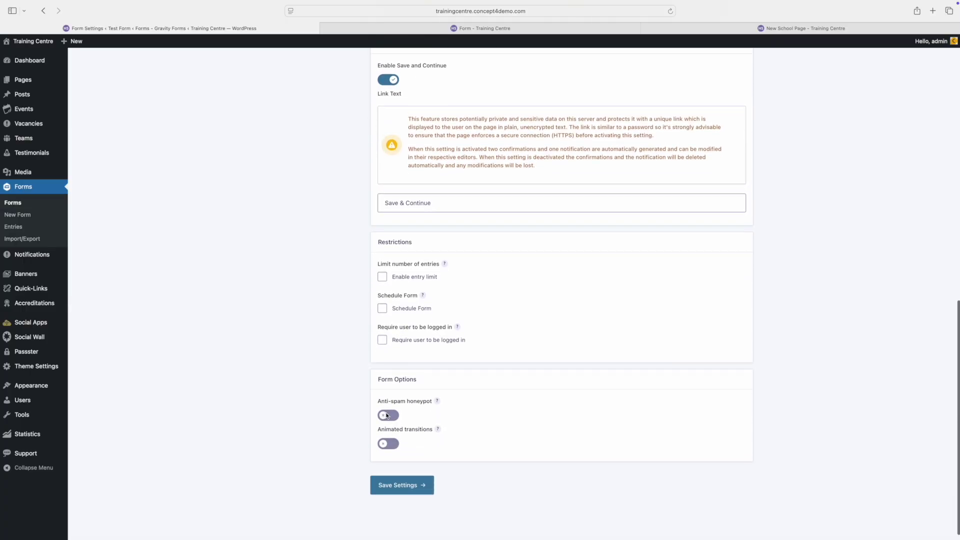
click(390, 416)
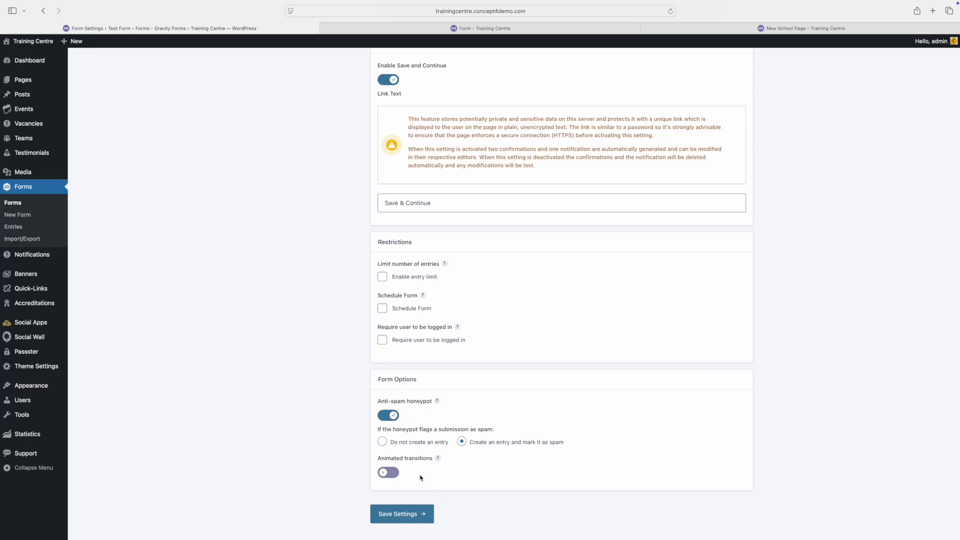
scroll(355, 390, up, 15)
scroll(354, 390, up, 2)
click(325, 159)
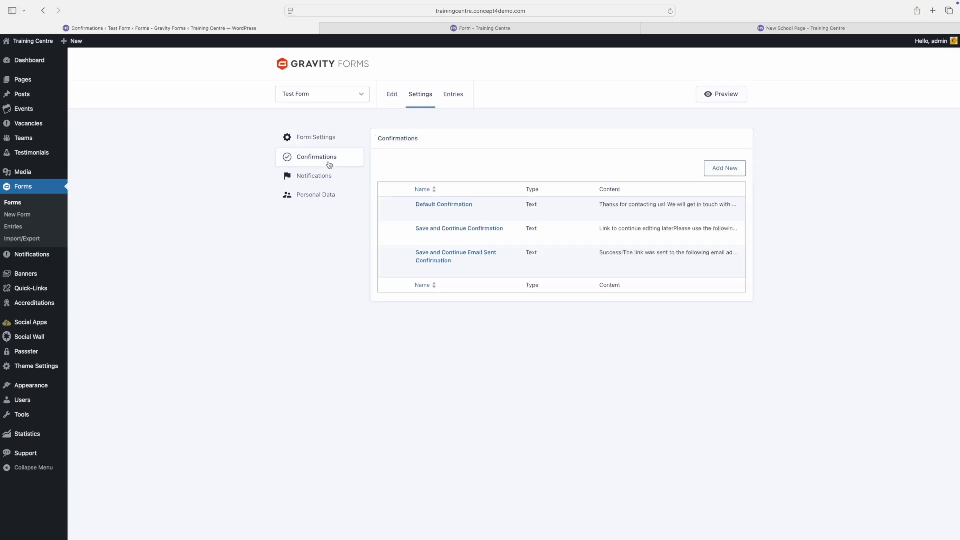
Step: Start a new confirmation, save it, then go to Test Form's Notifications
mouse_move(455, 205)
mouse_move(475, 228)
click(719, 171)
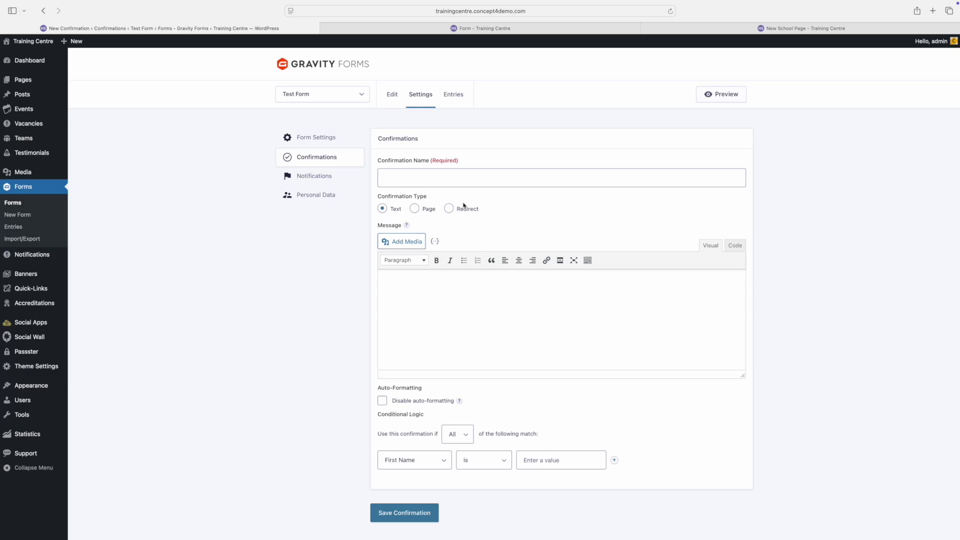
click(404, 513)
click(314, 176)
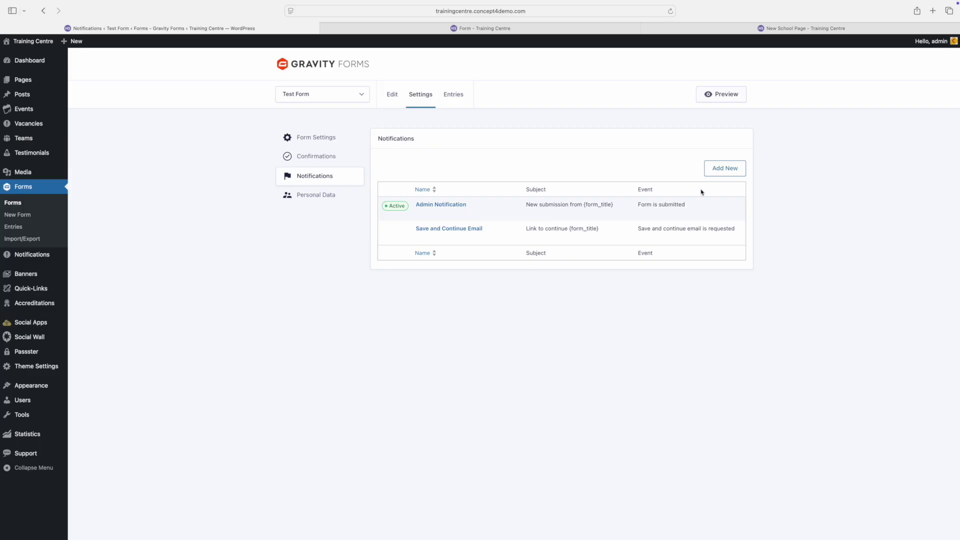
Step: Add a 'Heads PA' notification on 'Form is submitted', sent to the PA's email, then view Entries
click(726, 169)
click(536, 182)
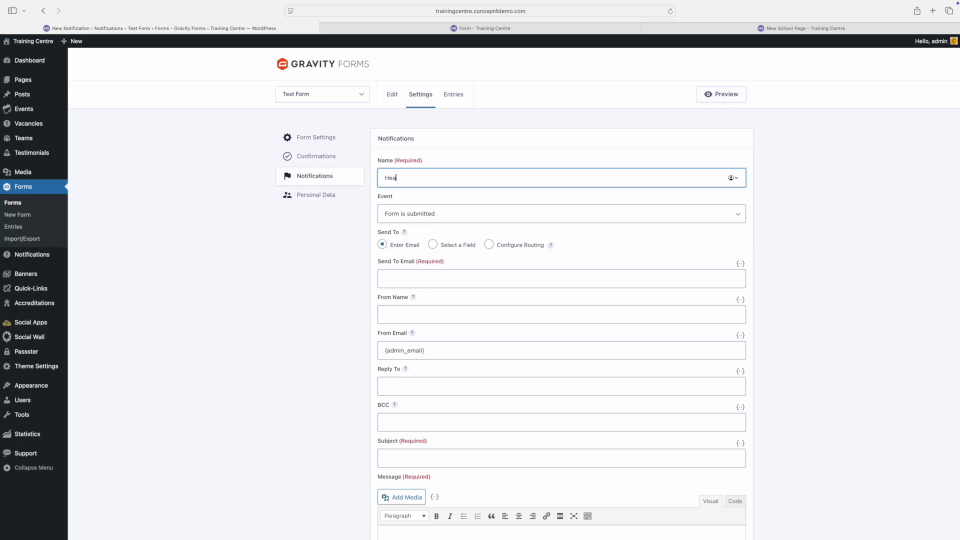
click(457, 221)
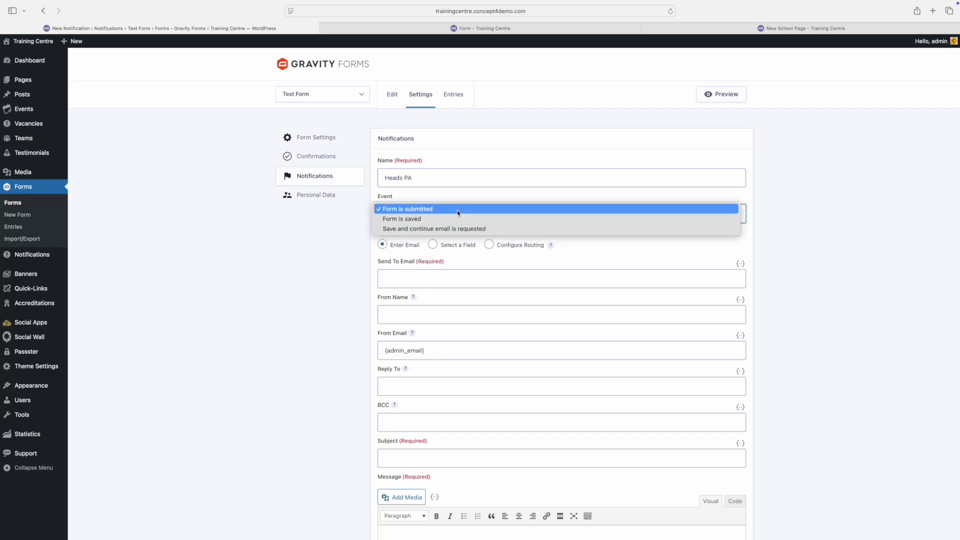
click(294, 243)
click(443, 283)
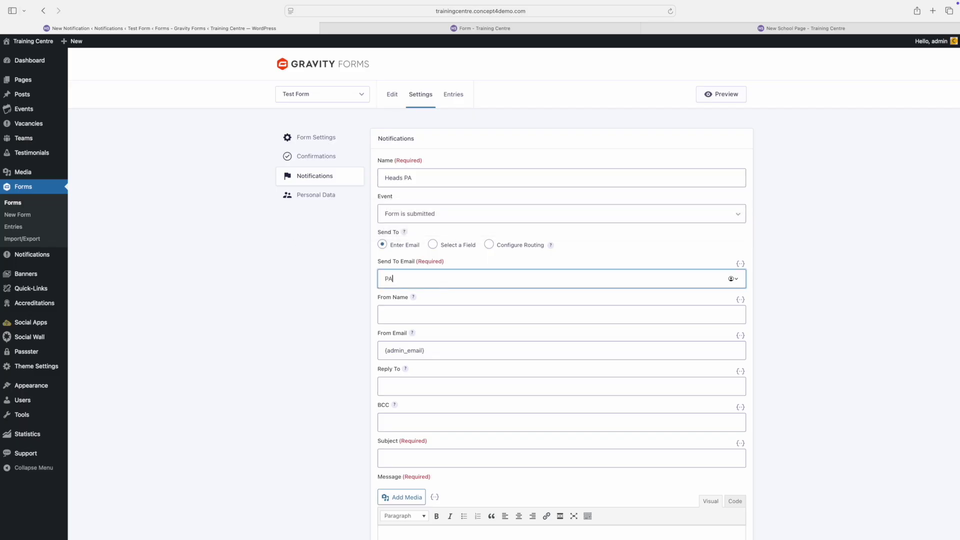
scroll(453, 306, down, 5)
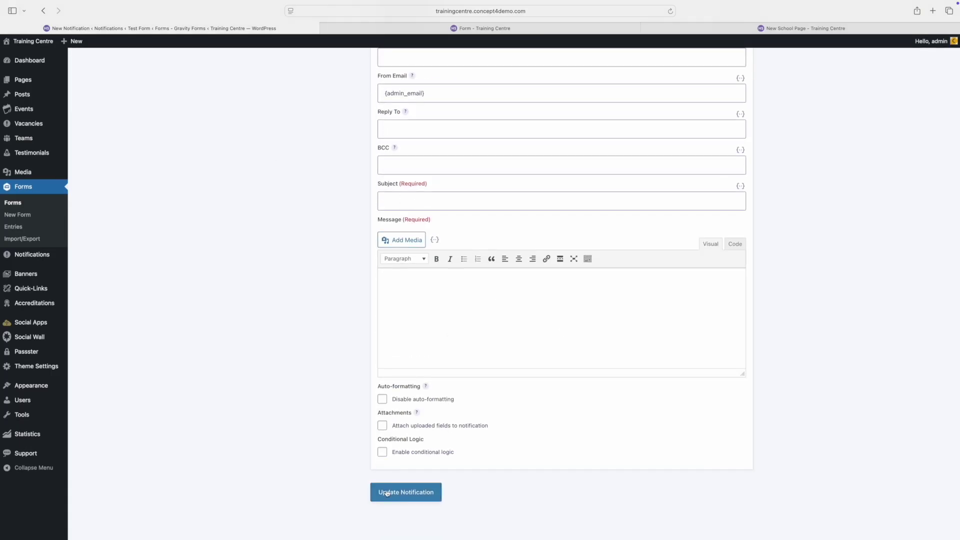
click(387, 493)
click(14, 227)
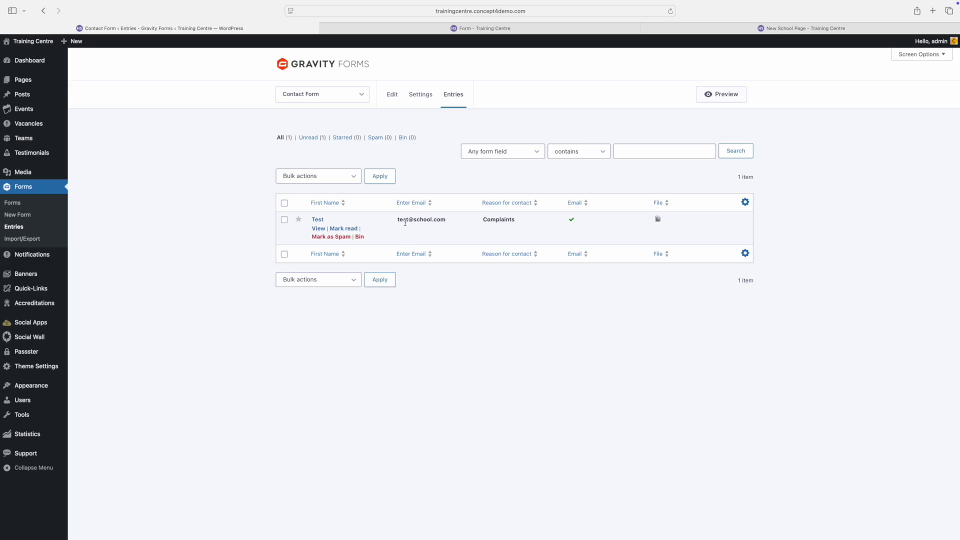
Step: In Forms Import/Export, select Test Form for entry export
click(26, 239)
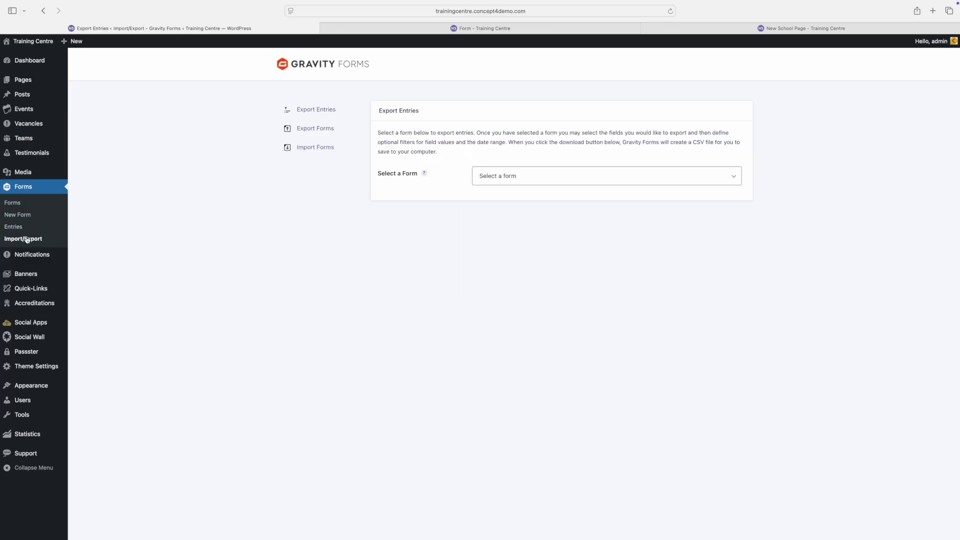
click(553, 177)
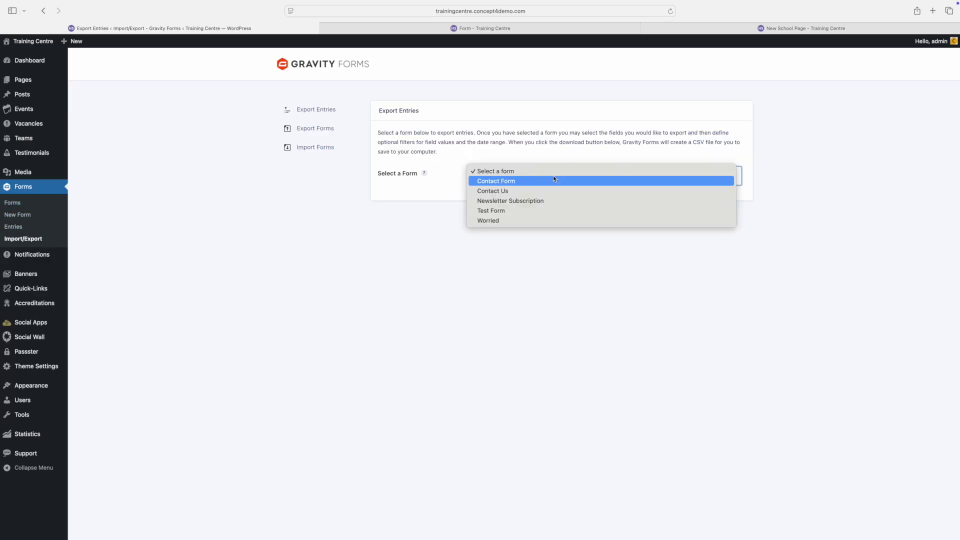
click(512, 210)
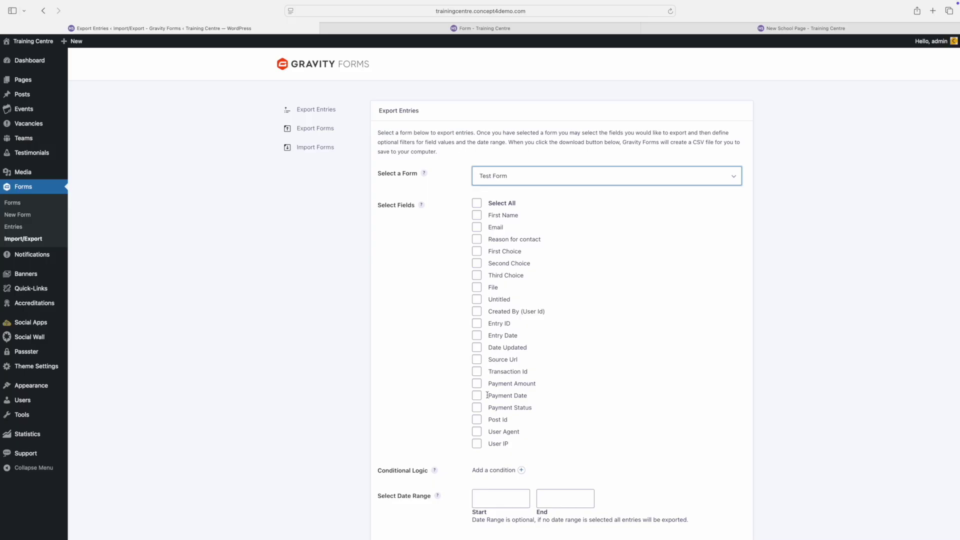
Step: Set the date range 2025-09-08 to 2025-09-12, download the export file, and return to Forms
click(498, 506)
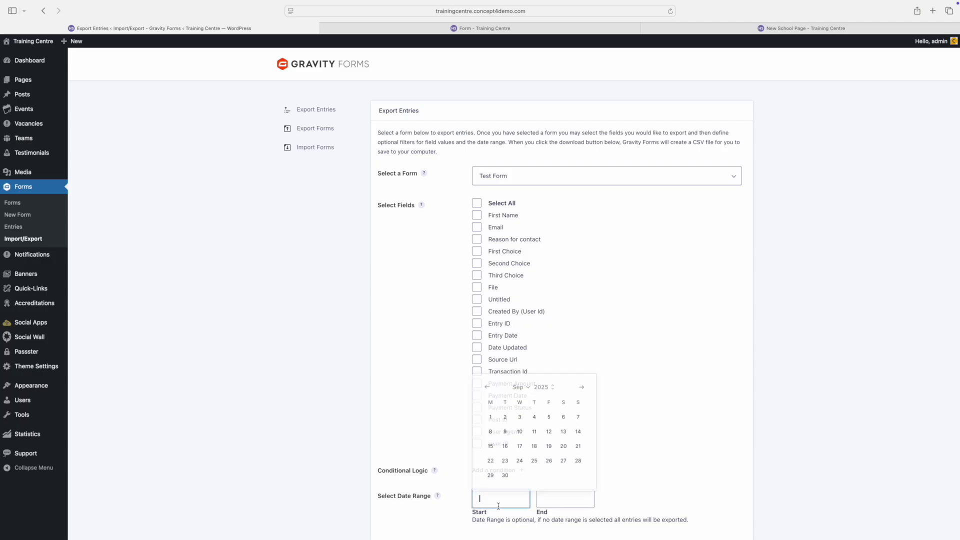
click(491, 432)
click(555, 491)
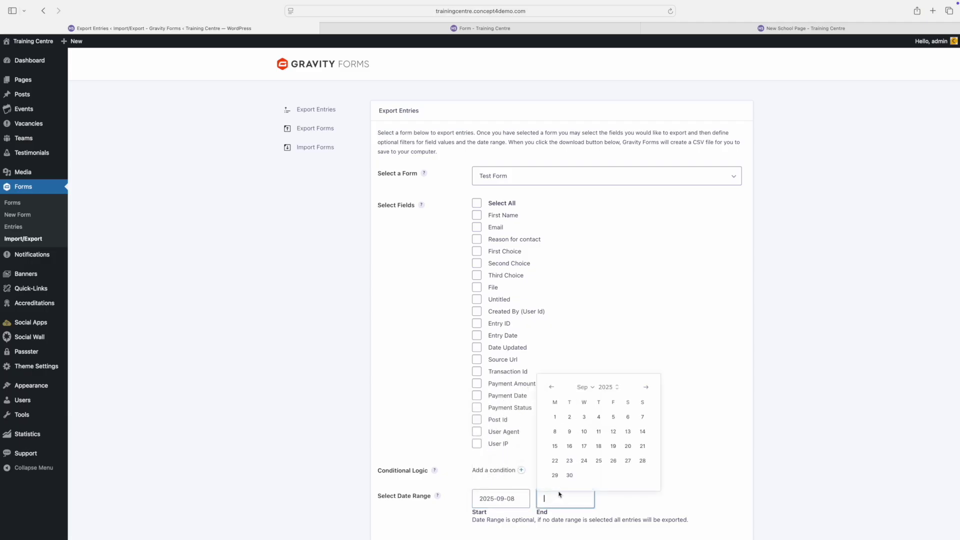
click(619, 436)
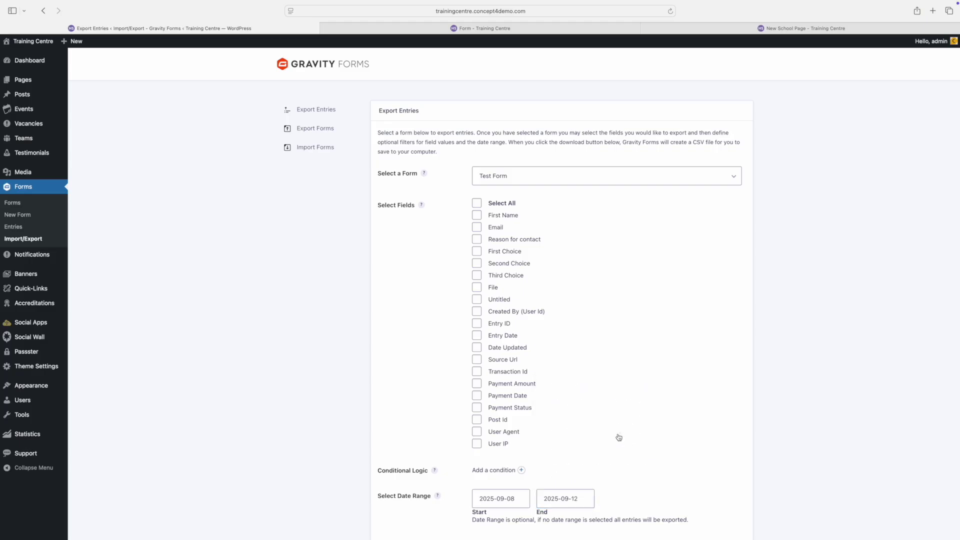
scroll(616, 440, down, 3)
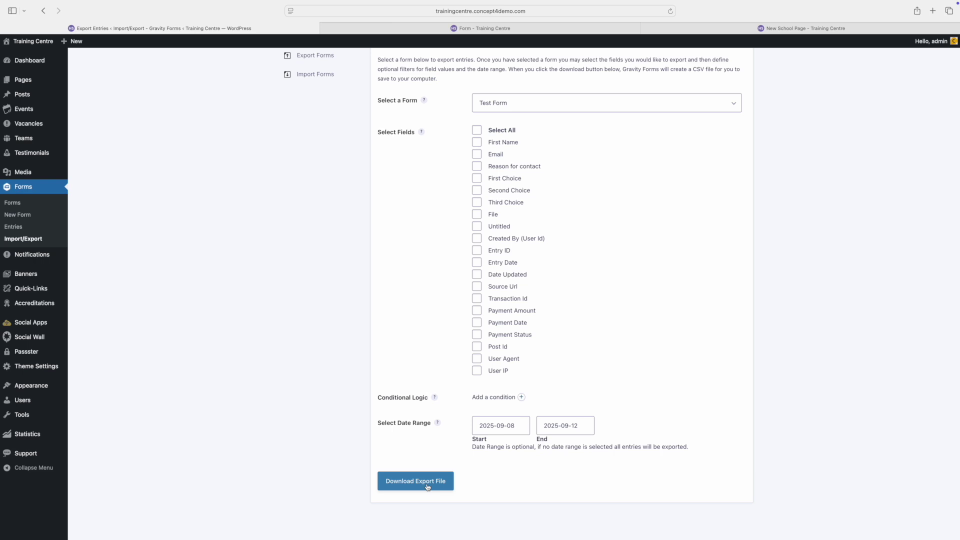
click(428, 486)
click(17, 188)
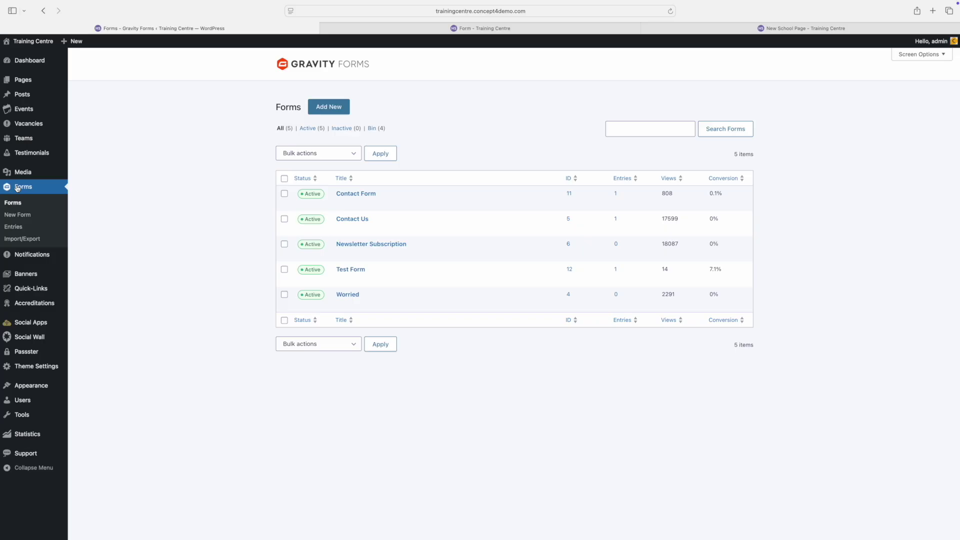
Step: Go to Users in the WordPress admin sidebar
mouse_move(858, 2)
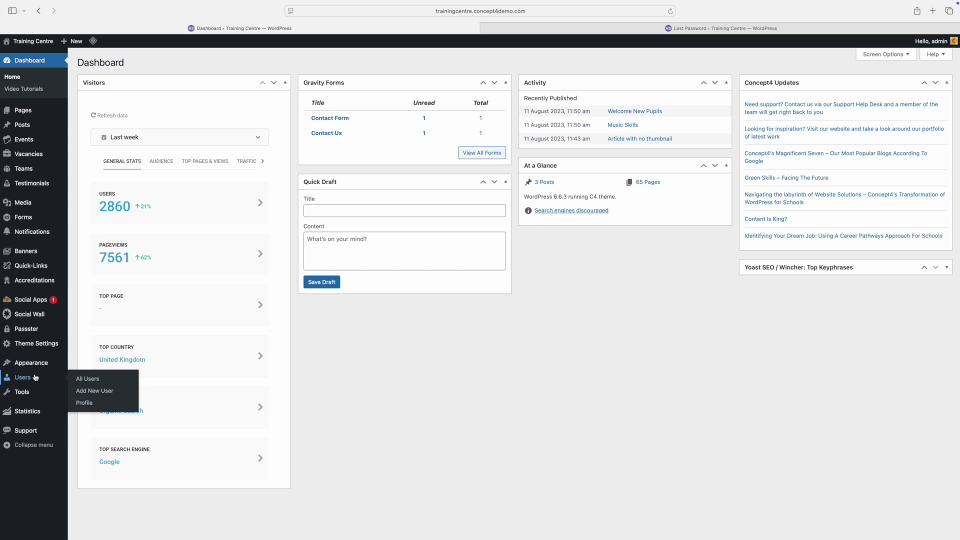
click(35, 378)
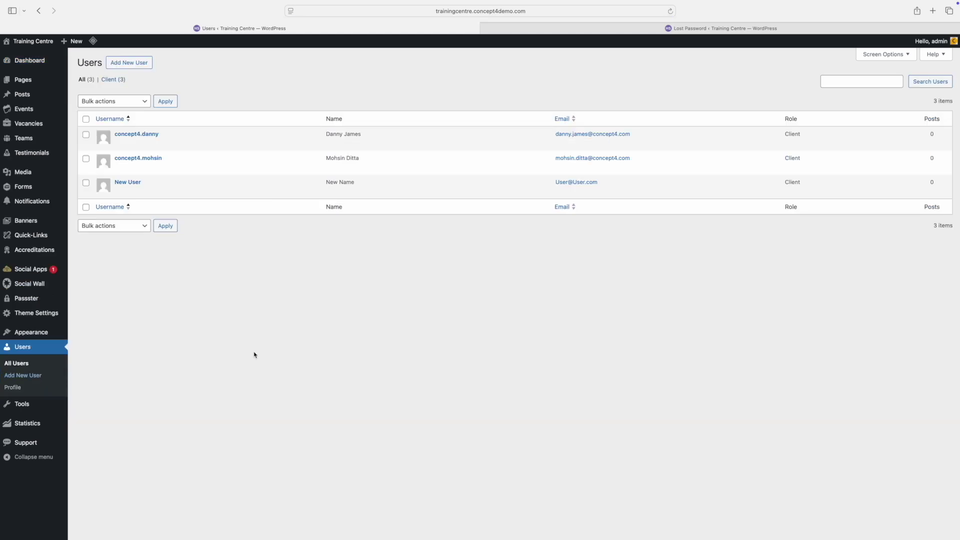
mouse_move(132, 146)
Step: Create a user with username, email, first and last name, declining Safari's password save
click(139, 67)
click(218, 105)
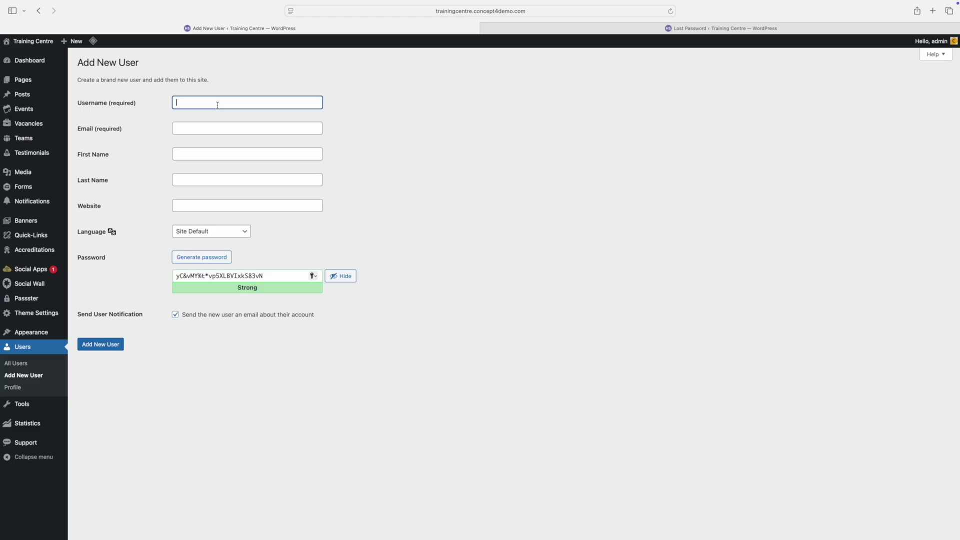
text(John)
key(Tab)
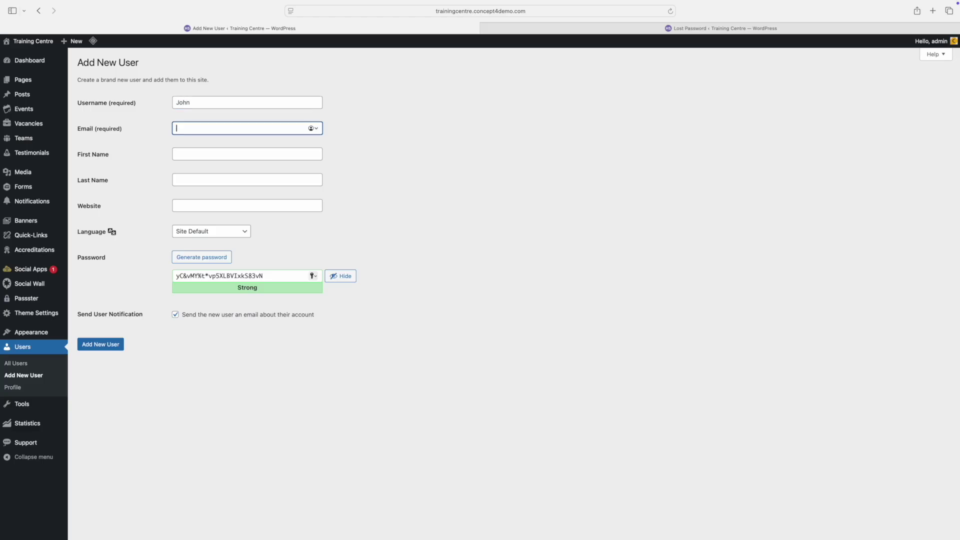
key(Tab)
text(John)
key(Tab)
text(Doe)
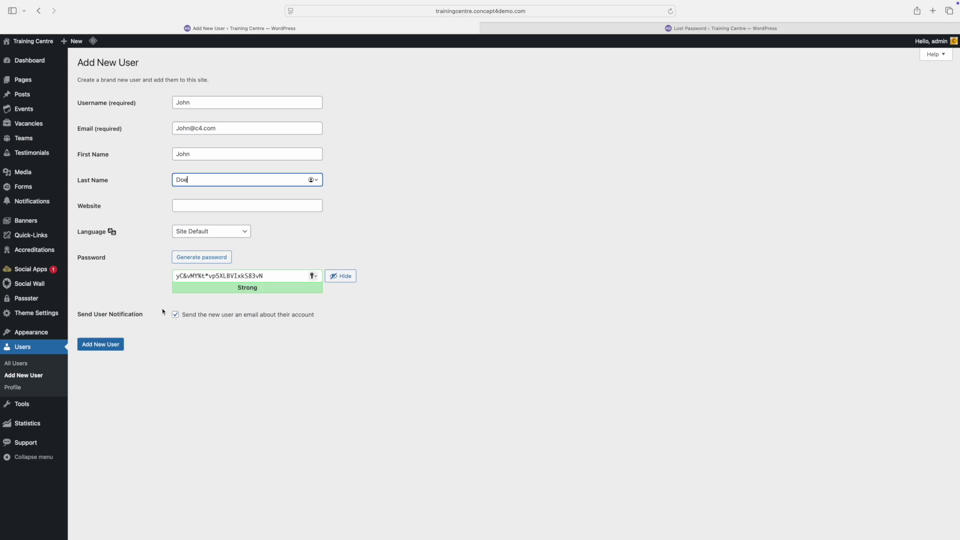
click(100, 347)
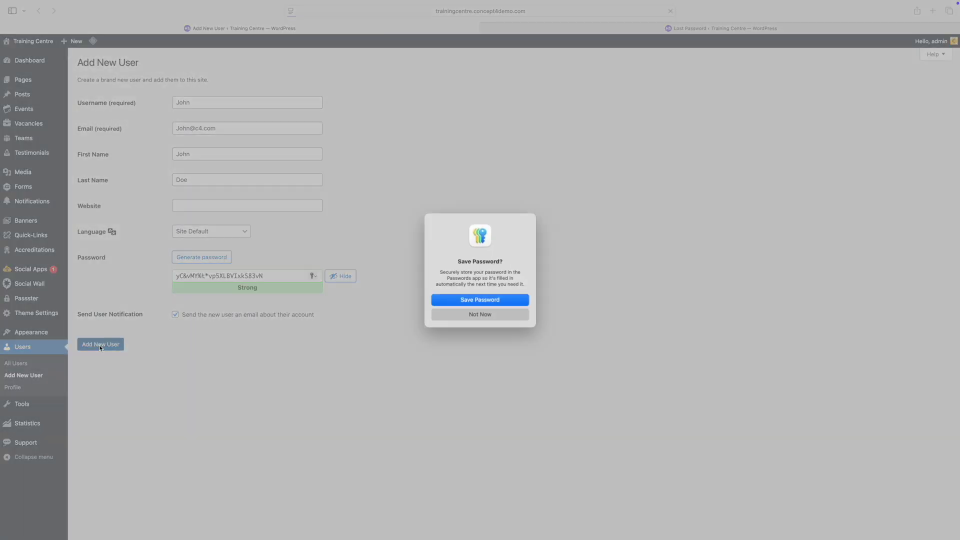
click(486, 302)
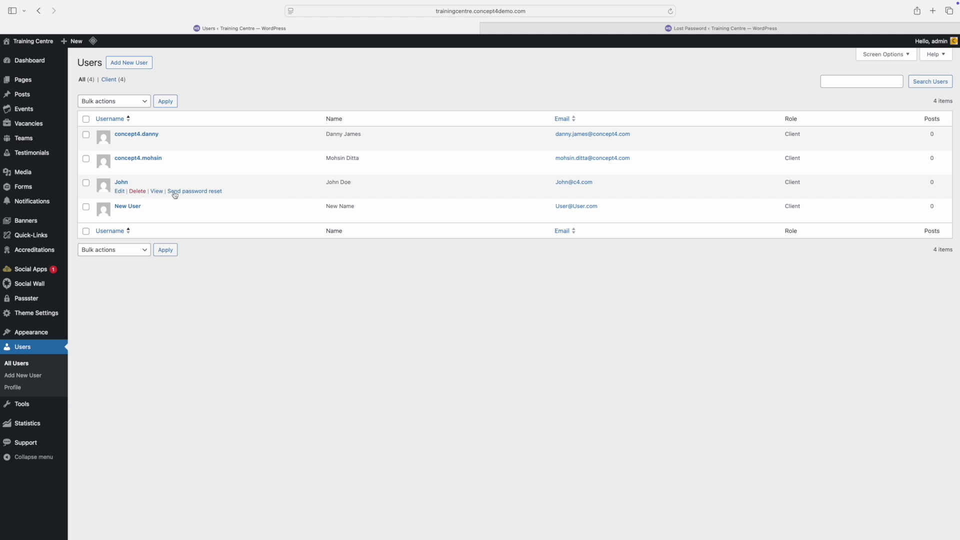
Step: Edit the new user's profile down to Account Management, then switch to the Lost Password tab
click(122, 191)
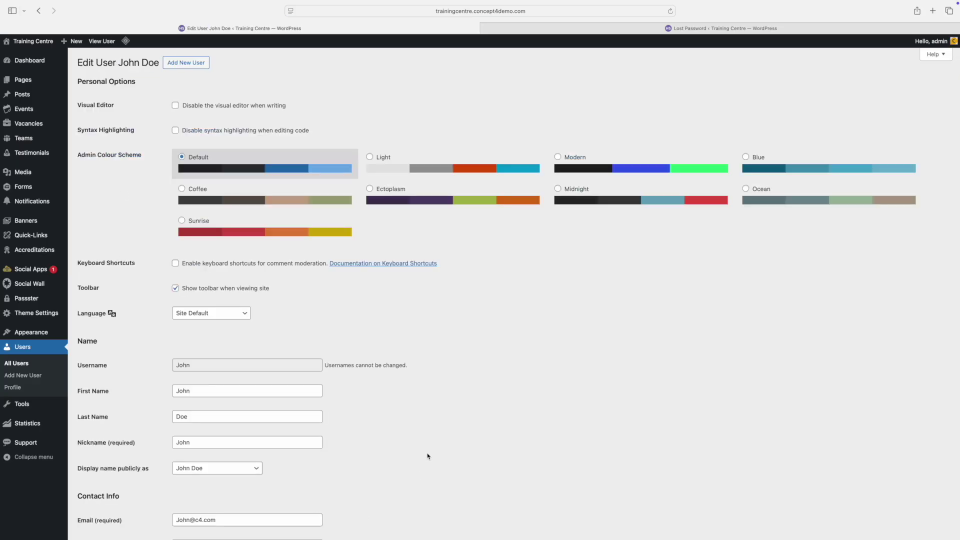
scroll(428, 457, down, 15)
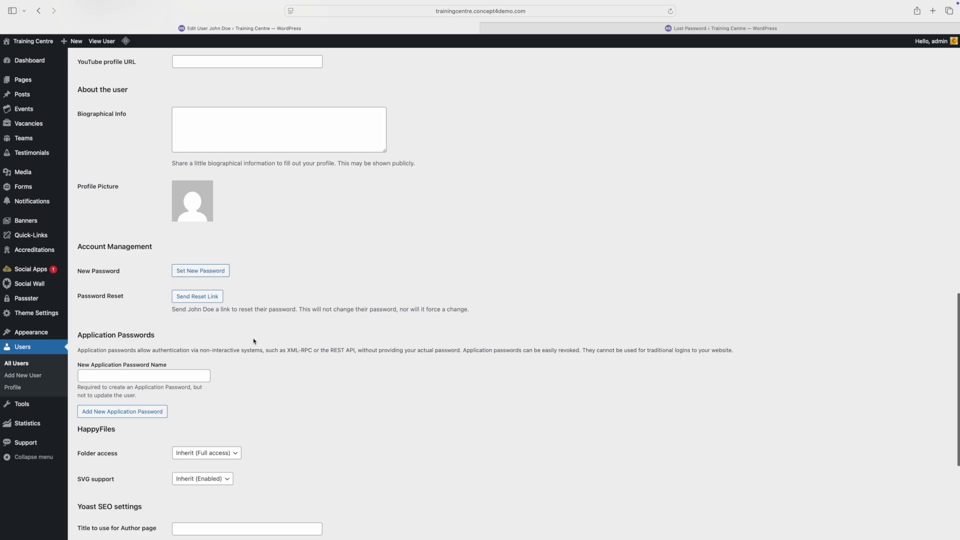
click(694, 29)
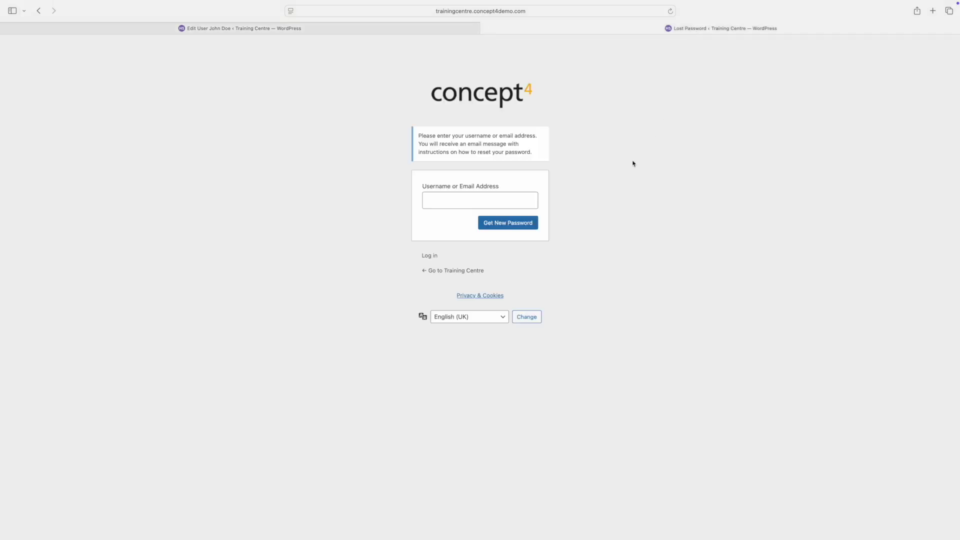
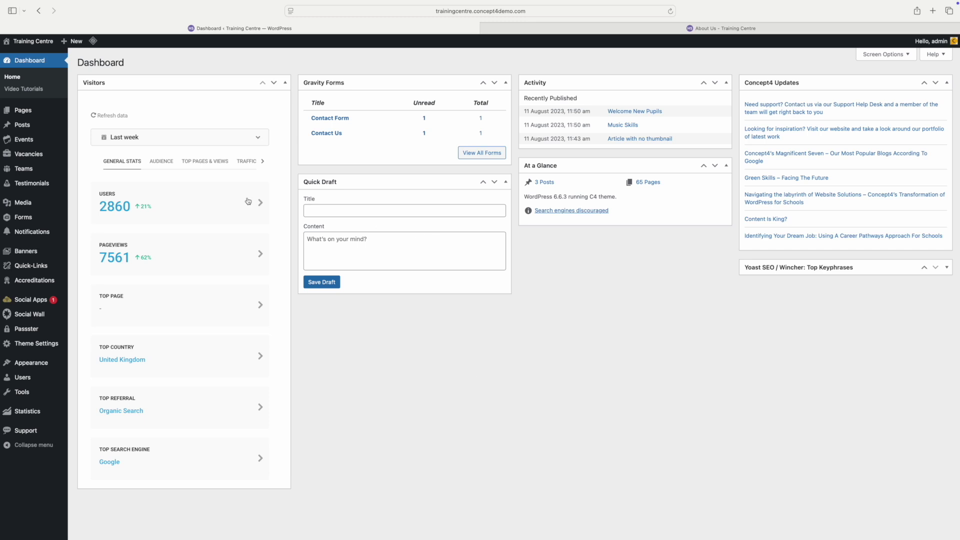
Step: Open the Concept4 Support help desk from the WordPress admin sidebar's Support link
click(22, 431)
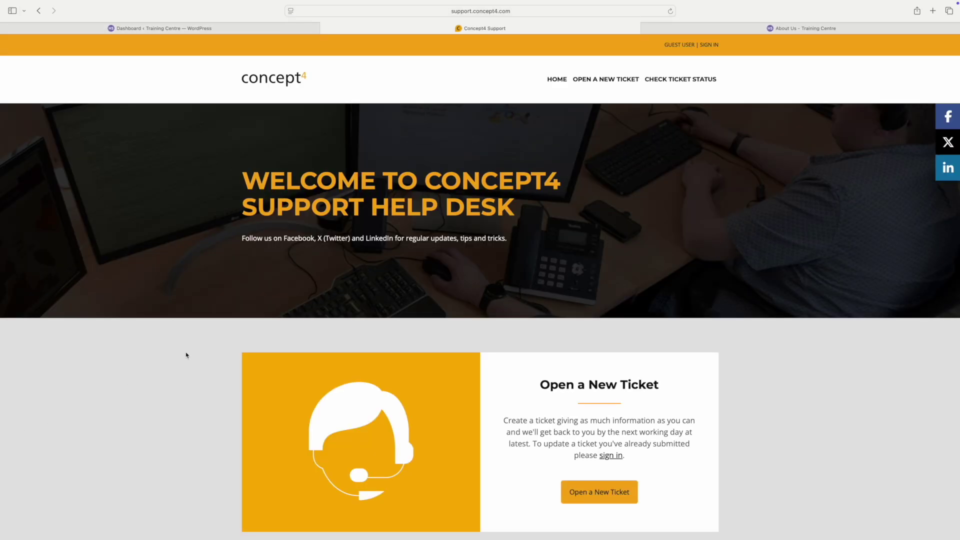
scroll(397, 299, down, 5)
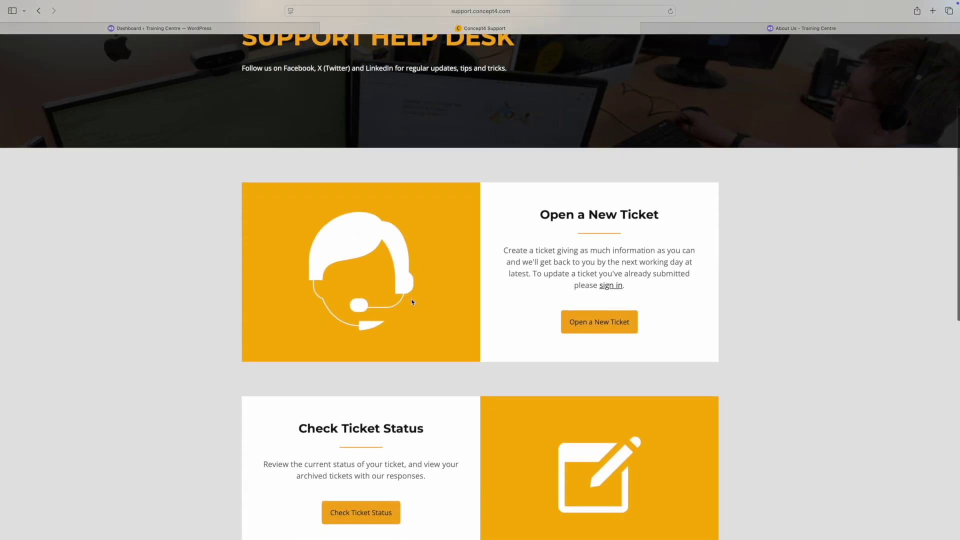
scroll(412, 302, down, 2)
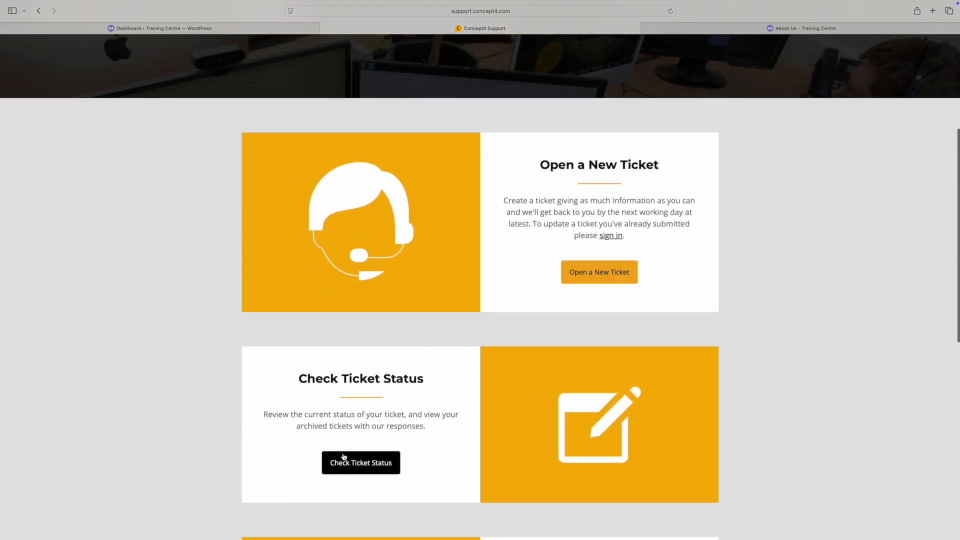
scroll(378, 435, down, 2)
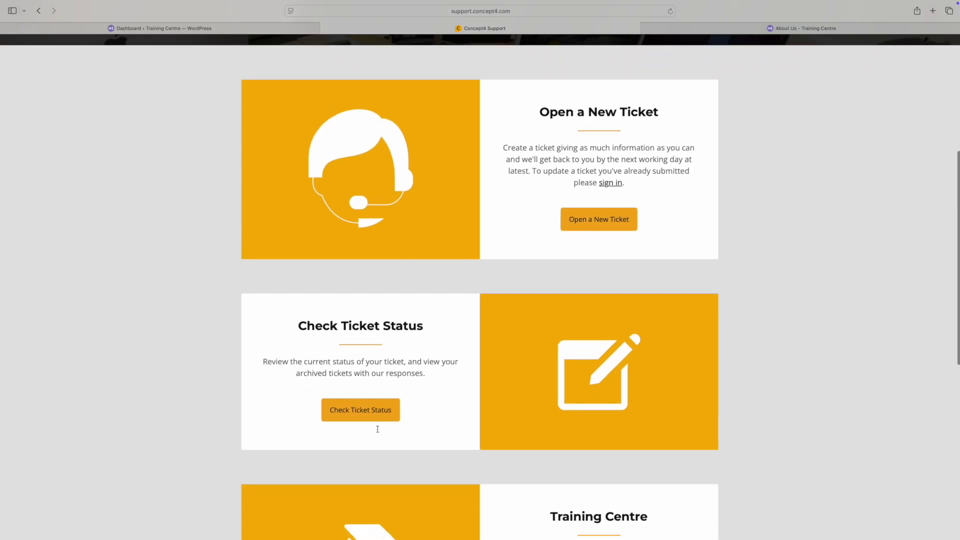
Step: Start a new ticket and enter the contact's email, full name, phone number and extension
click(603, 221)
text(test@test.com)
key(Tab)
text(Mo)
key(Tab)
text(01)
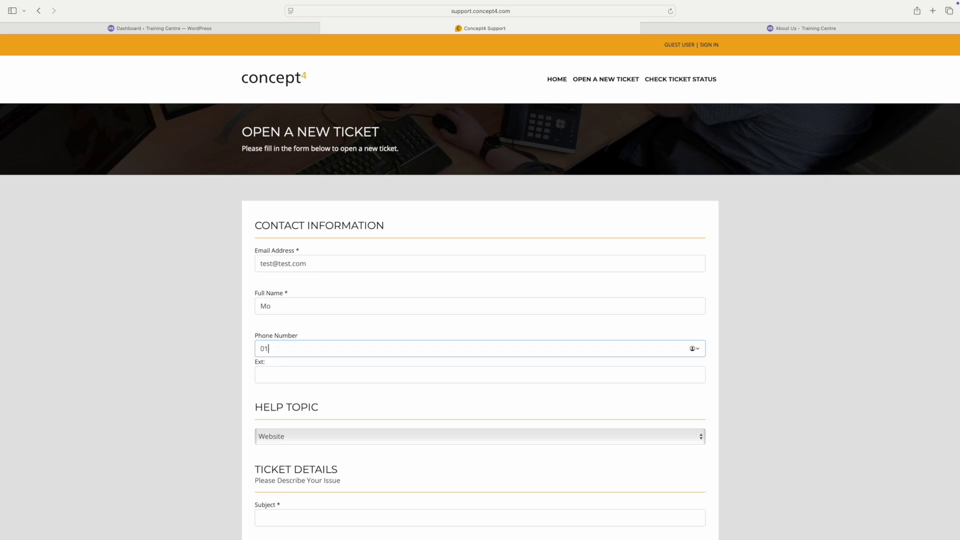
text(232323232)
key(Tab)
text(121)
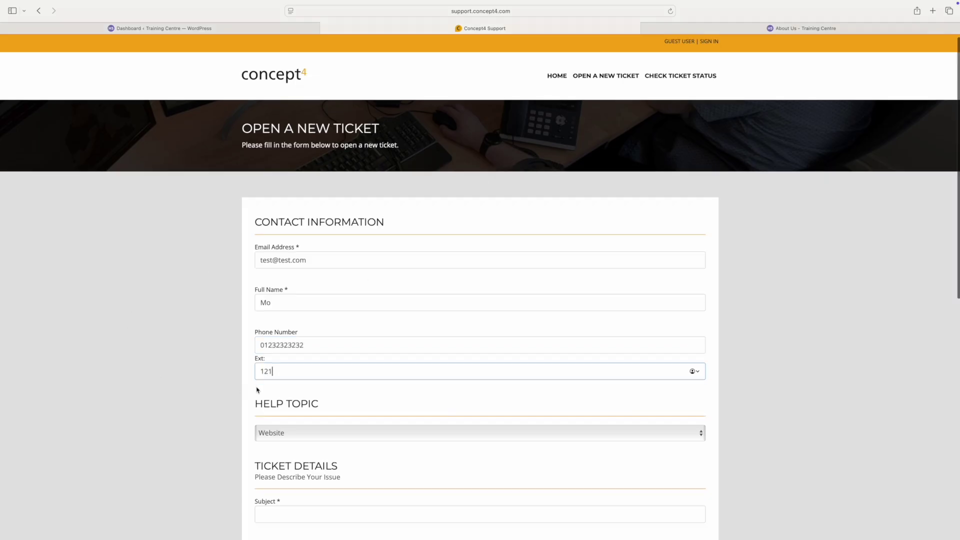
Step: Keep Website as the help topic, with subject 'help with forms' and details 'query here'
scroll(257, 390, down, 5)
click(272, 302)
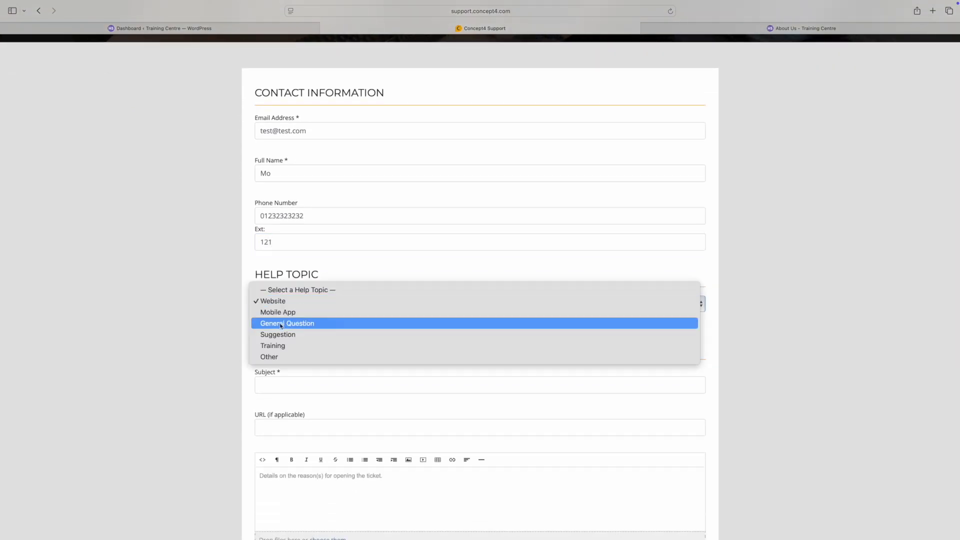
click(279, 302)
click(283, 384)
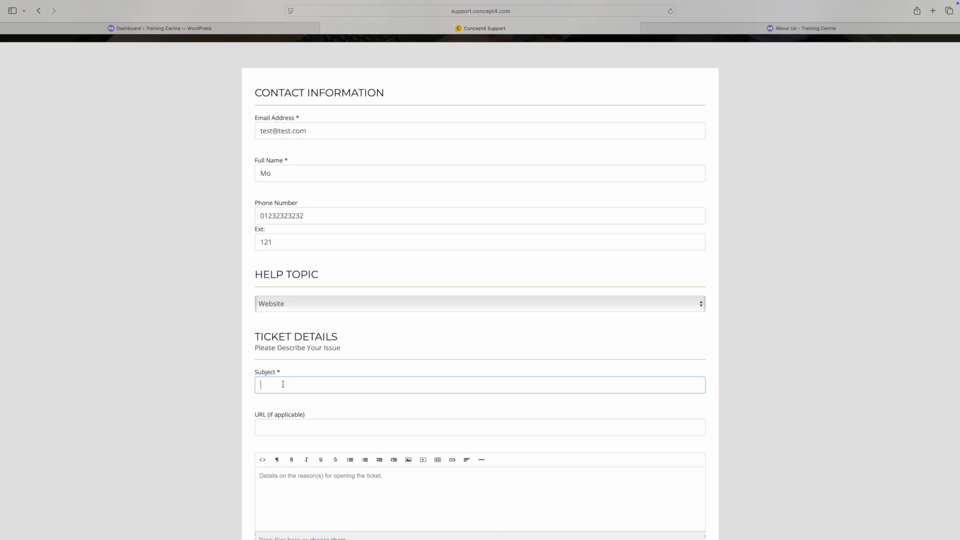
text(help with forms)
scroll(317, 482, down, 3)
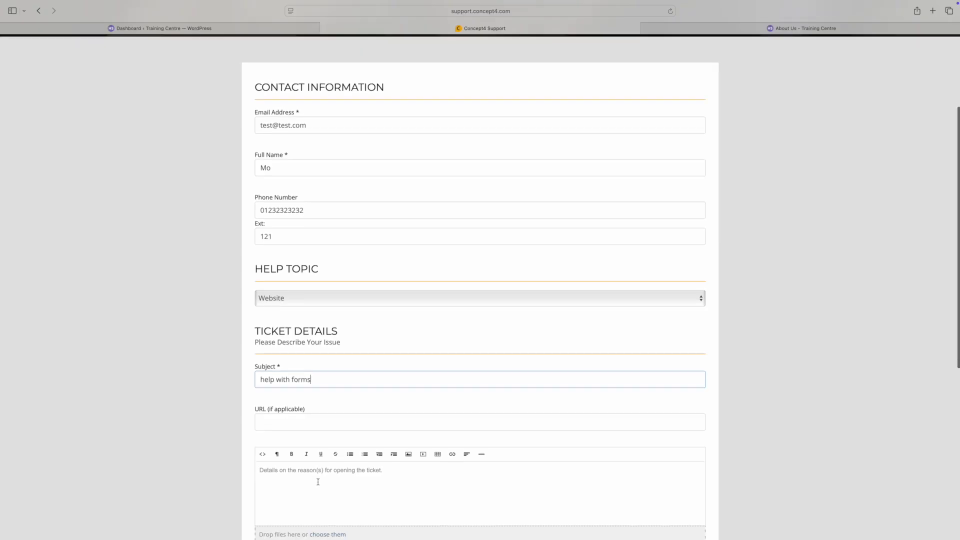
click(308, 430)
text(query here)
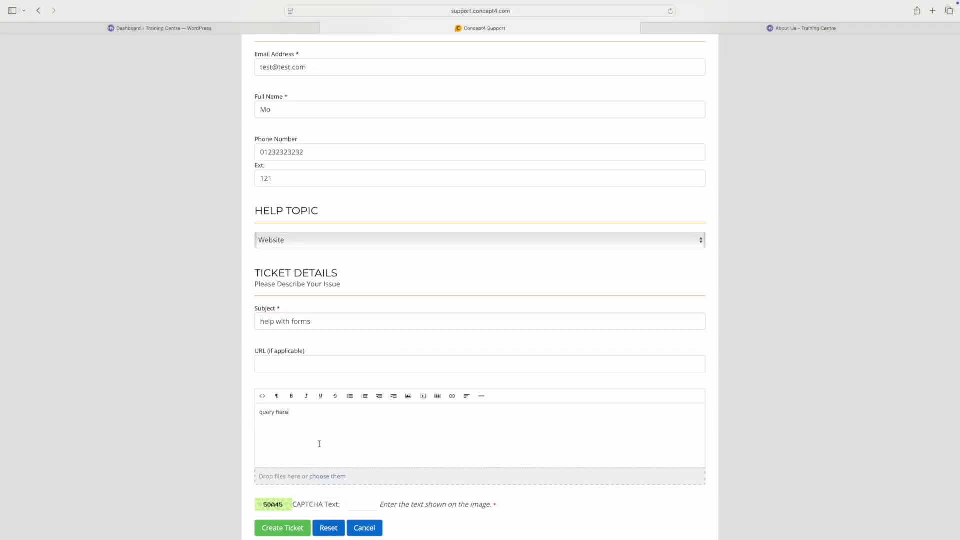
Step: Enter the CAPTCHA code and submit the ticket with Create Ticket
scroll(315, 443, down, 4)
click(299, 437)
click(365, 431)
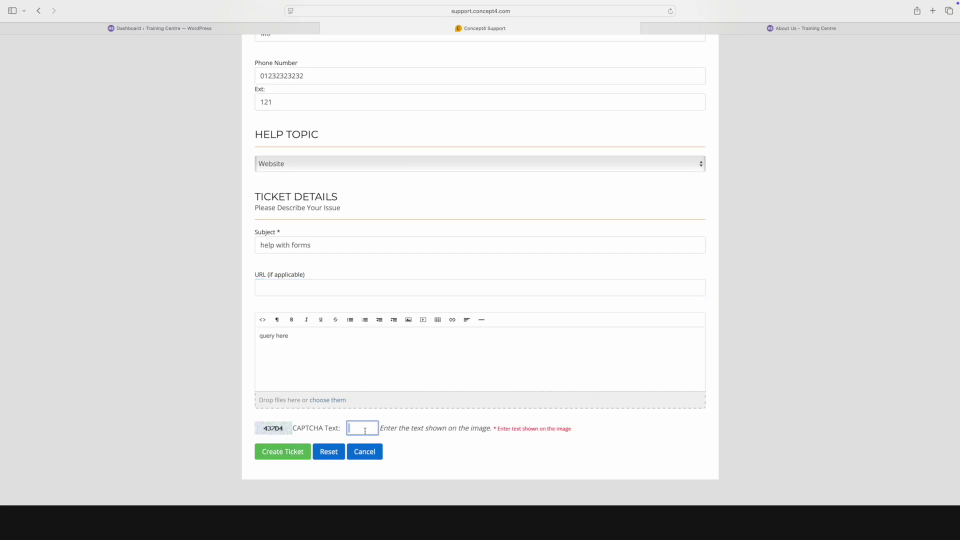
text(437d4)
click(274, 457)
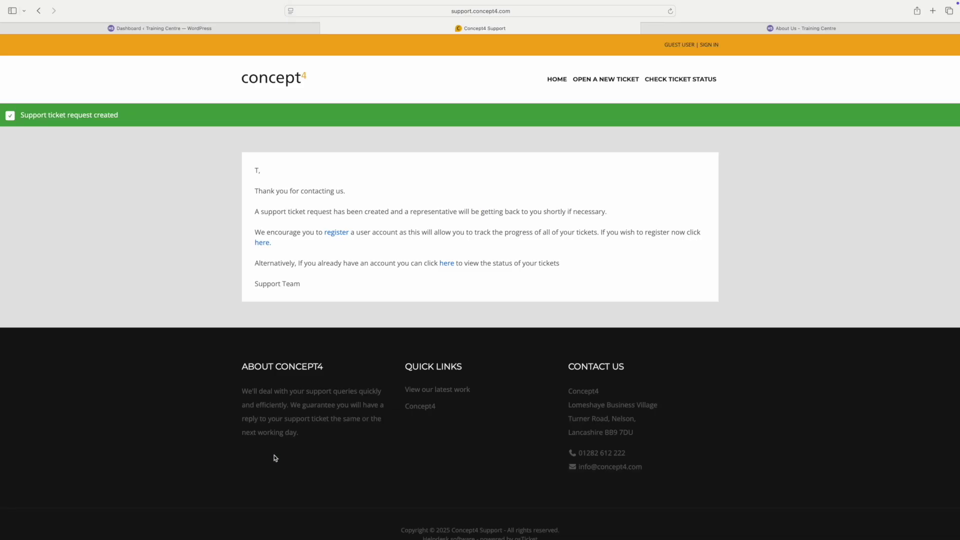